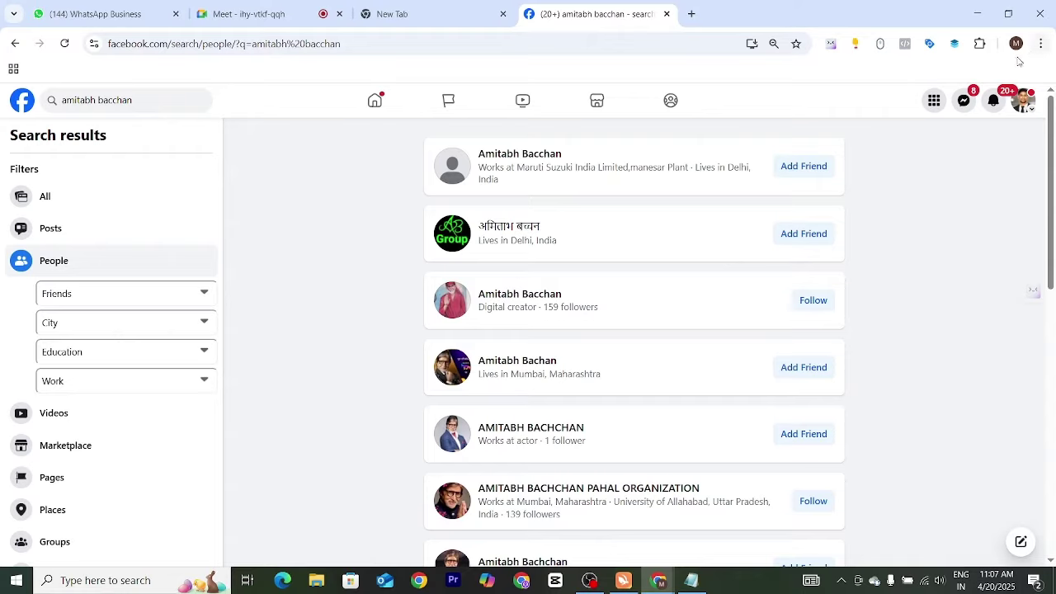
Step: Switch to acting as the XYZ DEMO Page and open the list of Pages you manage
click(1024, 102)
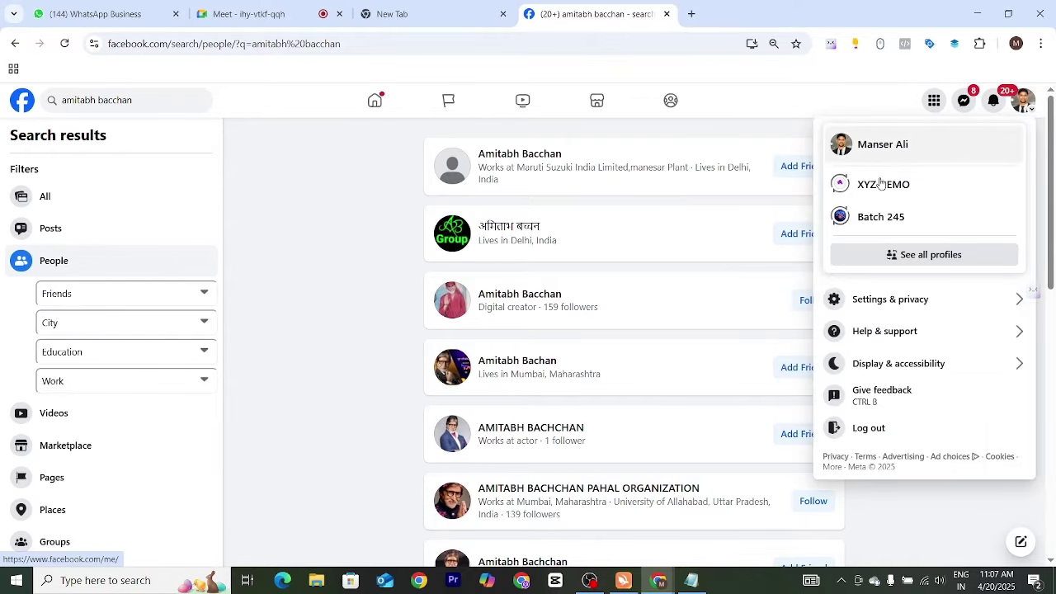
click(896, 190)
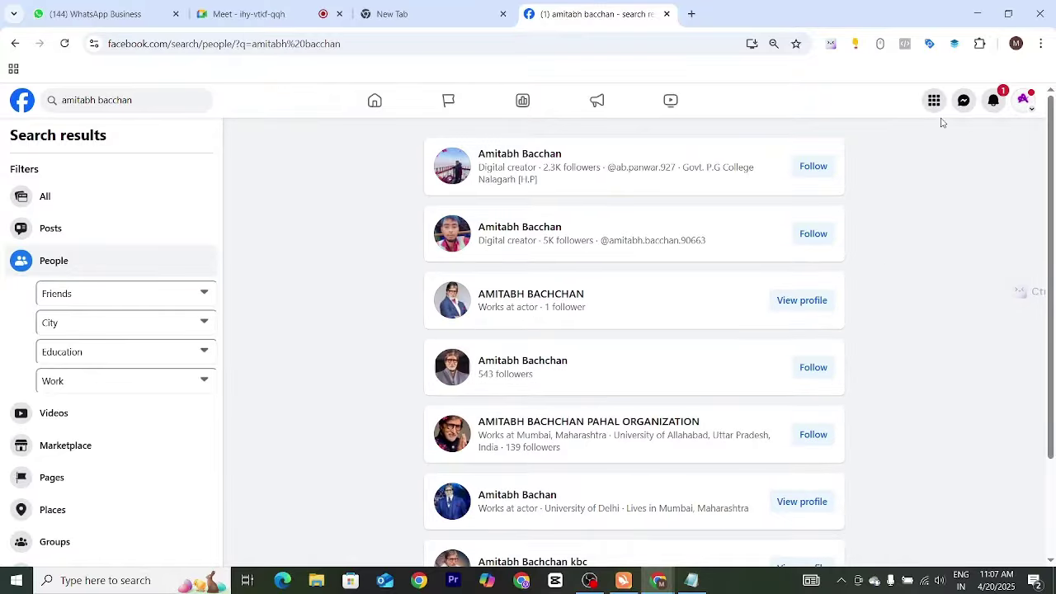
click(934, 100)
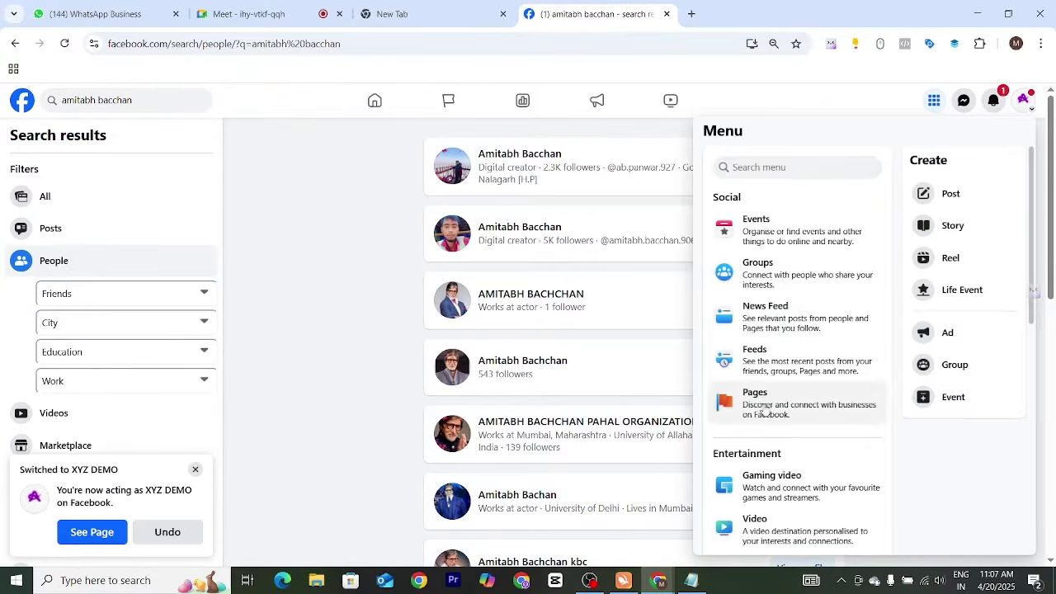
scroll(764, 412, down, 2)
click(756, 264)
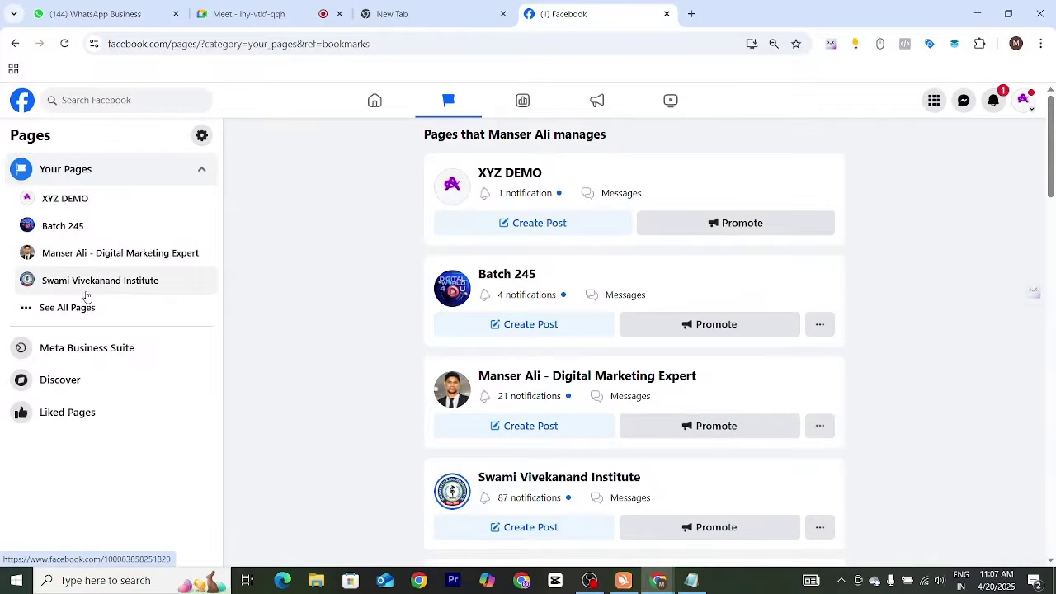
Step: Expand the sidebar to See All Pages, then switch back to the personal profile
click(69, 310)
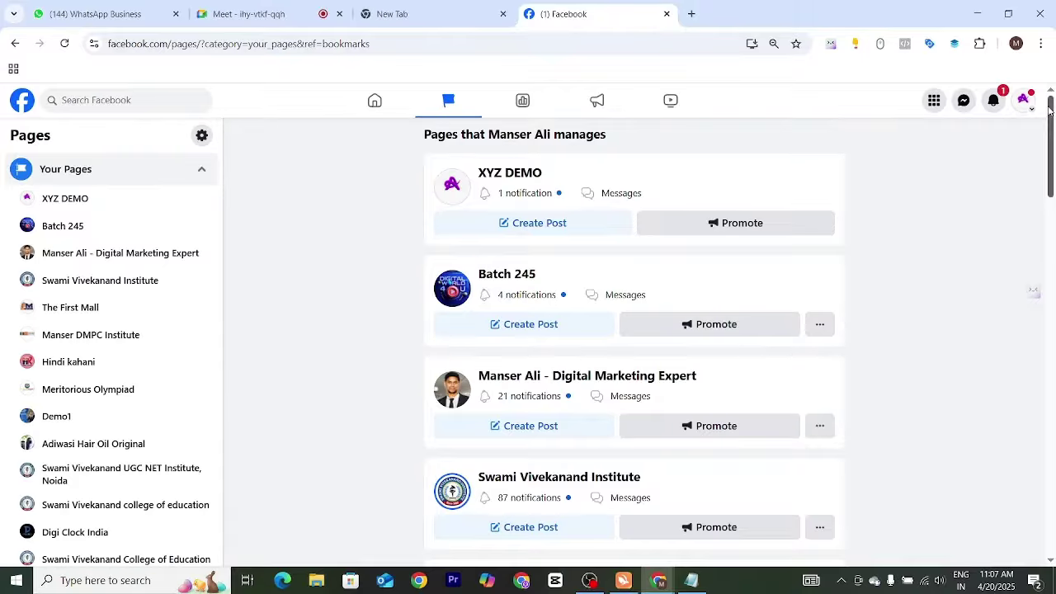
click(1023, 100)
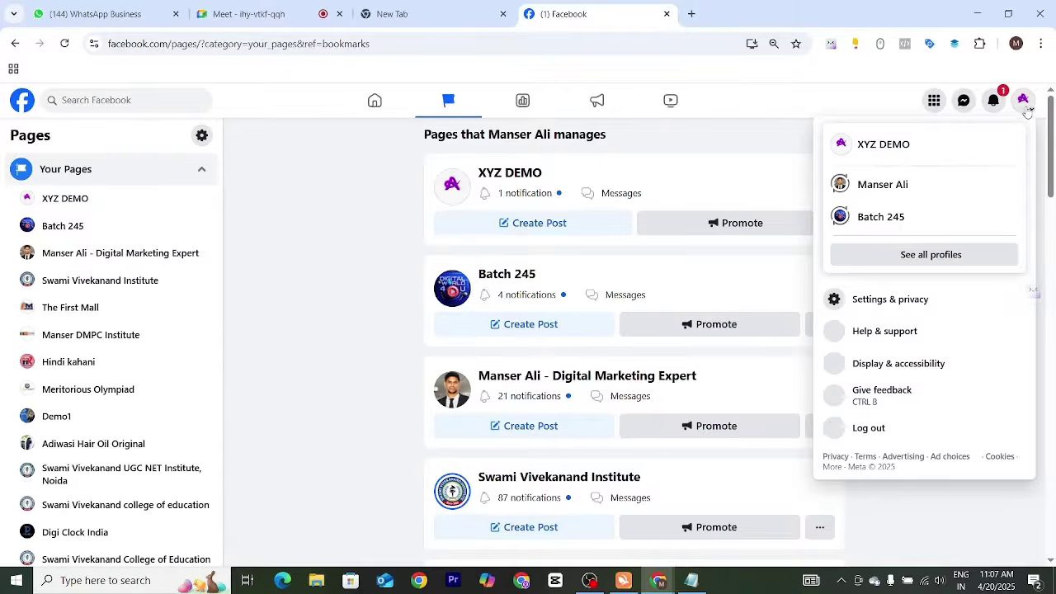
click(874, 190)
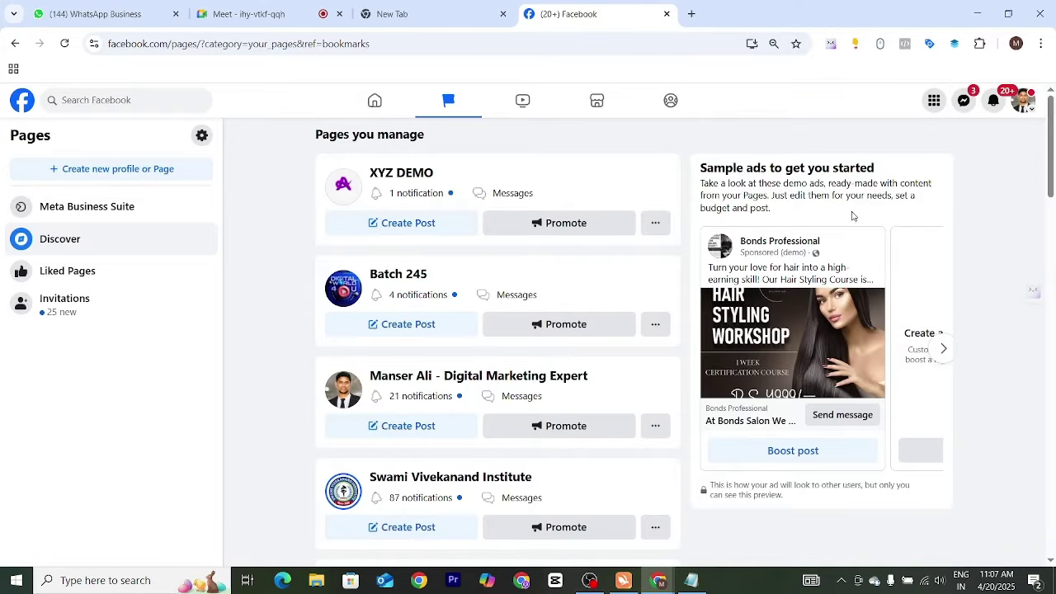
click(935, 101)
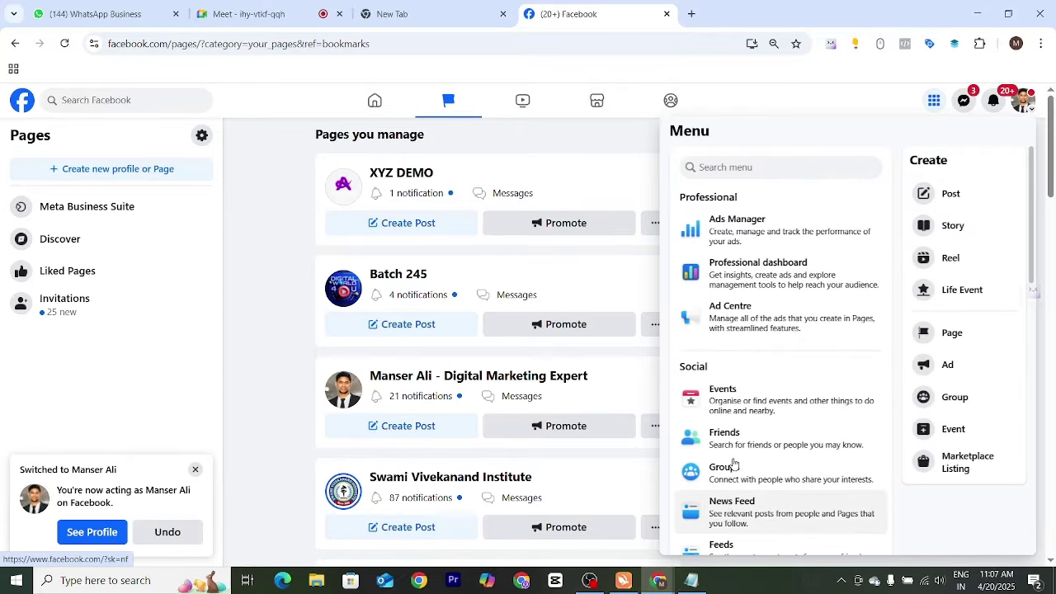
scroll(729, 462, down, 7)
scroll(742, 264, up, 3)
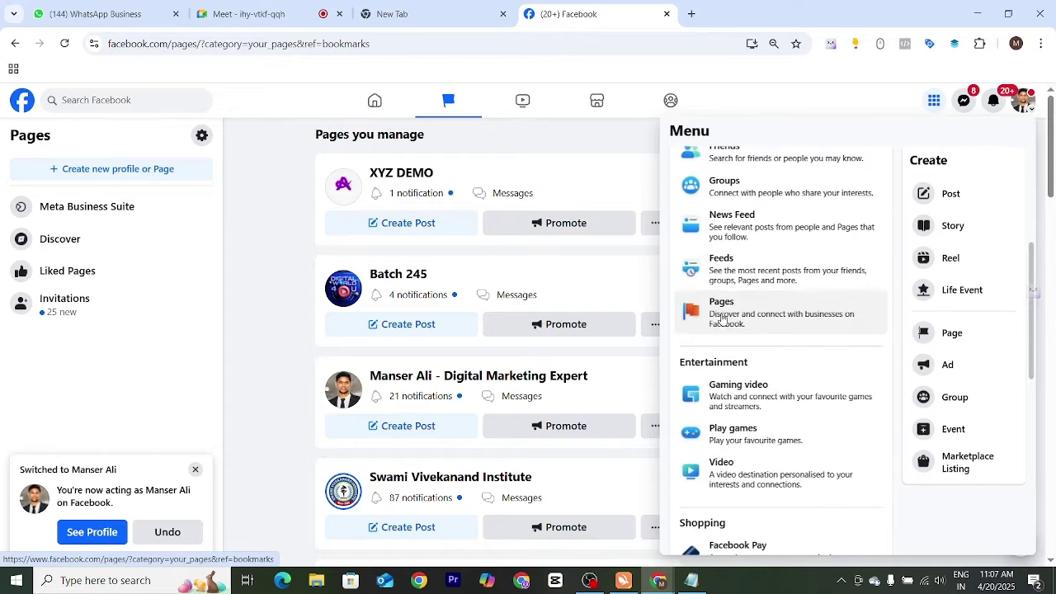
click(743, 309)
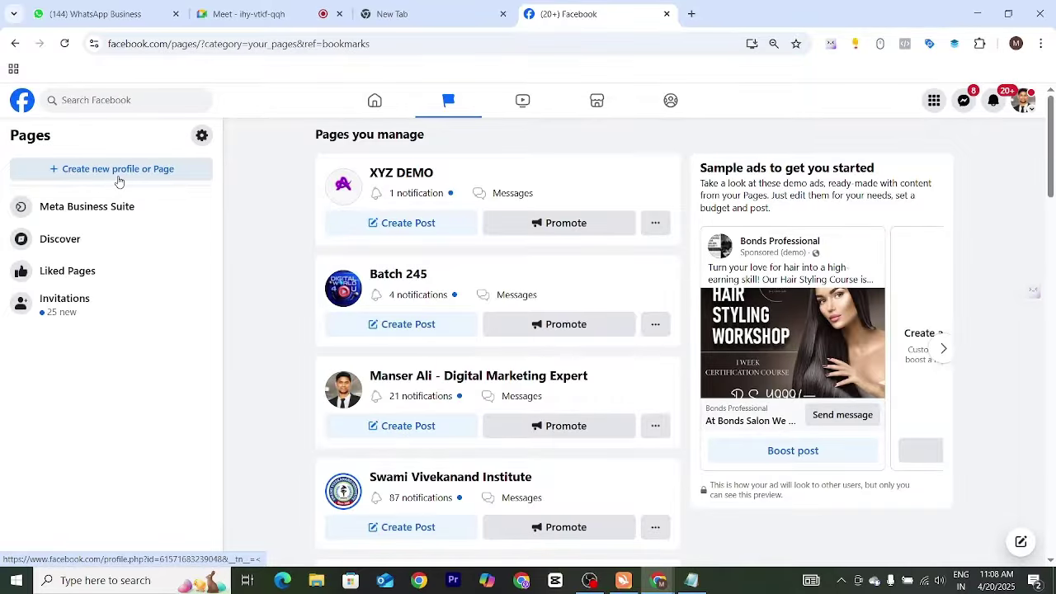
Step: Start creating a new profile or Page and choose Public Page
click(118, 171)
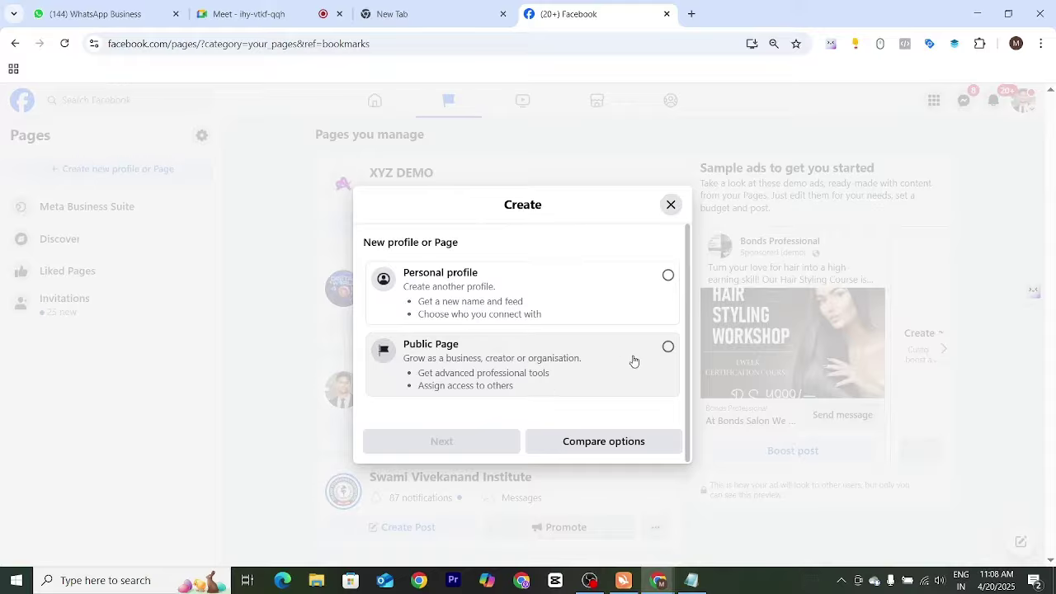
click(669, 347)
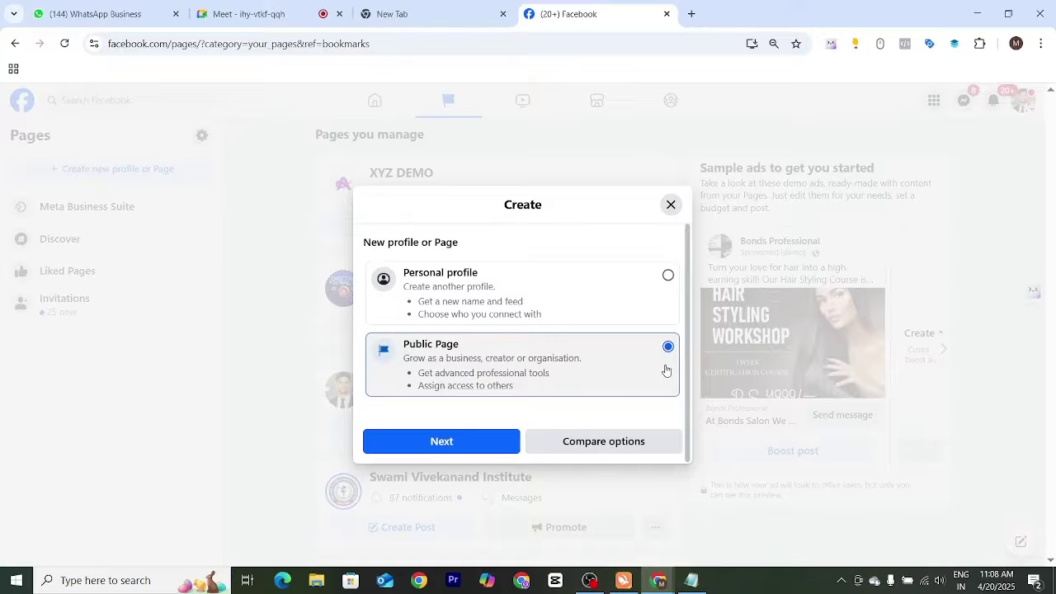
click(442, 450)
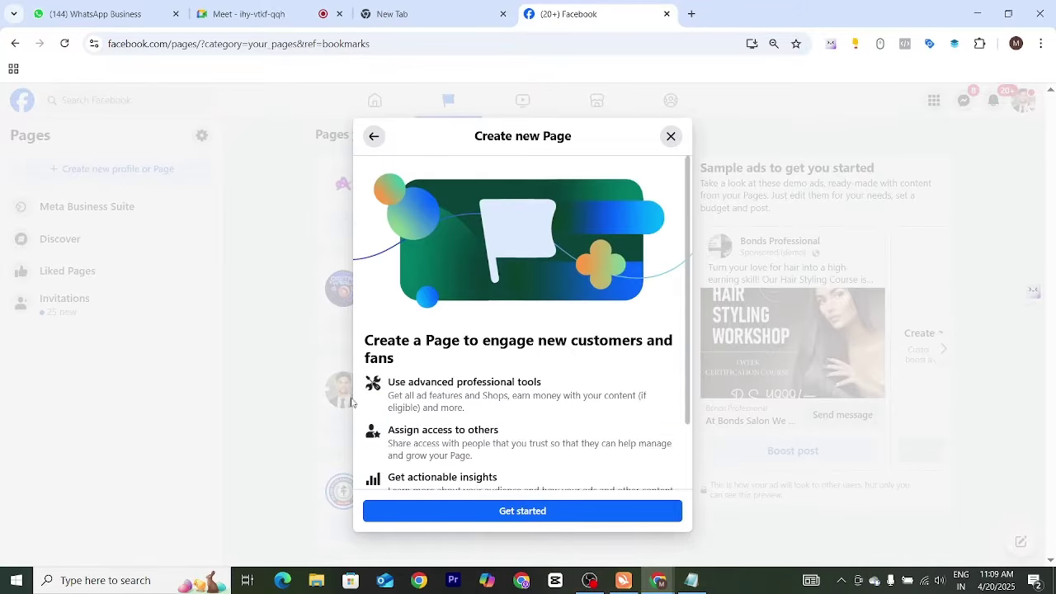
Step: Read through the Create new Page benefits, such as actionable insights and reaching more people
scroll(645, 334, down, 1)
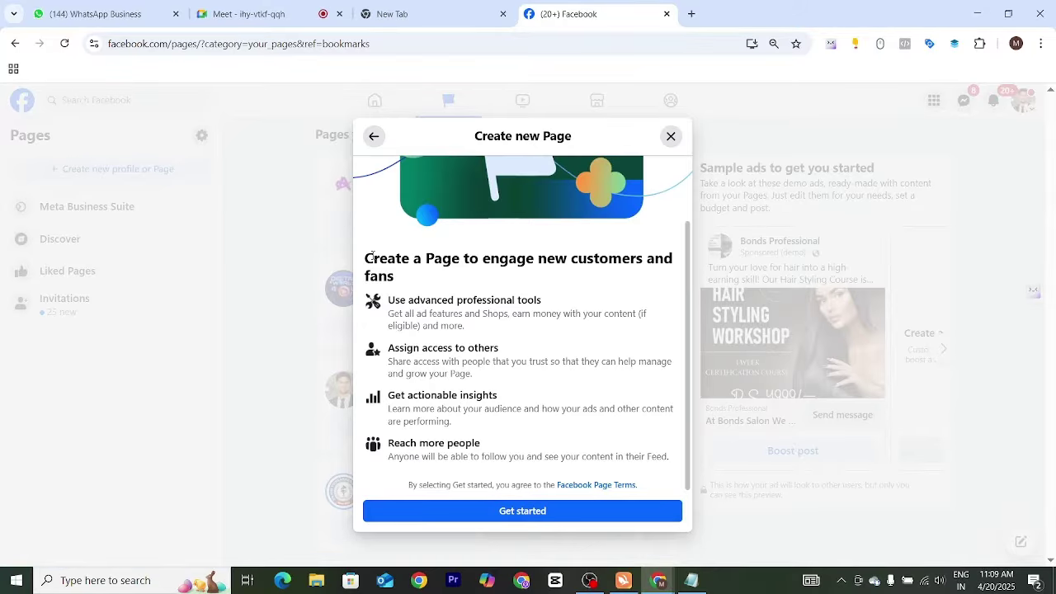
drag(373, 259, 546, 356)
click(551, 365)
drag(389, 395, 502, 396)
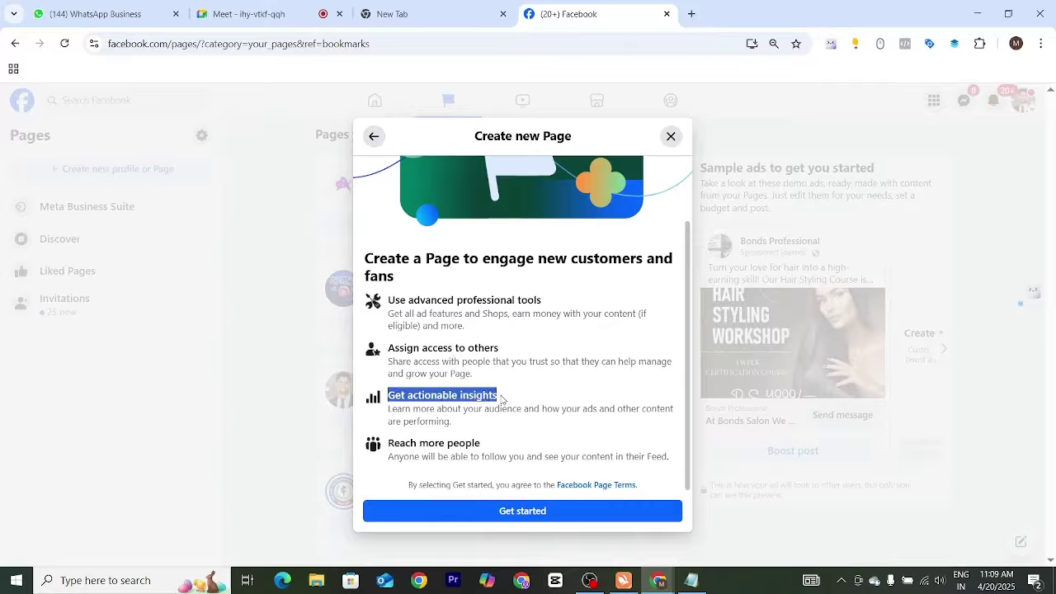
click(522, 399)
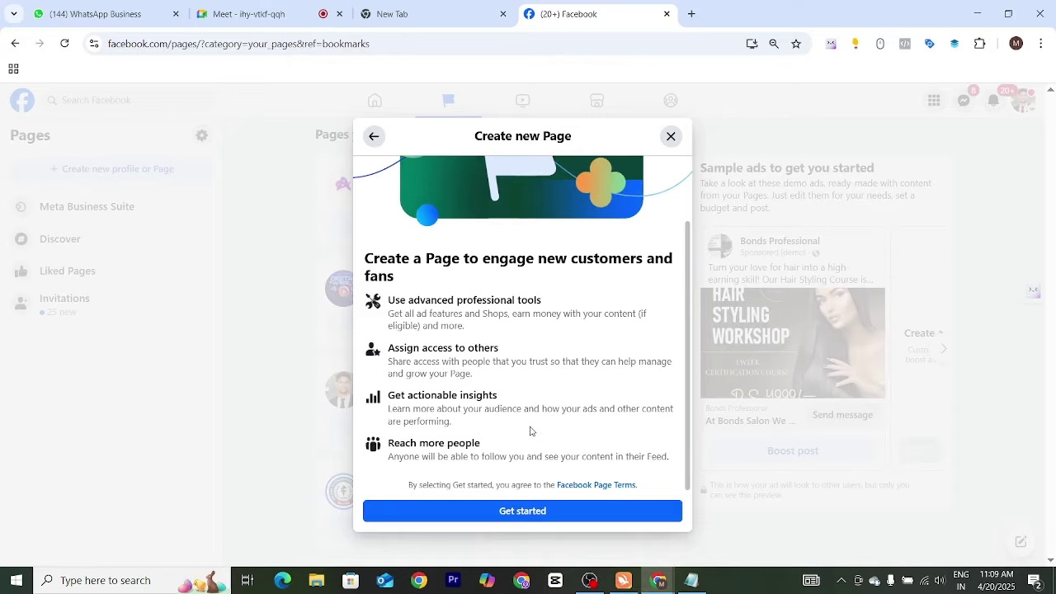
drag(389, 396, 536, 401)
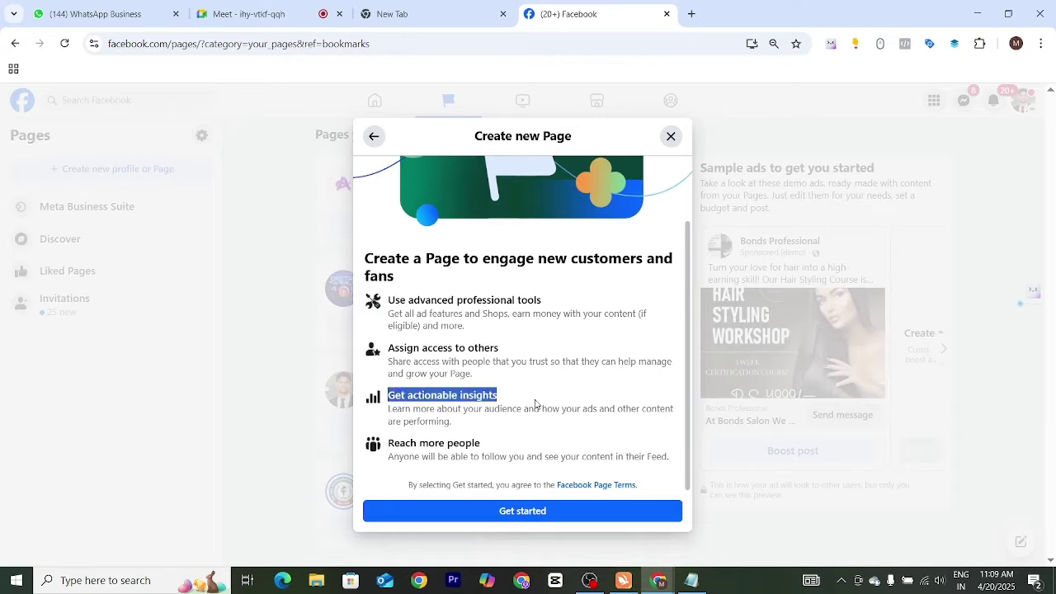
click(420, 448)
drag(389, 443, 517, 448)
click(516, 448)
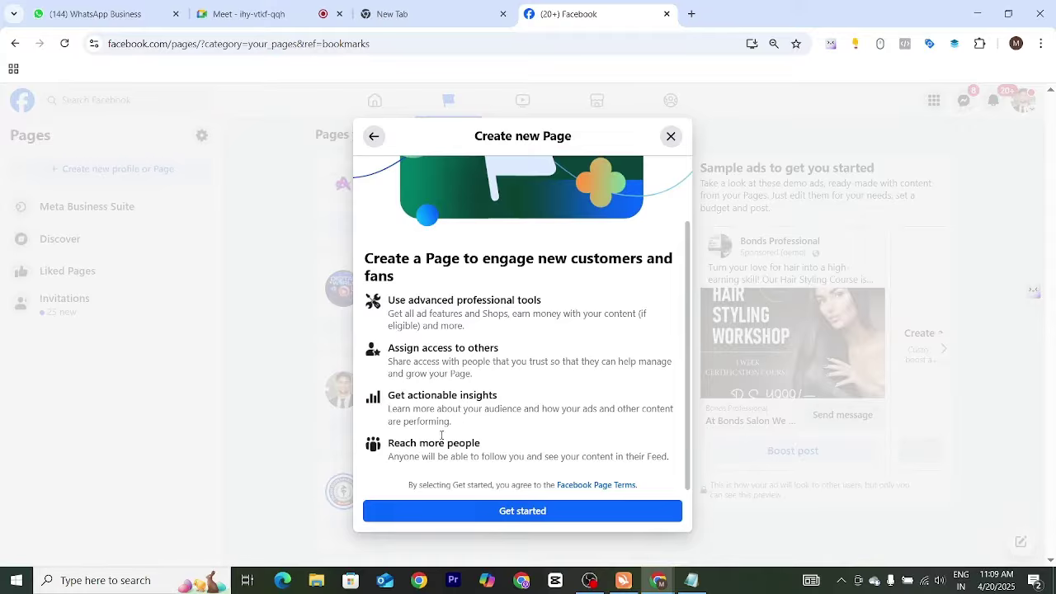
Step: Get started on the Create a Page form and focus the Page name field
click(532, 514)
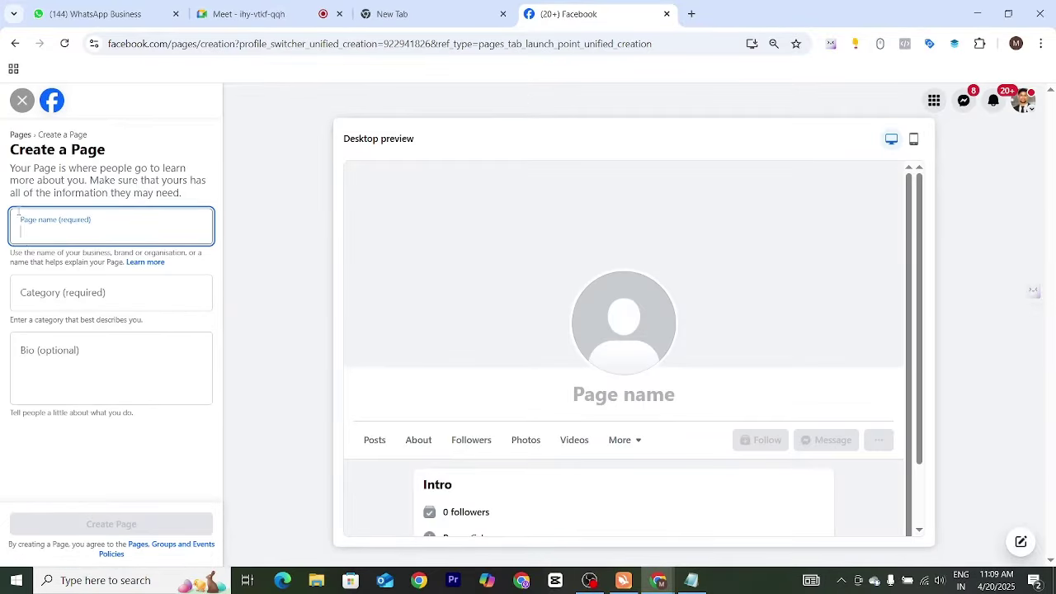
drag(110, 149, 182, 170)
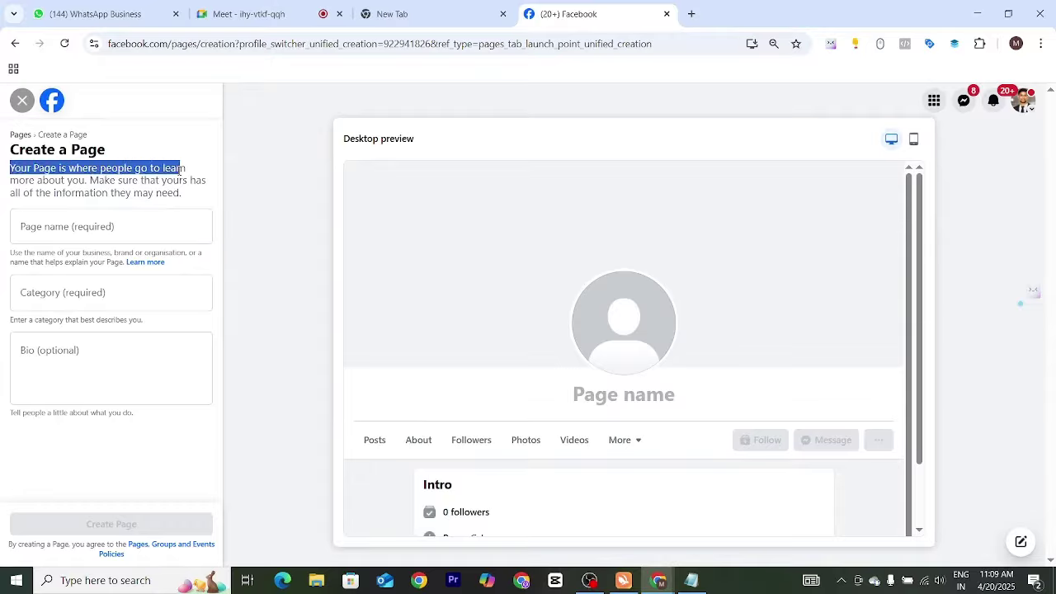
click(256, 256)
click(66, 227)
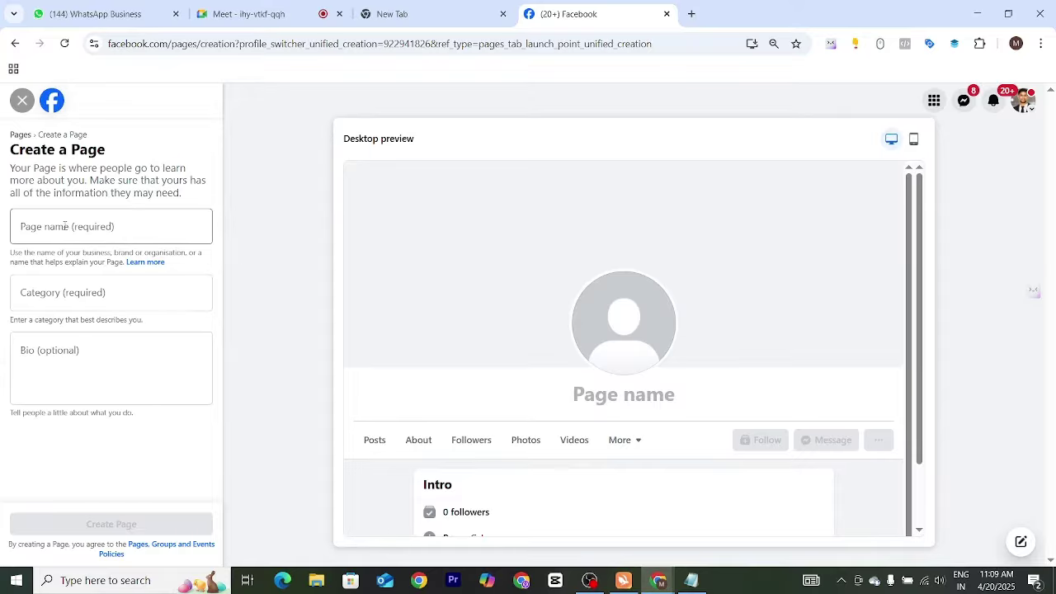
click(65, 225)
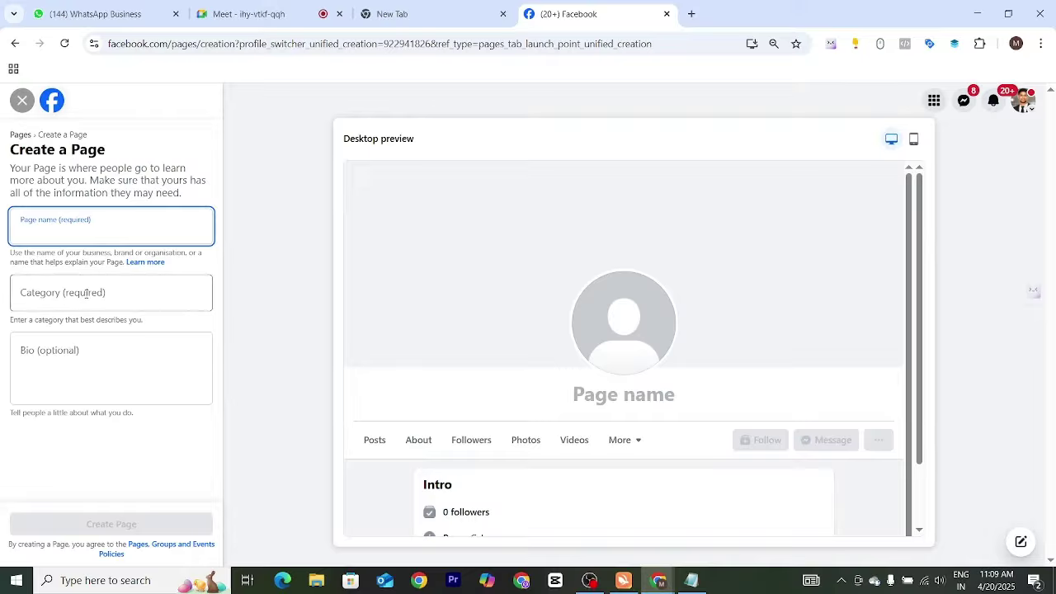
Step: Check the Page preview in Mobile and Desktop views, then return to the Page name
click(913, 138)
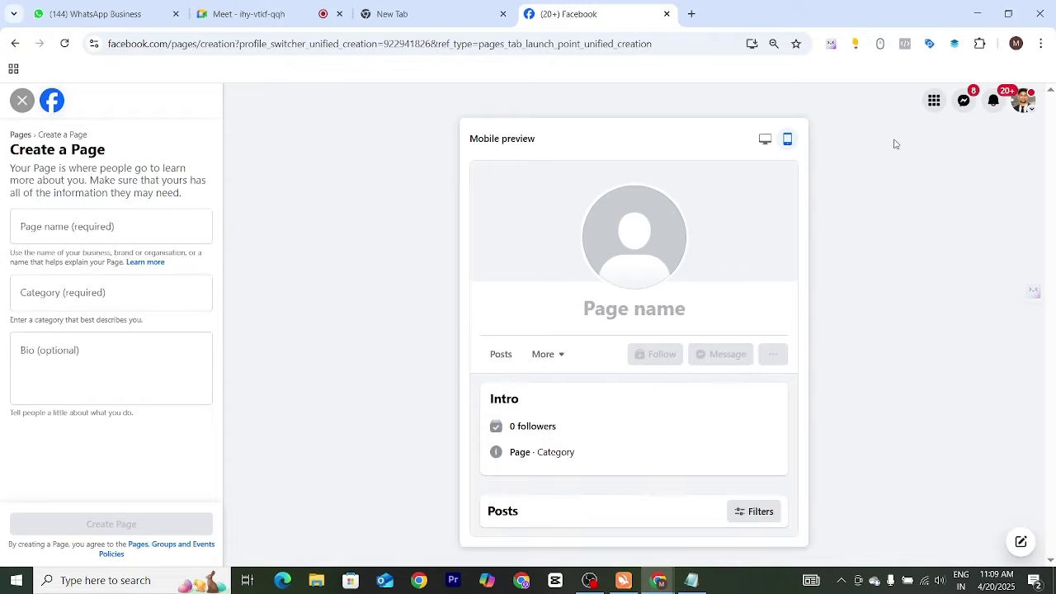
click(765, 138)
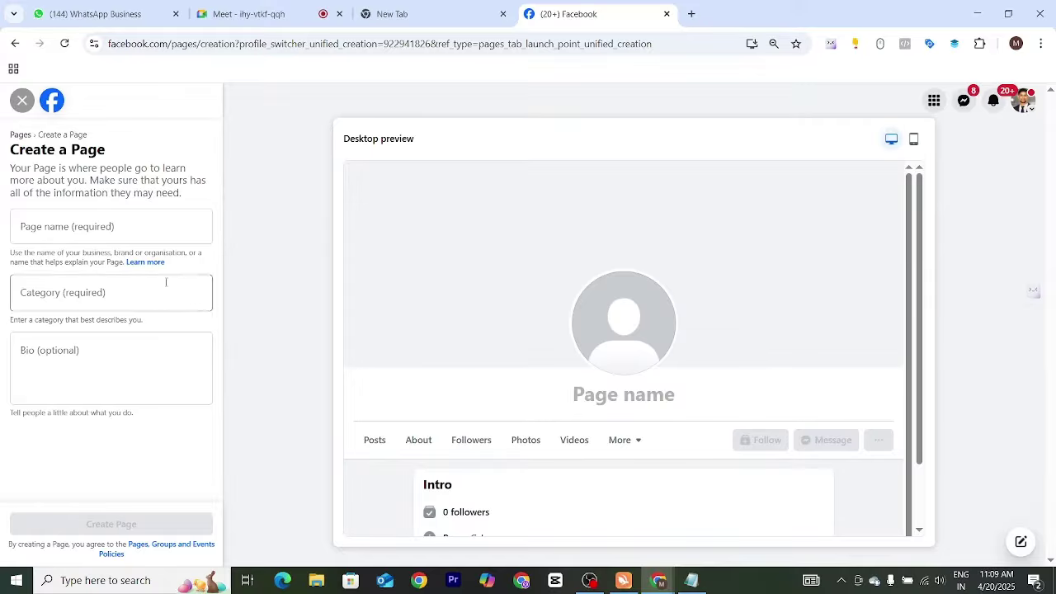
click(62, 229)
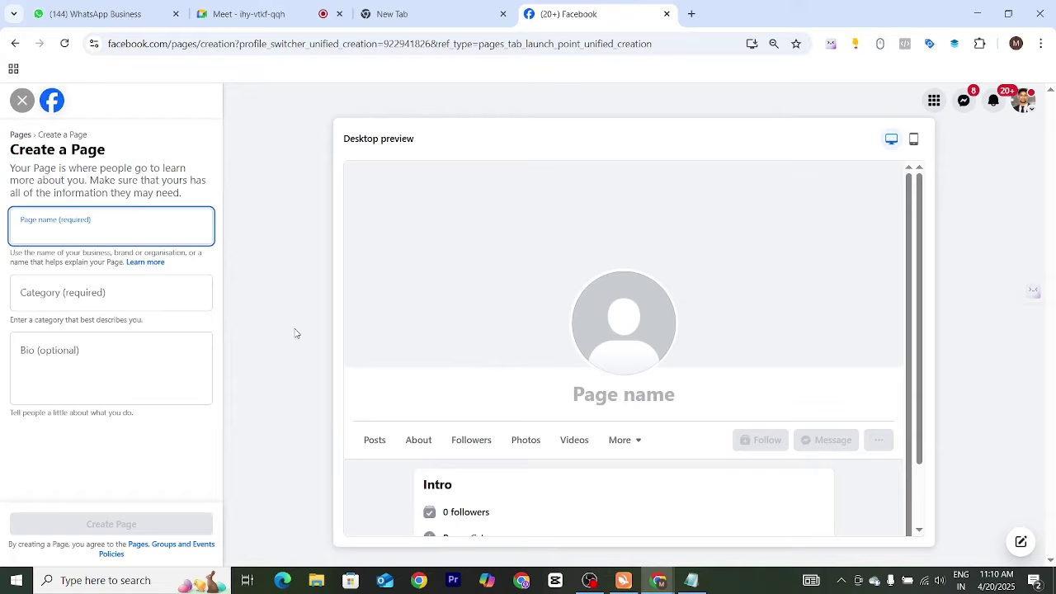
Step: Enter 'Weekly Batch 243' as the Page name, correcting the mistyped 242
text(W)
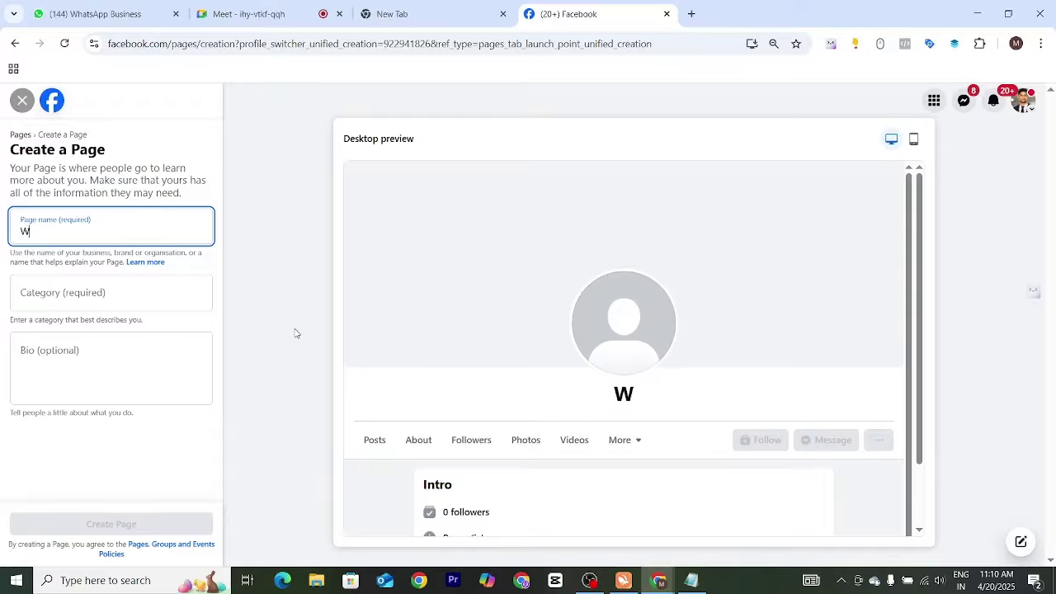
text(eekly Batch )
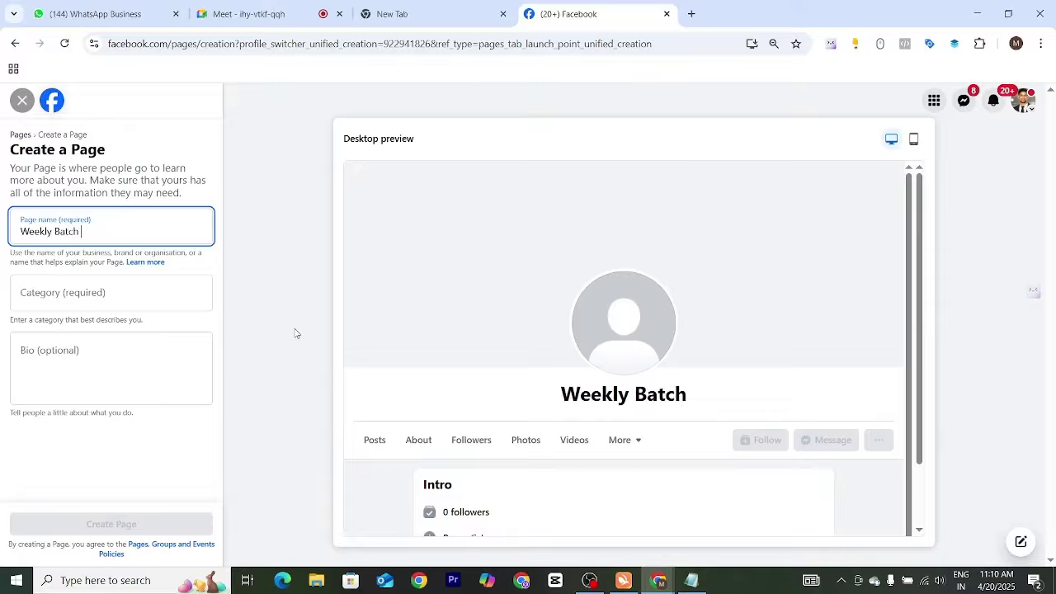
text(2)
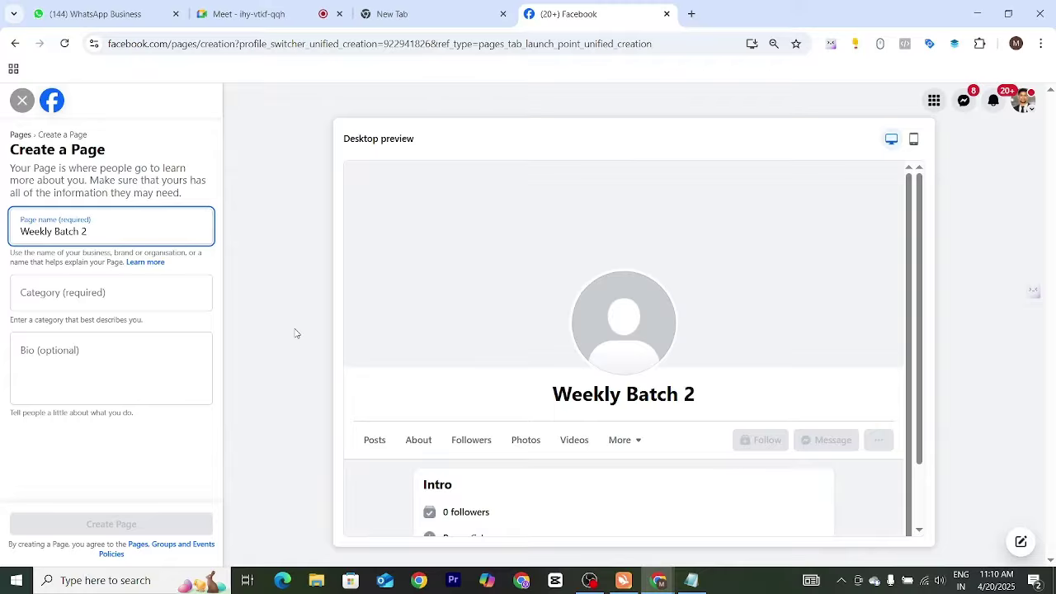
text(4)
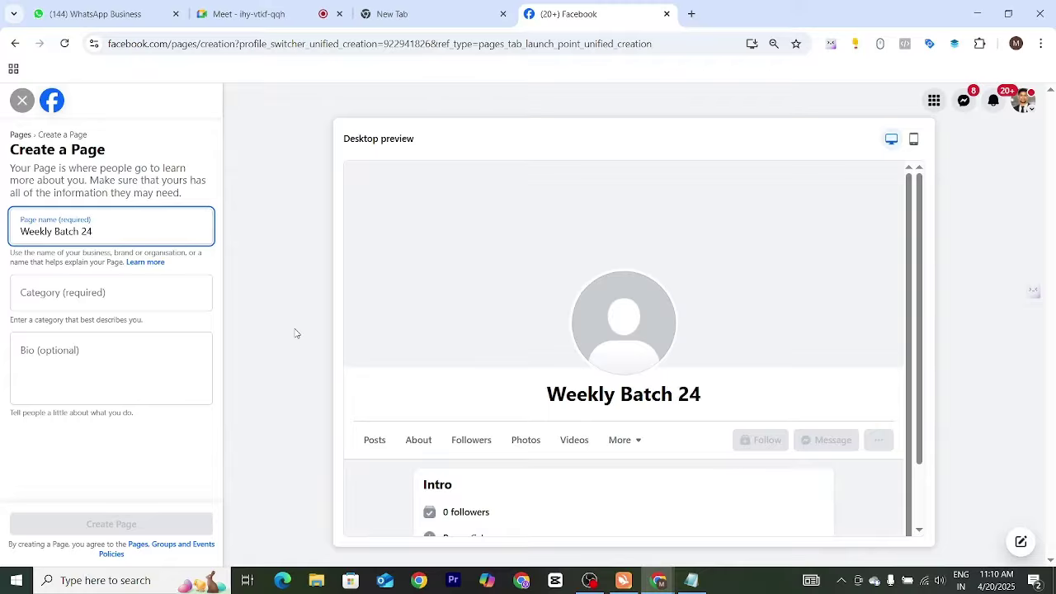
text(2)
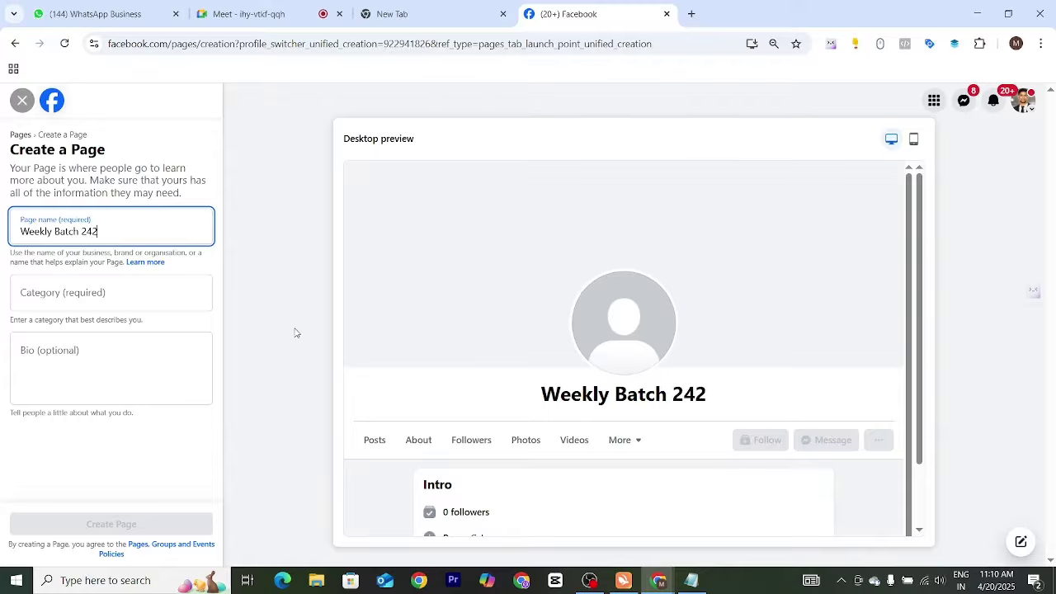
key(BackSpace)
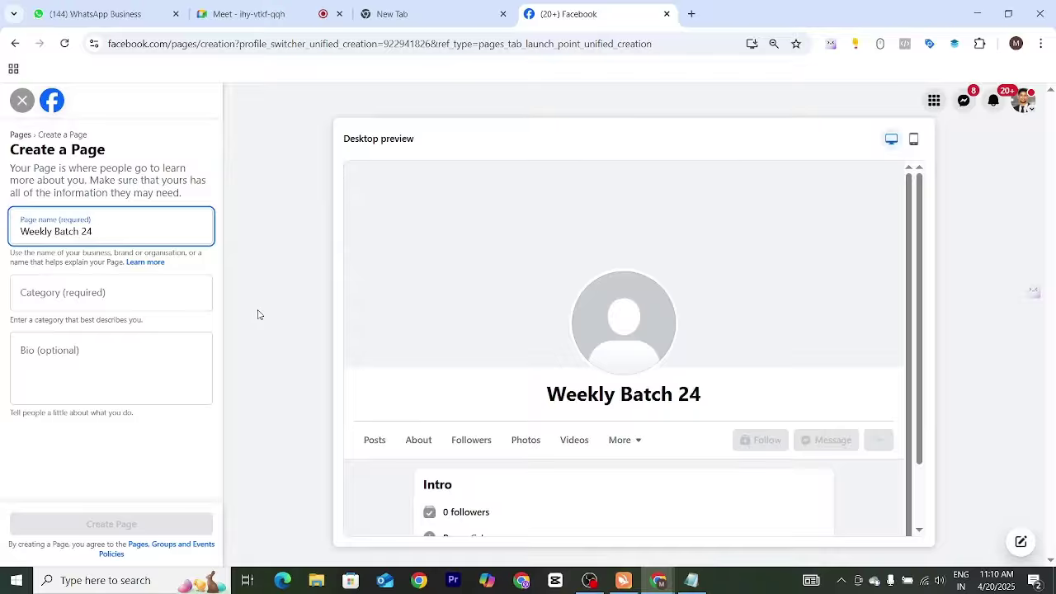
text(3)
click(272, 294)
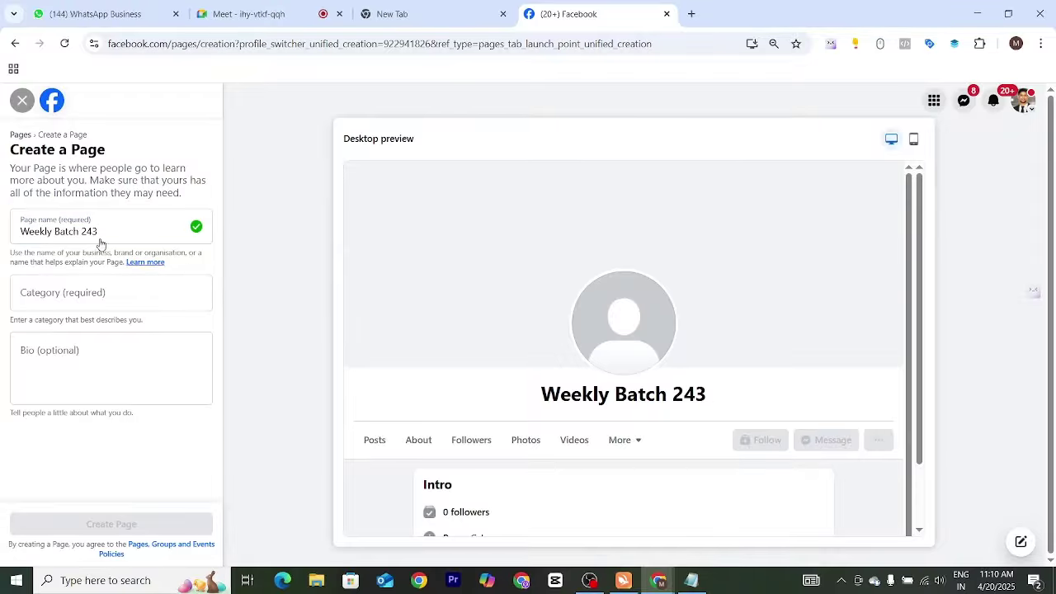
drag(101, 245, 40, 300)
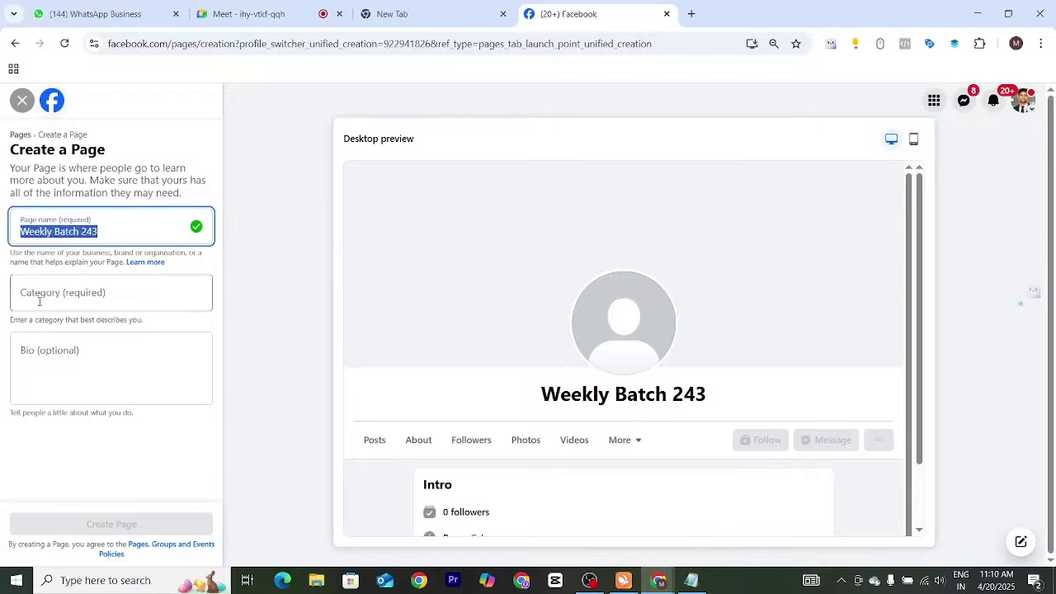
click(260, 279)
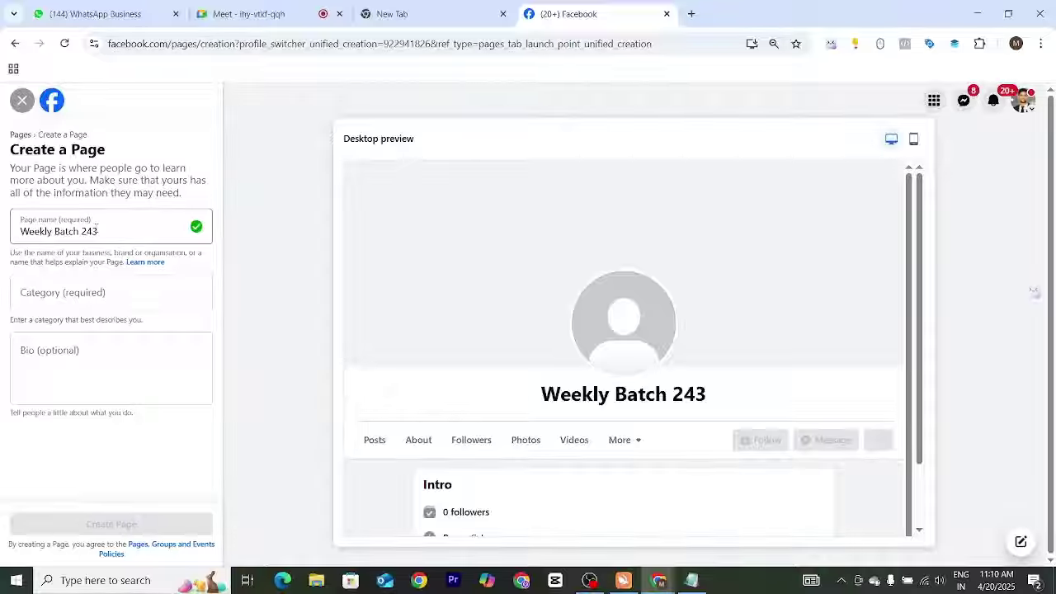
drag(97, 231, 31, 235)
click(257, 258)
click(69, 294)
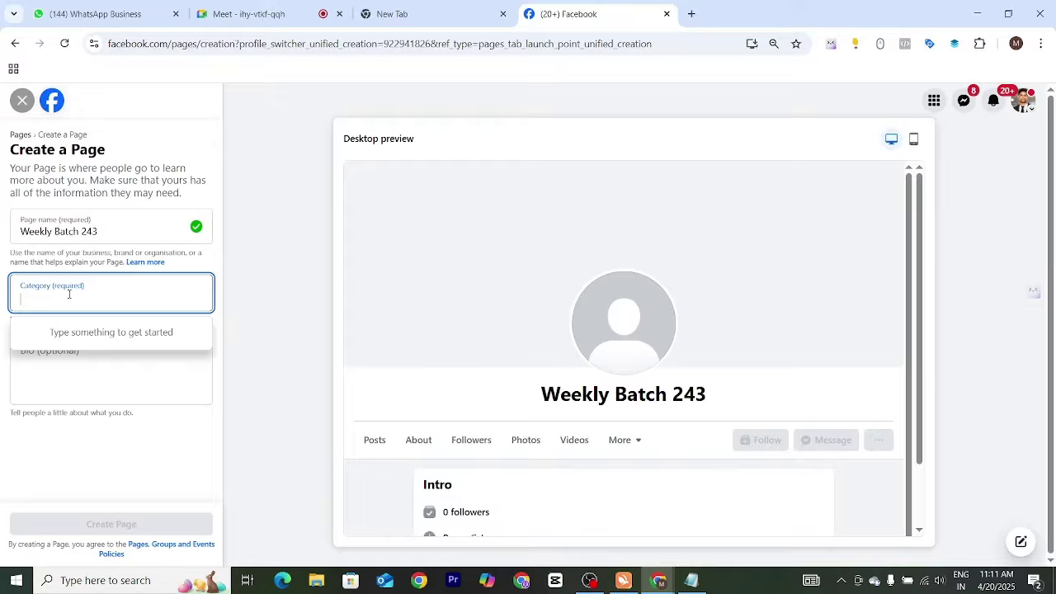
Step: Set the Page category to Education
text(education)
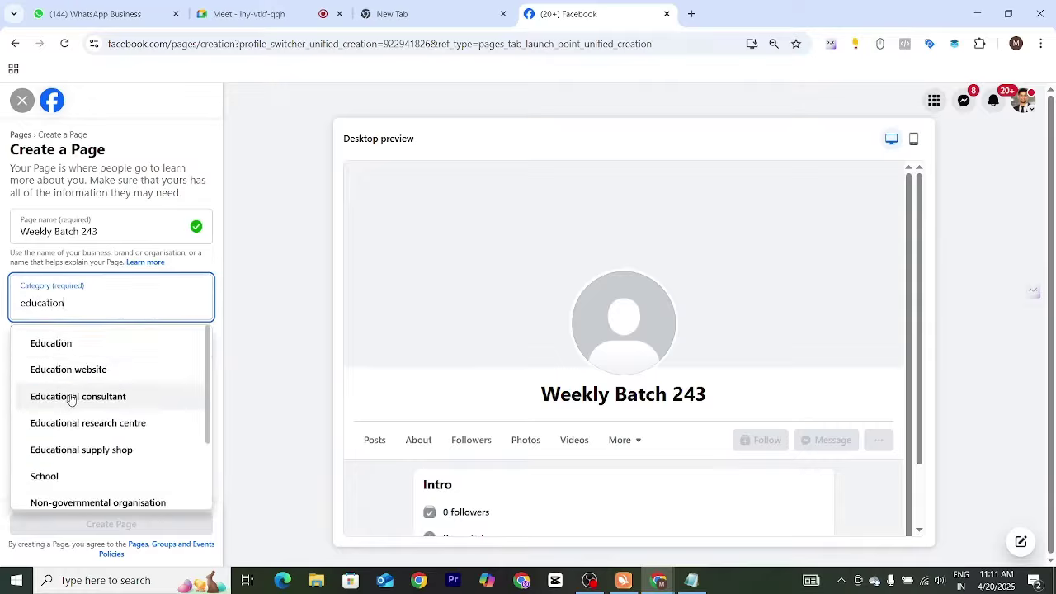
click(61, 351)
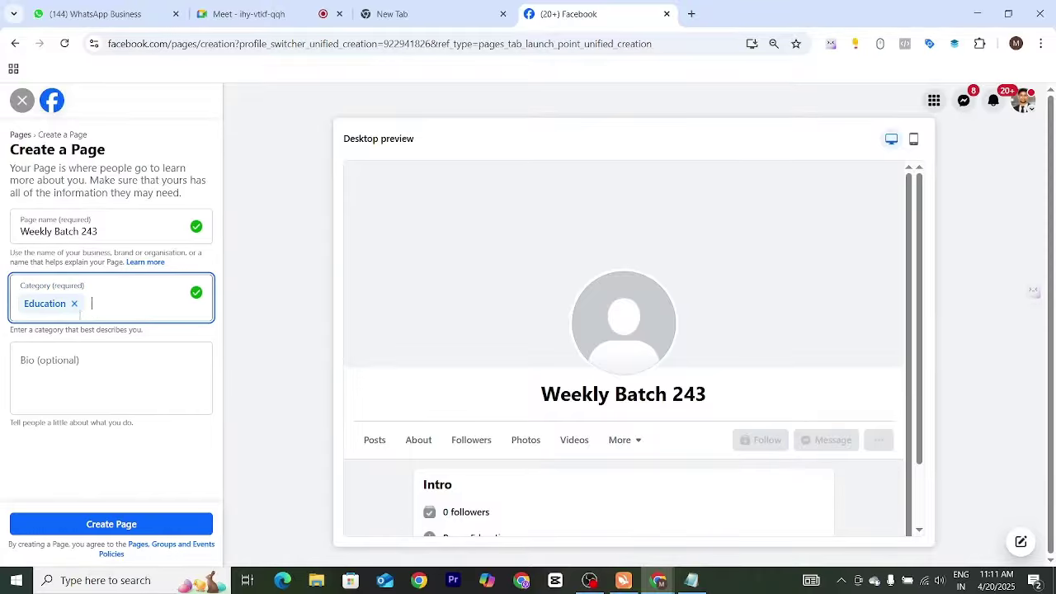
click(78, 358)
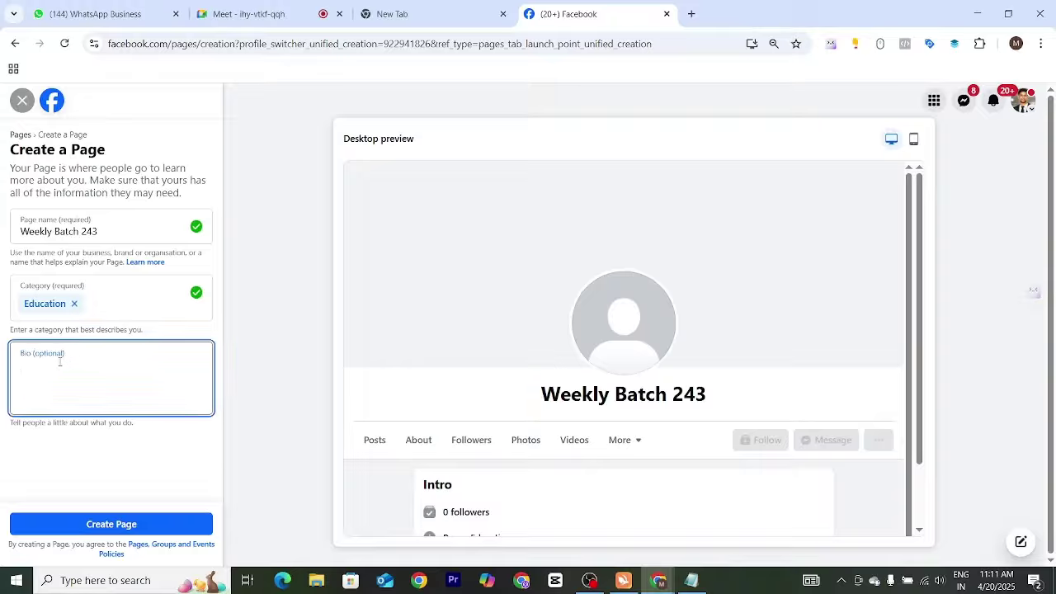
drag(534, 396, 704, 396)
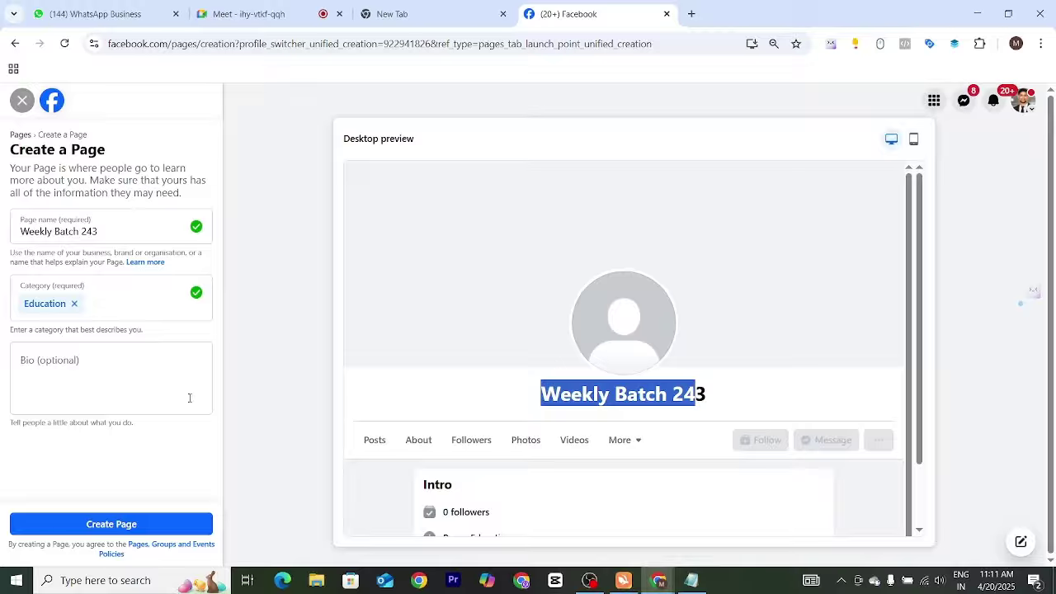
click(132, 368)
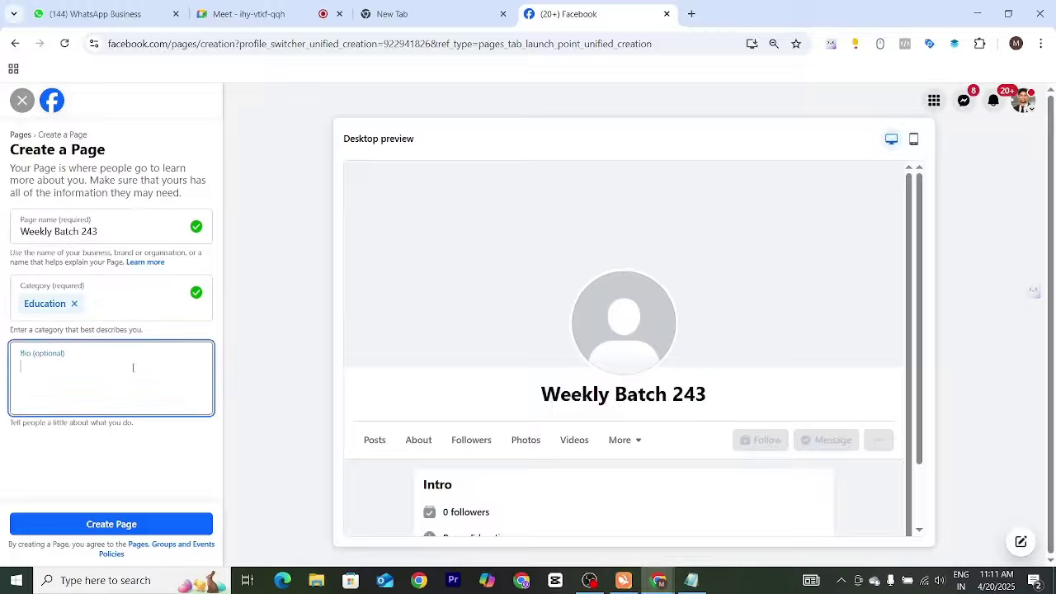
Step: Write the bio 'Weekly Batch 243 is a Digital Marketing Coaching Classes Where People Can join To learn For Free'
text(Weekly)
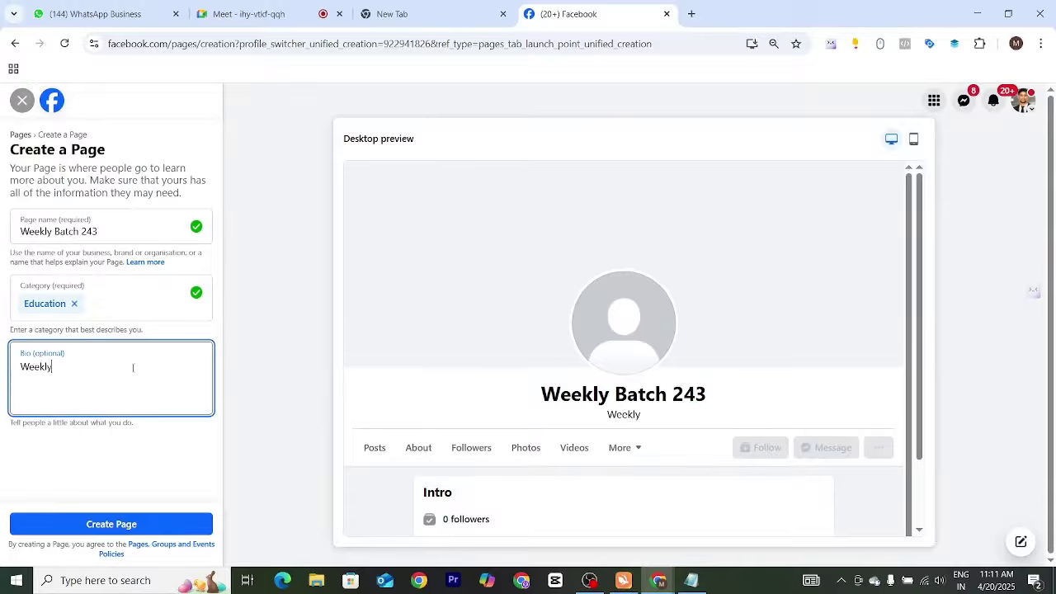
text( Batch)
drag(594, 415, 652, 417)
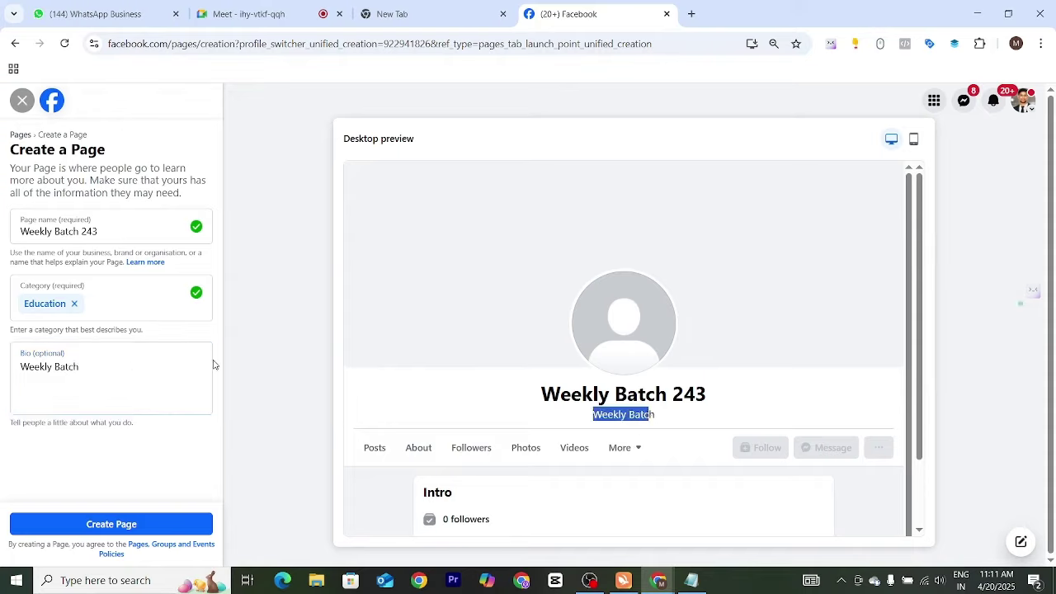
click(118, 359)
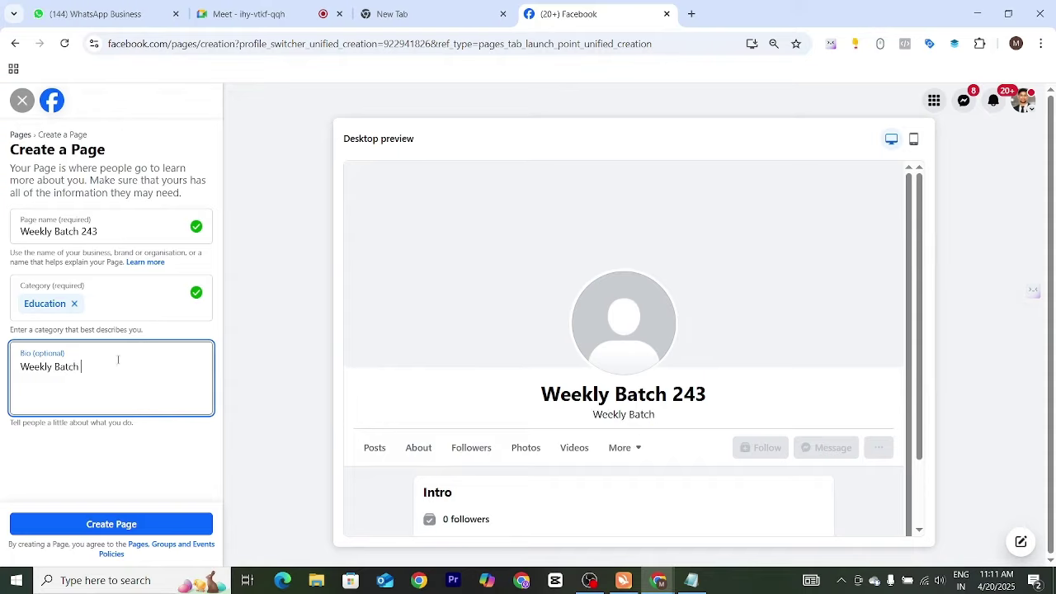
text(243)
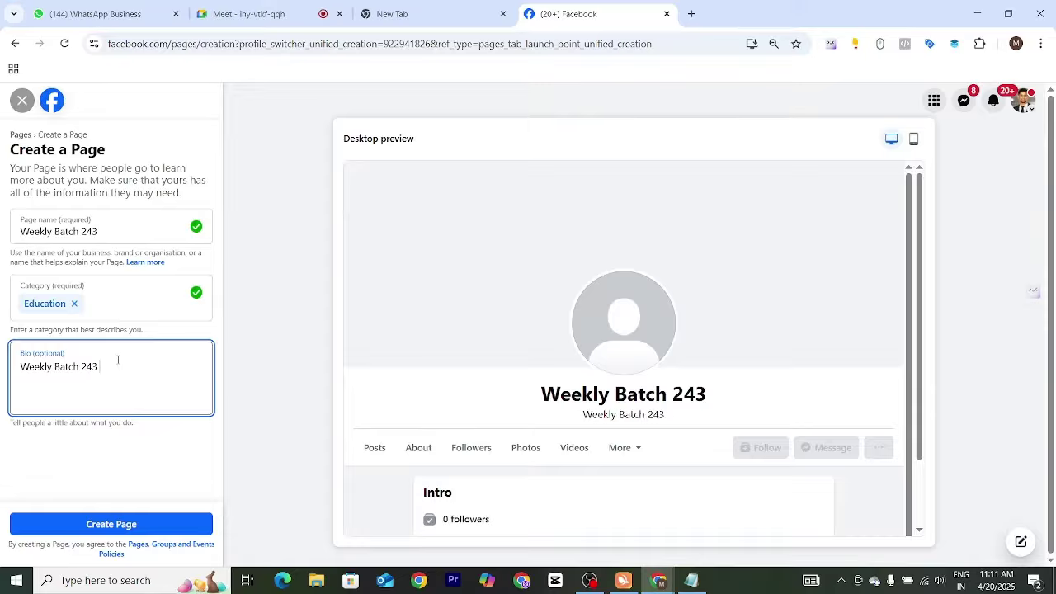
text( is a)
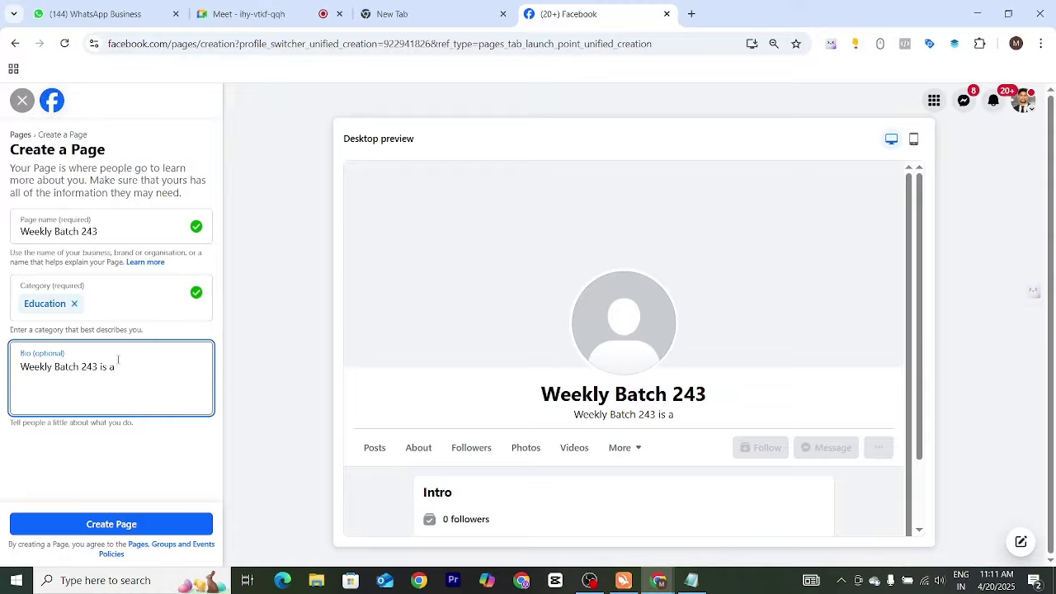
text( Digital mar)
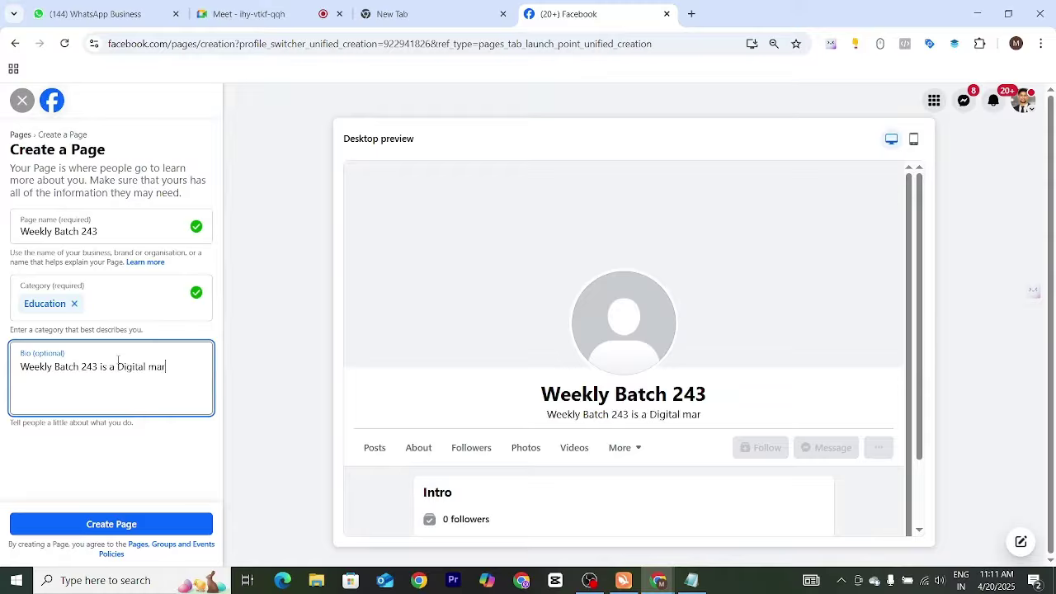
key(BackSpace)
key(BackSpace)
key(BackSpace)
text(Marketing Coaching Class)
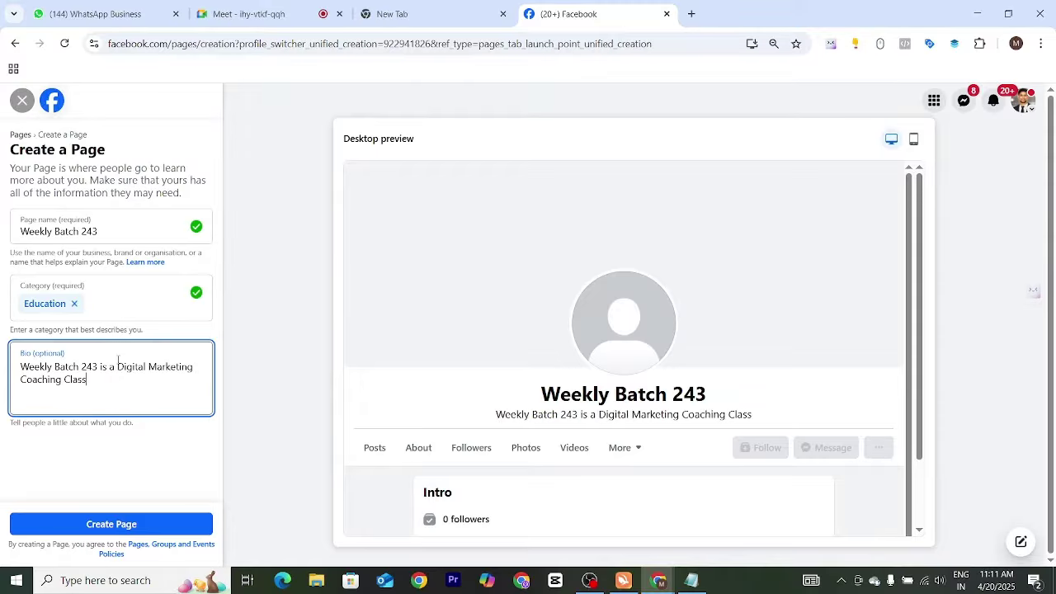
text(es Where People Can jo)
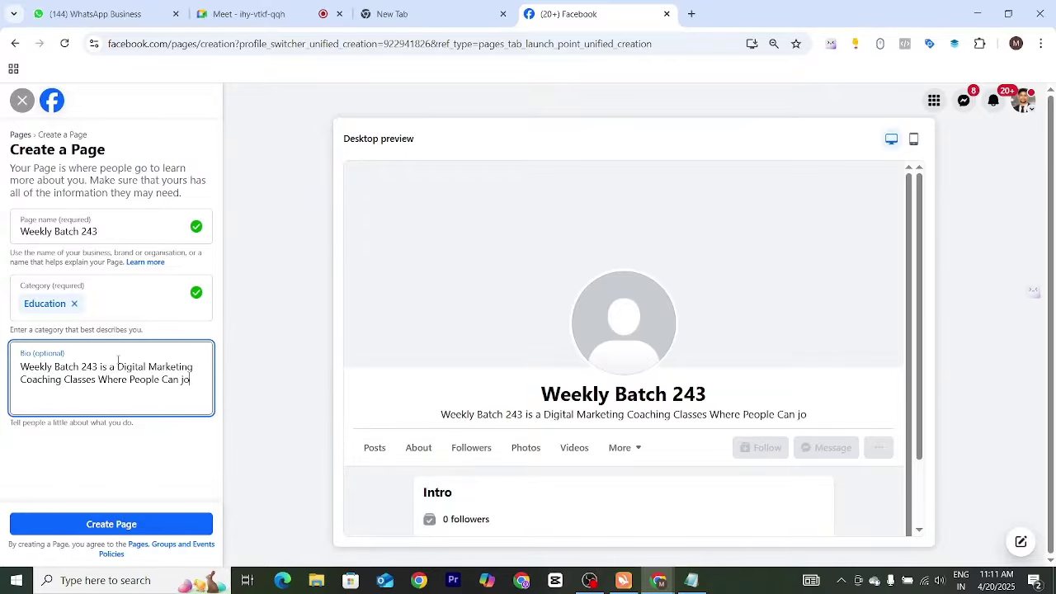
text(in To learn For Free)
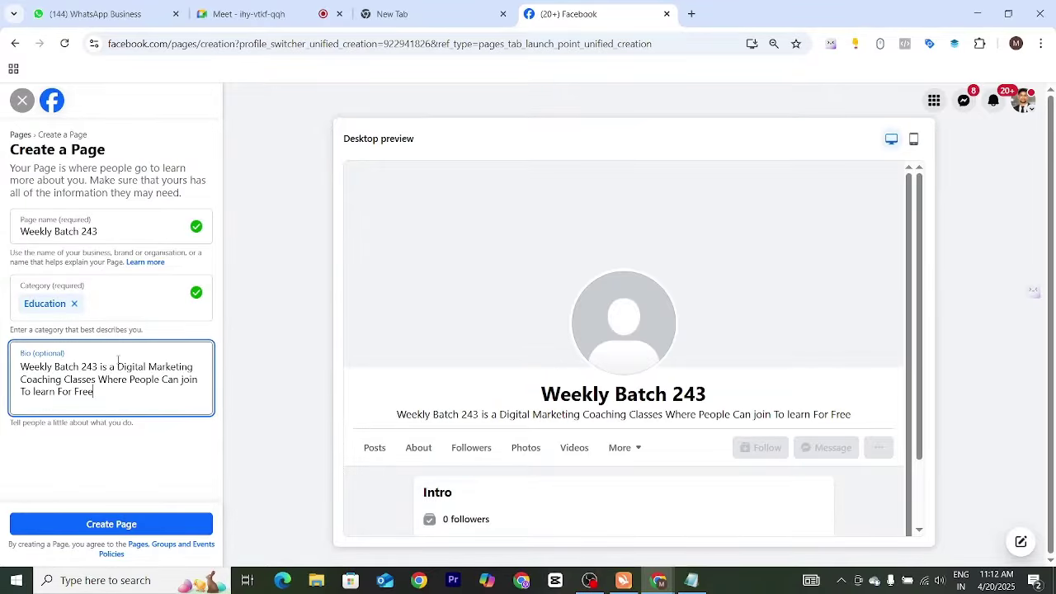
Step: Review the Weekly Batch 243 name and bio in the desktop preview
drag(393, 415, 771, 460)
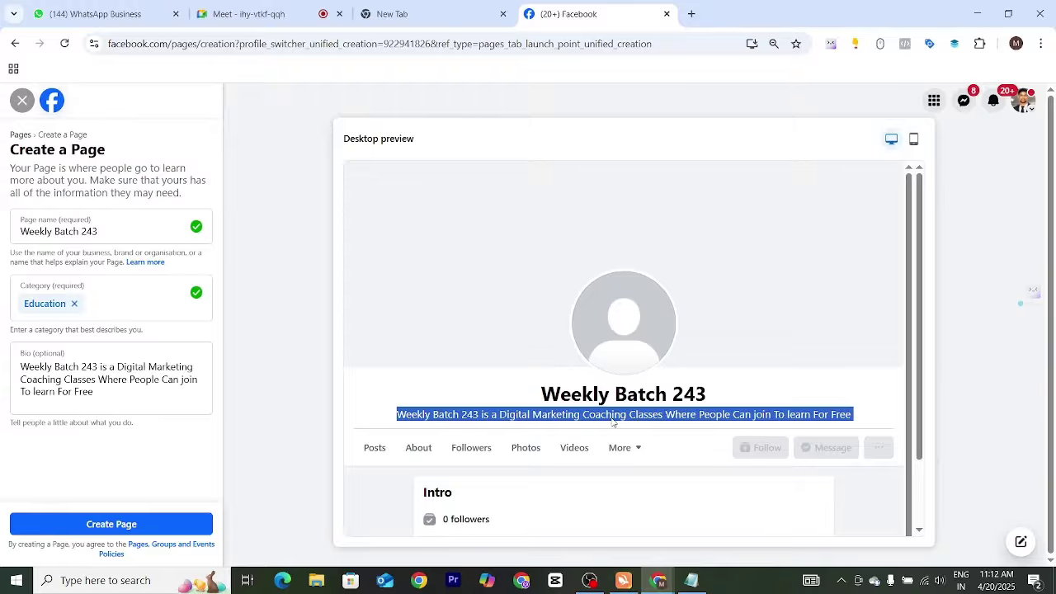
scroll(613, 423, down, 1)
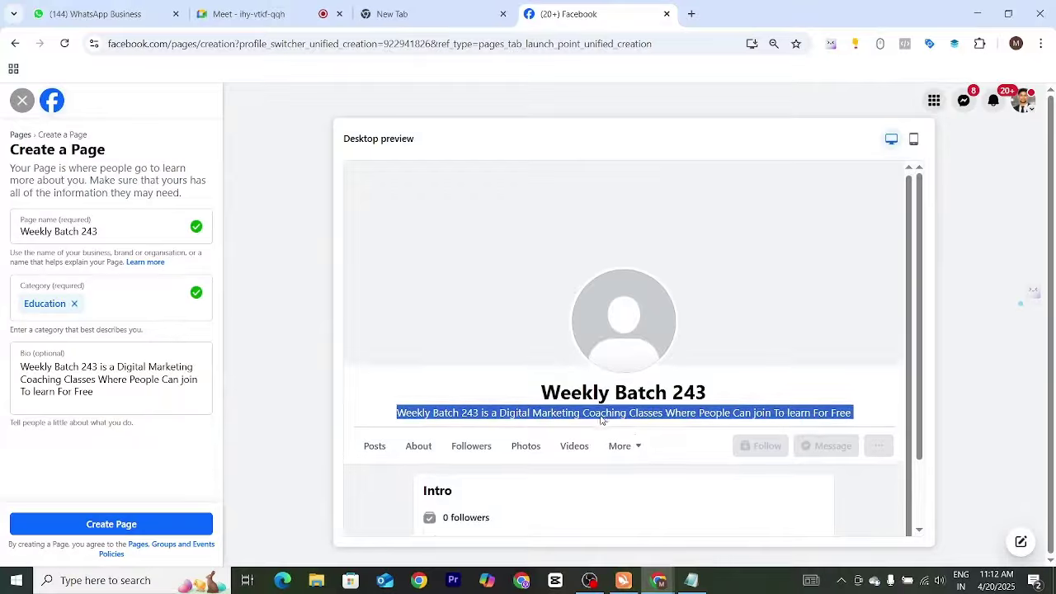
click(532, 355)
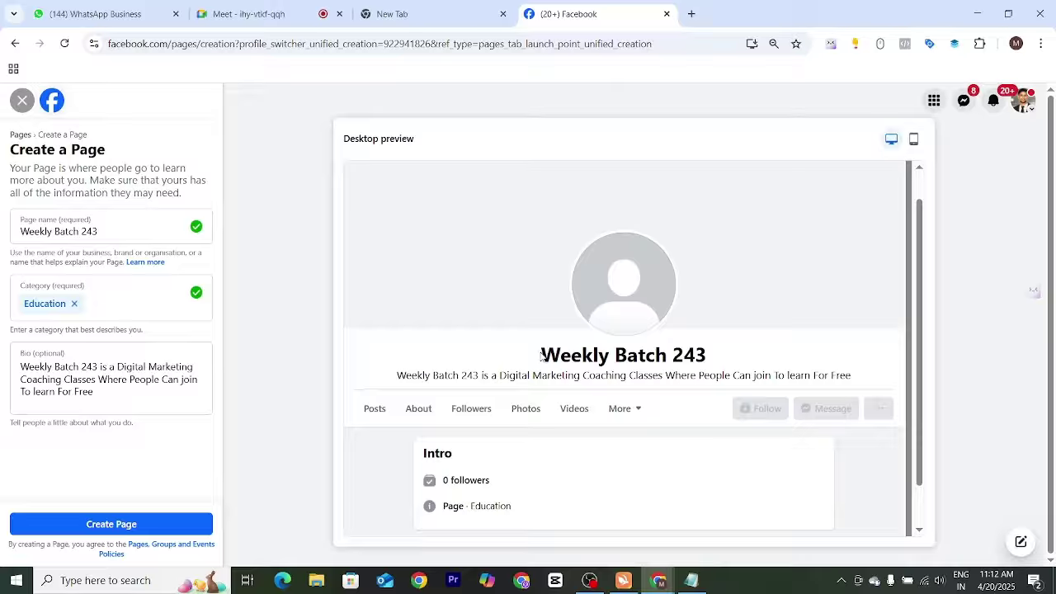
drag(542, 355, 725, 355)
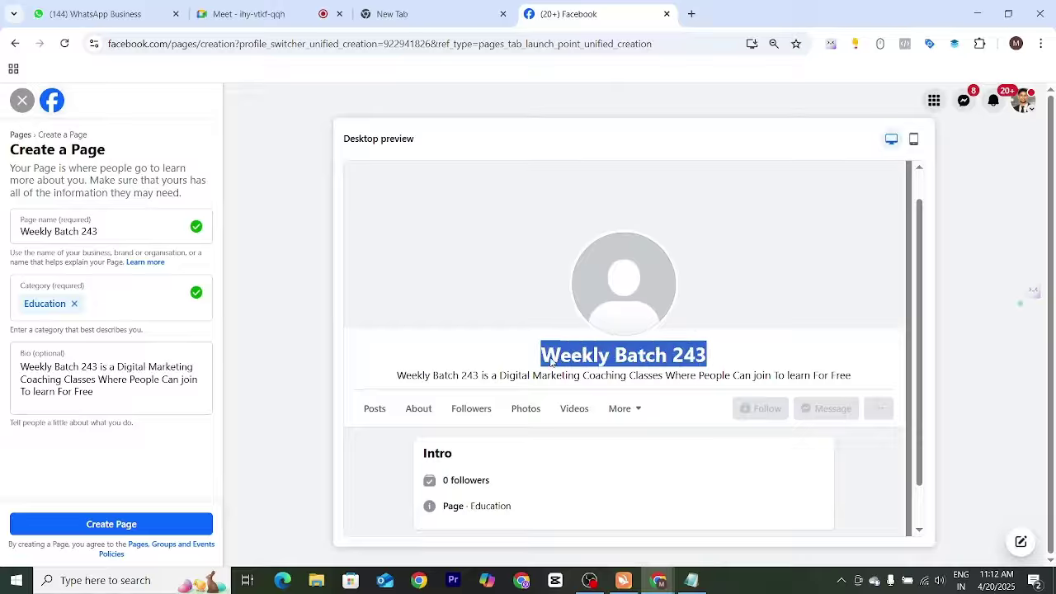
click(412, 381)
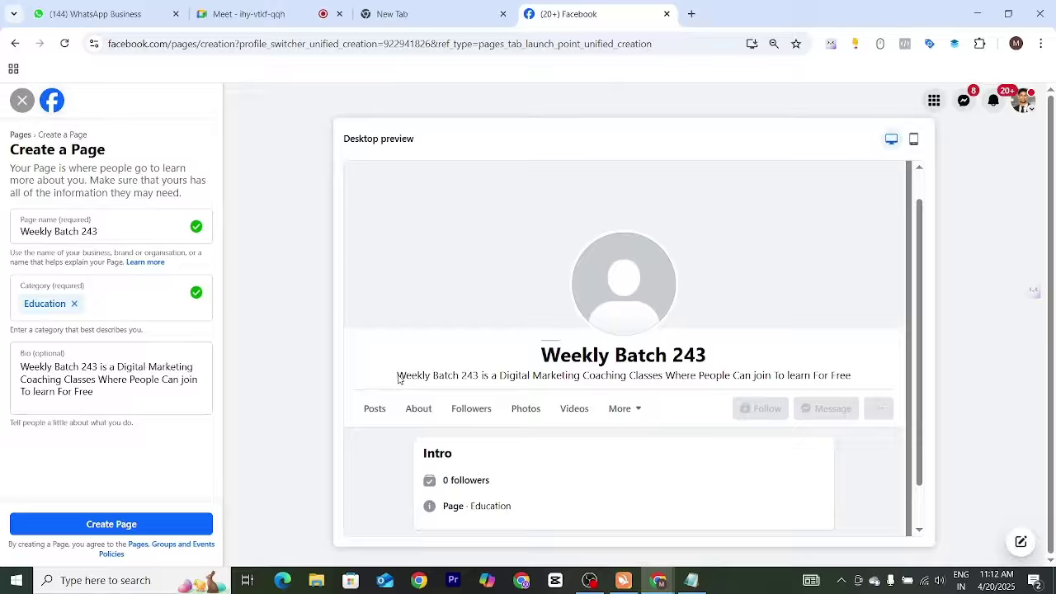
drag(397, 375, 480, 380)
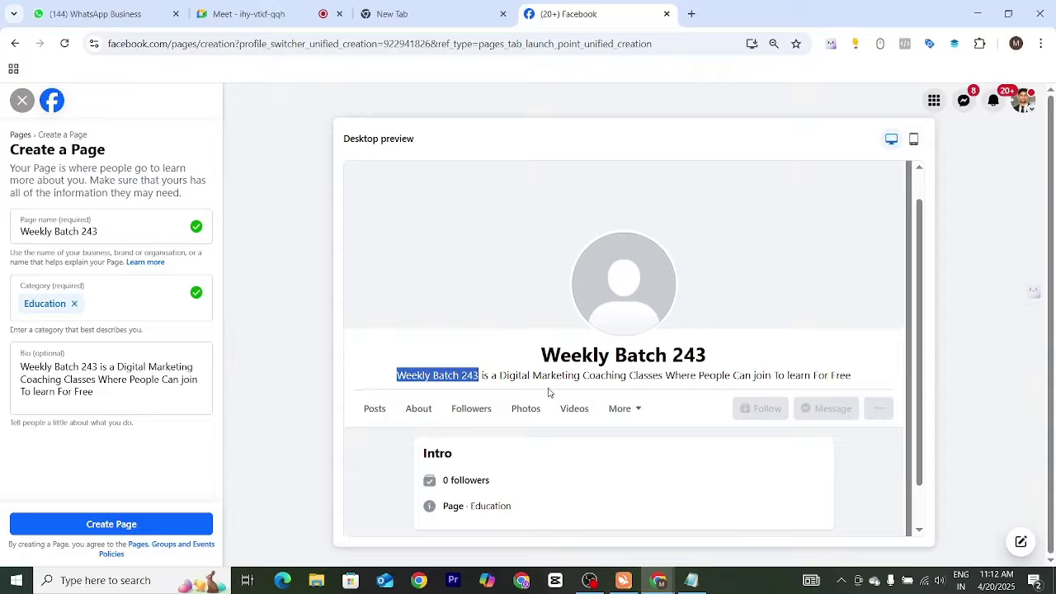
click(537, 357)
drag(538, 358, 670, 358)
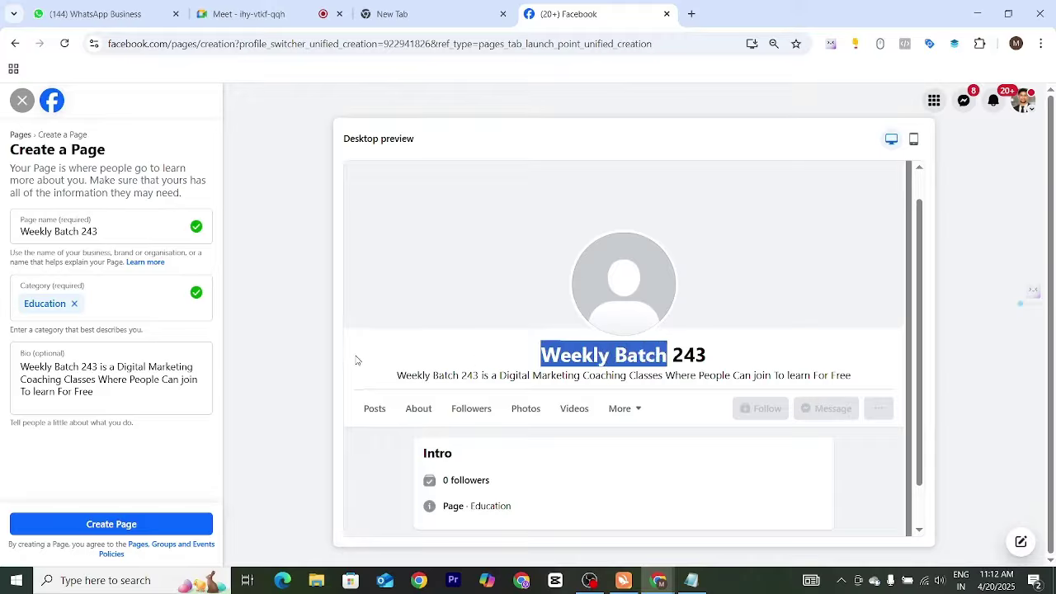
click(393, 379)
drag(394, 379, 444, 381)
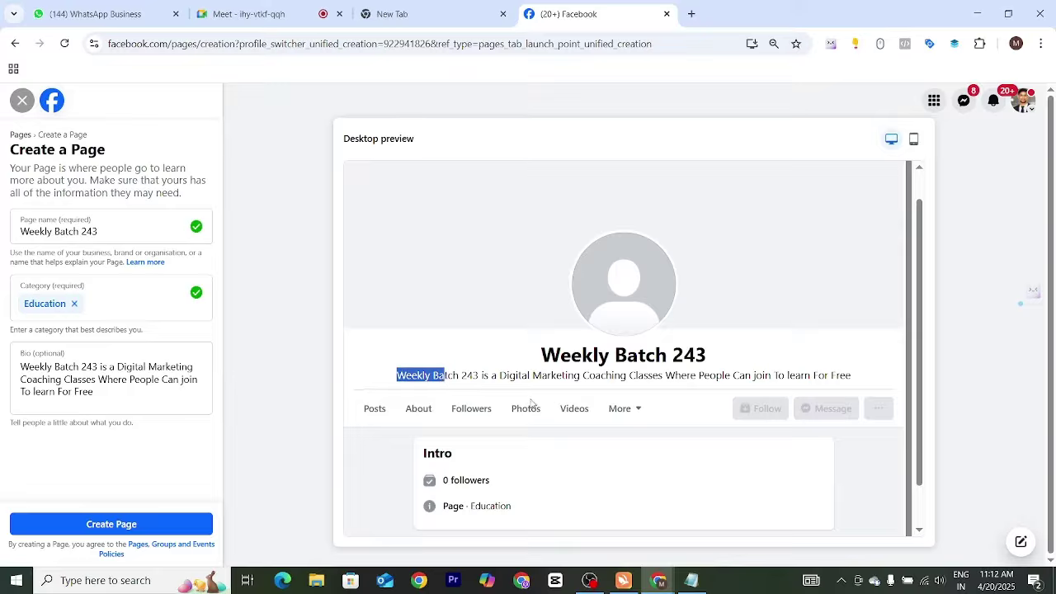
click(526, 363)
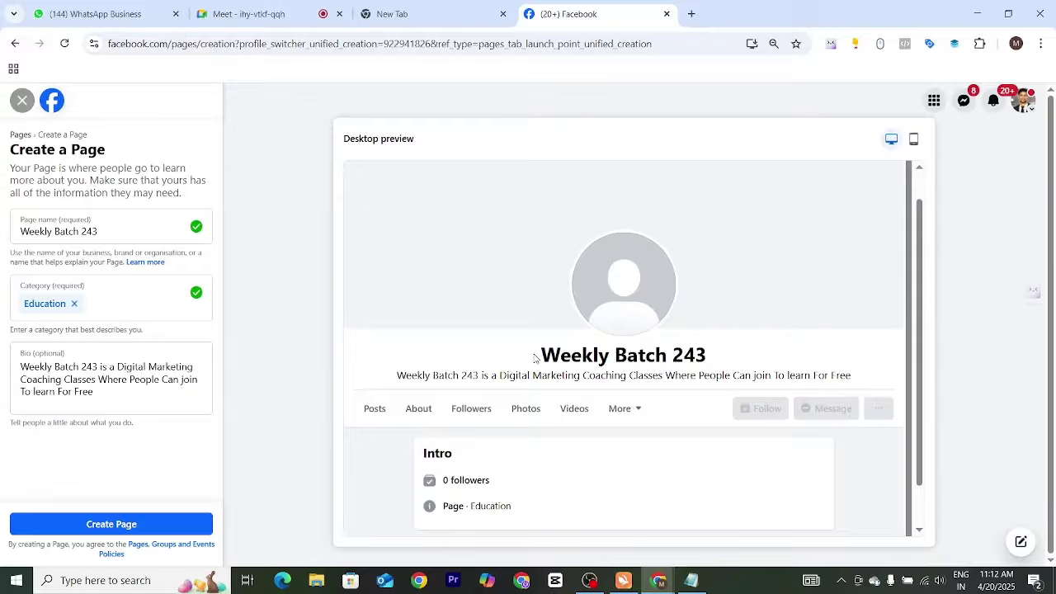
drag(534, 358, 662, 381)
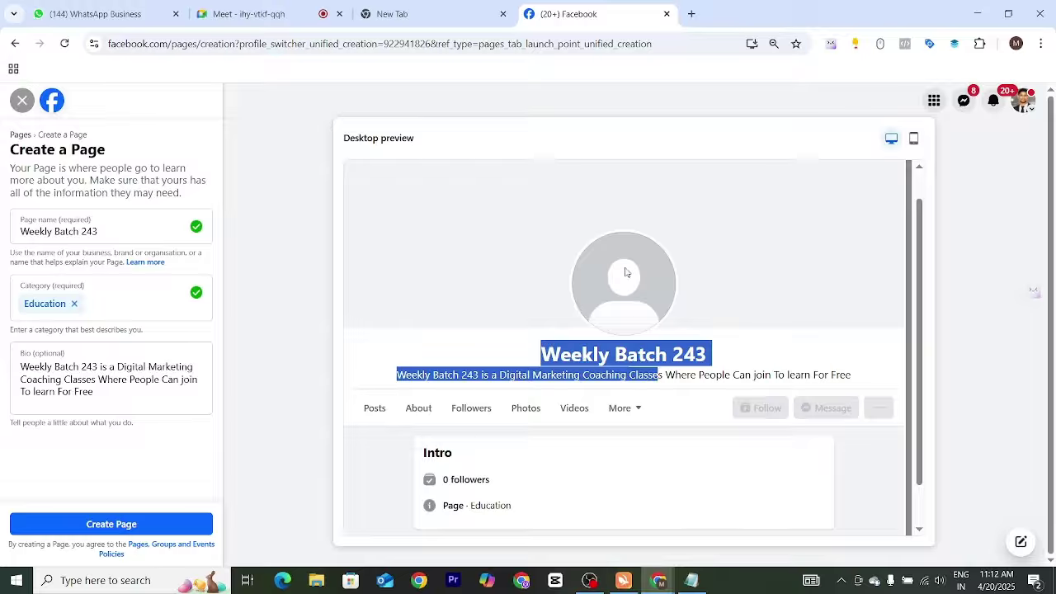
Step: Create the Weekly Batch 243 Page and look over its website, phone, email, address and hours fields
click(137, 531)
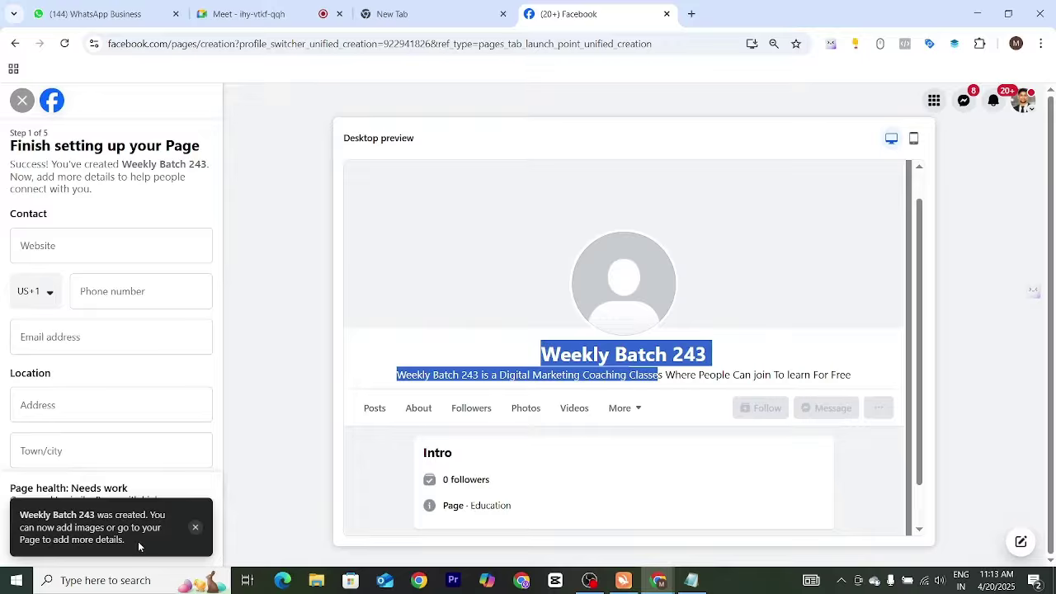
click(229, 452)
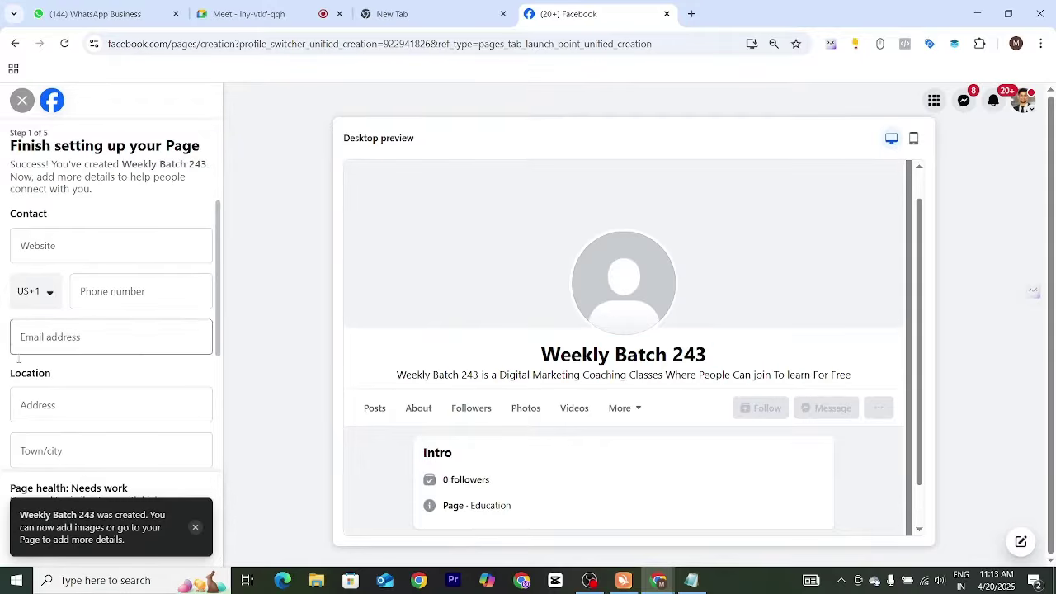
click(113, 238)
click(82, 307)
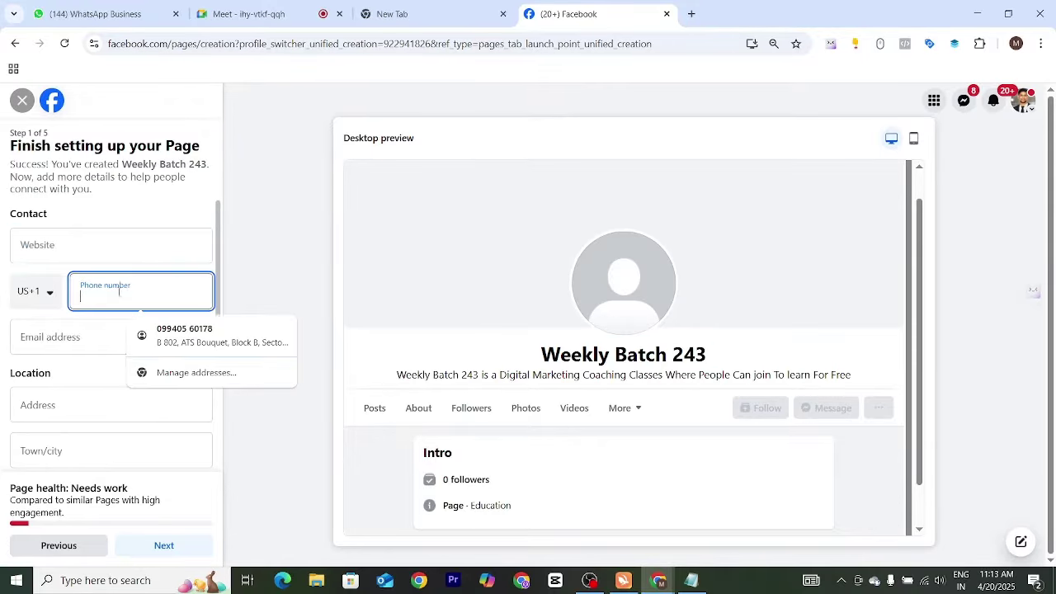
click(96, 336)
click(73, 392)
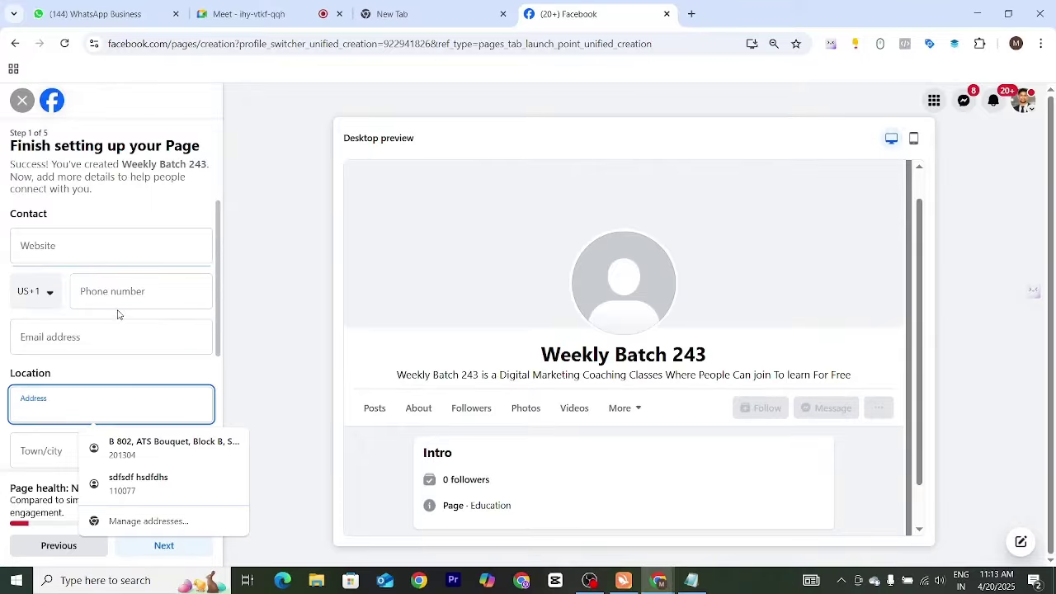
click(120, 250)
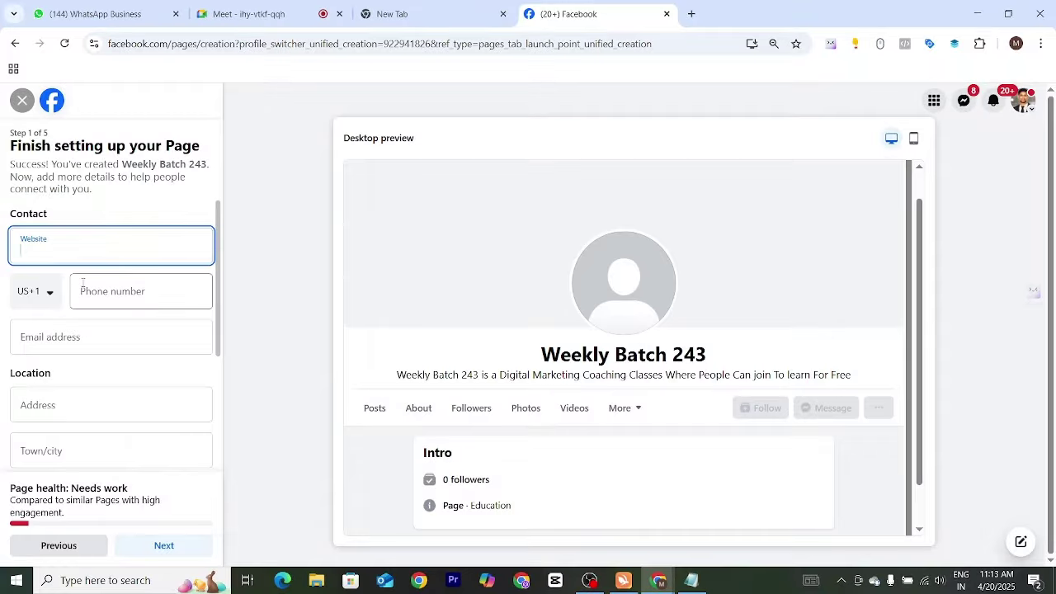
click(60, 259)
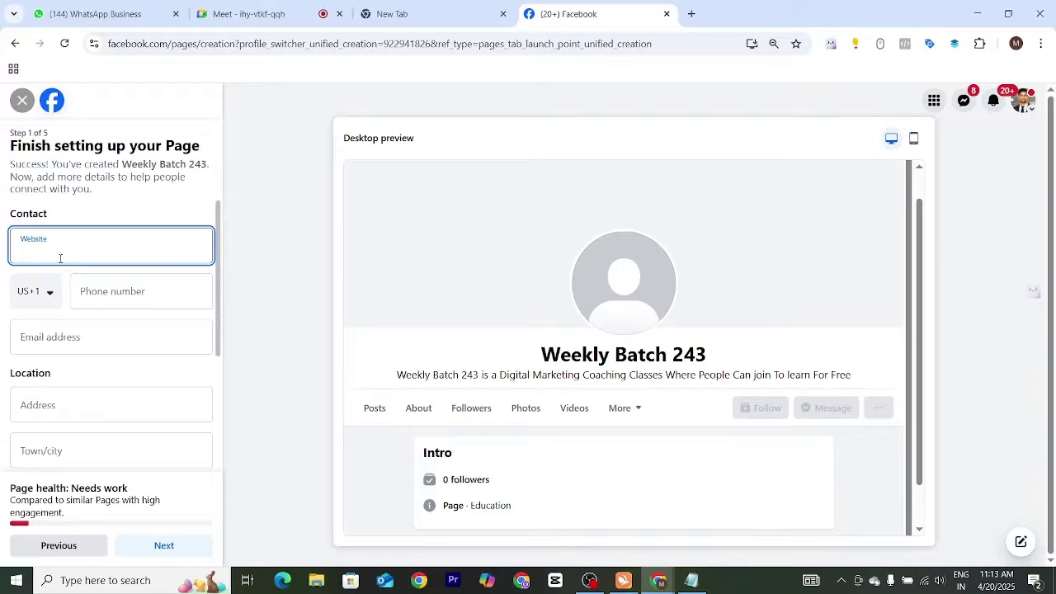
scroll(146, 372, down, 3)
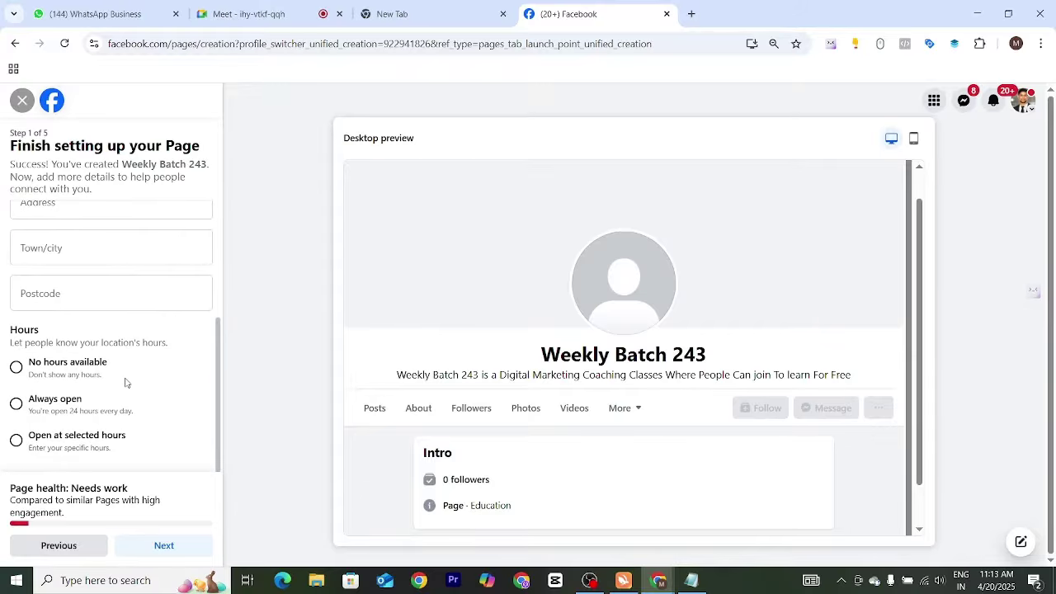
Step: Pass the picture step without changes and skip connecting WhatsApp
click(139, 551)
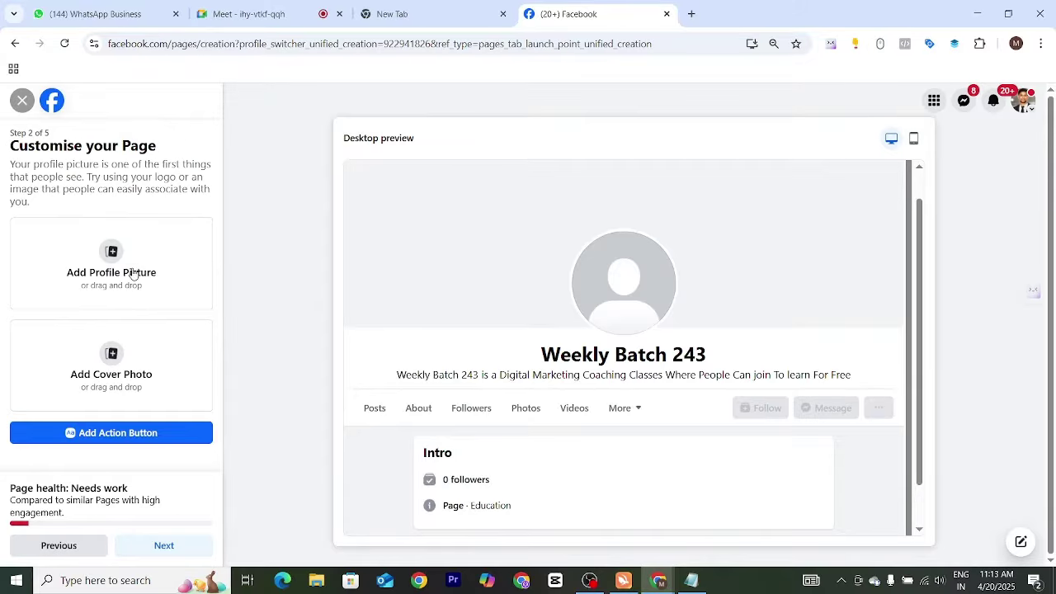
click(165, 546)
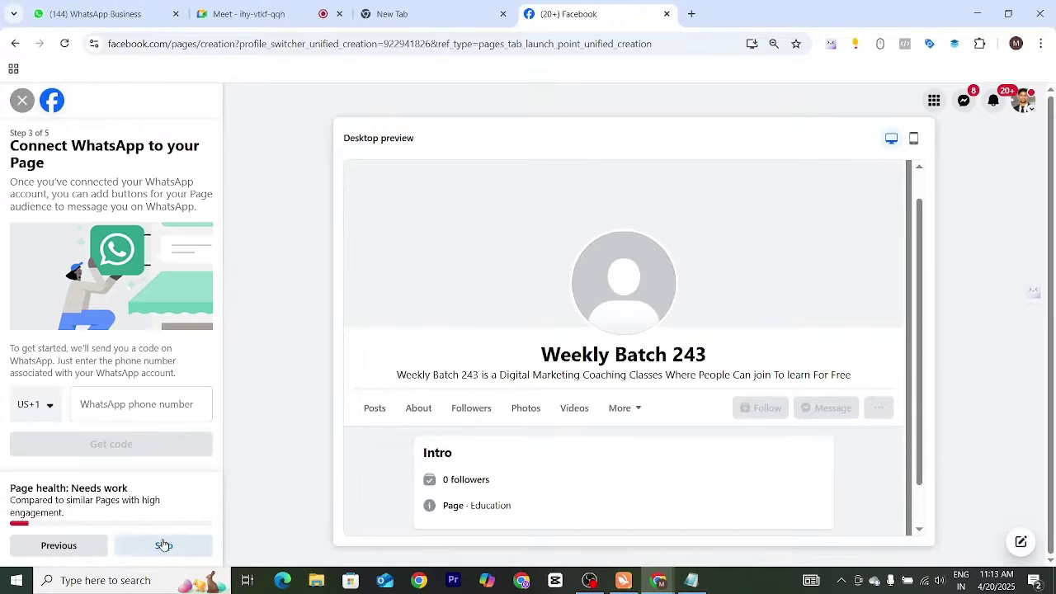
click(164, 545)
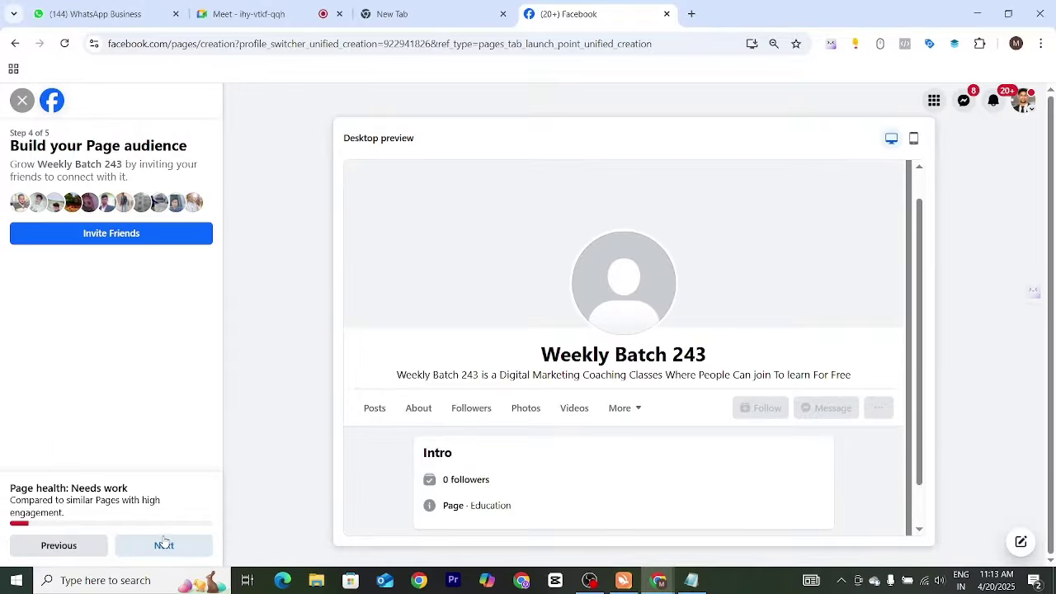
Step: Close friend invitations without inviting anyone, pass notification preferences, and finish with Done
click(142, 235)
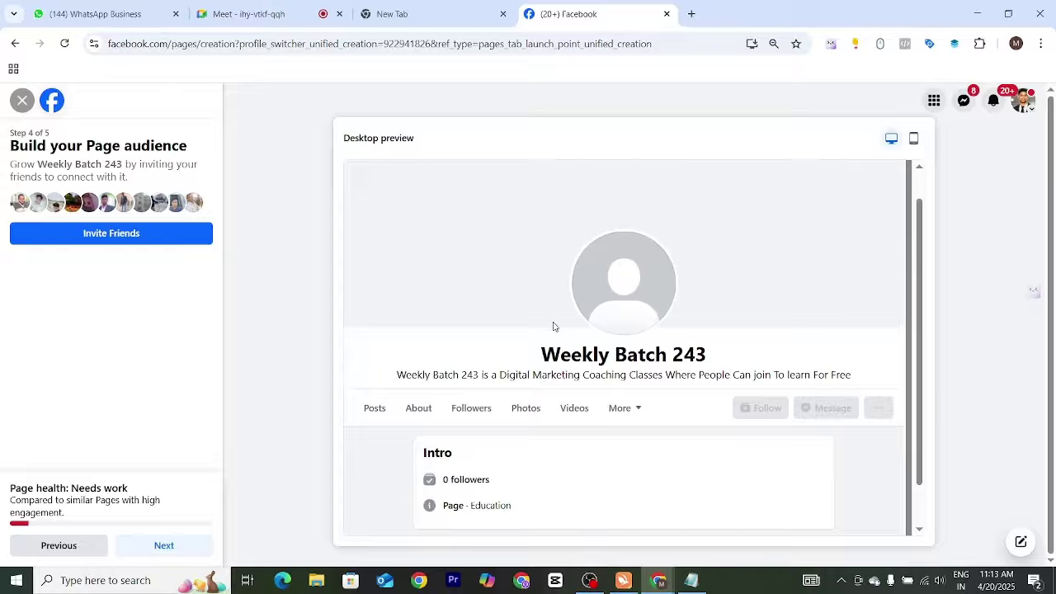
drag(543, 350, 740, 360)
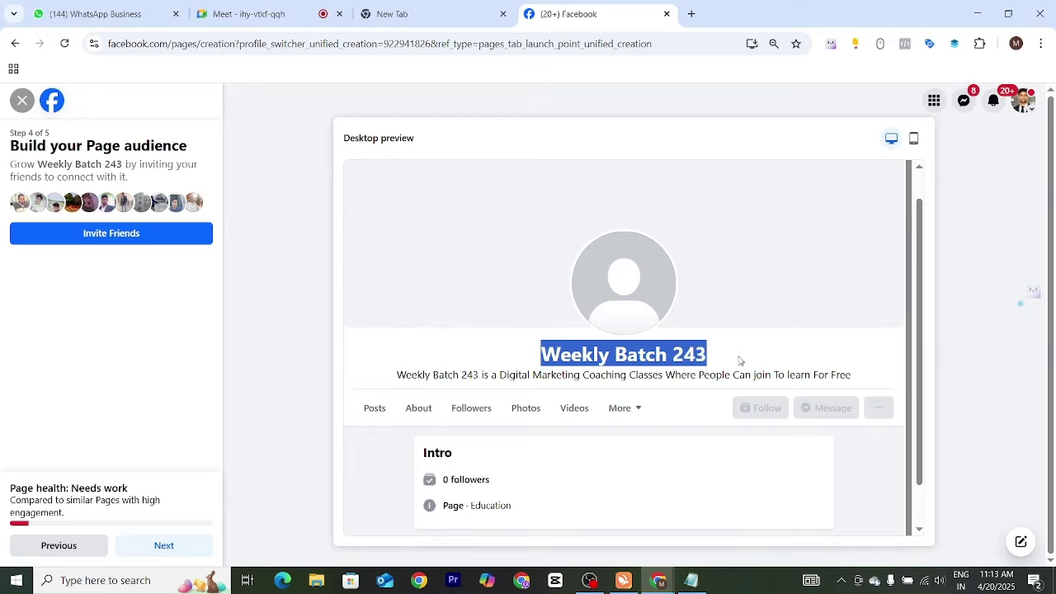
click(479, 359)
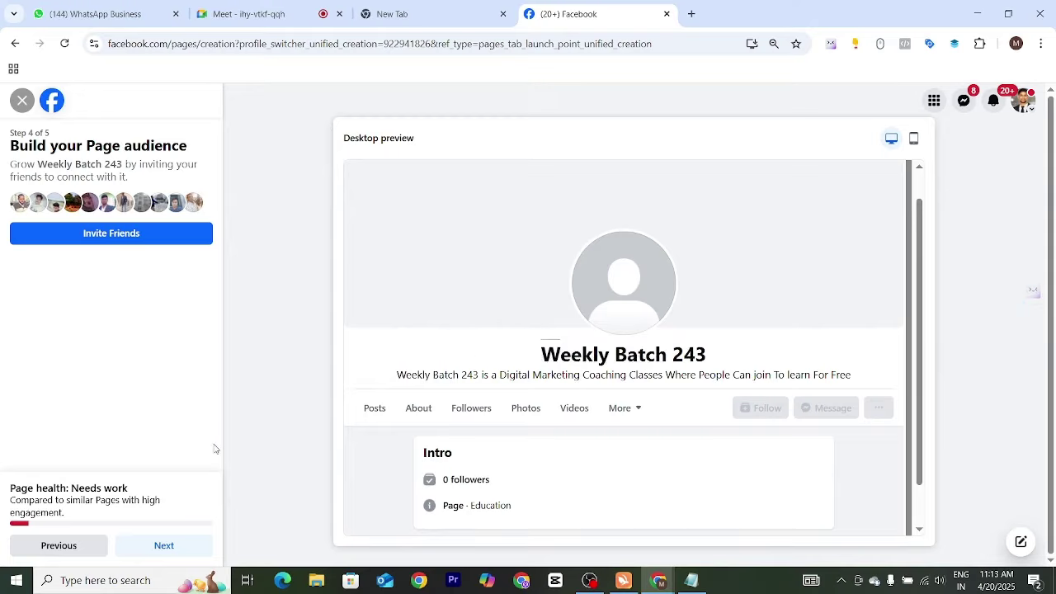
click(131, 236)
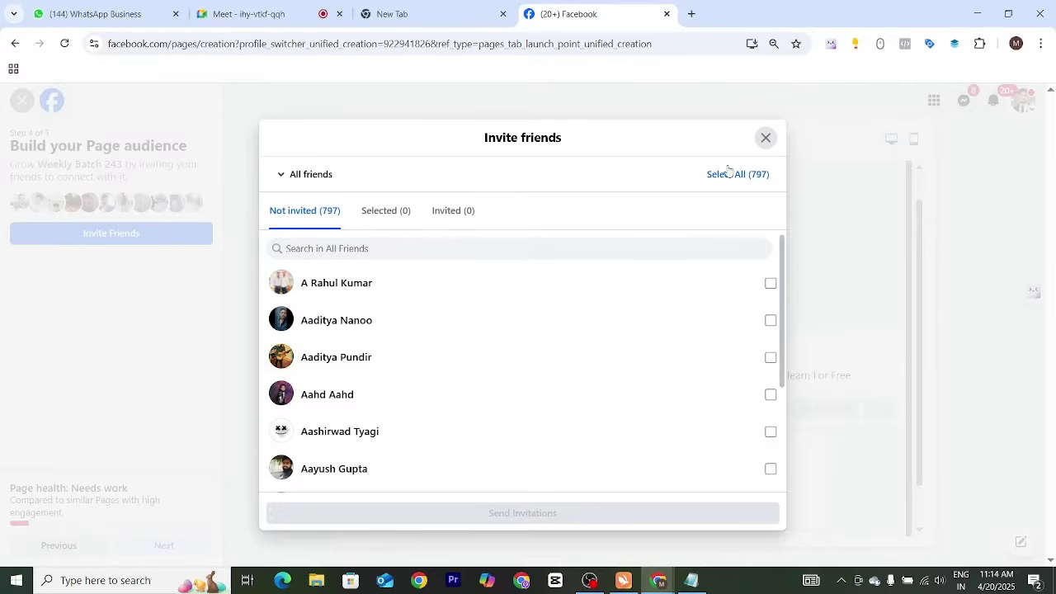
click(766, 139)
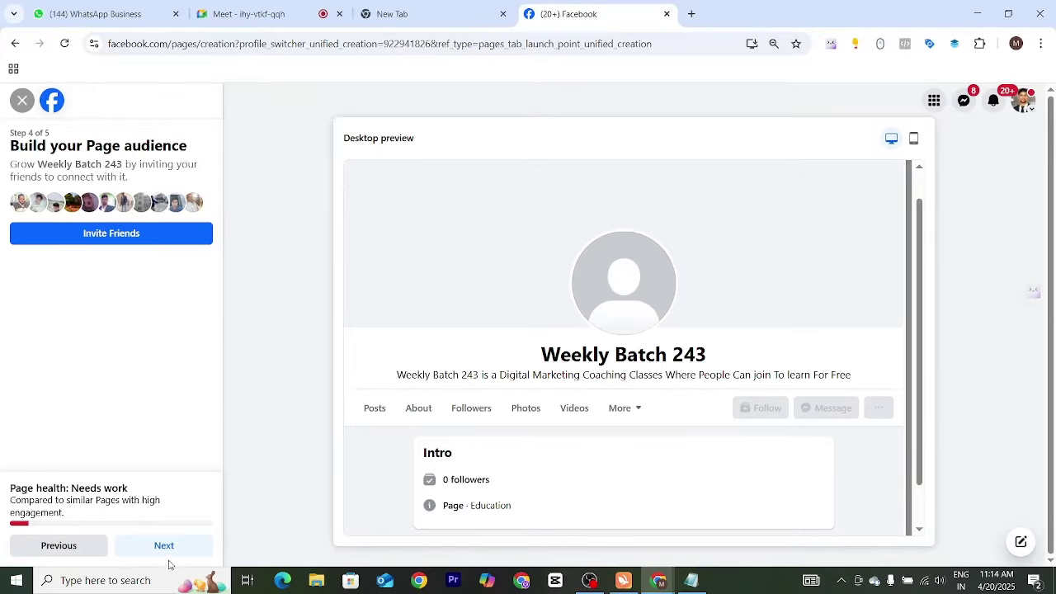
click(161, 548)
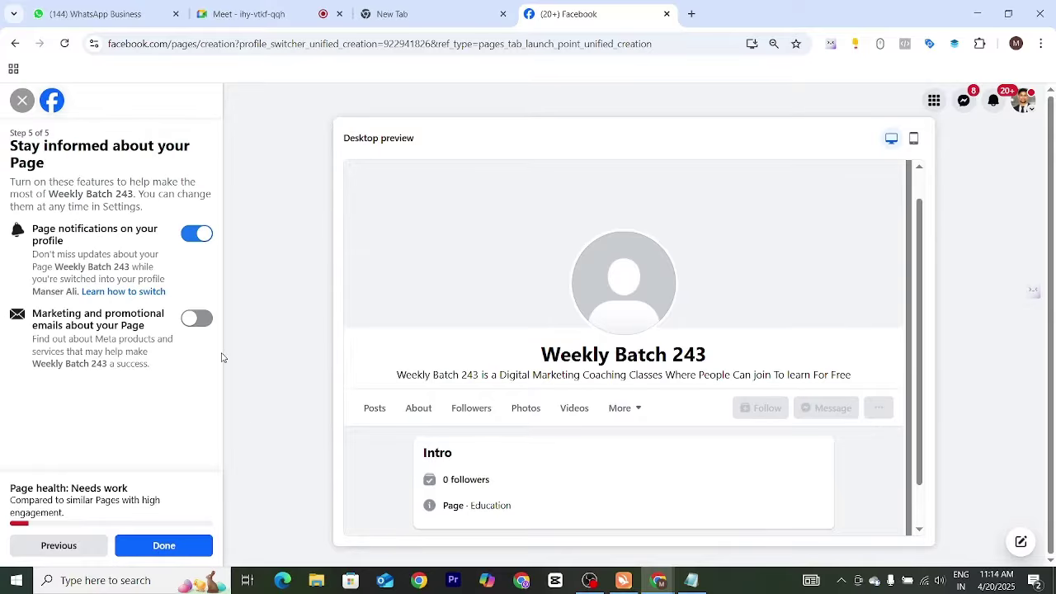
triple_click(57, 324)
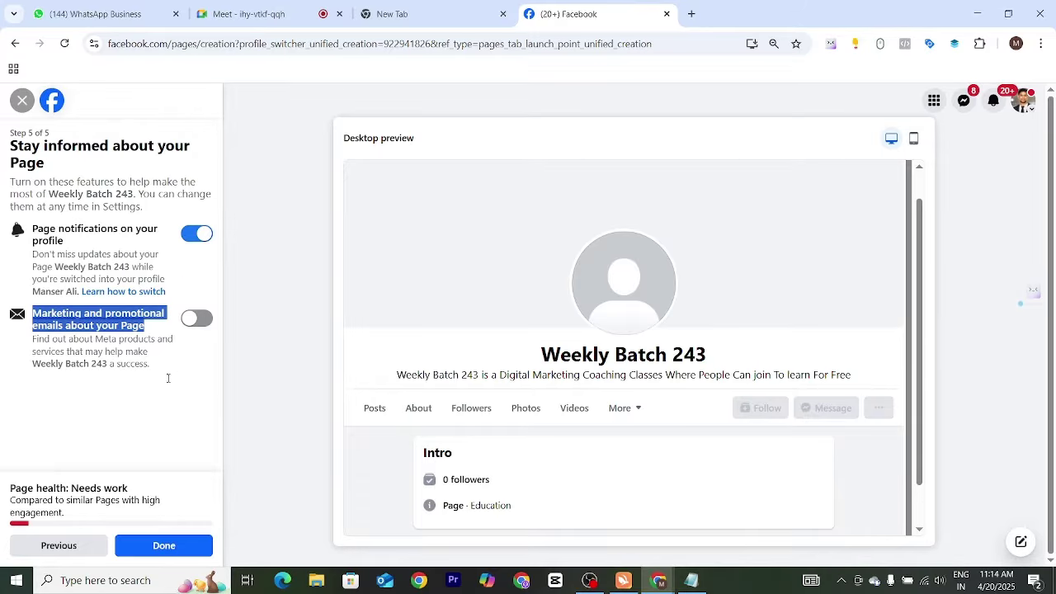
click(169, 545)
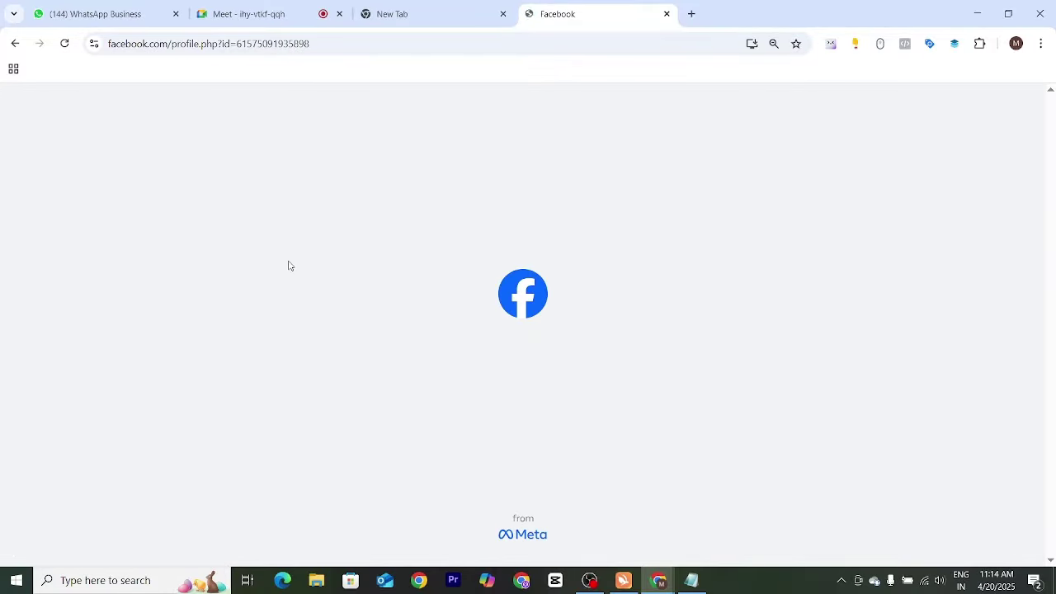
Step: Look over the live Weekly Batch 243 Page, then duplicate its Facebook browser tab
scroll(288, 266, down, 2)
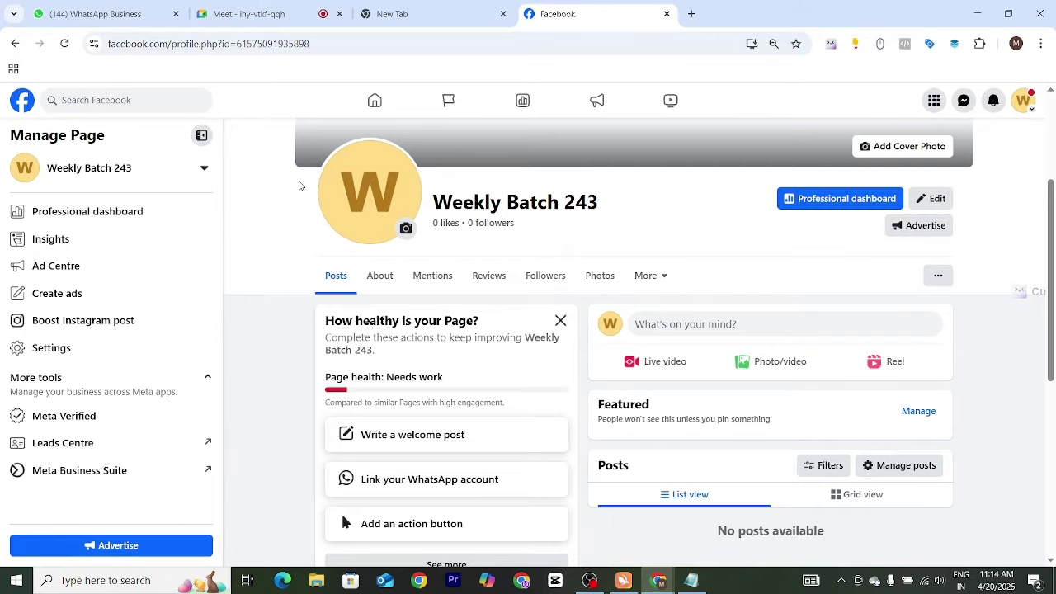
scroll(298, 185, up, 2)
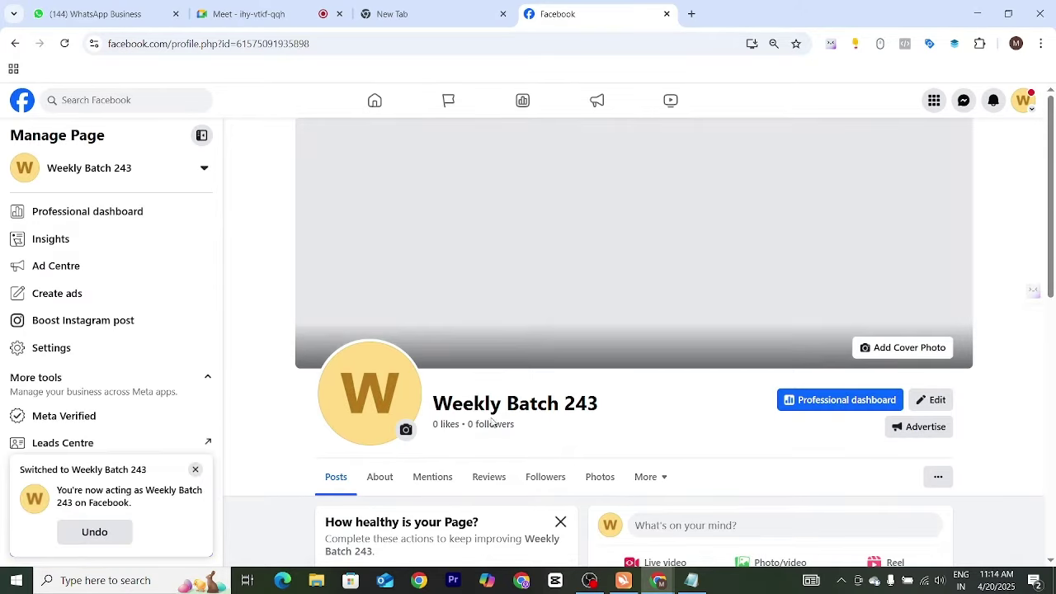
drag(435, 401, 520, 450)
click(988, 411)
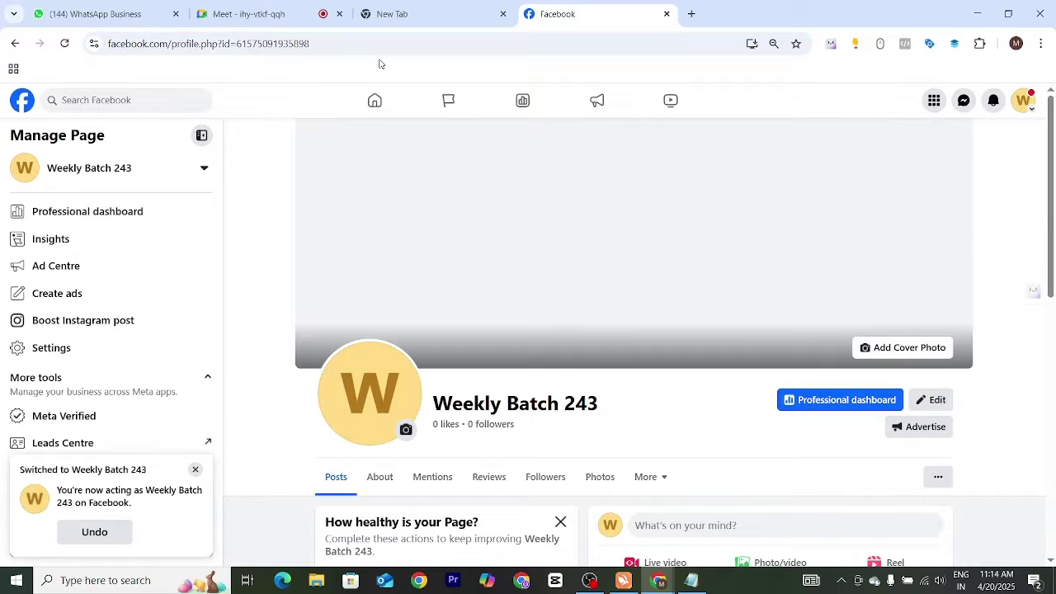
right_click(664, 17)
click(637, 134)
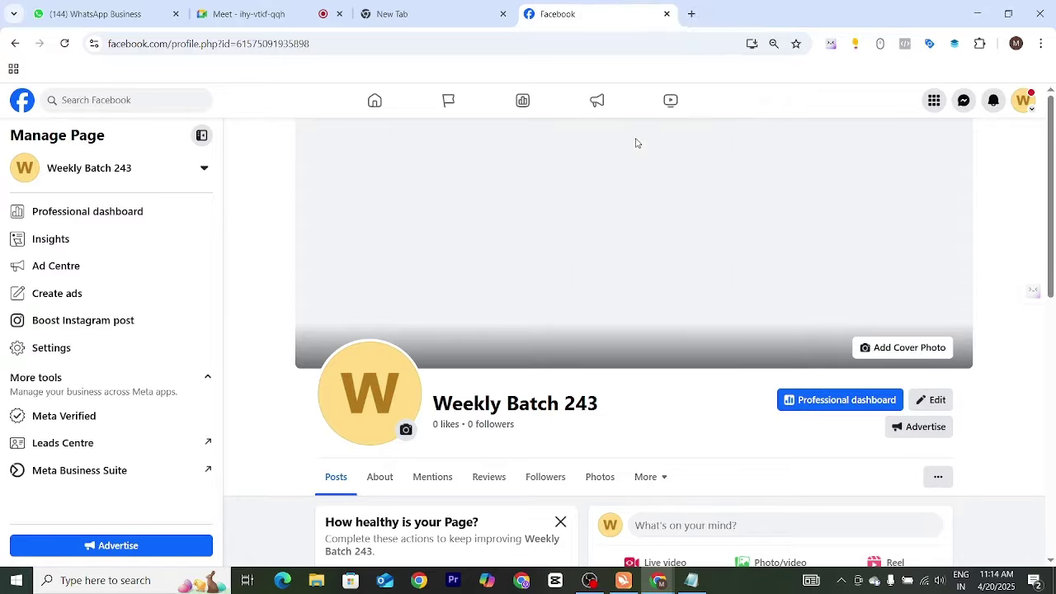
Step: Switch Facebook to act as the XYZ DEMO profile from the duplicate tab
click(547, 17)
click(742, 13)
click(623, 14)
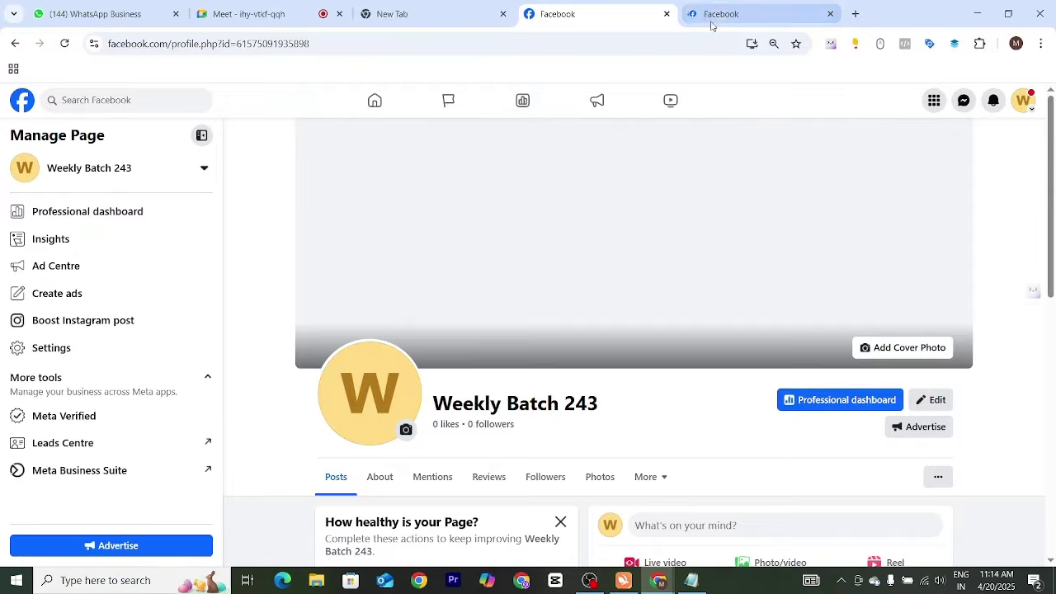
click(1023, 100)
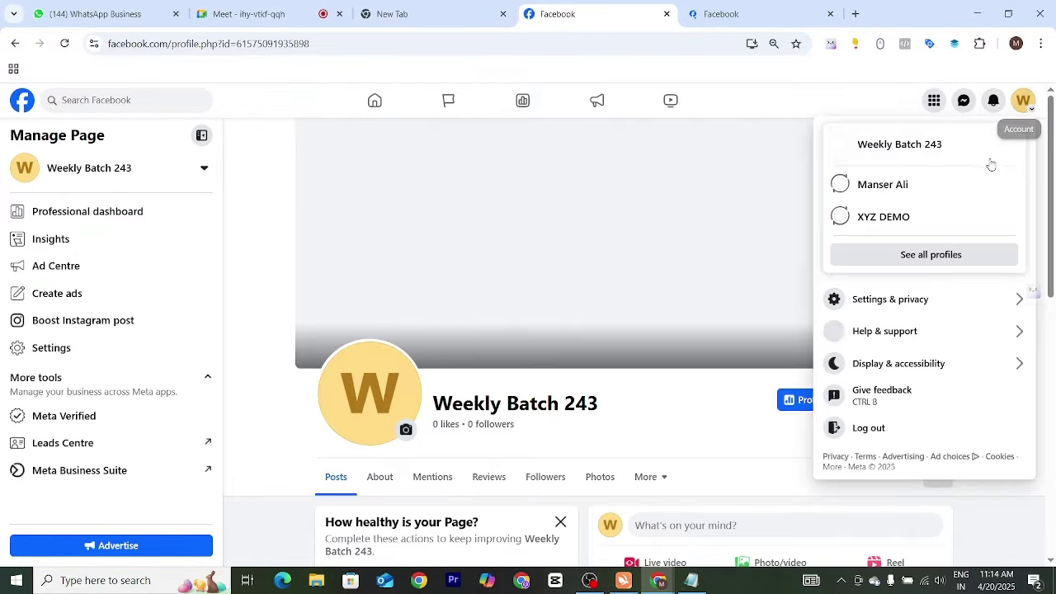
click(745, 14)
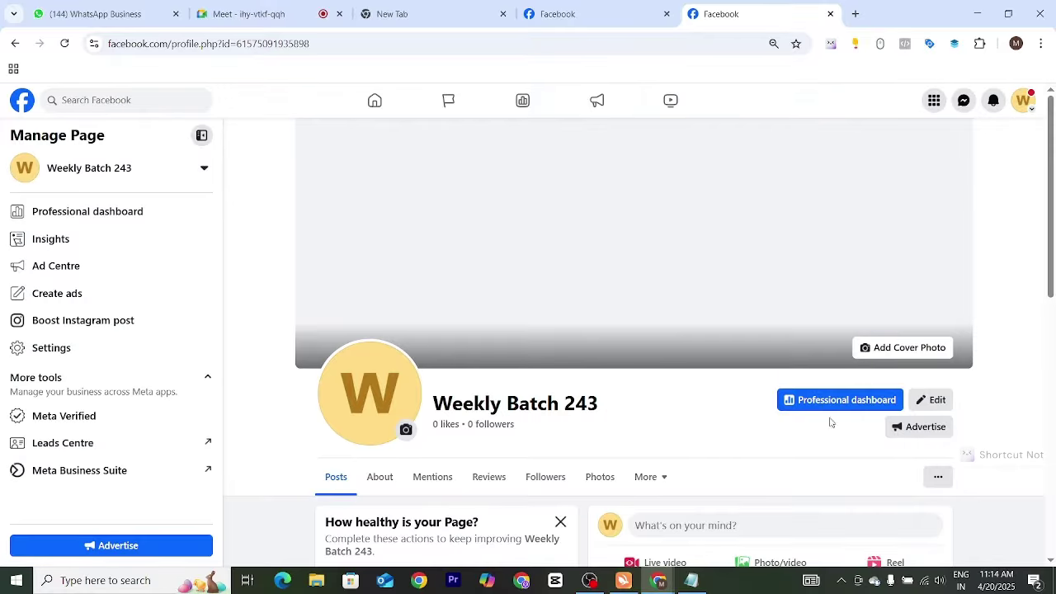
scroll(1012, 146, down, 2)
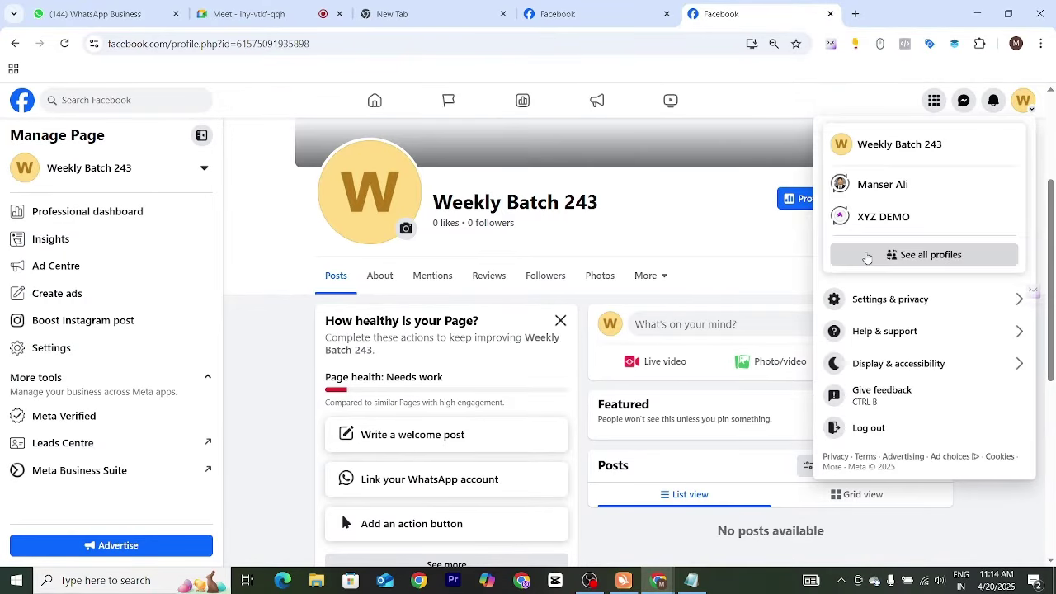
click(884, 218)
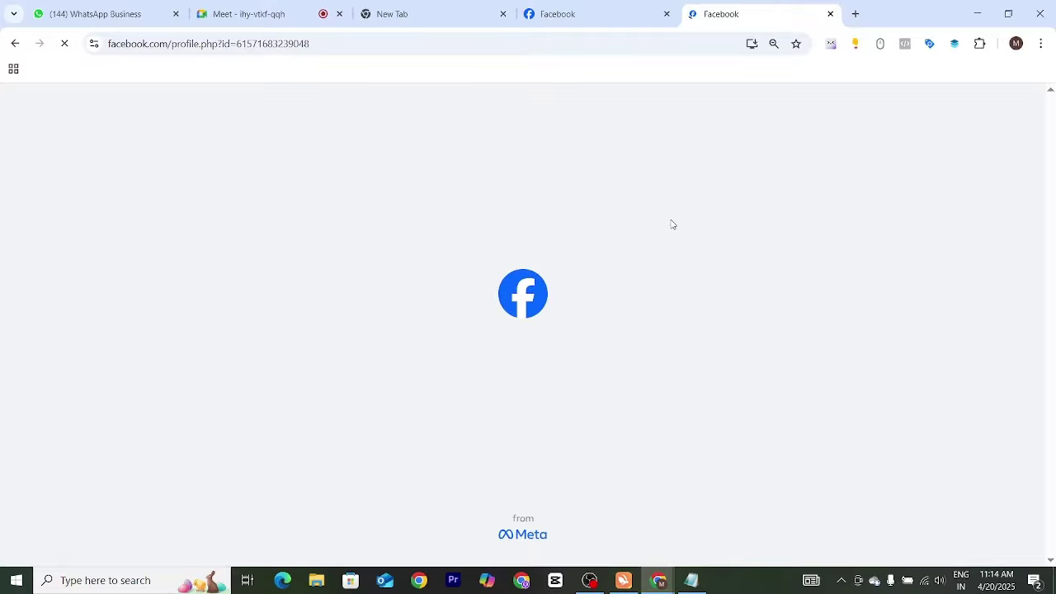
Step: Bring up the tab showing the Weekly Batch 243 Page
scroll(696, 352, down, 2)
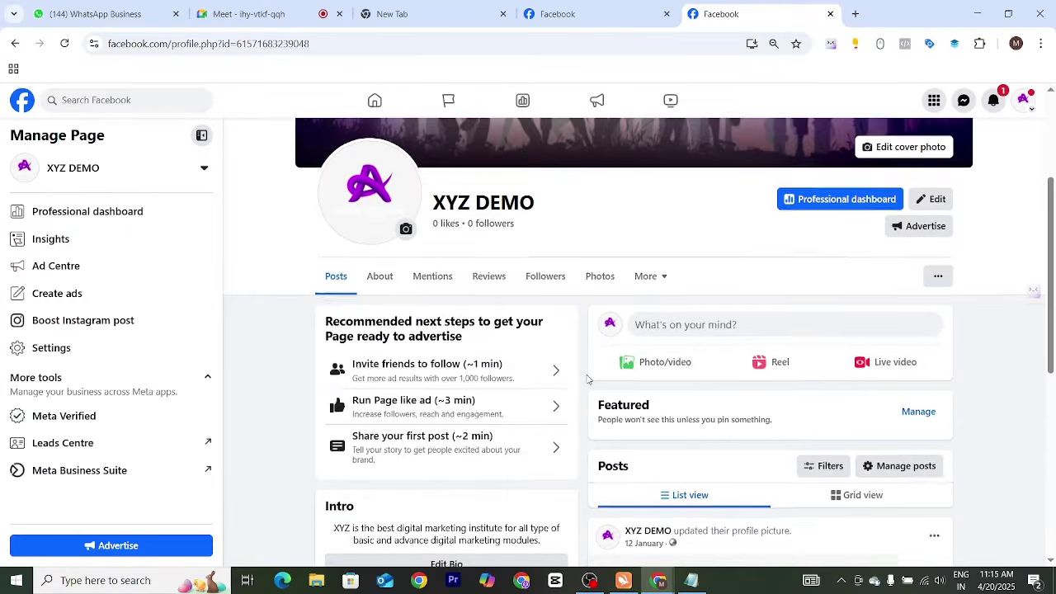
scroll(592, 382, up, 2)
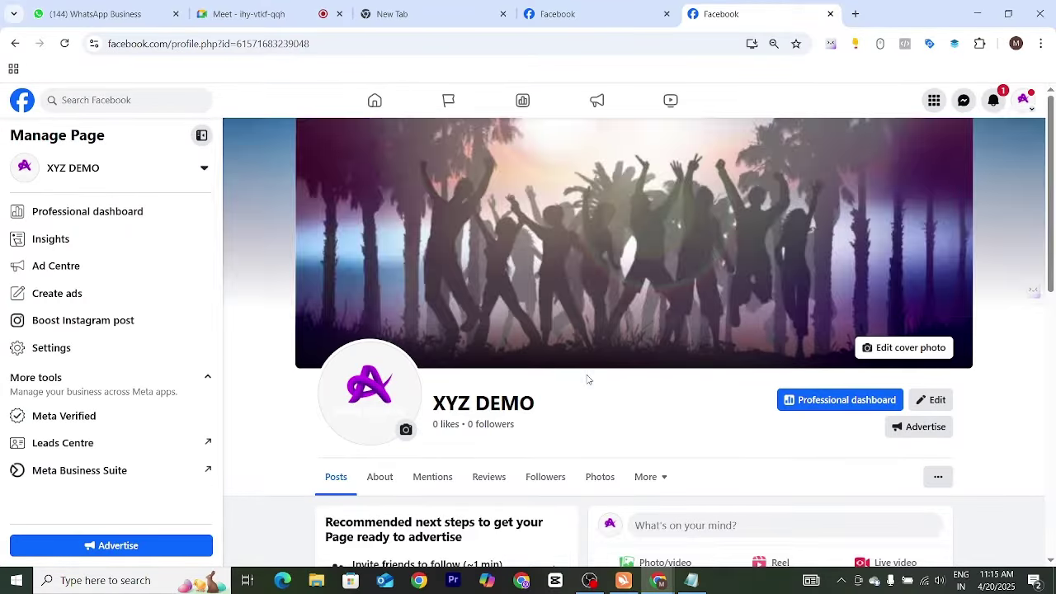
click(603, 13)
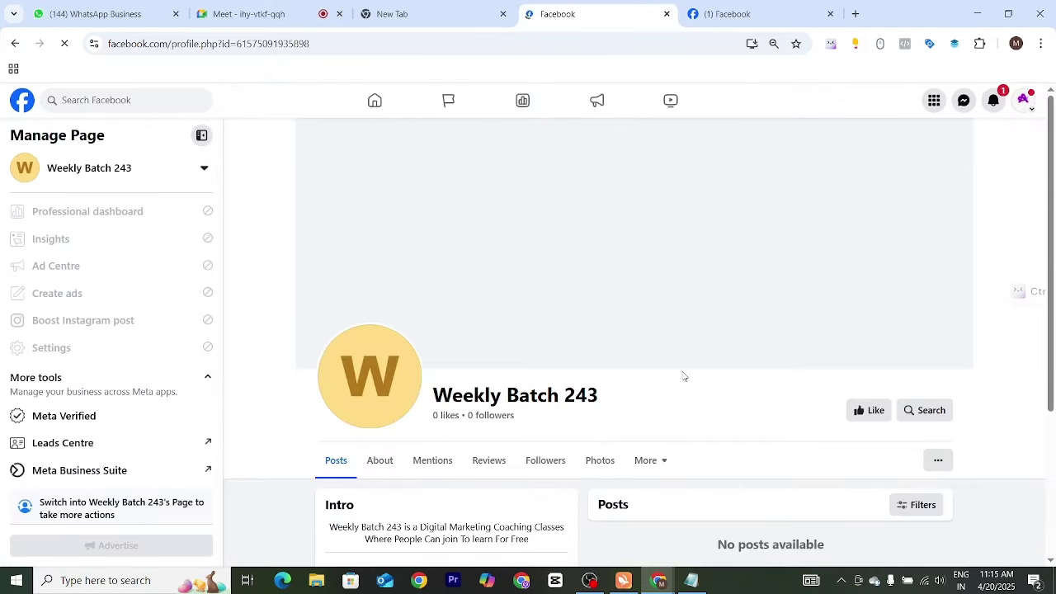
scroll(683, 372, down, 2)
scroll(647, 326, up, 2)
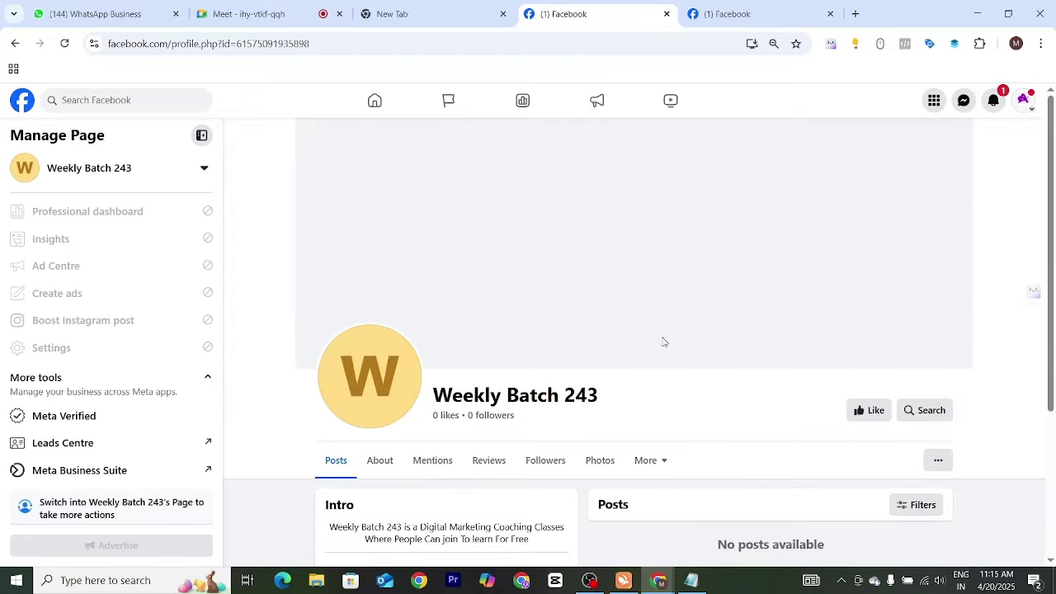
scroll(663, 341, down, 3)
click(379, 246)
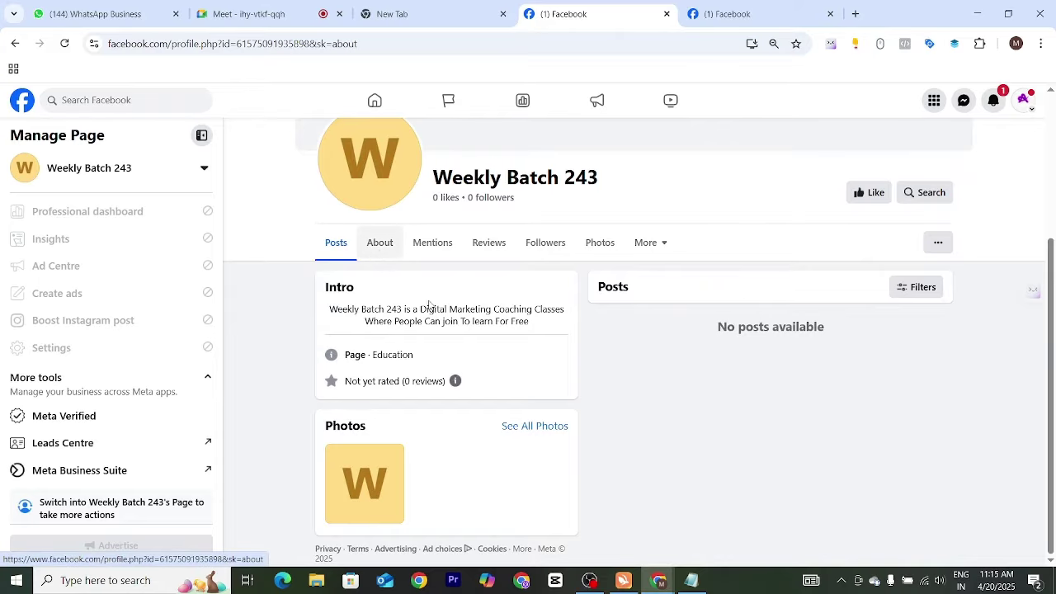
scroll(450, 330, down, 2)
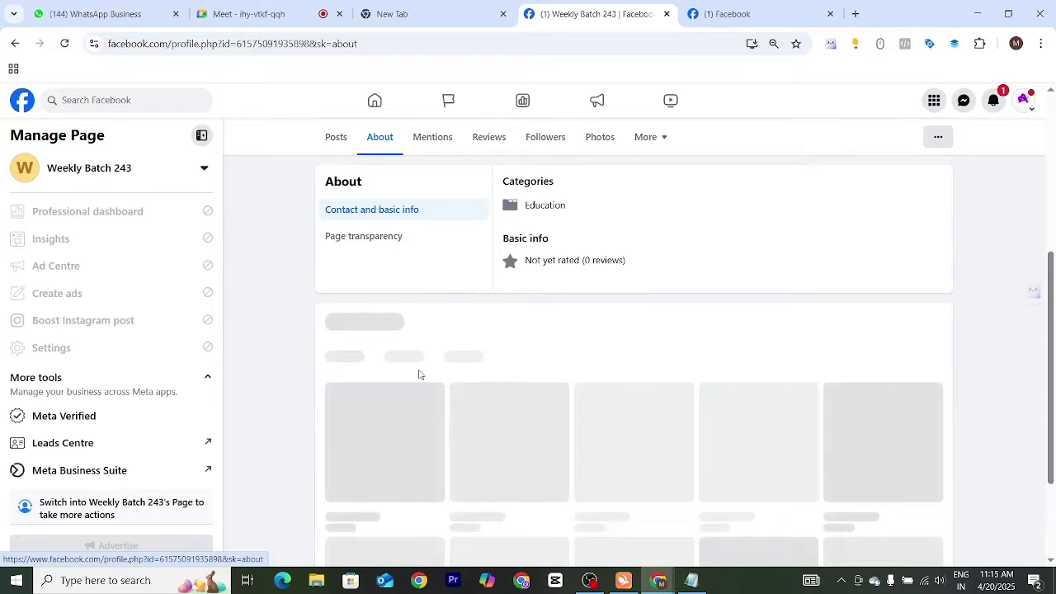
scroll(412, 281, up, 1)
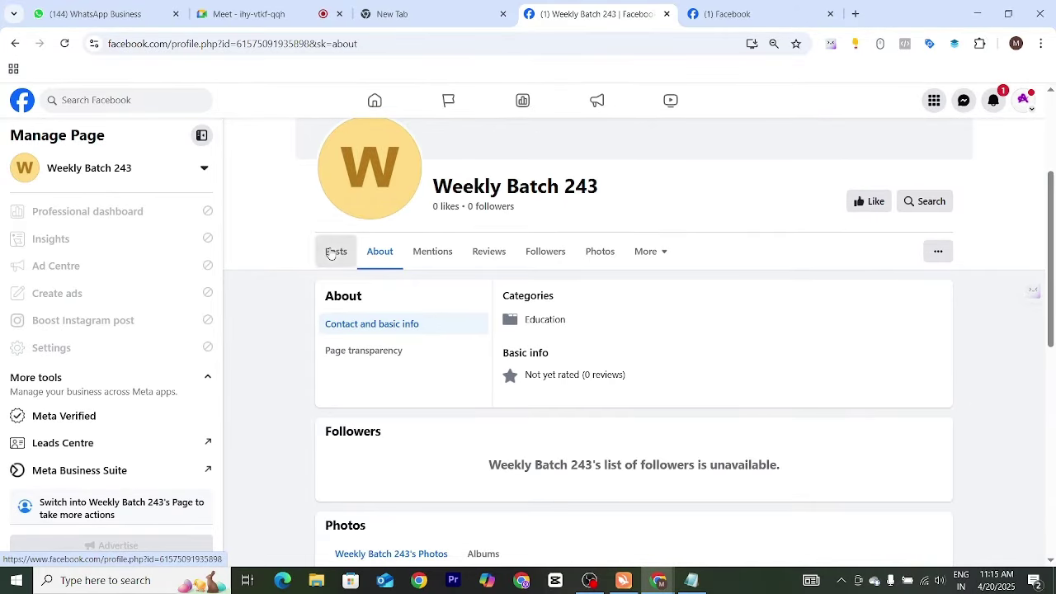
click(336, 252)
scroll(425, 470, up, 3)
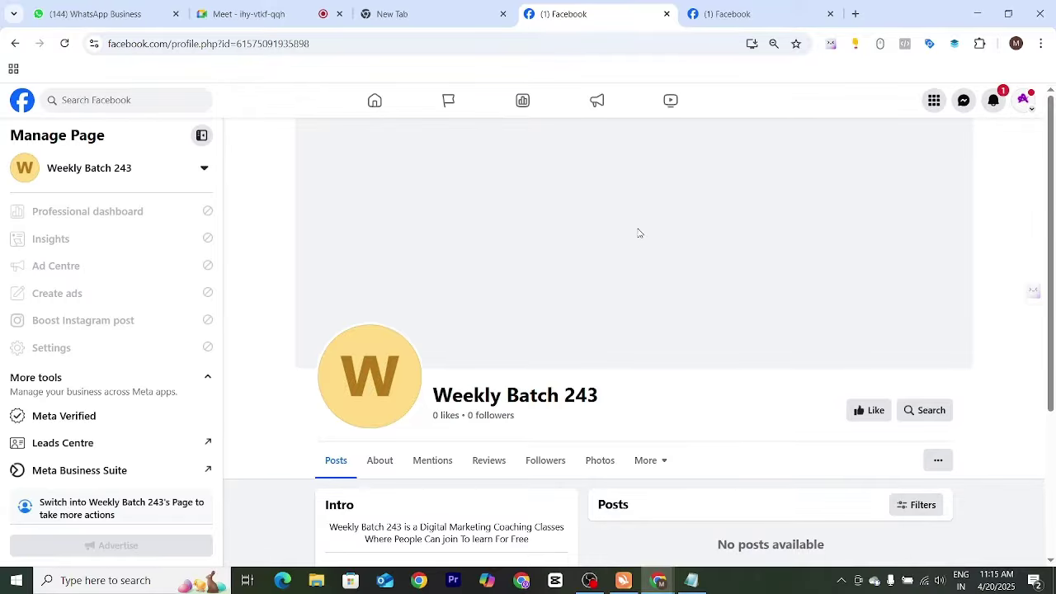
click(723, 14)
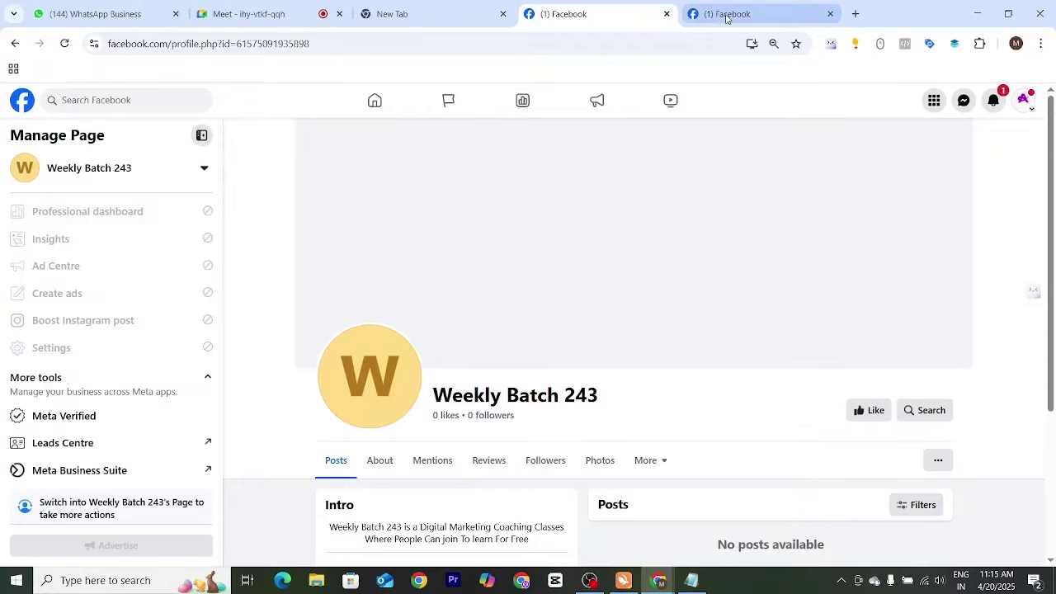
Step: Glance over the XYZ DEMO Page, return to the Weekly Batch 243 tab, and open Notepad
scroll(581, 302, down, 5)
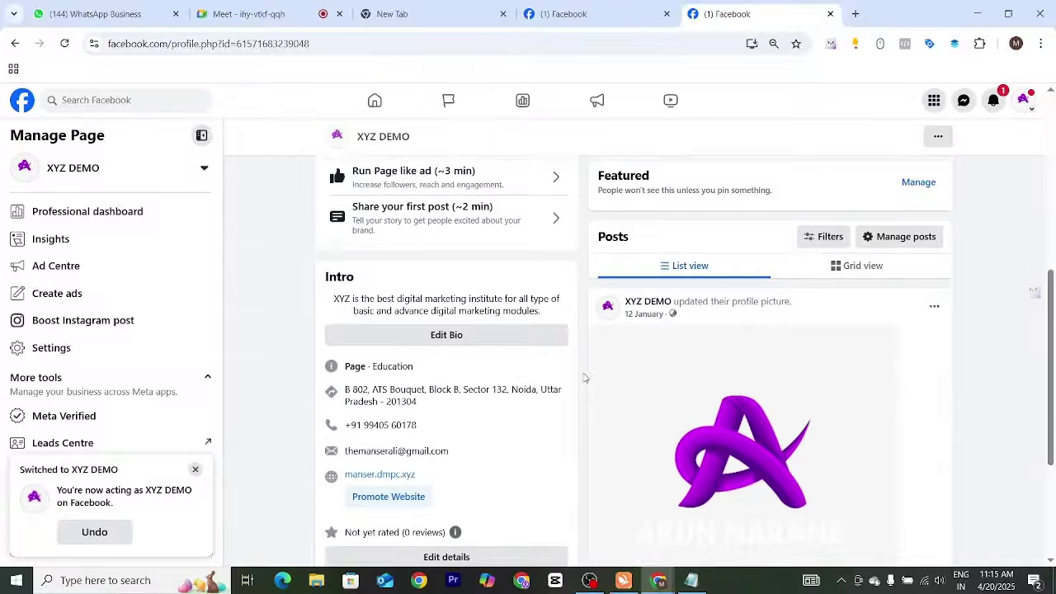
scroll(614, 332, up, 2)
scroll(614, 332, up, 4)
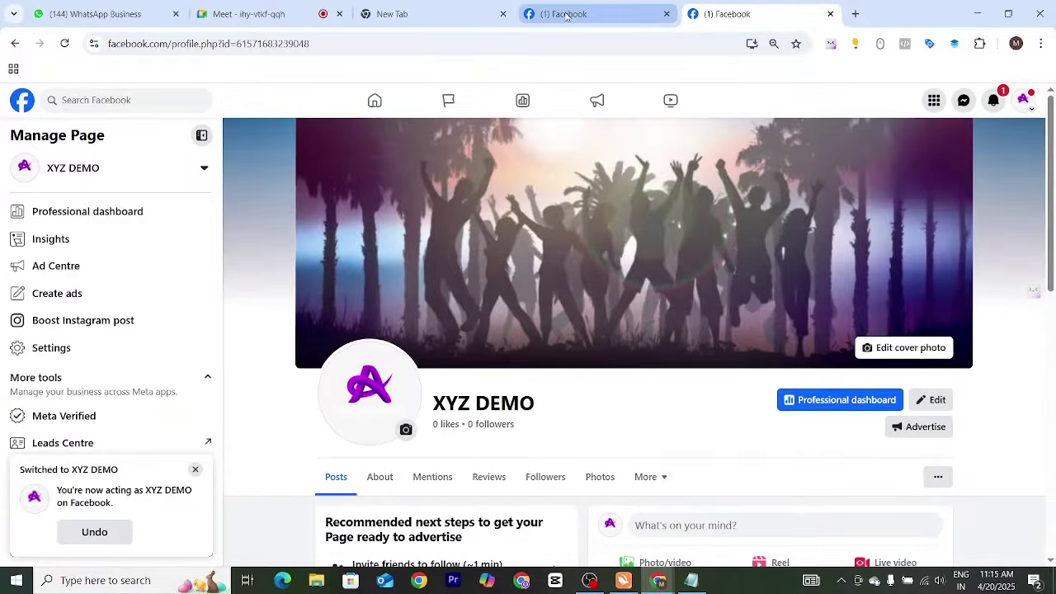
click(566, 14)
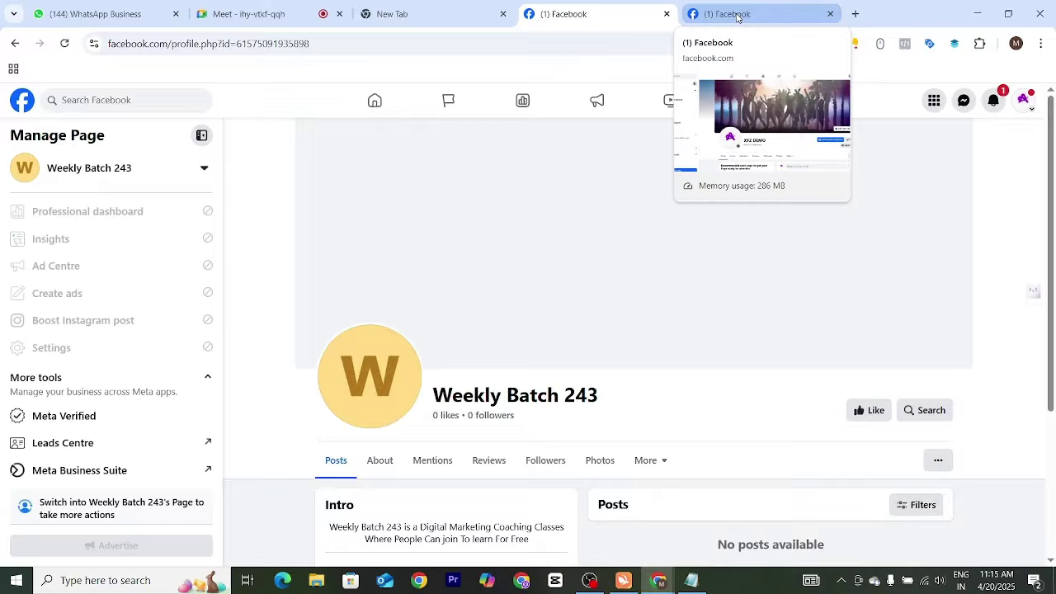
mouse_move(658, 580)
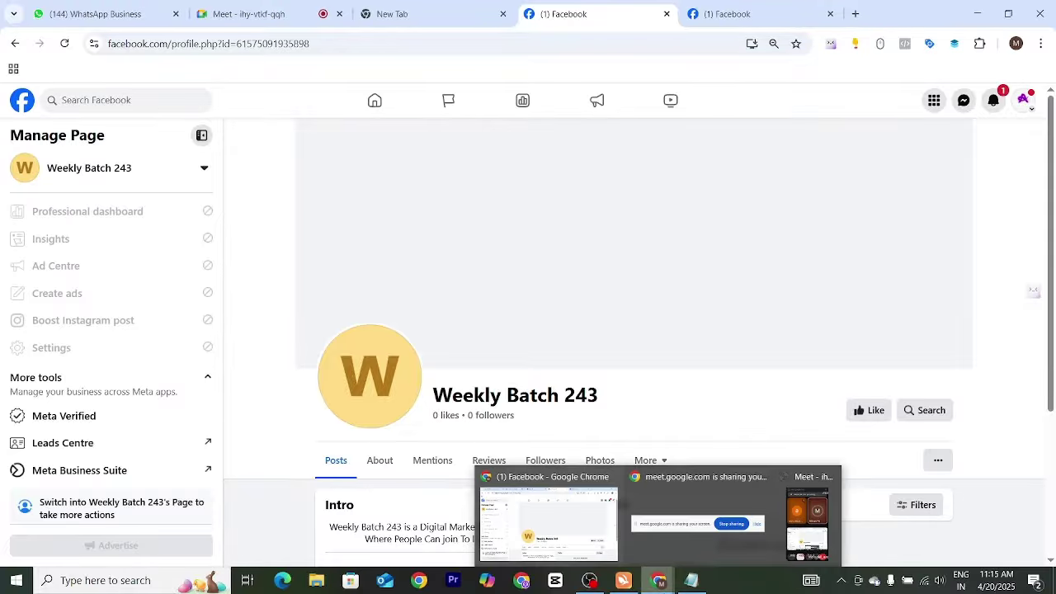
click(691, 580)
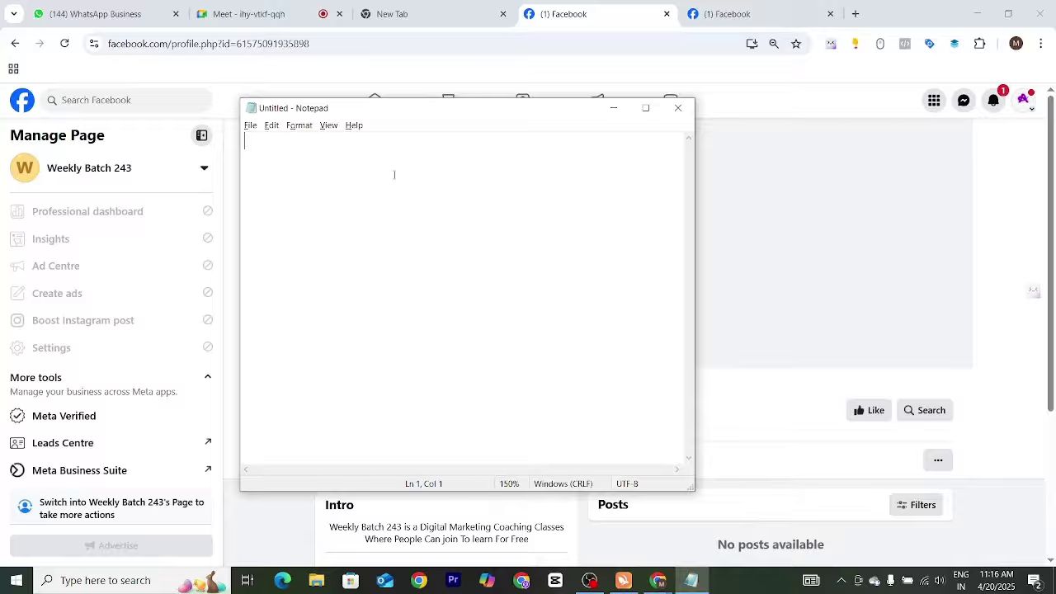
Step: Write the heading 'How to optimise Page' and a line about adding all company details, then minimize Notepad
text(How to)
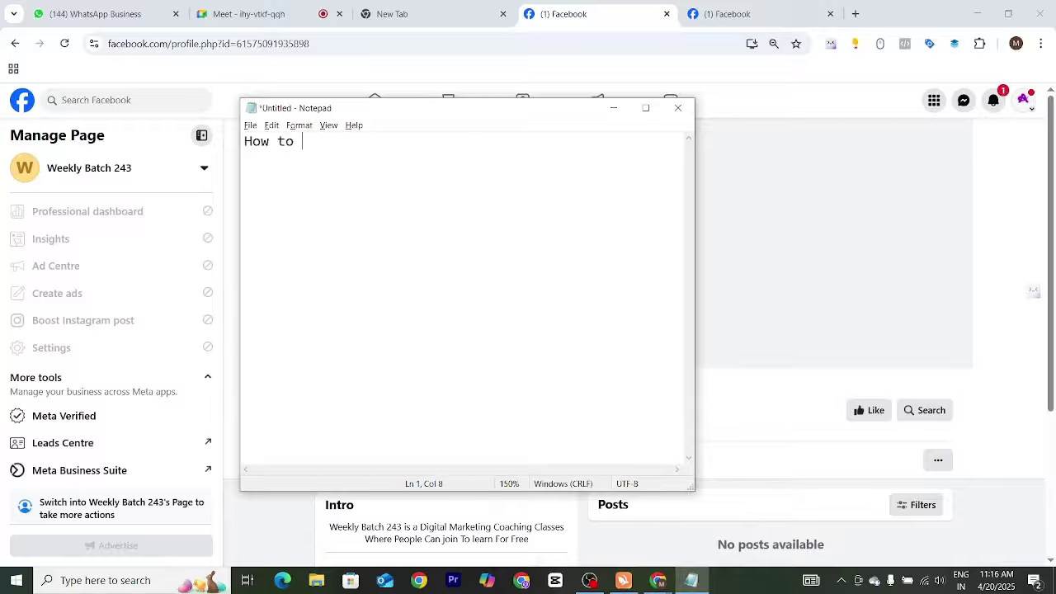
text( optimise Page)
key(Return)
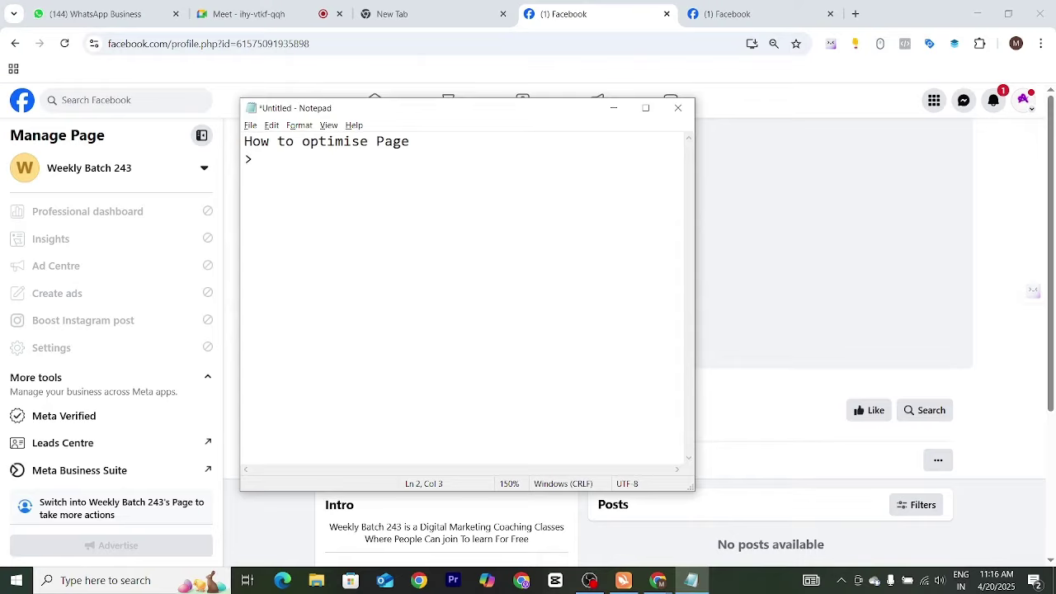
text(> all Detils)
key(BackSpace)
key(BackSpace)
key(BackSpace)
text(ails of)
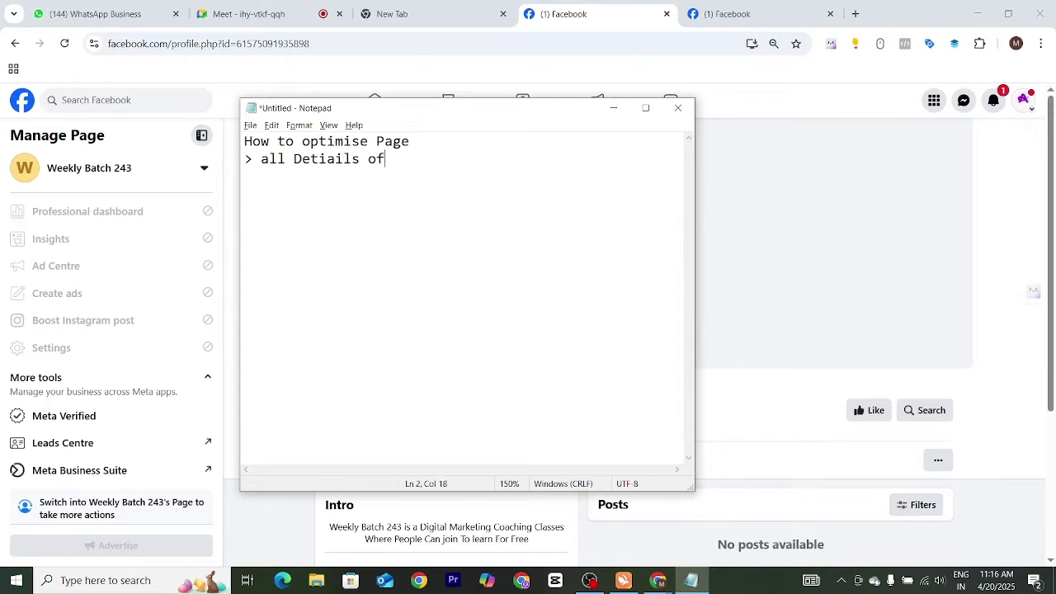
text( Company to the page)
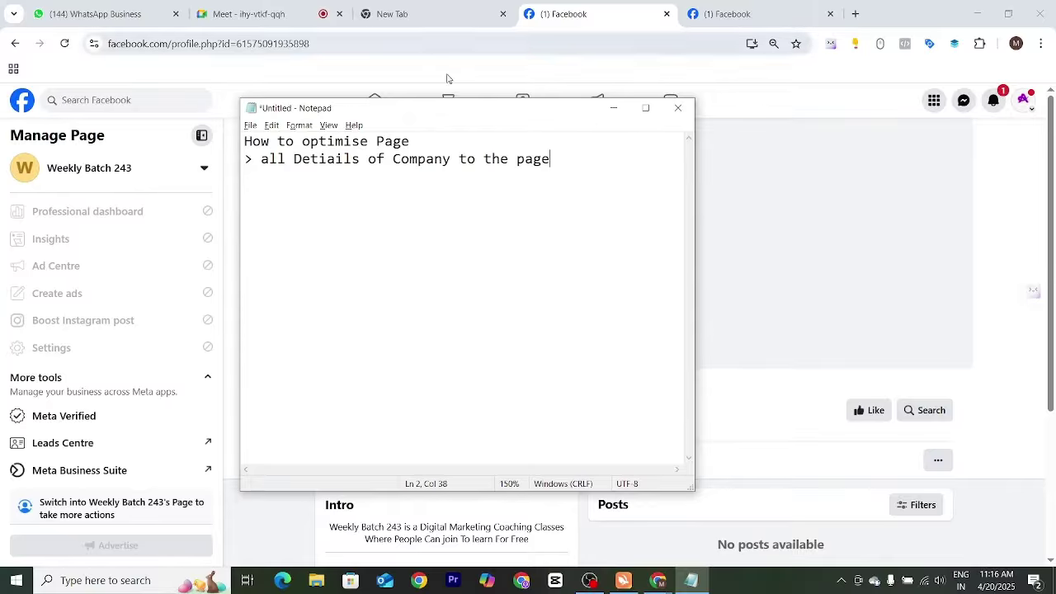
drag(440, 115, 583, 142)
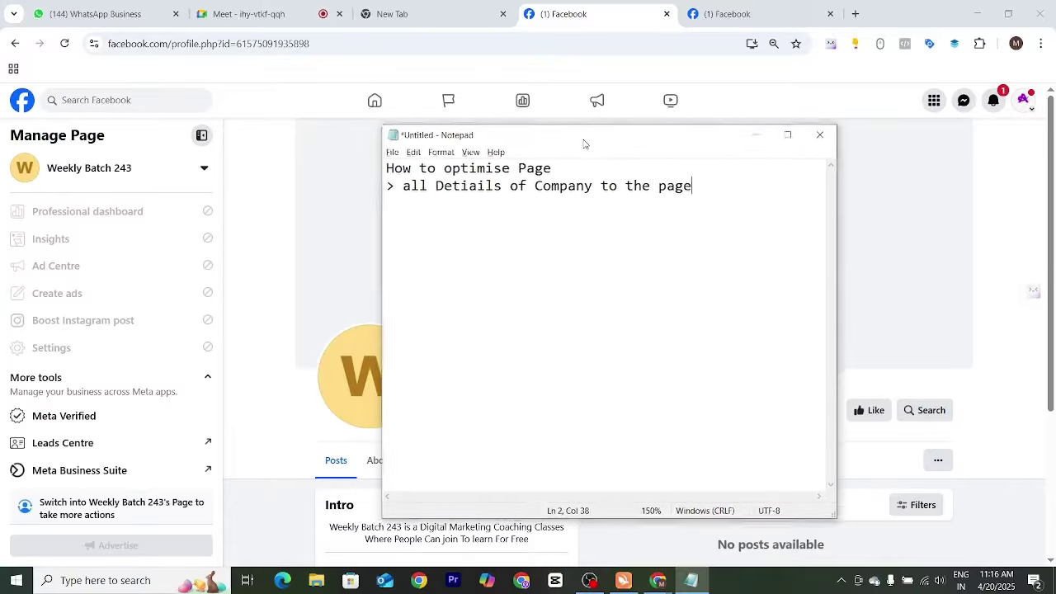
click(758, 142)
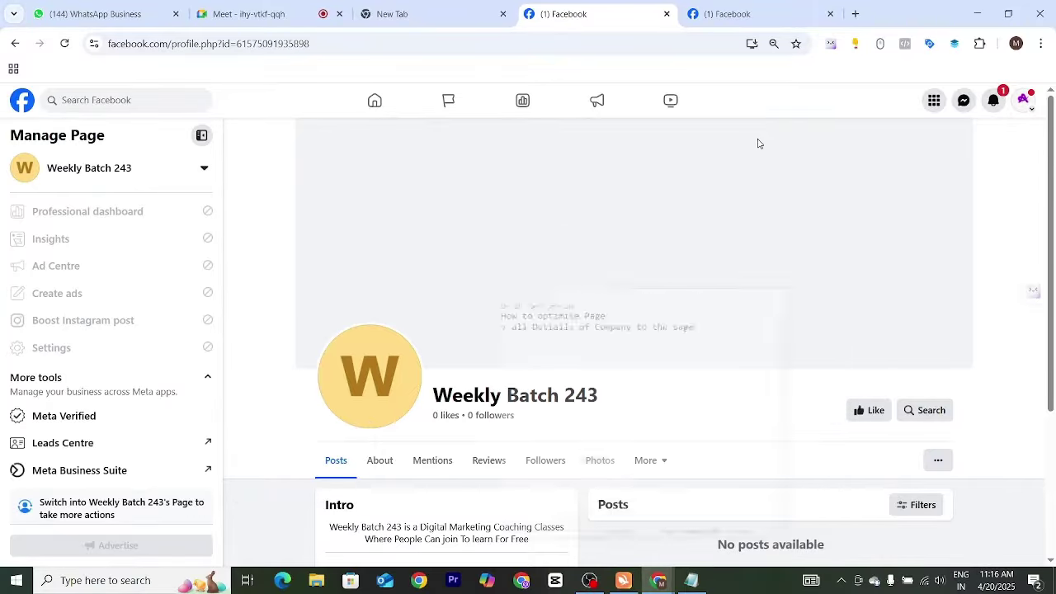
Step: Switch profiles from the Manage Page sidebar to act as the Weekly Batch 243 Page
scroll(115, 457, down, 1)
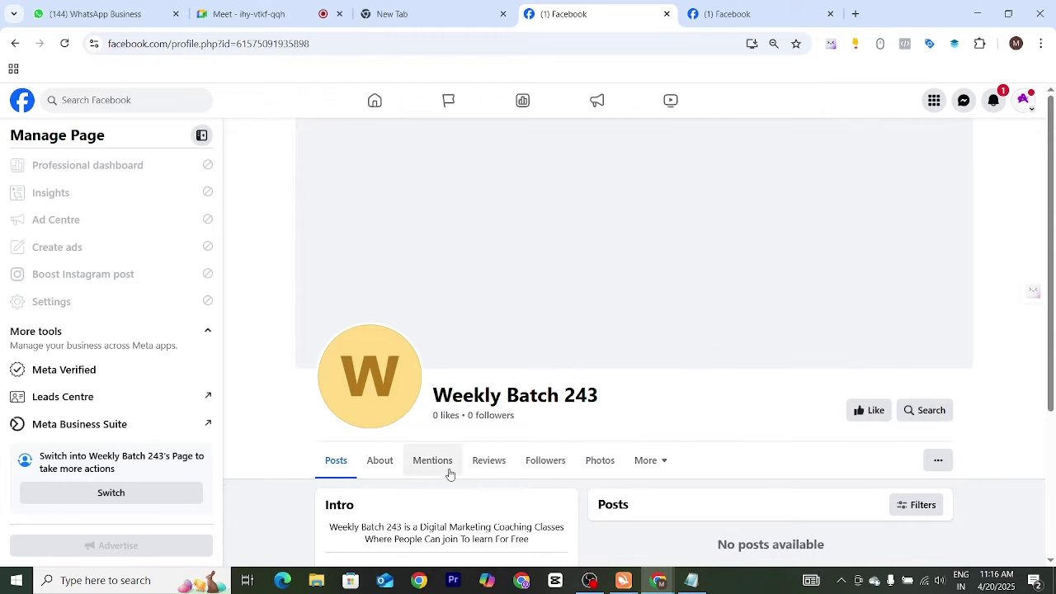
scroll(449, 476, down, 2)
scroll(693, 414, up, 1)
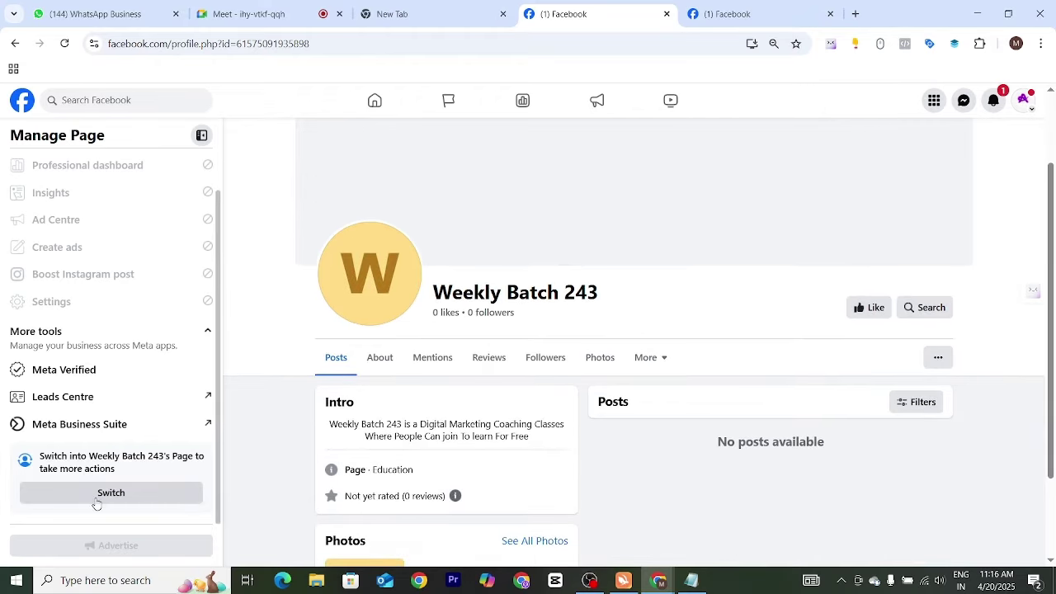
click(130, 498)
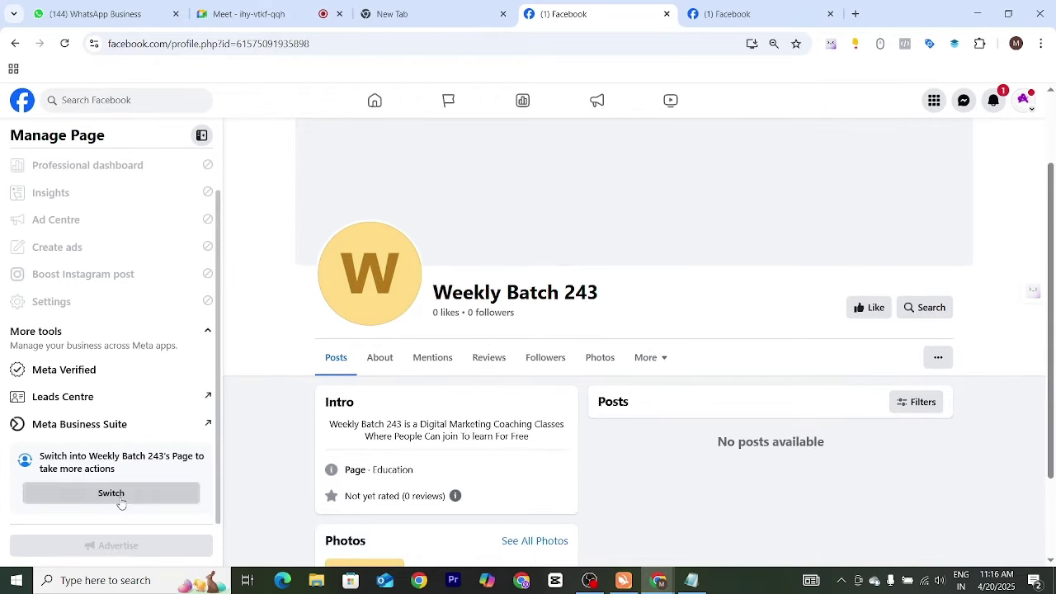
click(643, 381)
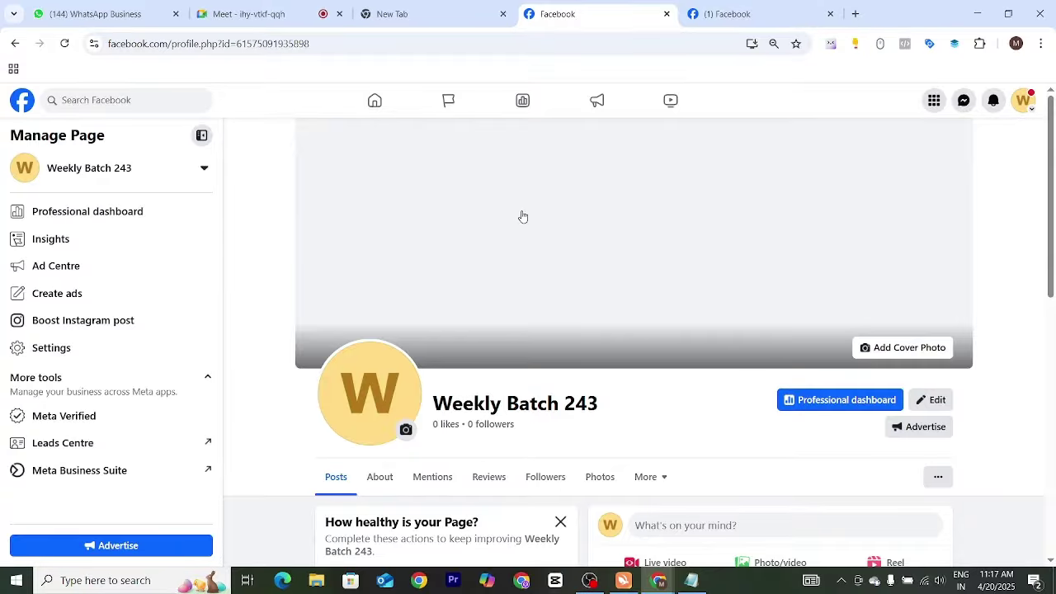
Step: Expand the Page health card to view the setup checklist, 1 of 11 done (Add a description)
scroll(521, 215, down, 2)
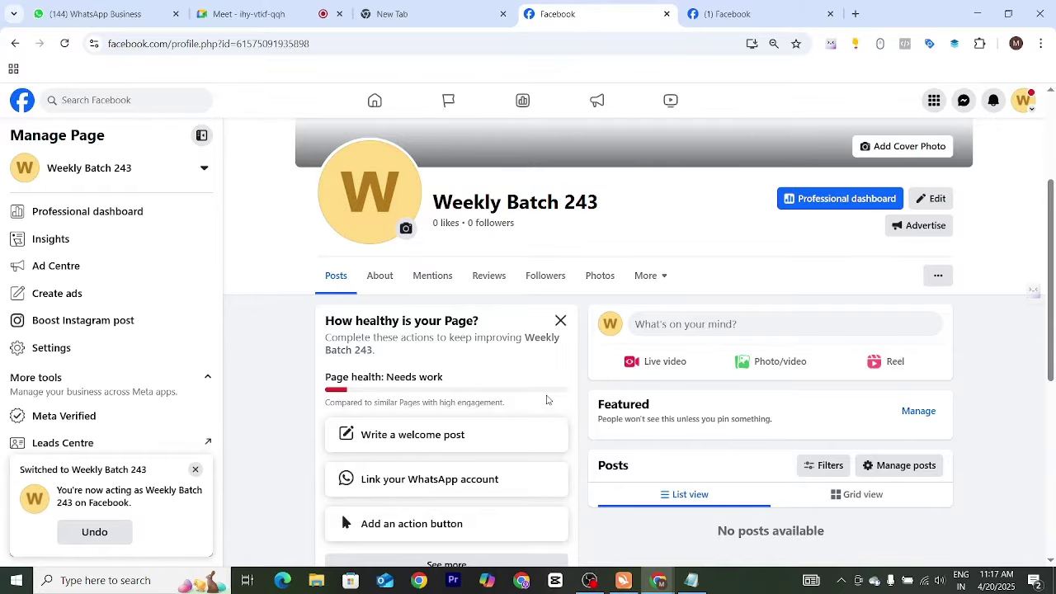
scroll(418, 353, down, 2)
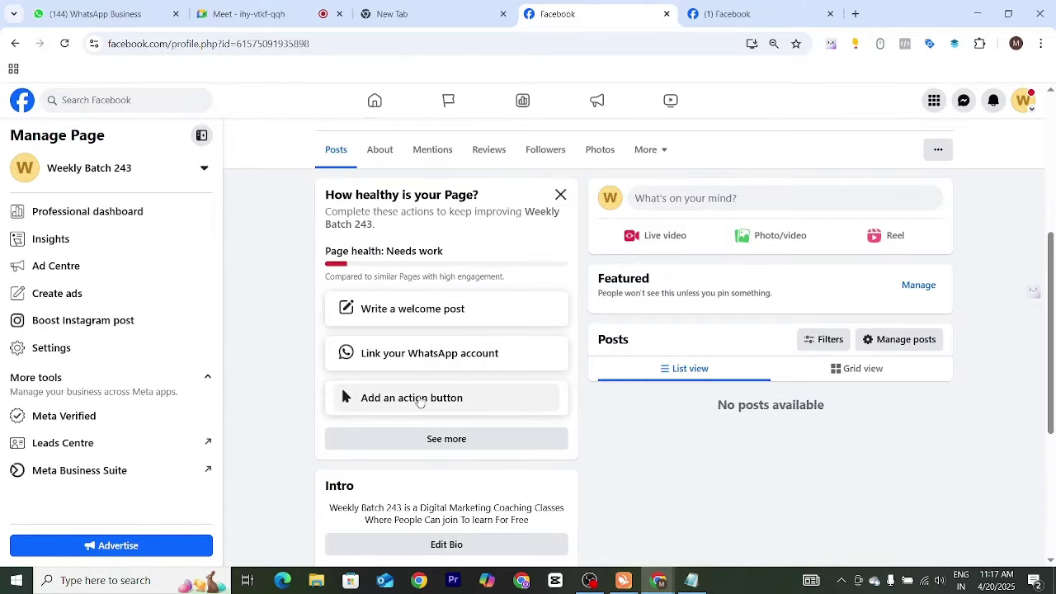
click(457, 441)
scroll(441, 381, down, 5)
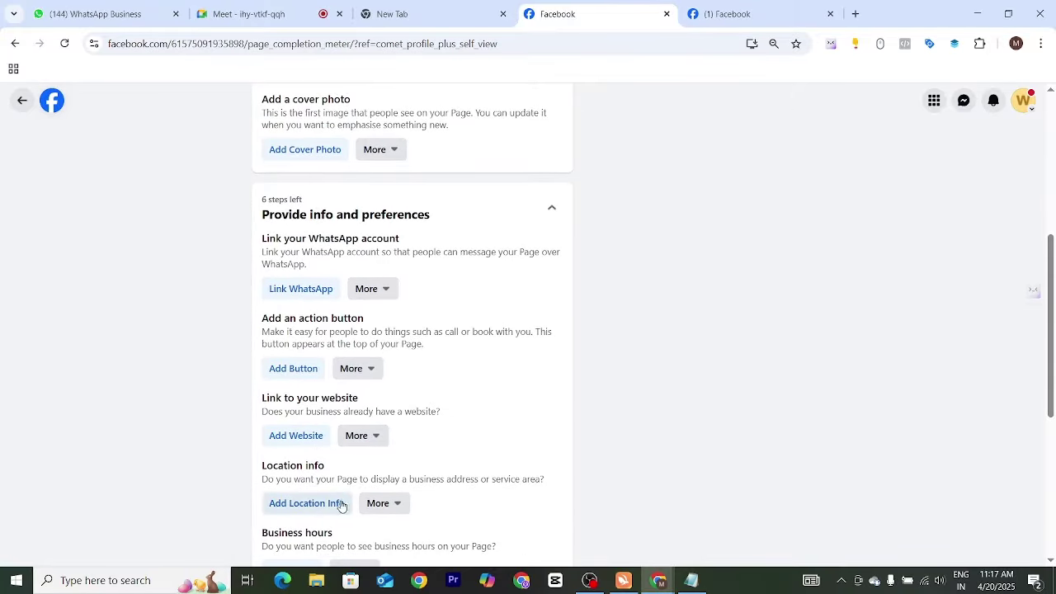
right_click(415, 337)
click(906, 374)
scroll(726, 341, up, 4)
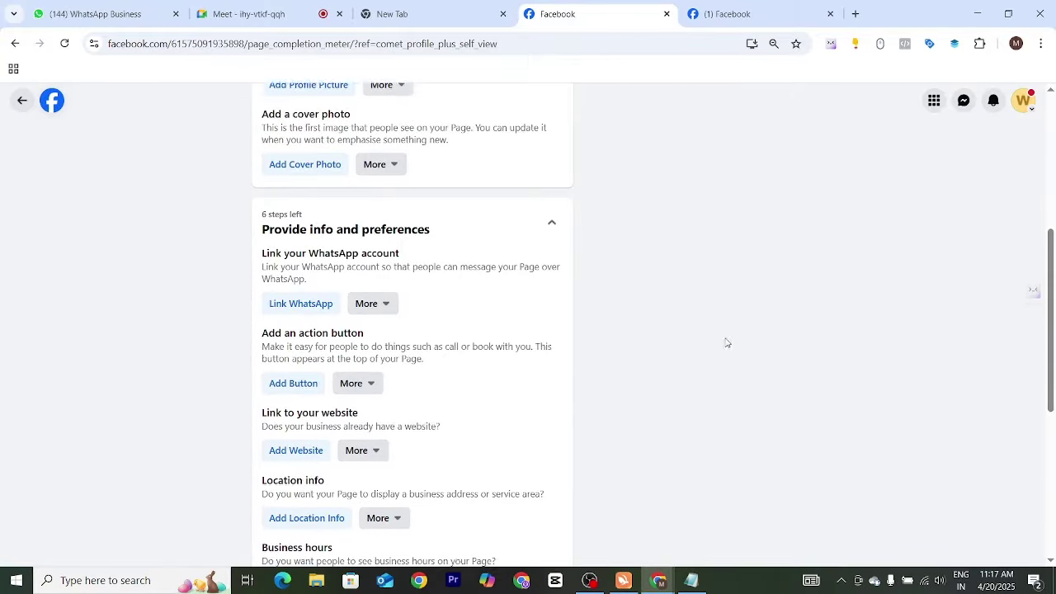
scroll(751, 318, up, 2)
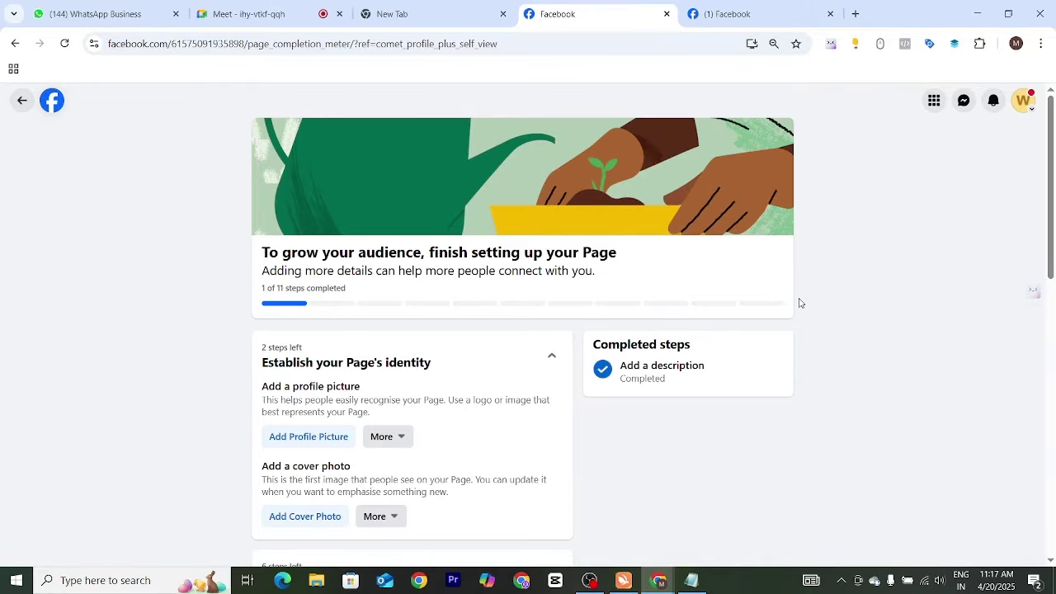
Step: Go back to the Weekly Batch 243 Page and open its About tab
click(22, 100)
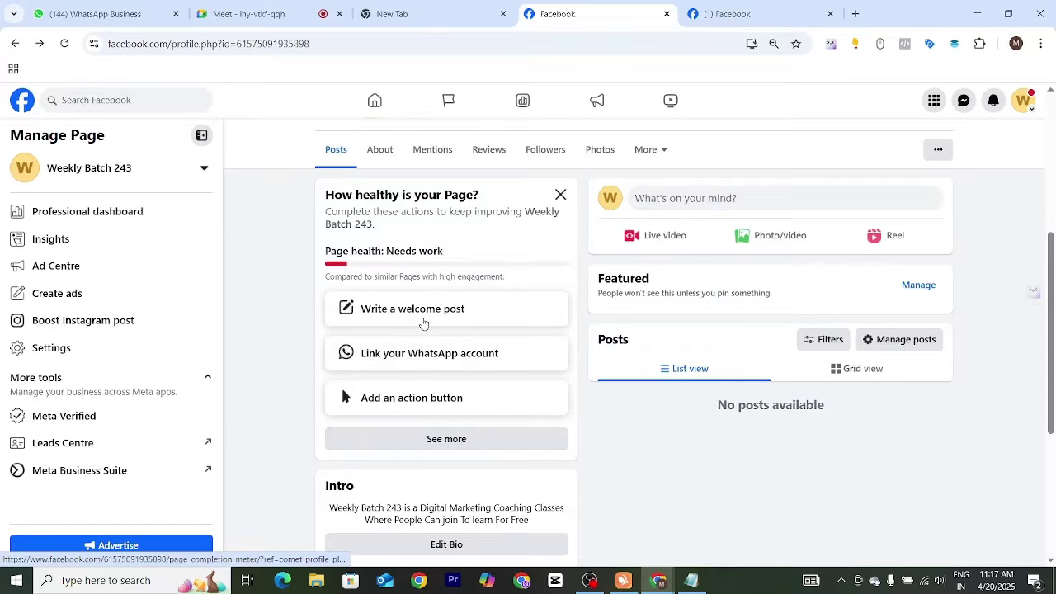
scroll(381, 229, up, 1)
click(380, 224)
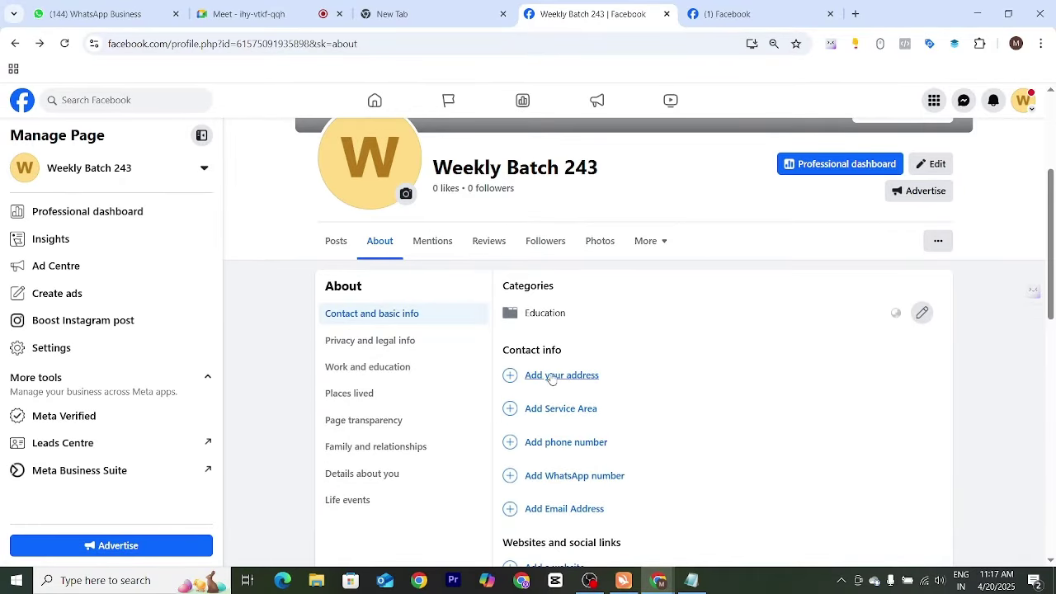
scroll(542, 415, down, 2)
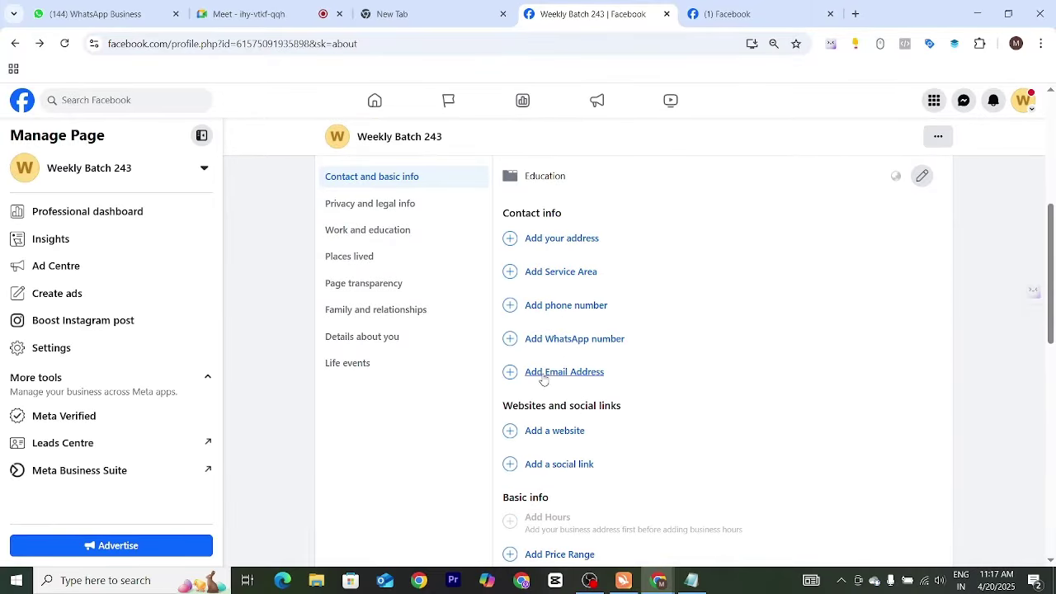
scroll(512, 467, up, 2)
scroll(479, 468, down, 3)
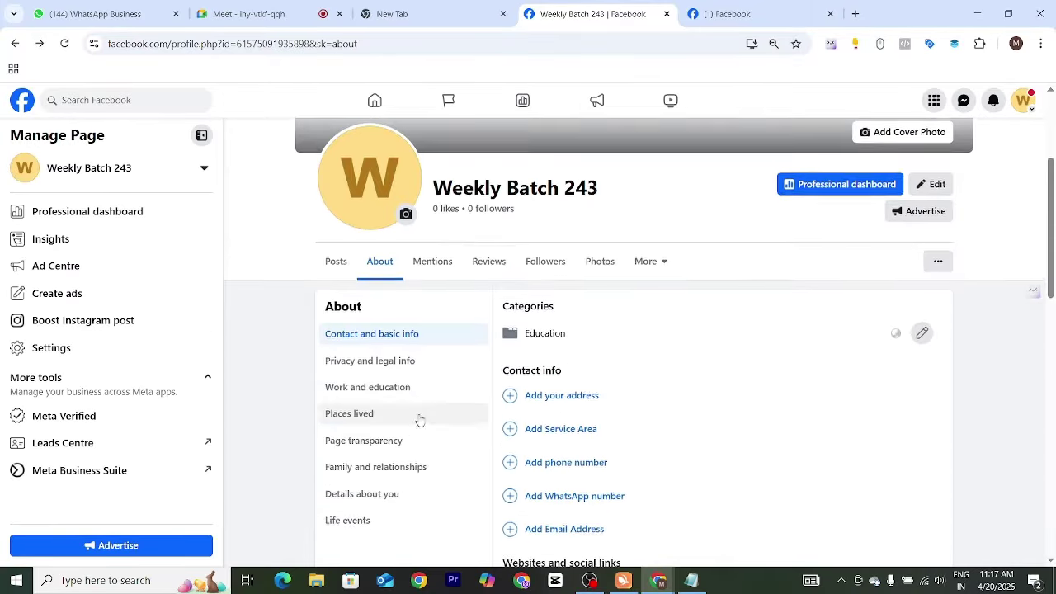
Step: Browse the About sections from Privacy and legal info to Life events, then return to Posts
click(389, 360)
click(371, 393)
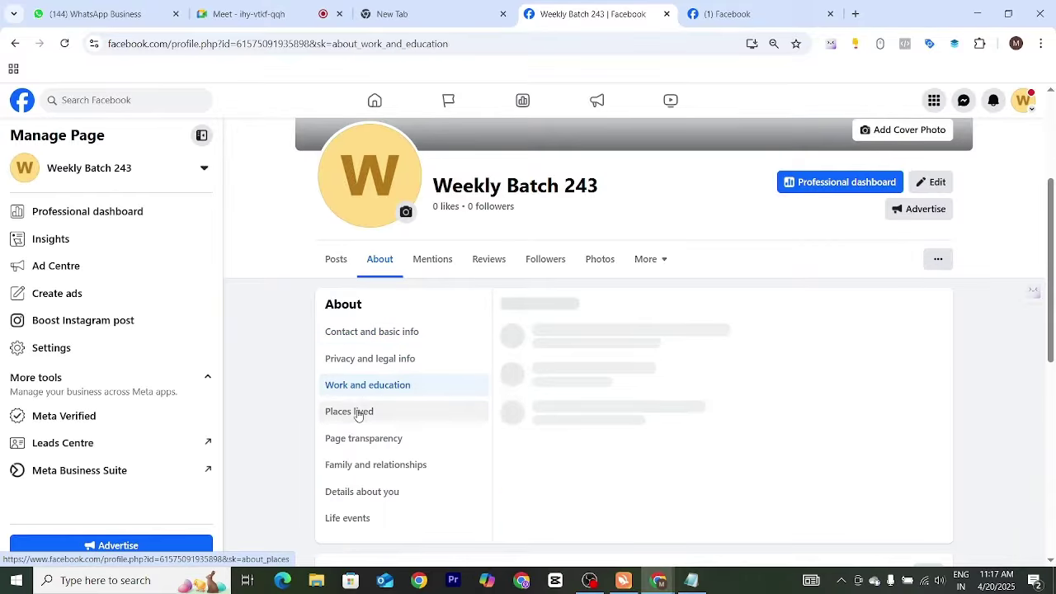
click(358, 412)
click(358, 440)
click(358, 467)
click(355, 493)
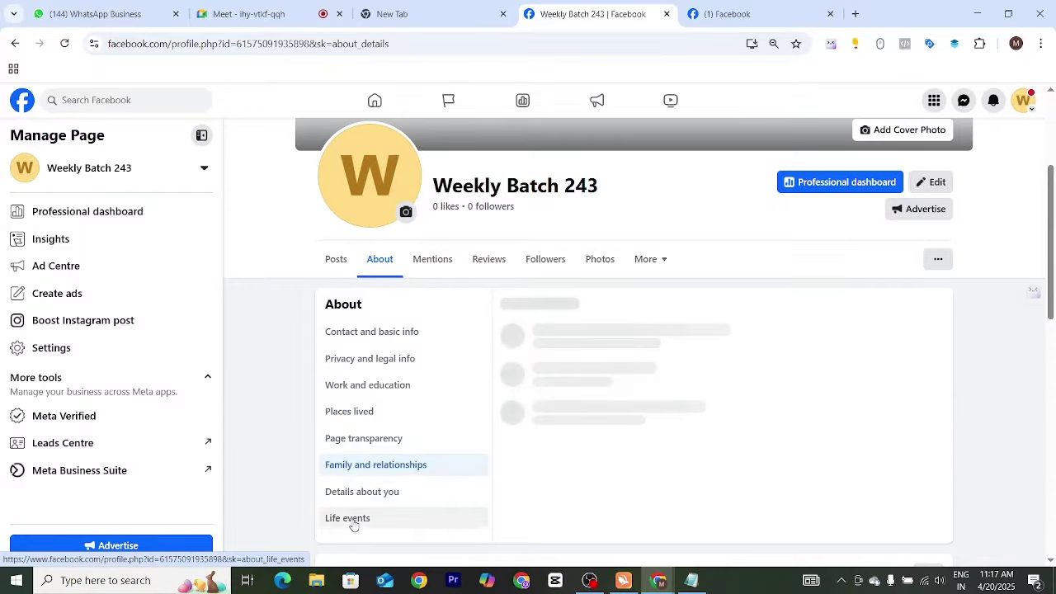
click(352, 520)
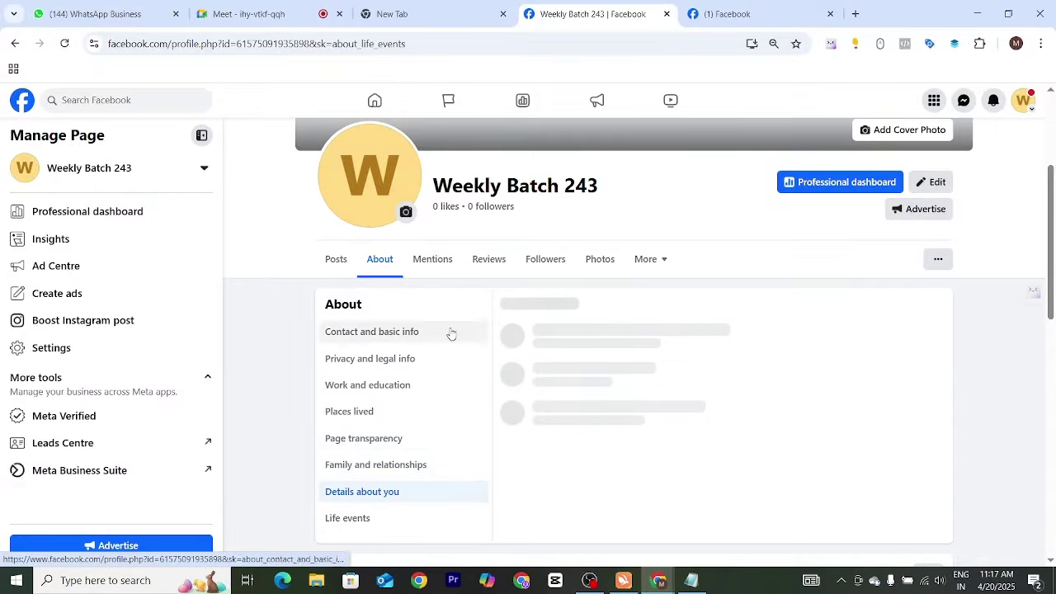
click(335, 262)
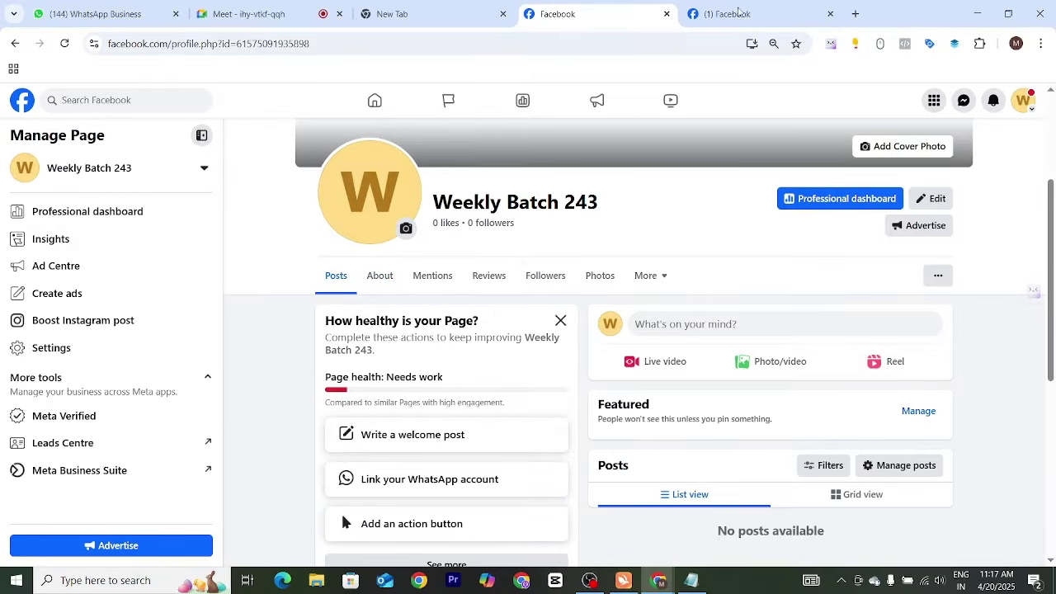
Step: Add an indented '> profile picture' point under the company details line, then return to Chrome
click(692, 580)
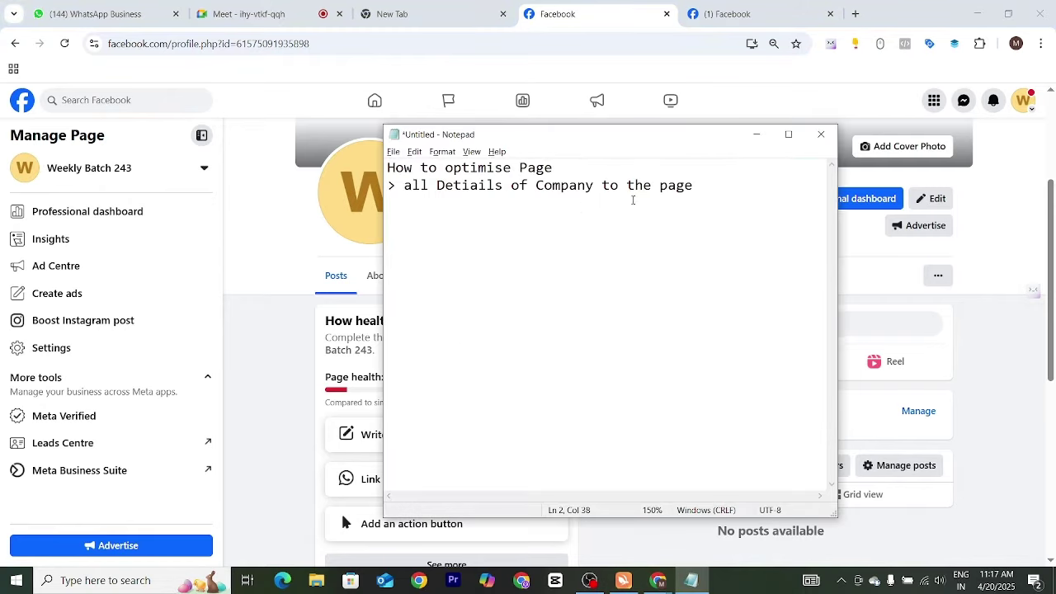
drag(708, 190, 403, 195)
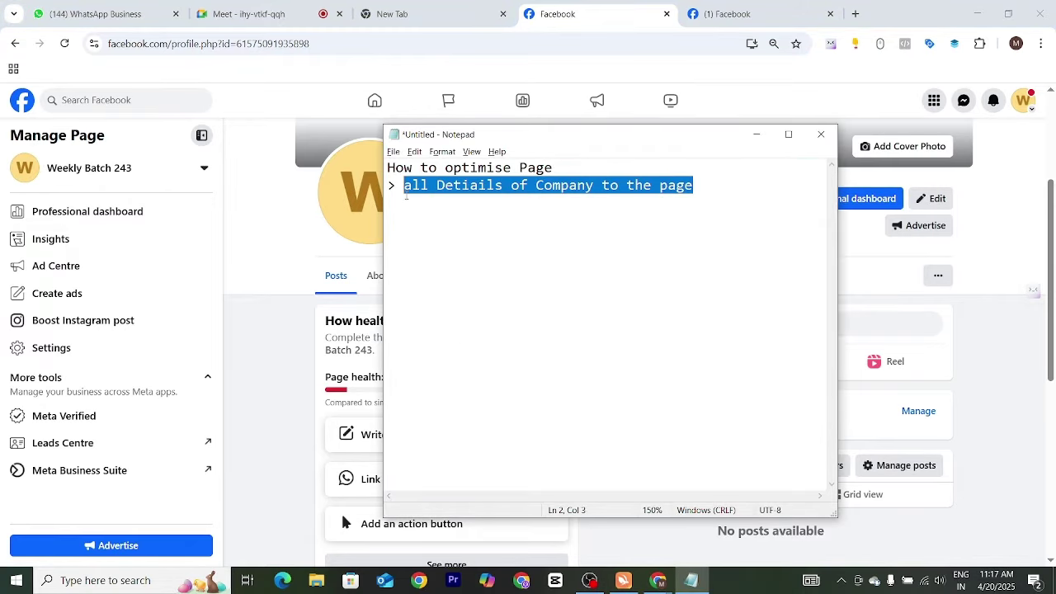
click(485, 285)
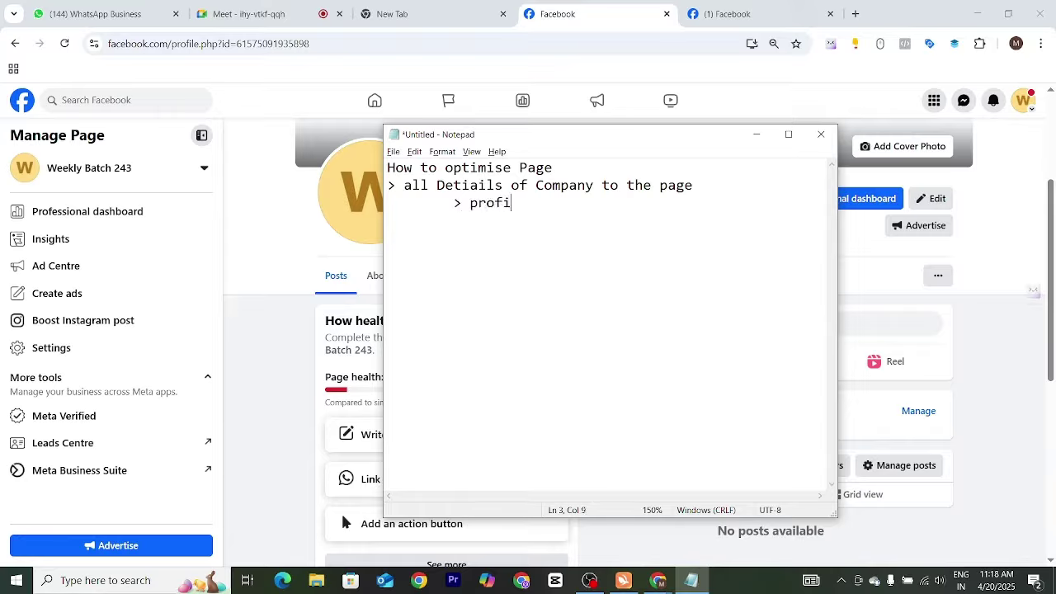
text(picture)
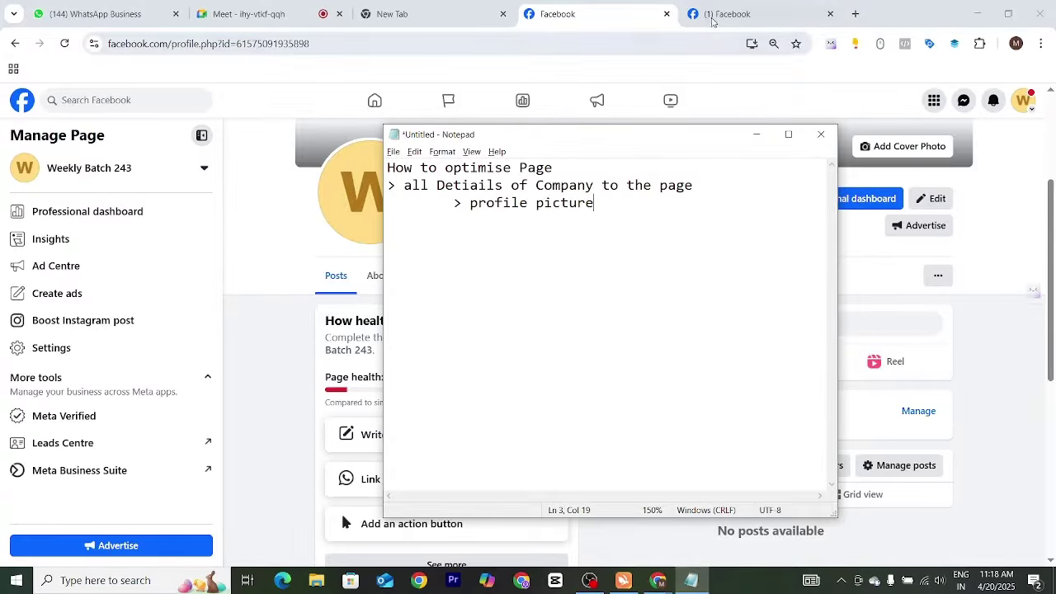
click(688, 79)
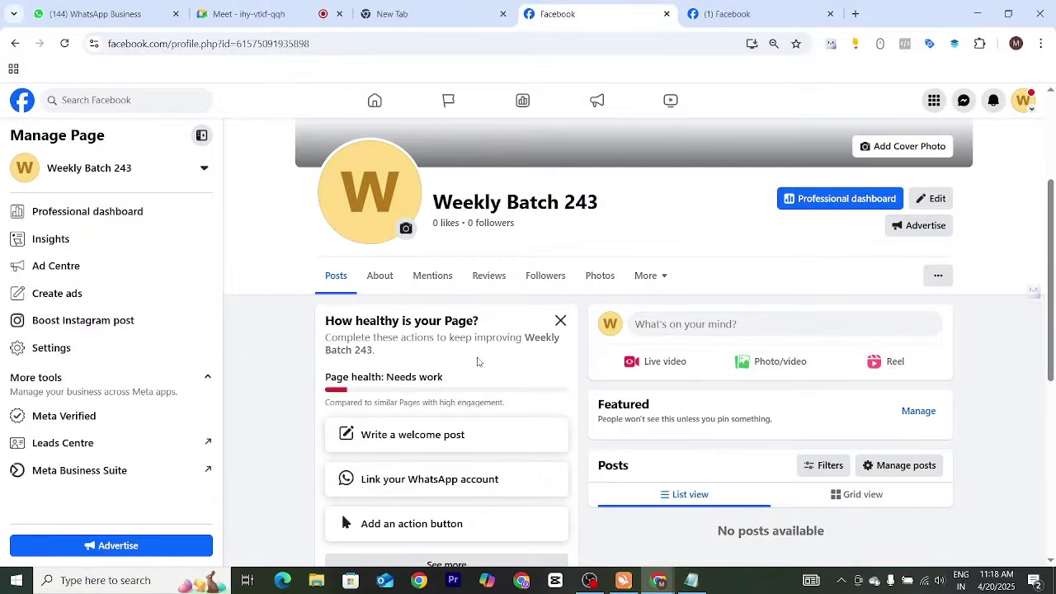
Step: From the setup checklist, start adding a profile picture and load the DigitalWorld4U logo
scroll(559, 454, down, 3)
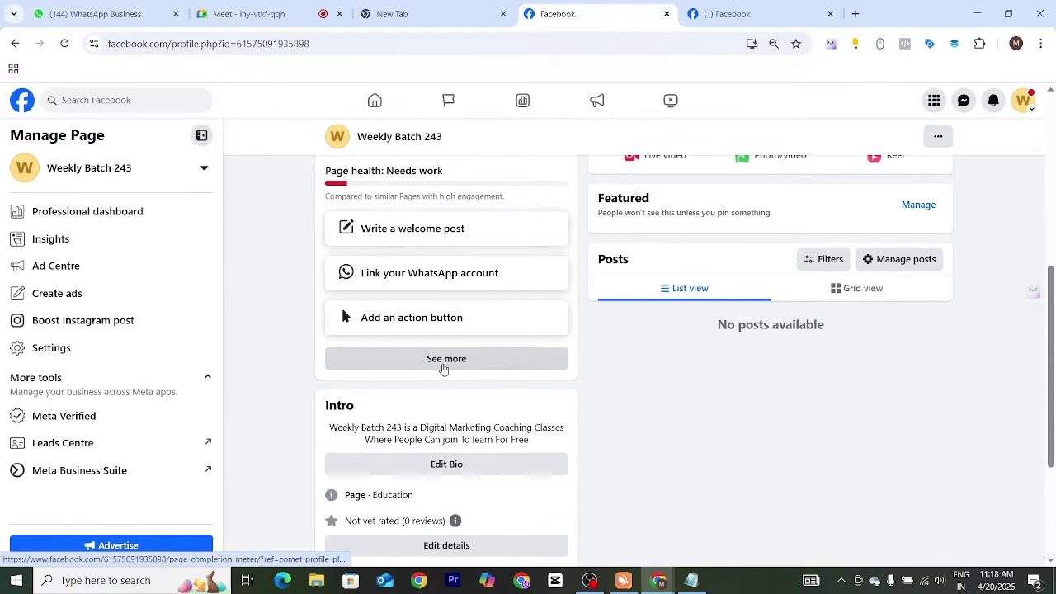
click(443, 367)
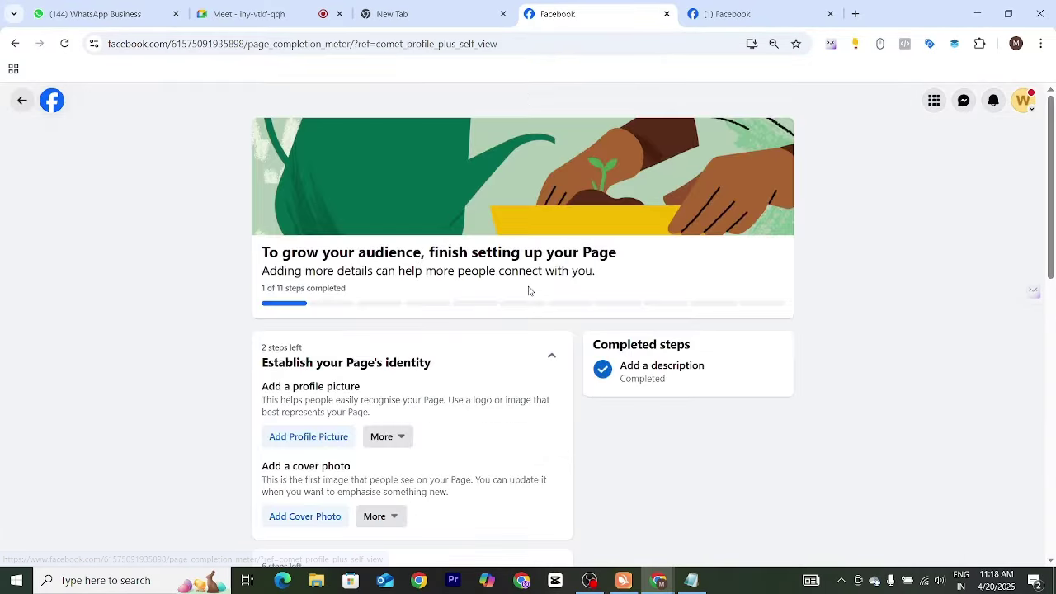
click(324, 446)
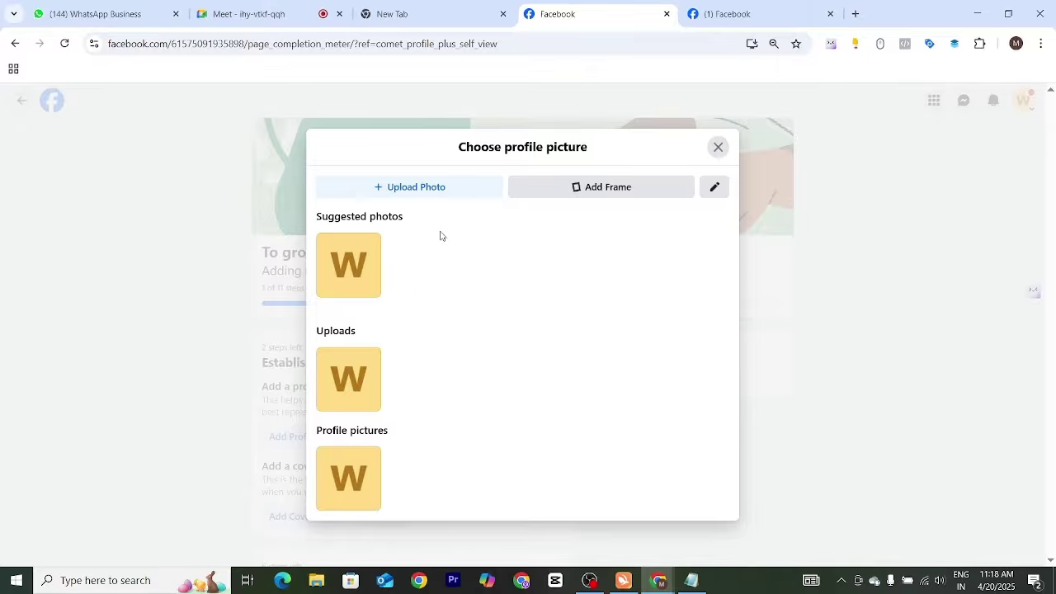
click(423, 195)
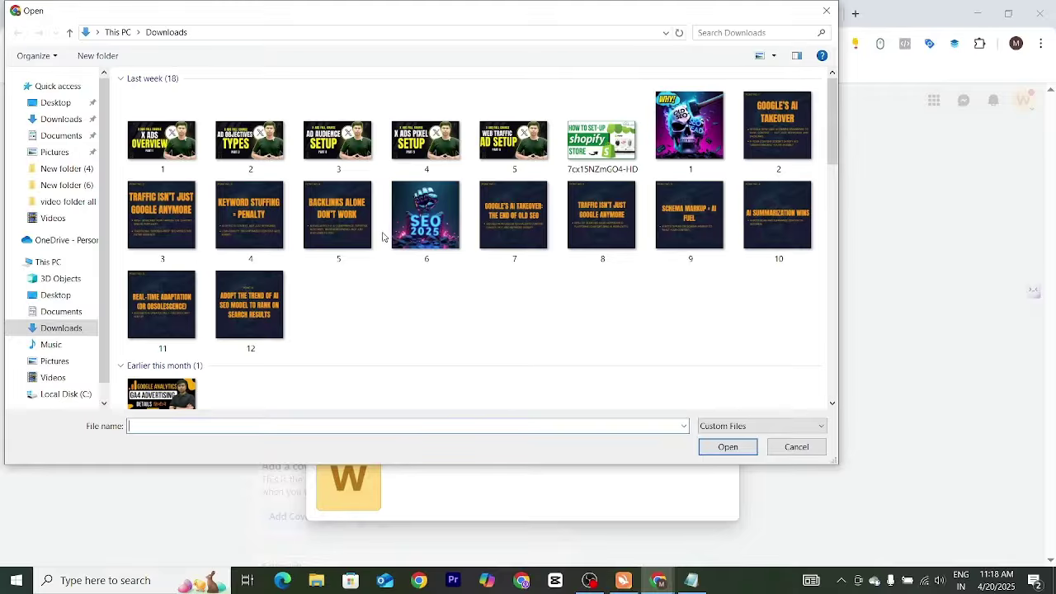
click(345, 318)
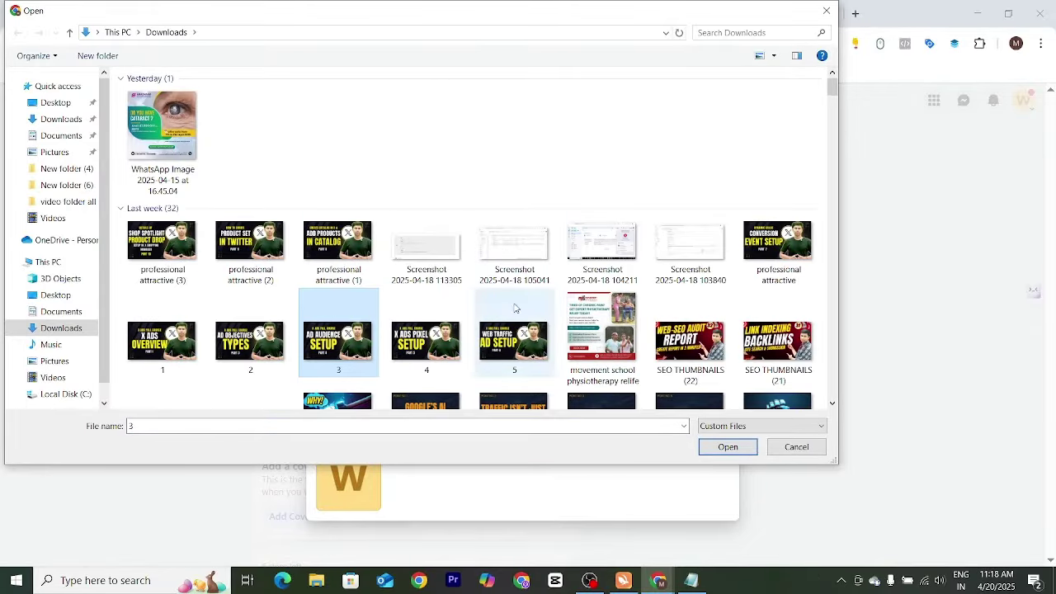
drag(832, 89, 832, 105)
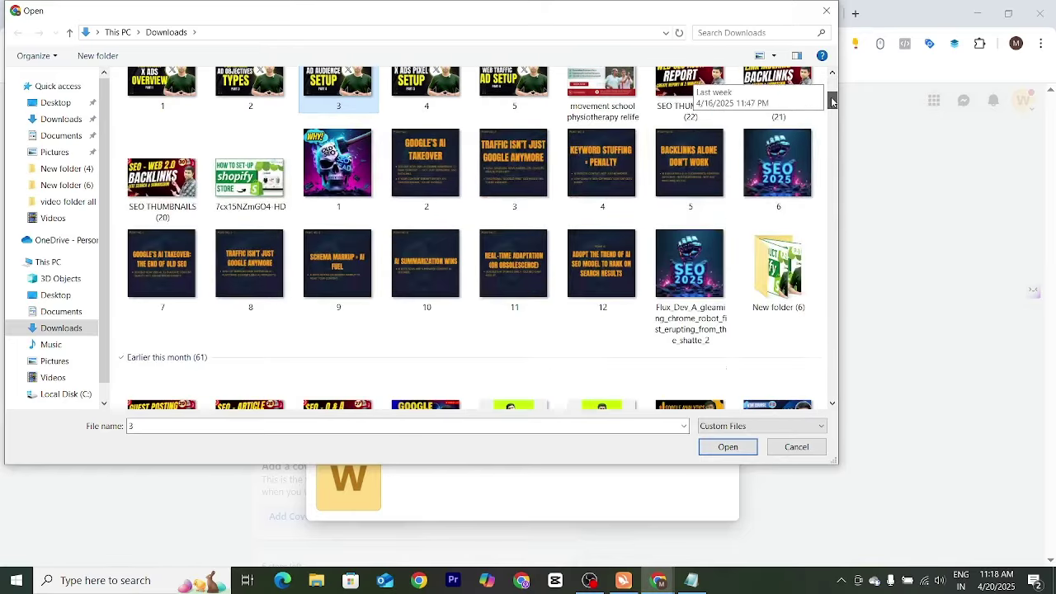
click(346, 172)
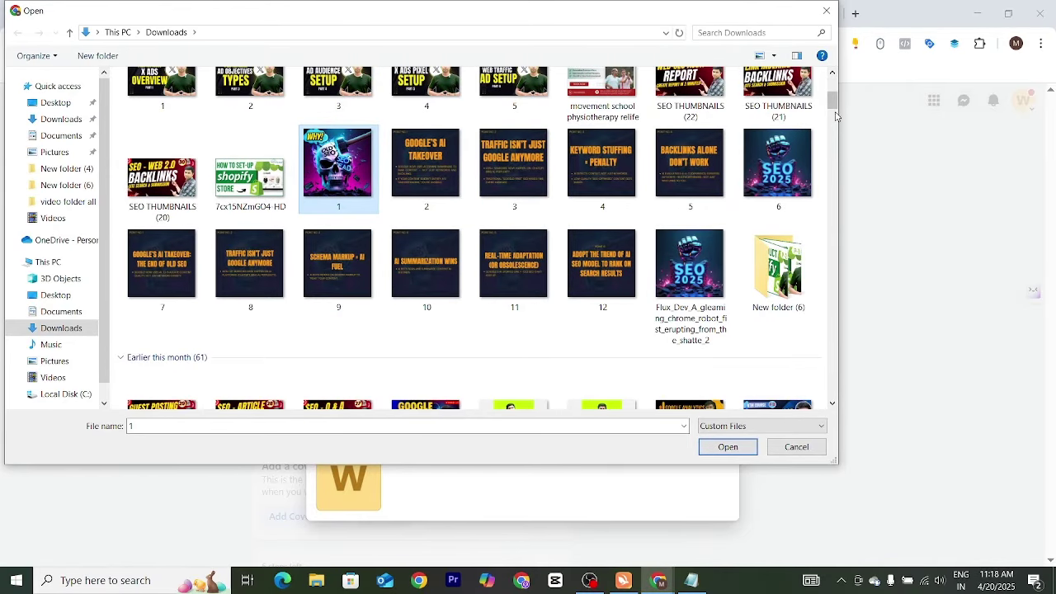
drag(836, 115, 835, 206)
click(702, 351)
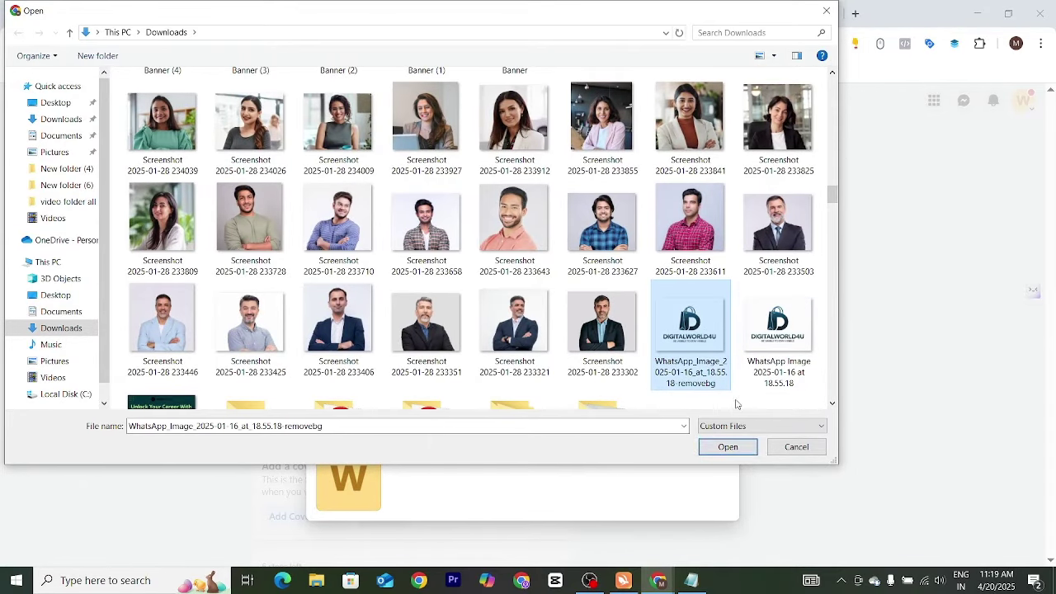
click(725, 449)
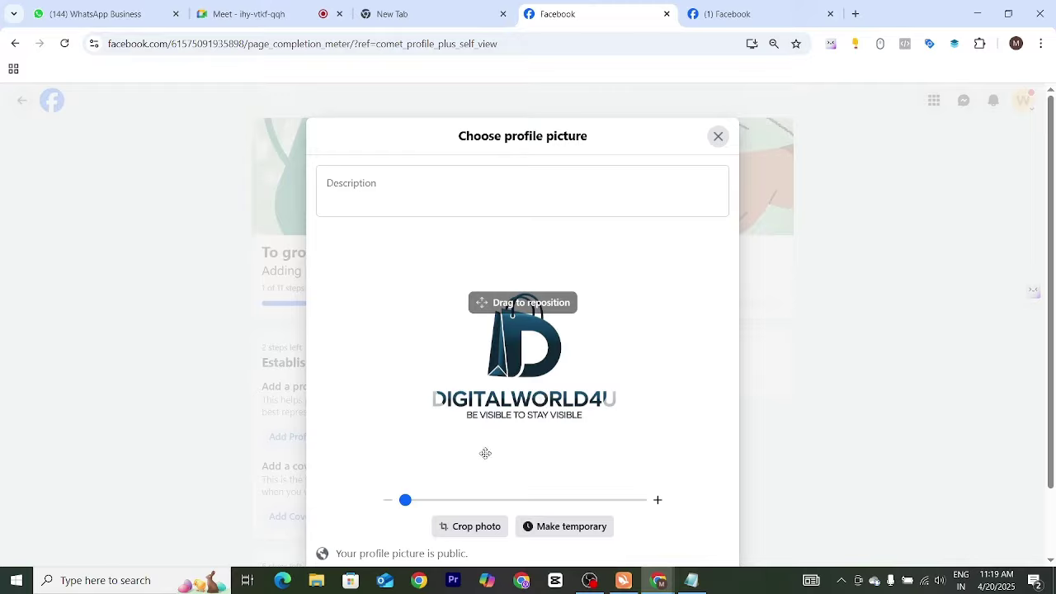
Step: Discard the DigitalWorld4U logo and reopen the photo upload dialog
drag(405, 501, 374, 511)
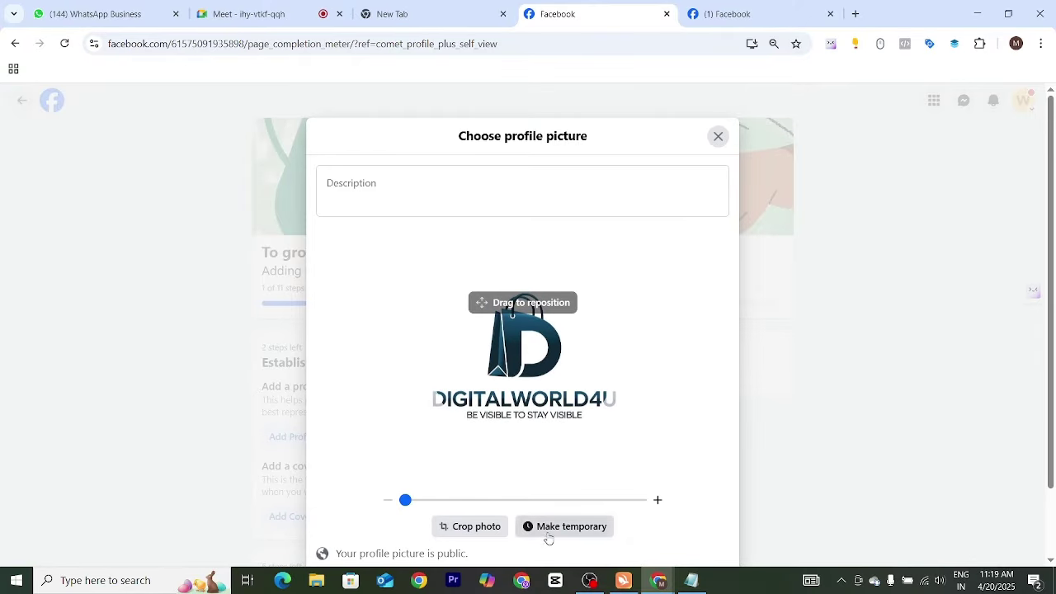
click(715, 139)
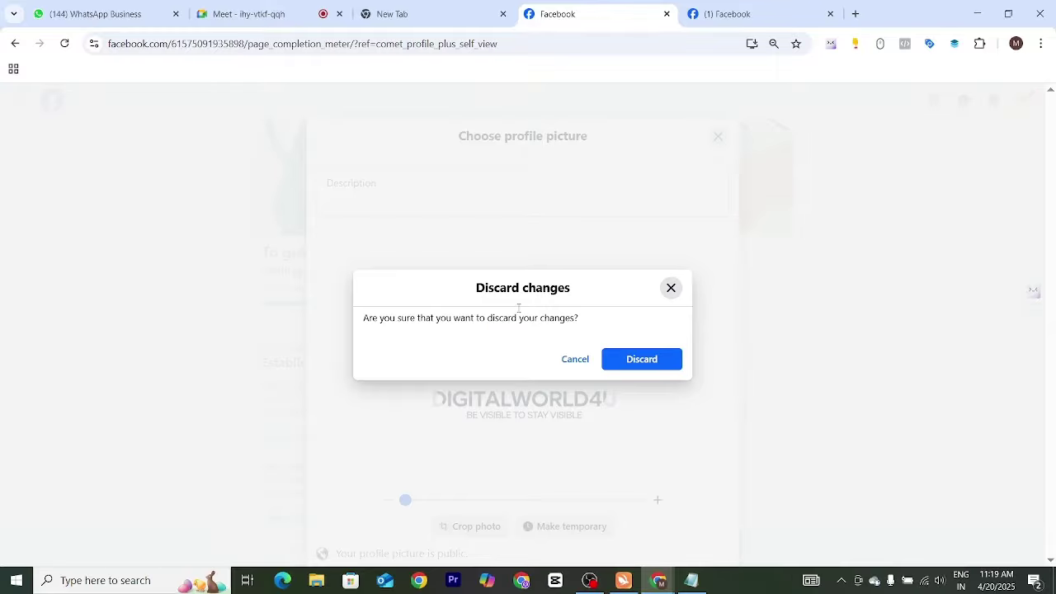
click(595, 359)
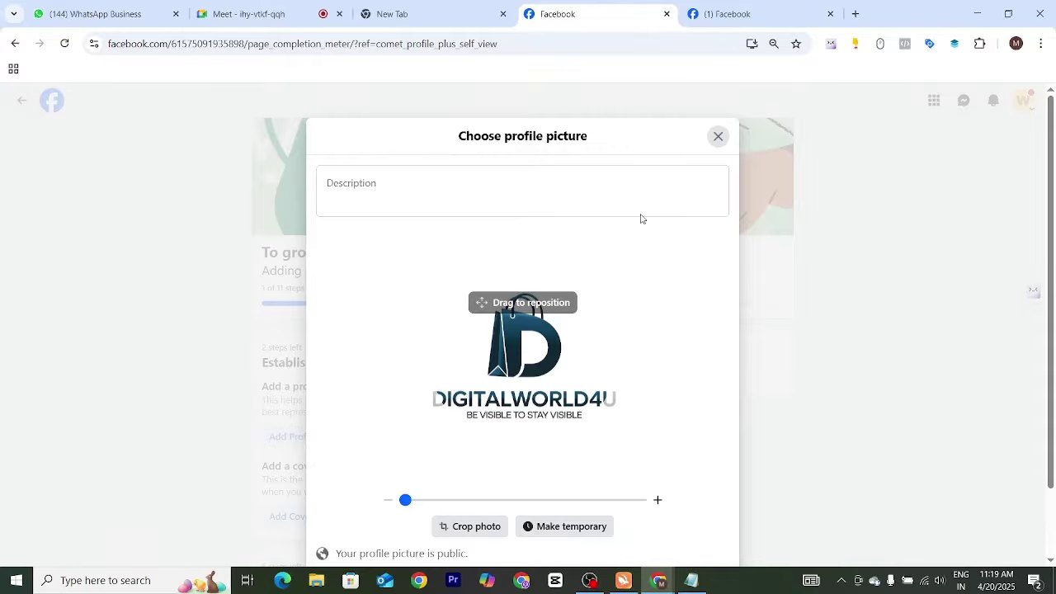
scroll(631, 435, down, 2)
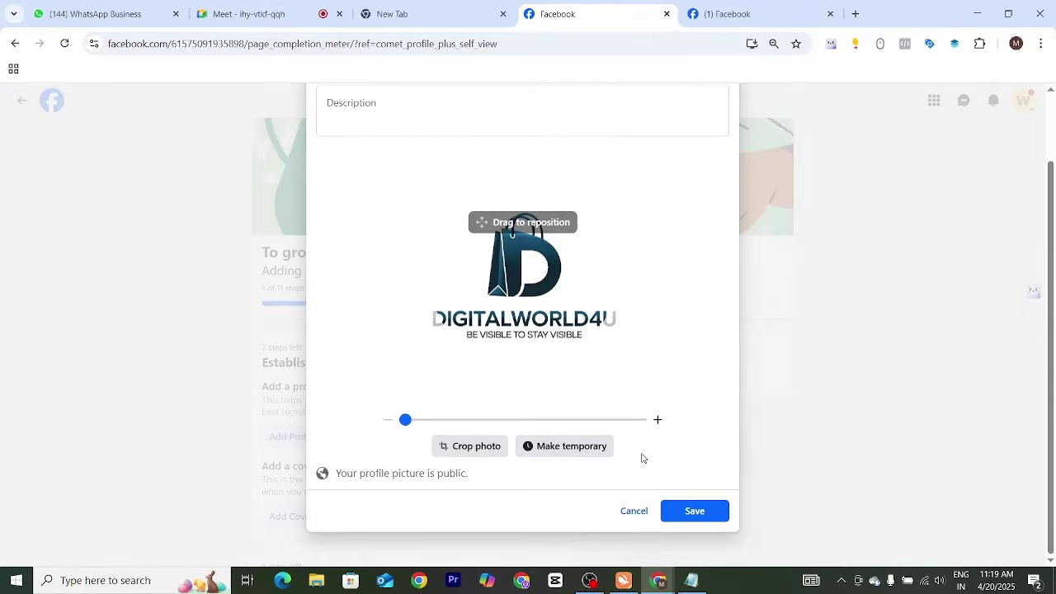
click(632, 512)
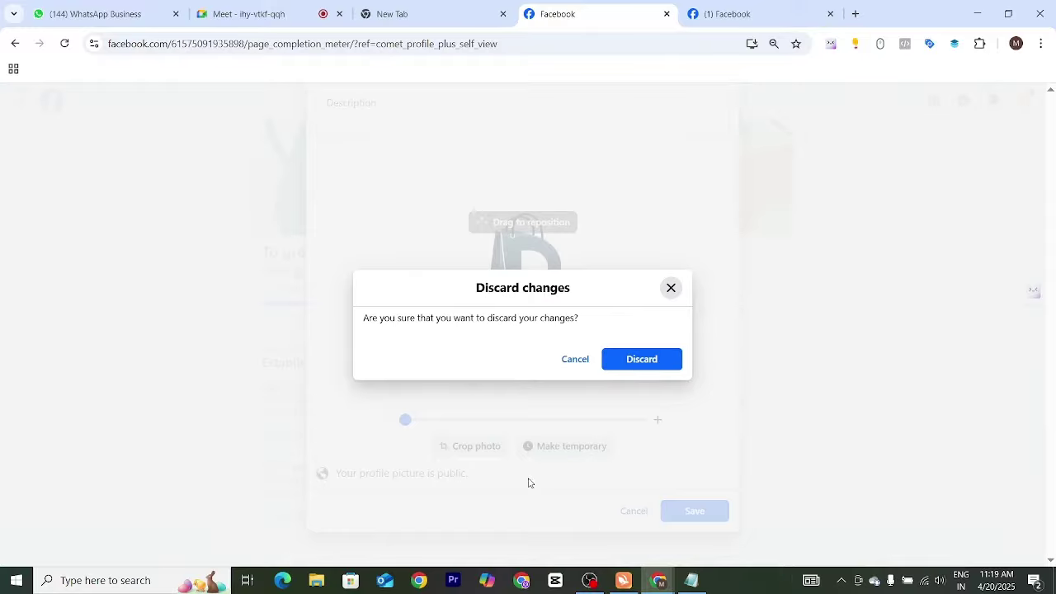
click(635, 363)
click(444, 188)
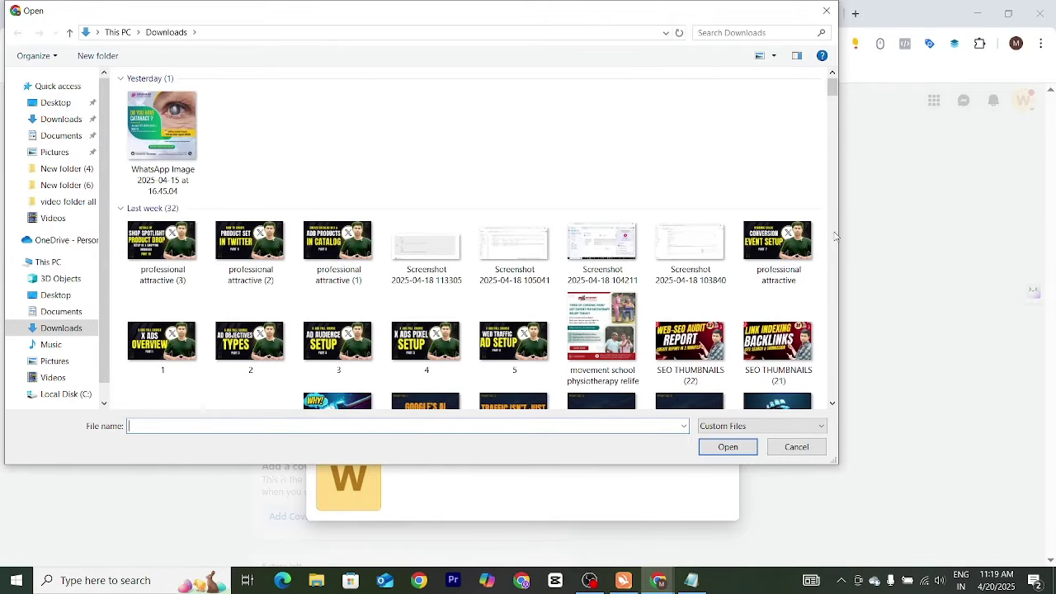
Step: Pick the purple A logo, zoom it in slightly, and save it as the profile picture
drag(830, 87, 824, 318)
click(173, 263)
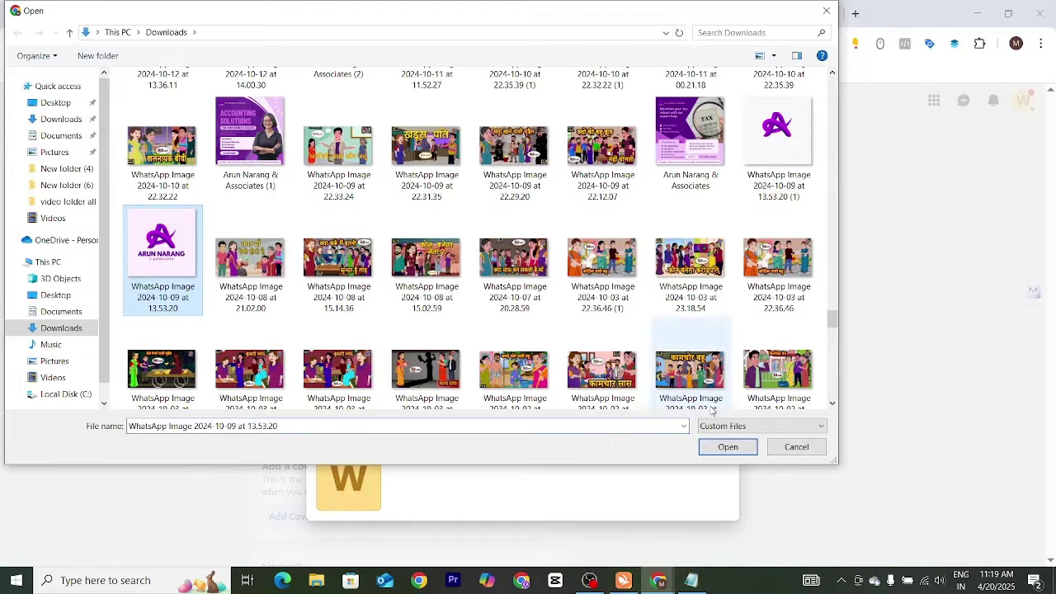
click(727, 446)
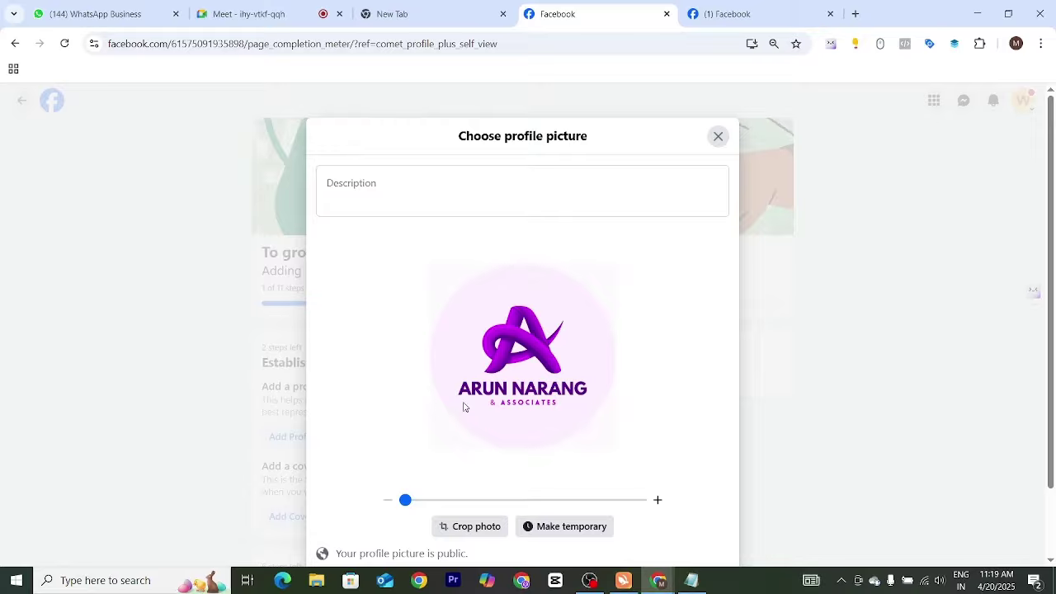
click(410, 501)
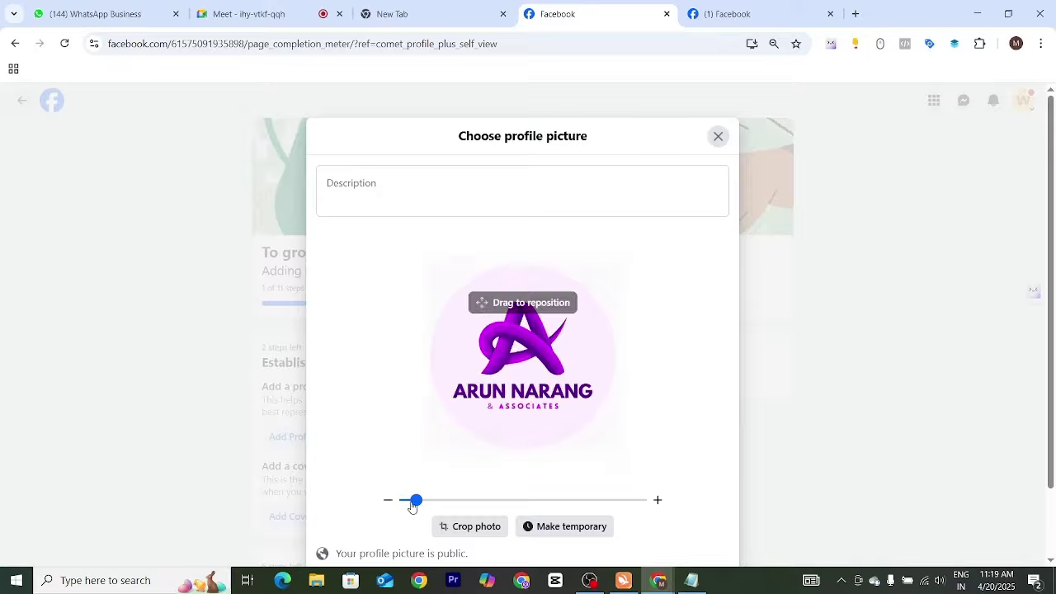
drag(412, 506, 418, 508)
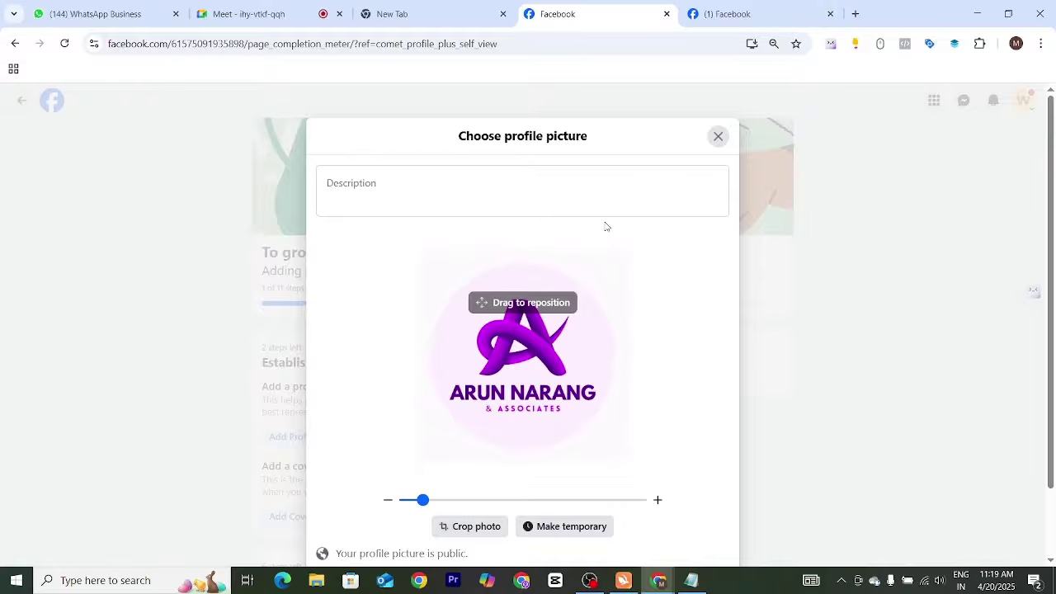
scroll(653, 453, down, 2)
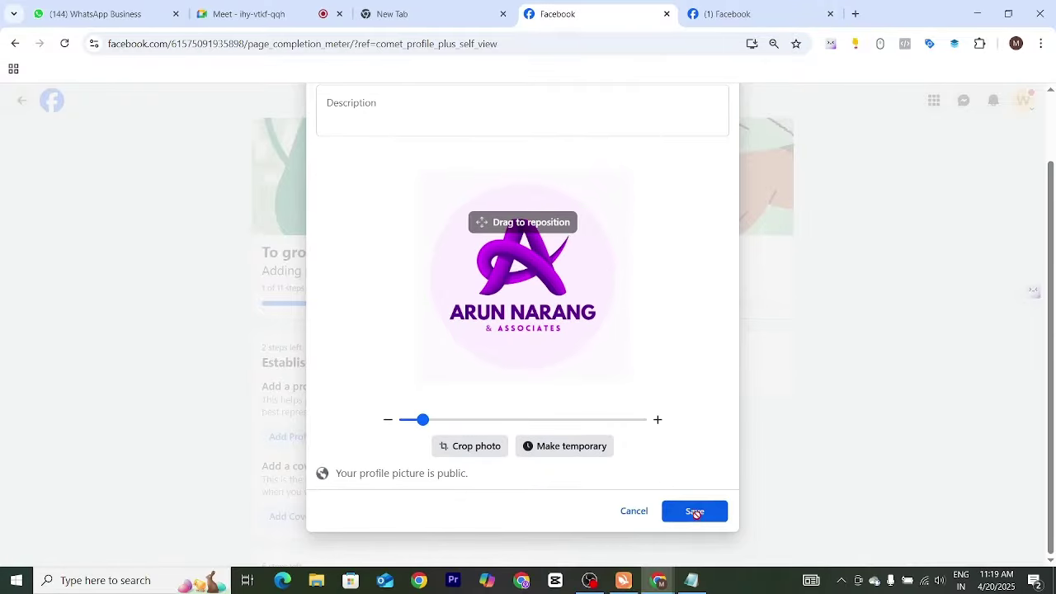
click(694, 511)
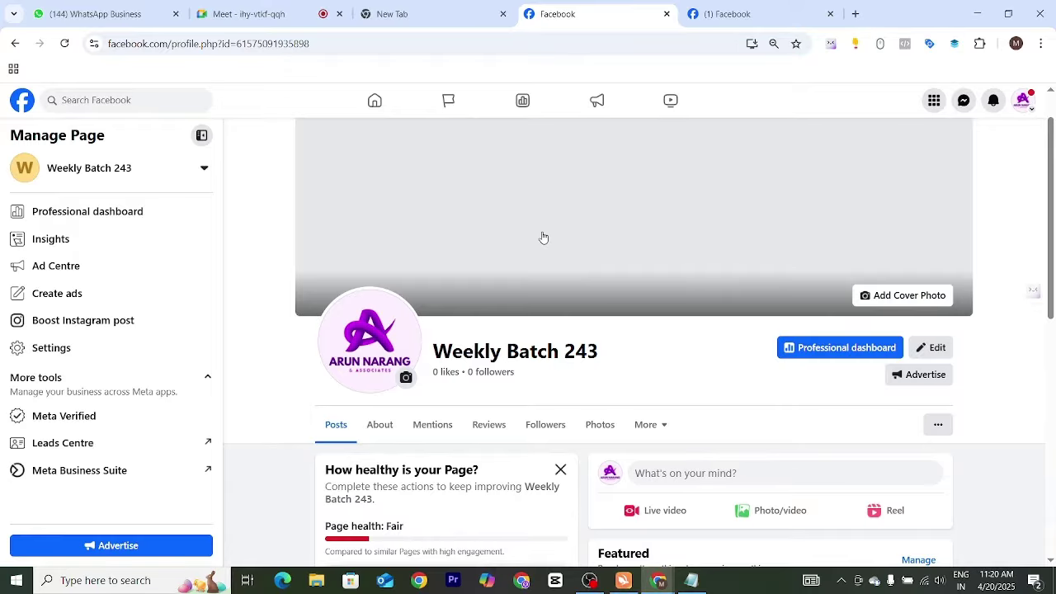
Step: Add 'Cover' to the Notepad outline and switch back to Facebook
scroll(578, 354, down, 5)
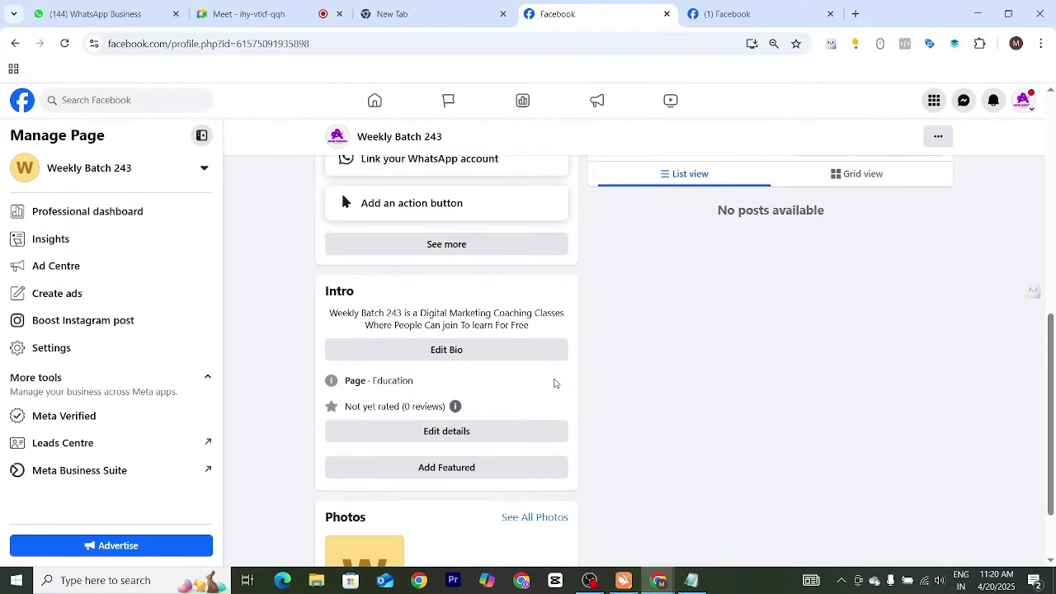
click(693, 581)
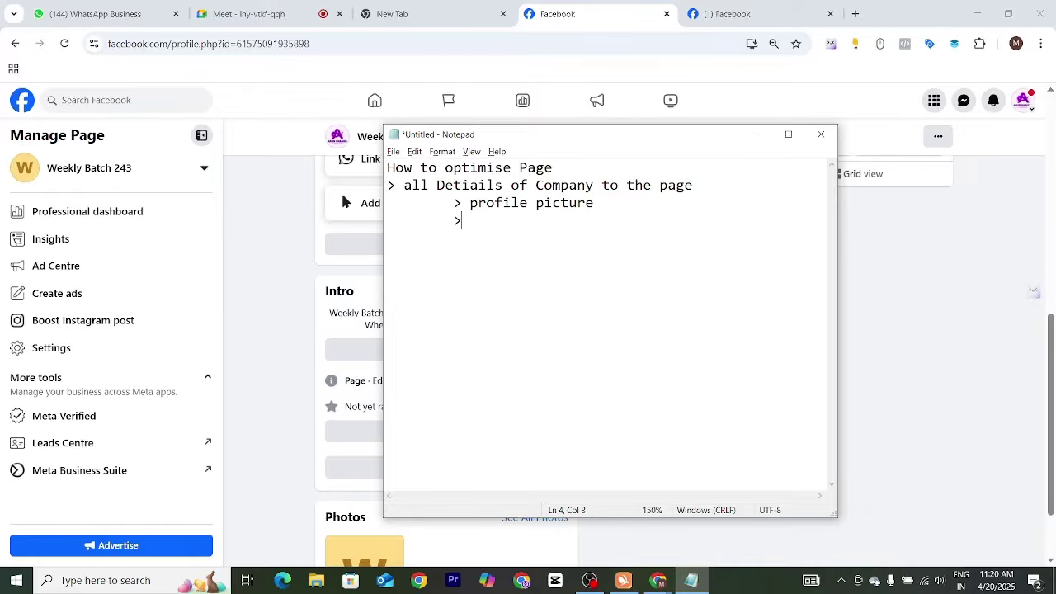
text(Cover photo)
key(alt+Tab)
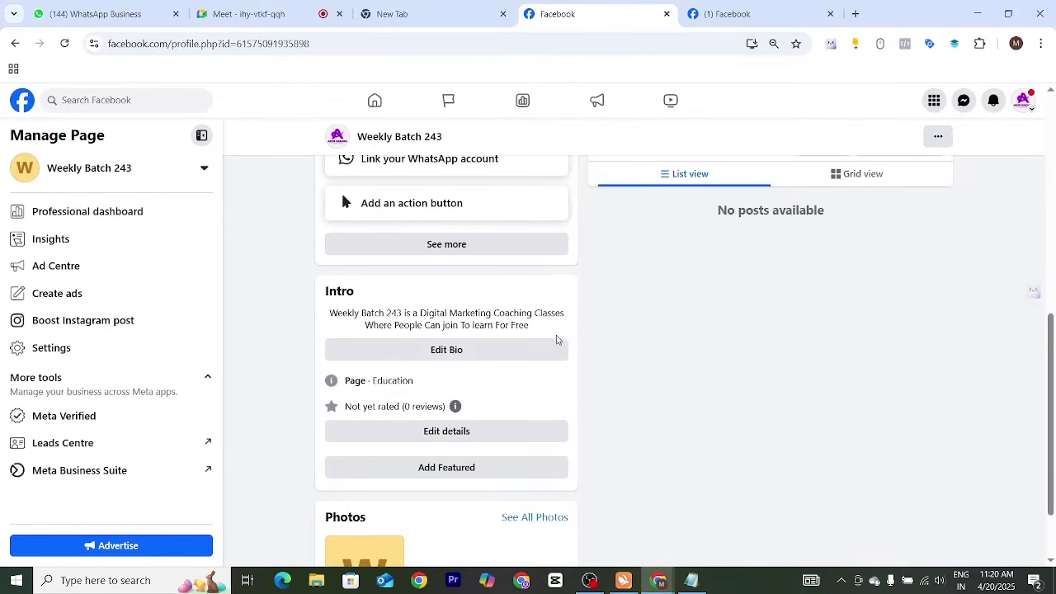
Step: Open the setup checklist, now 2 of 11 done, and start adding a cover photo
scroll(510, 404, up, 1)
scroll(507, 411, up, 2)
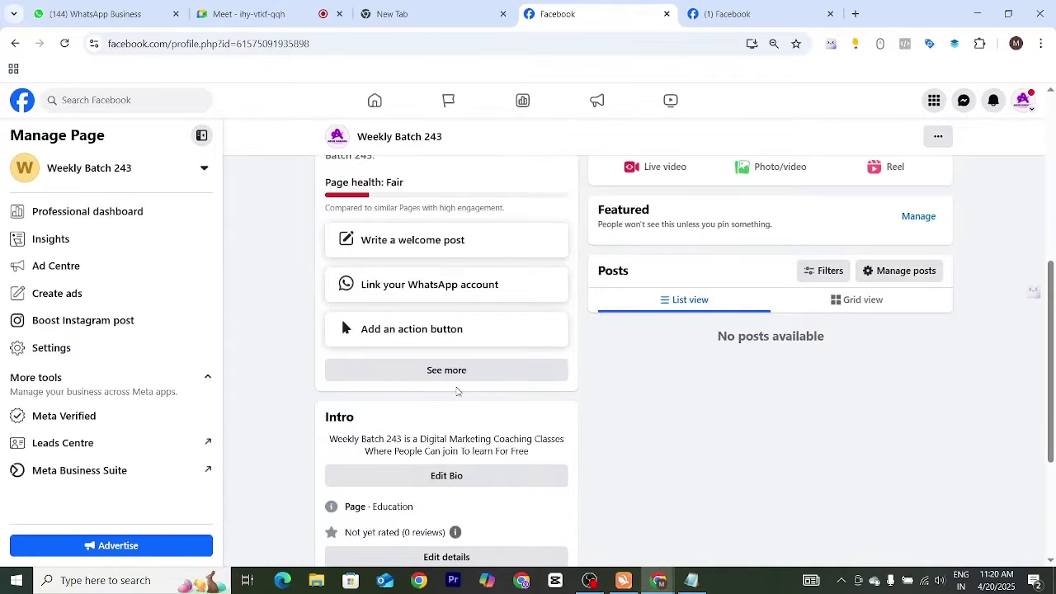
click(450, 373)
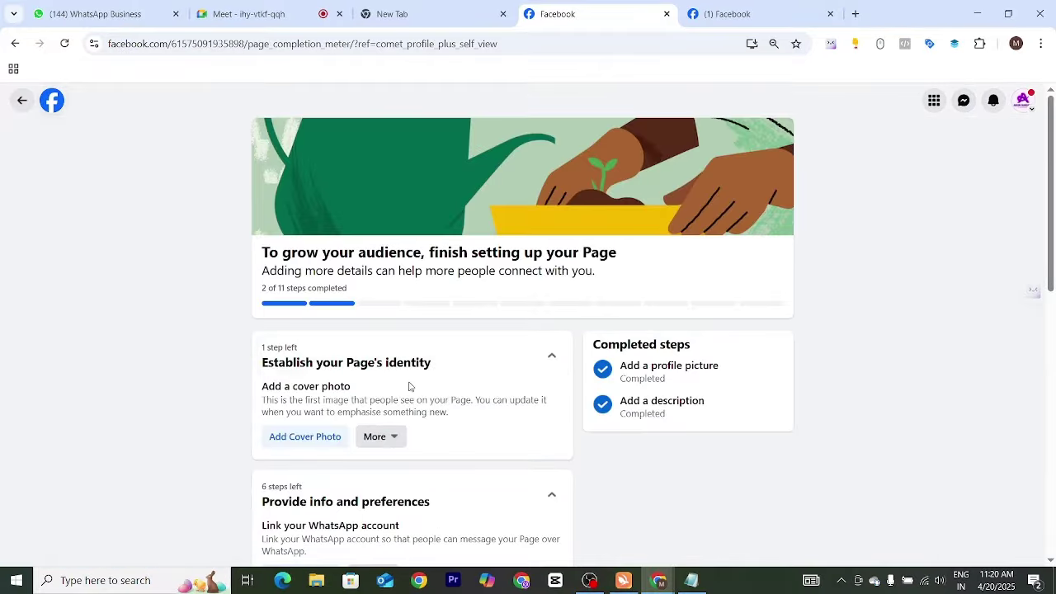
scroll(406, 376, down, 1)
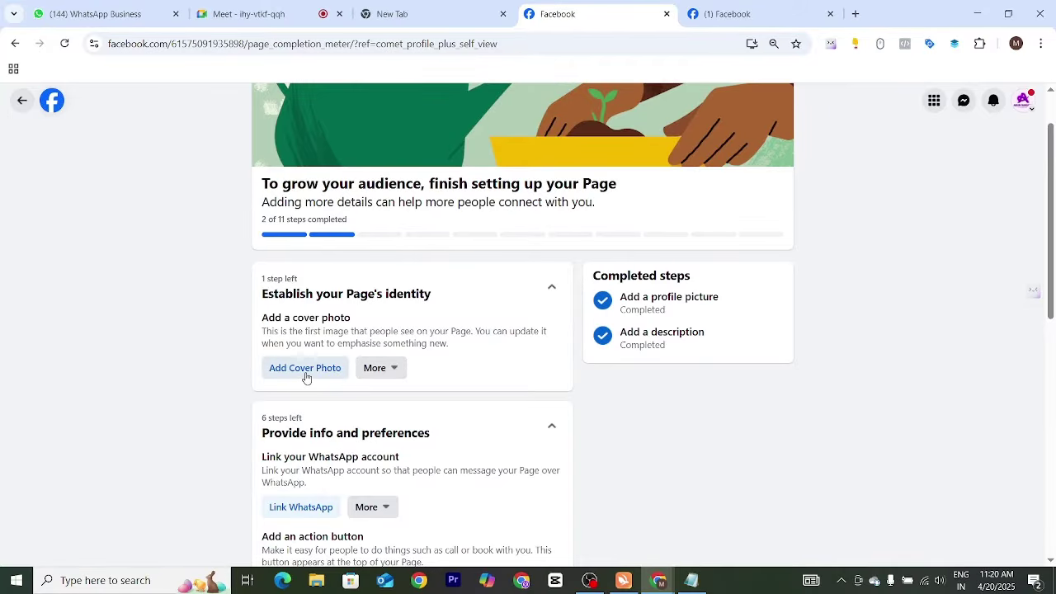
drag(596, 304, 754, 303)
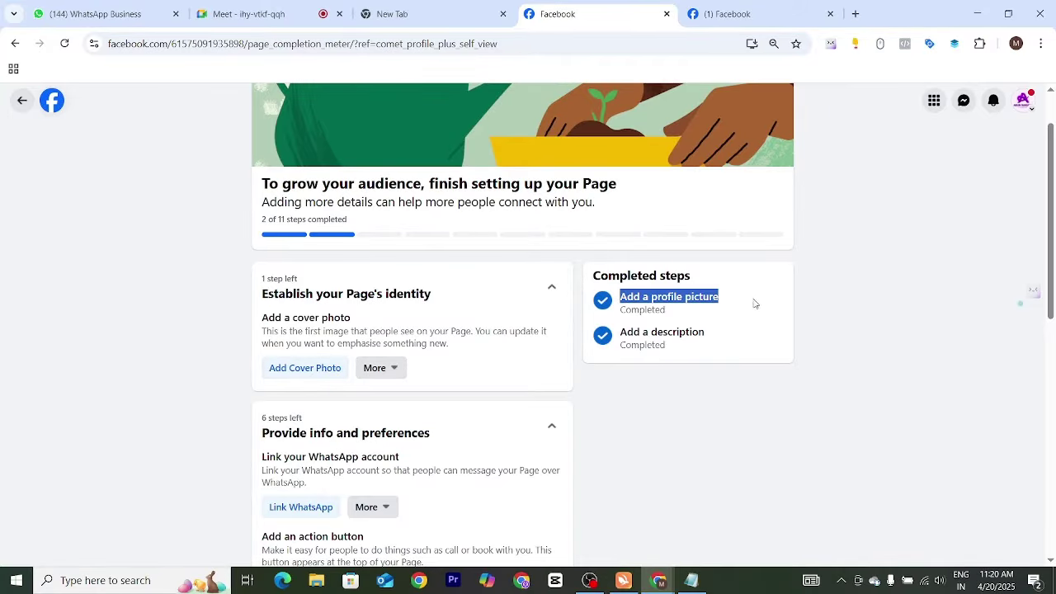
drag(595, 343, 722, 344)
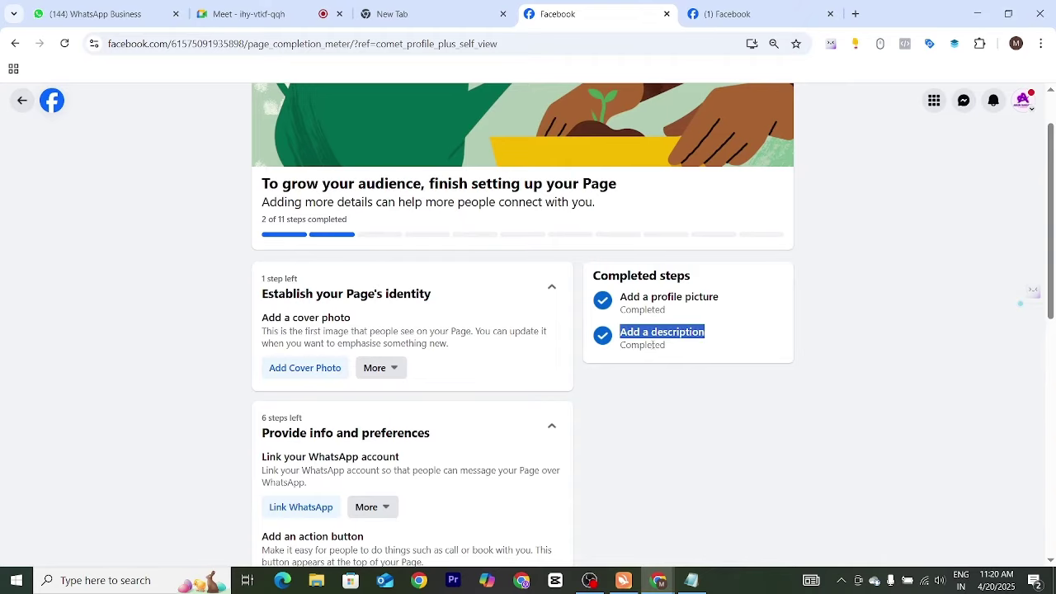
click(306, 369)
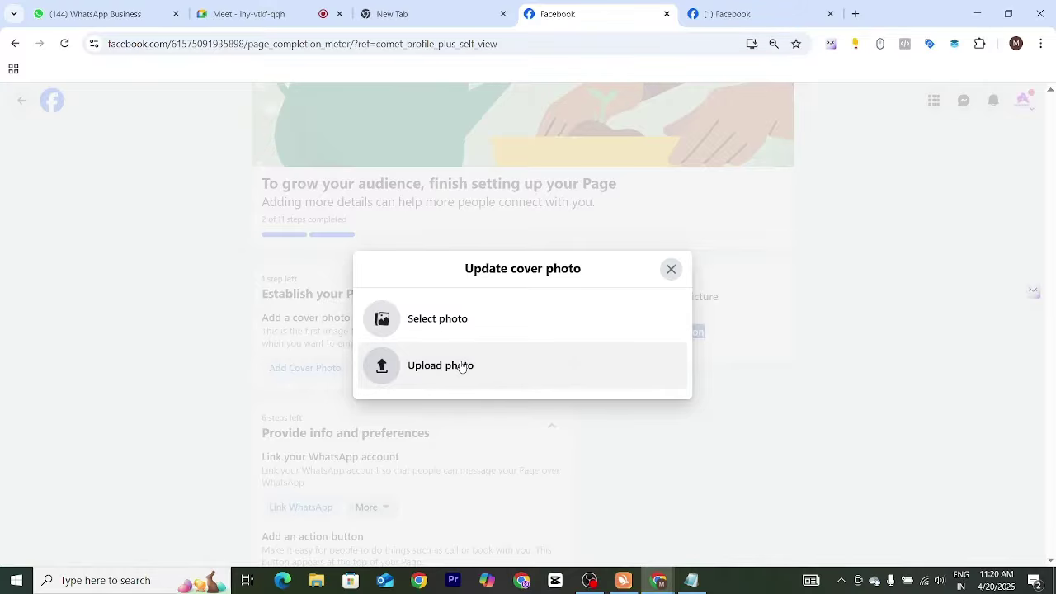
Step: Upload 'professional attractive (3)' from Downloads as the cover photo, reposition it, and save
click(462, 367)
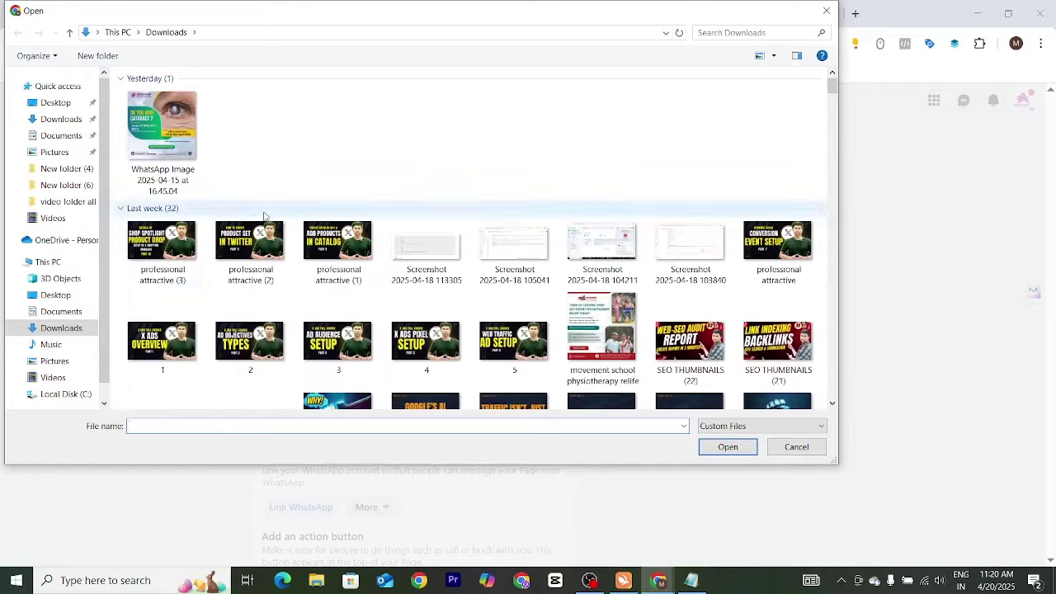
click(164, 242)
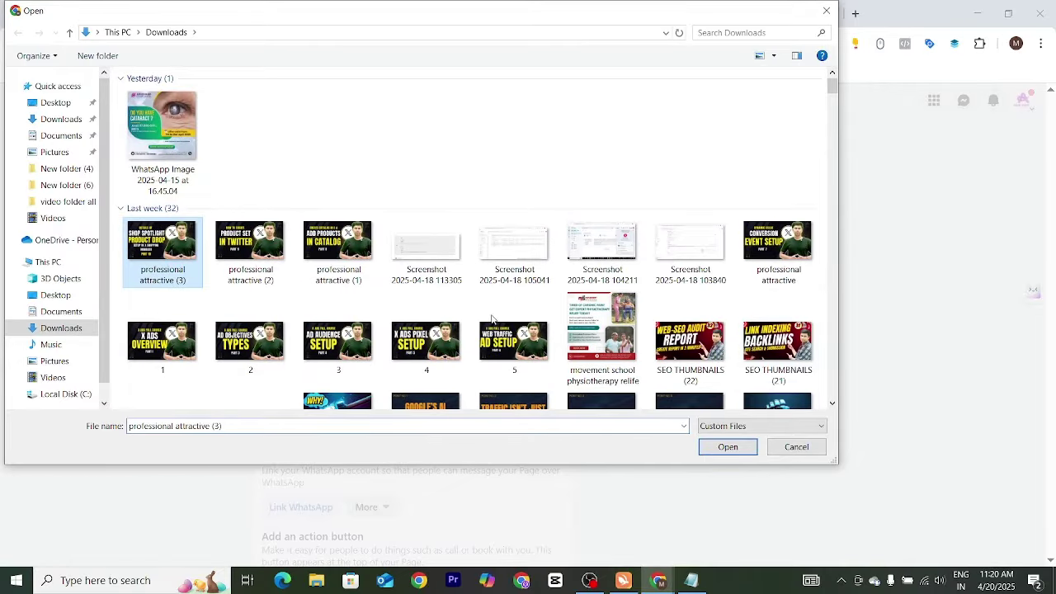
click(727, 447)
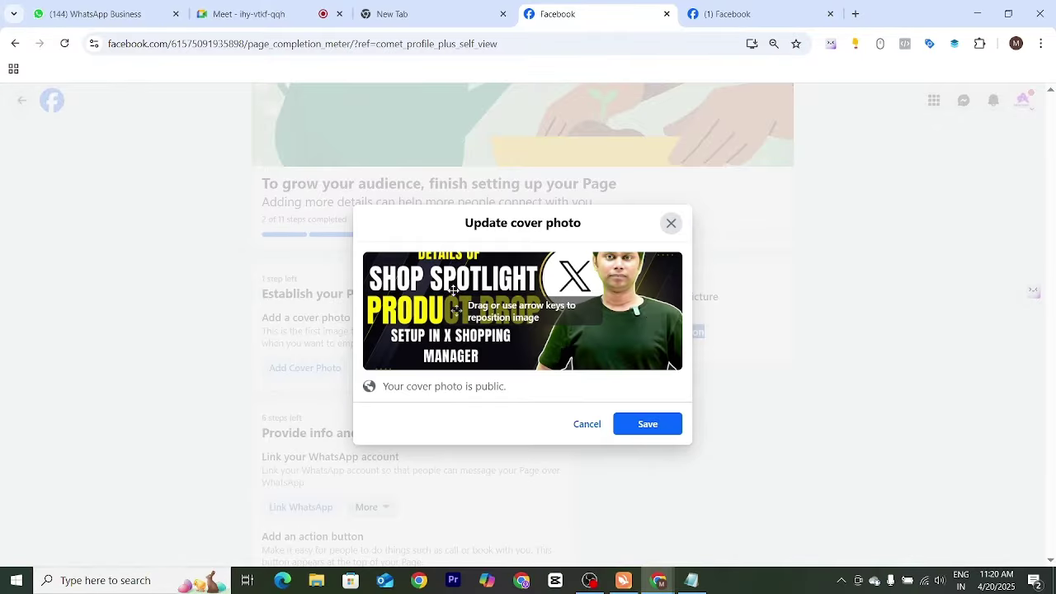
drag(452, 290, 452, 321)
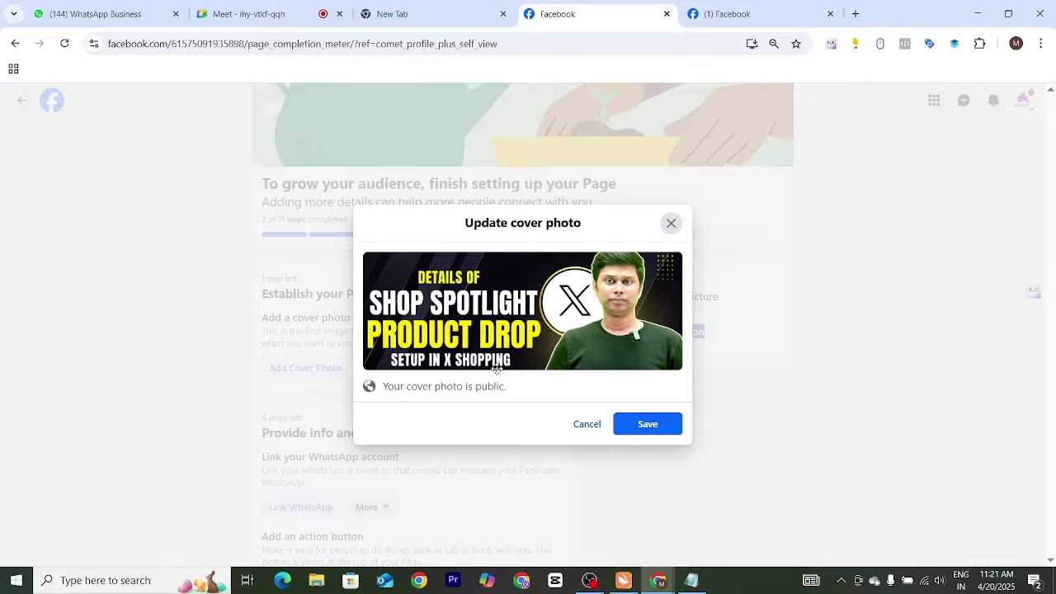
click(648, 426)
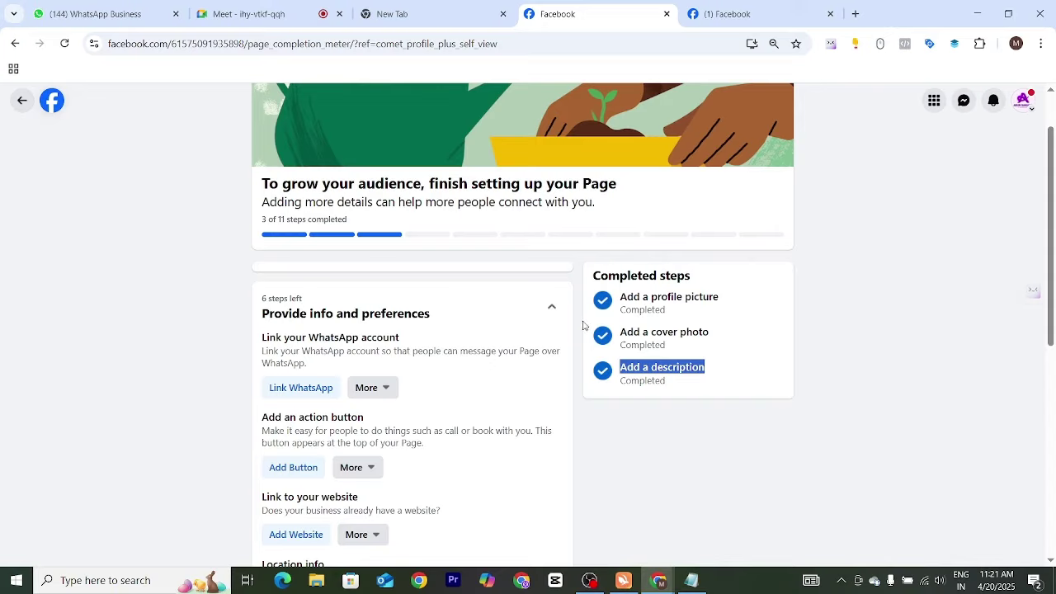
Step: Scroll the checklist to 'Link your WhatsApp account' and begin linking WhatsApp
click(858, 338)
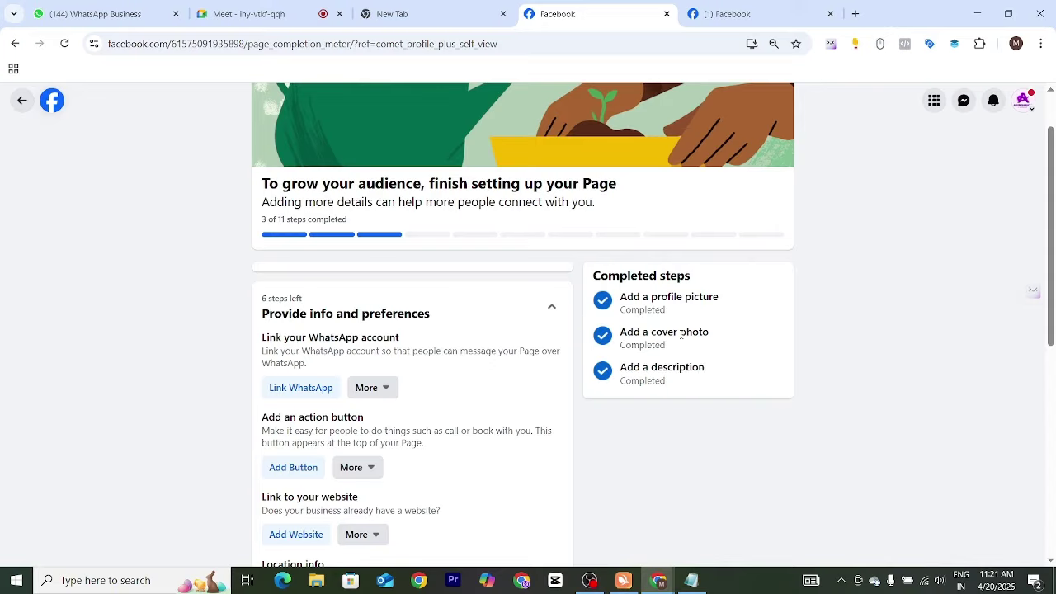
drag(597, 303, 726, 303)
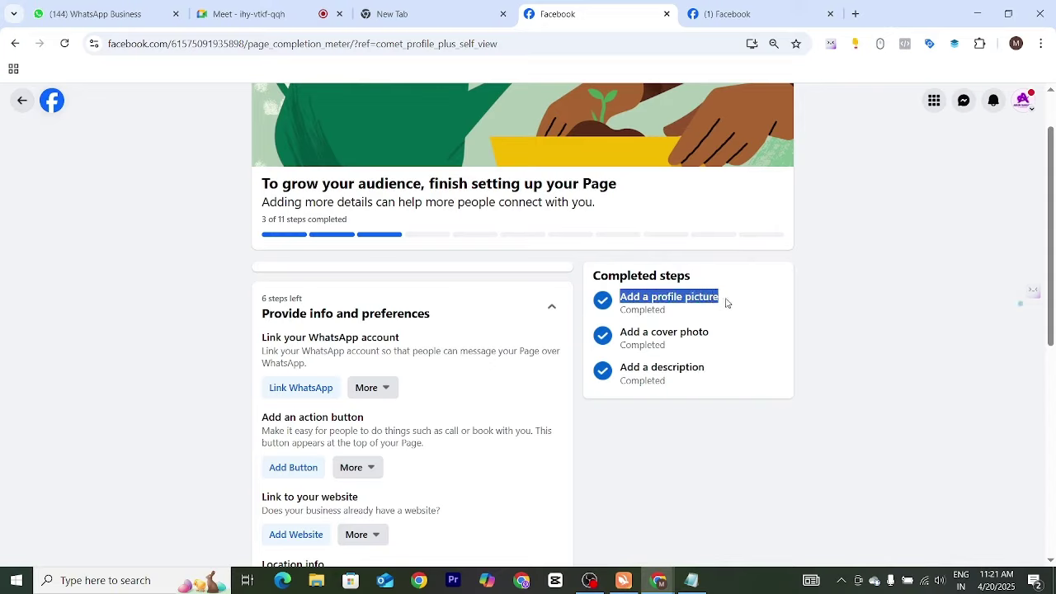
drag(605, 338, 750, 338)
click(865, 348)
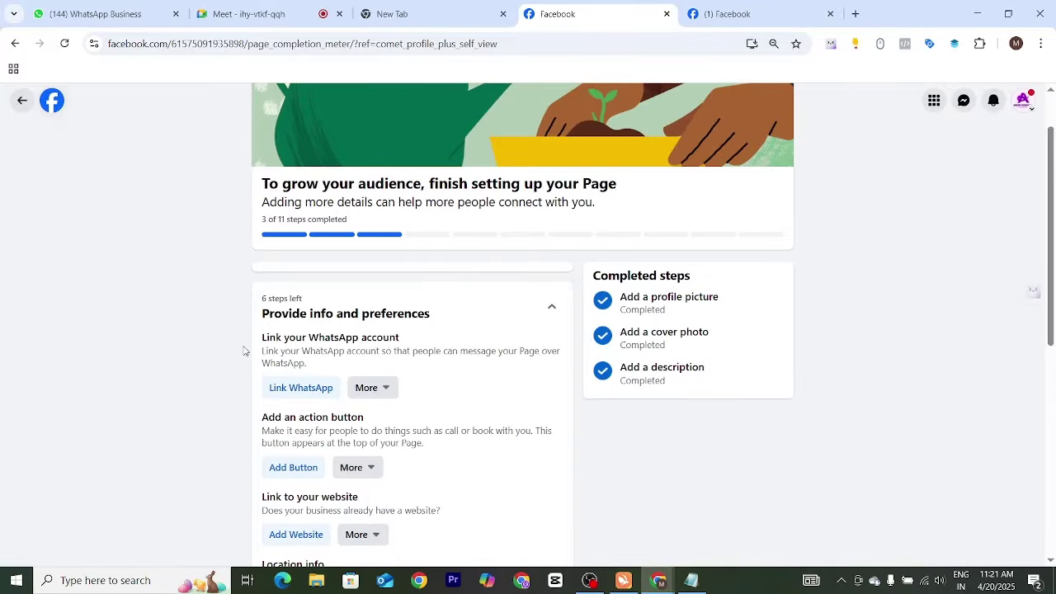
drag(262, 337, 419, 345)
scroll(583, 442, down, 1)
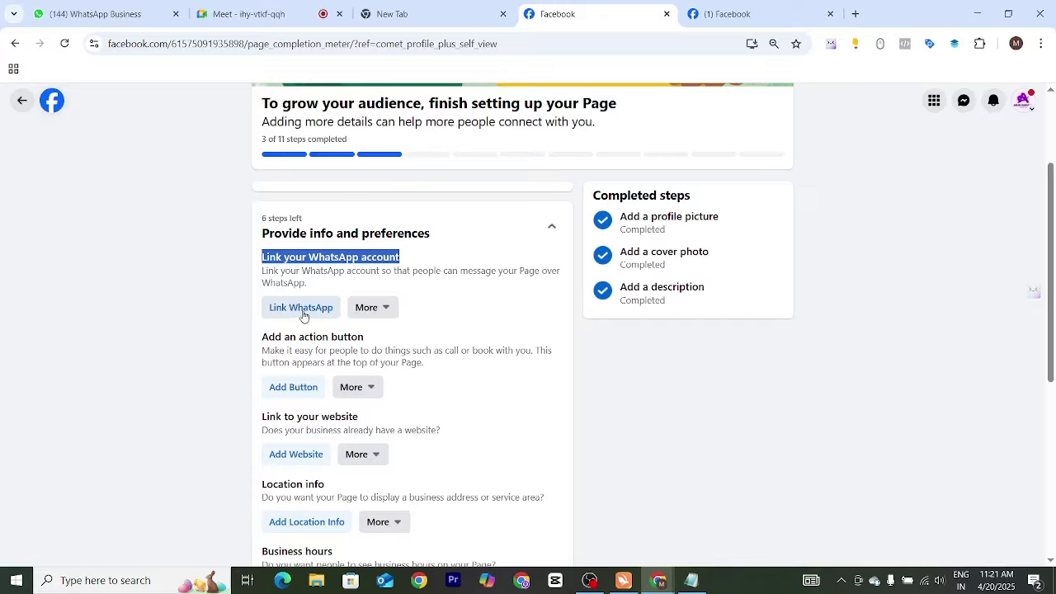
click(302, 312)
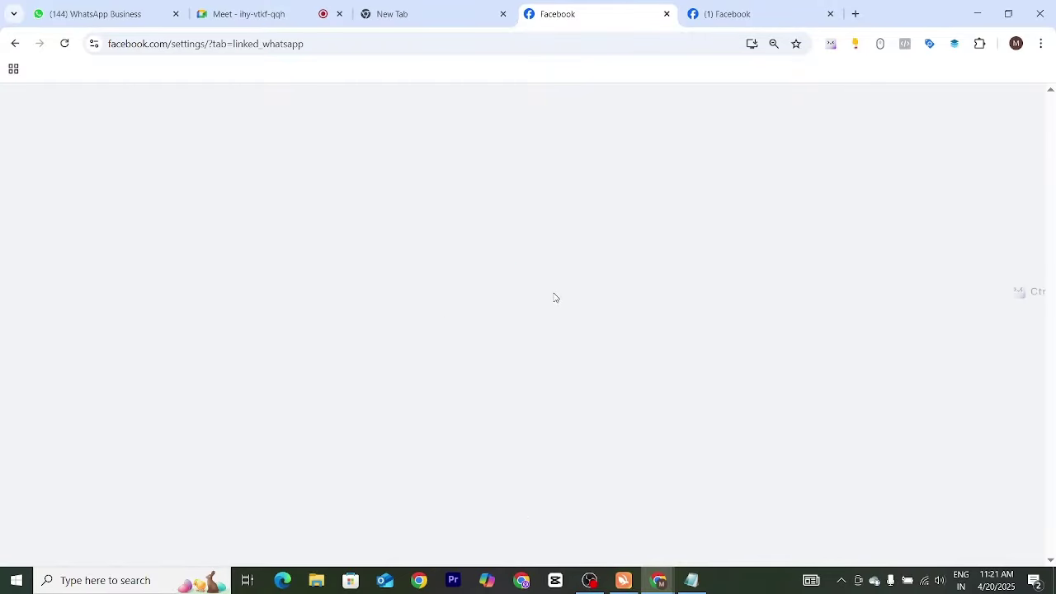
Step: Fill in the saved WhatsApp phone number without the duplicated country code and send the code
click(600, 290)
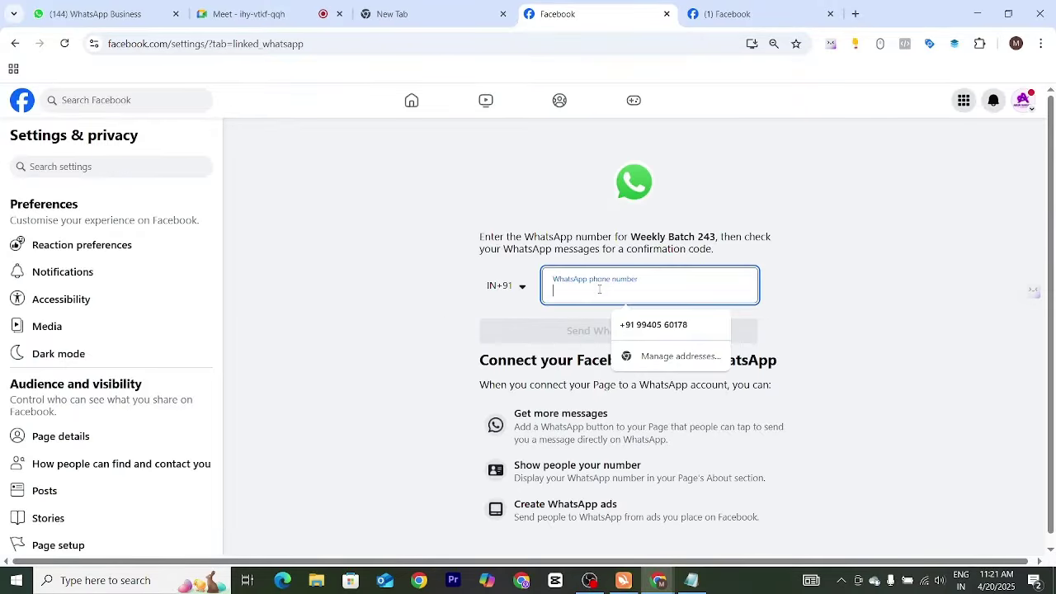
click(670, 332)
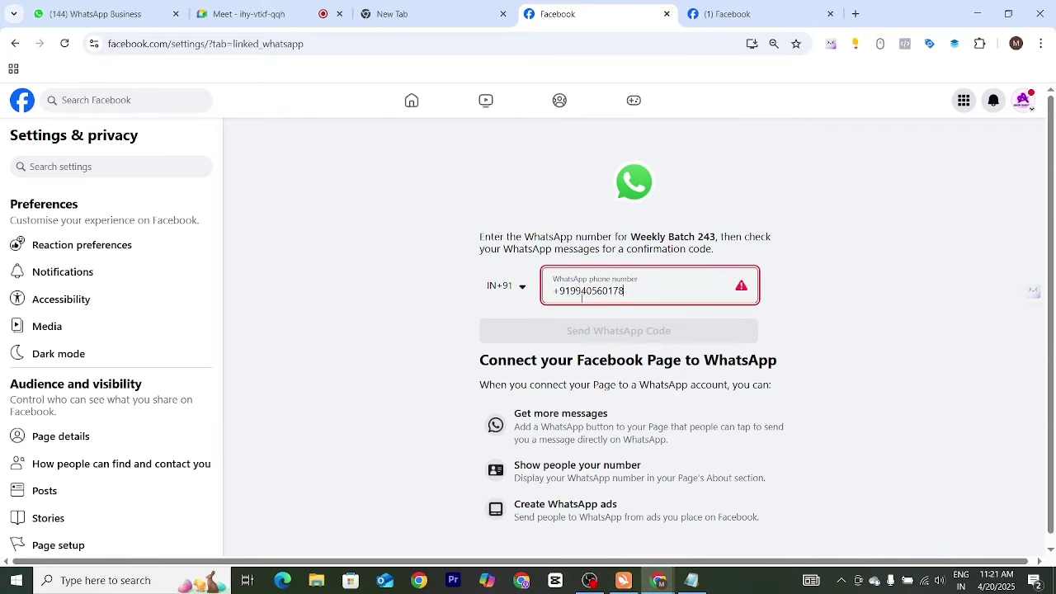
click(568, 292)
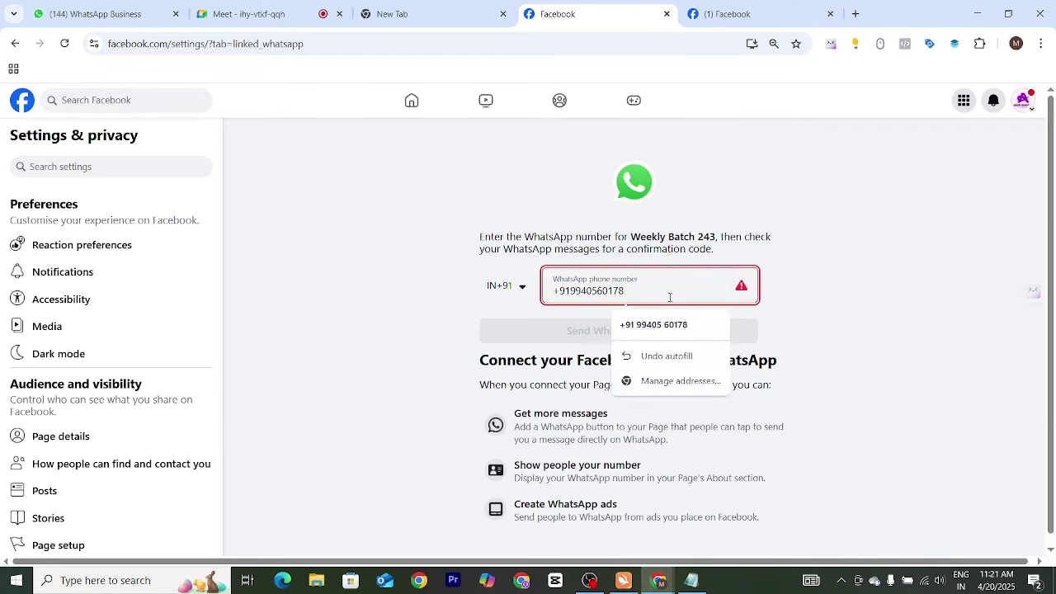
key(BackSpace)
key(BackSpace)
key(BackSpace)
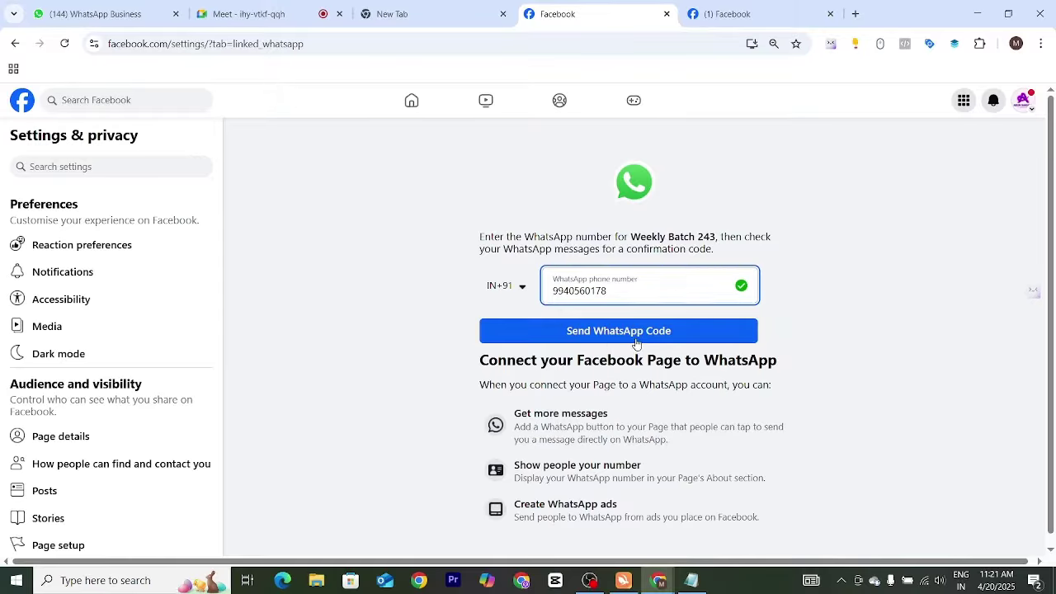
click(632, 339)
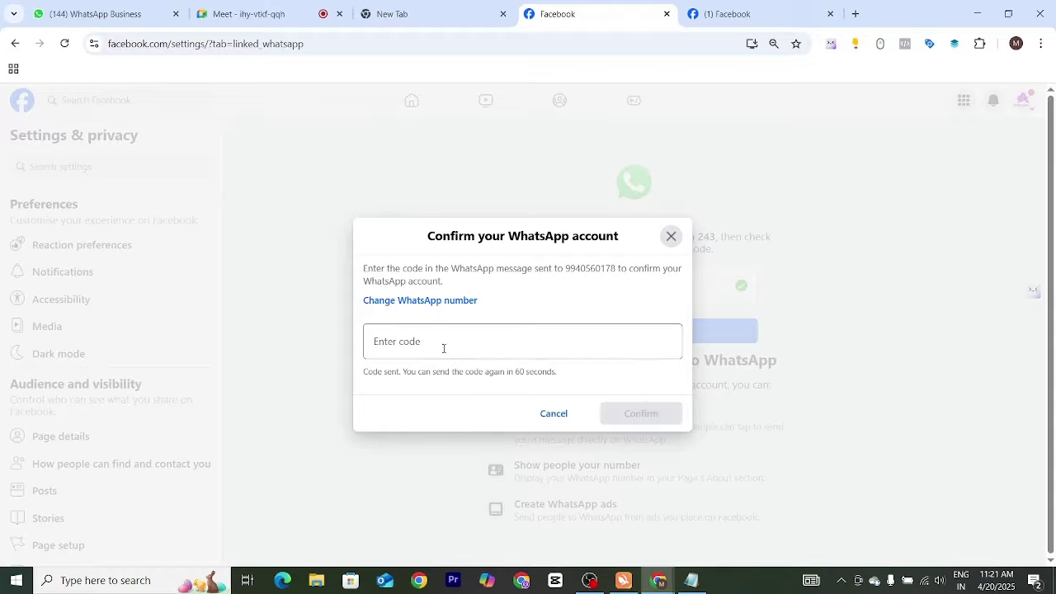
Step: Enter the WhatsApp verification code and confirm it
click(443, 348)
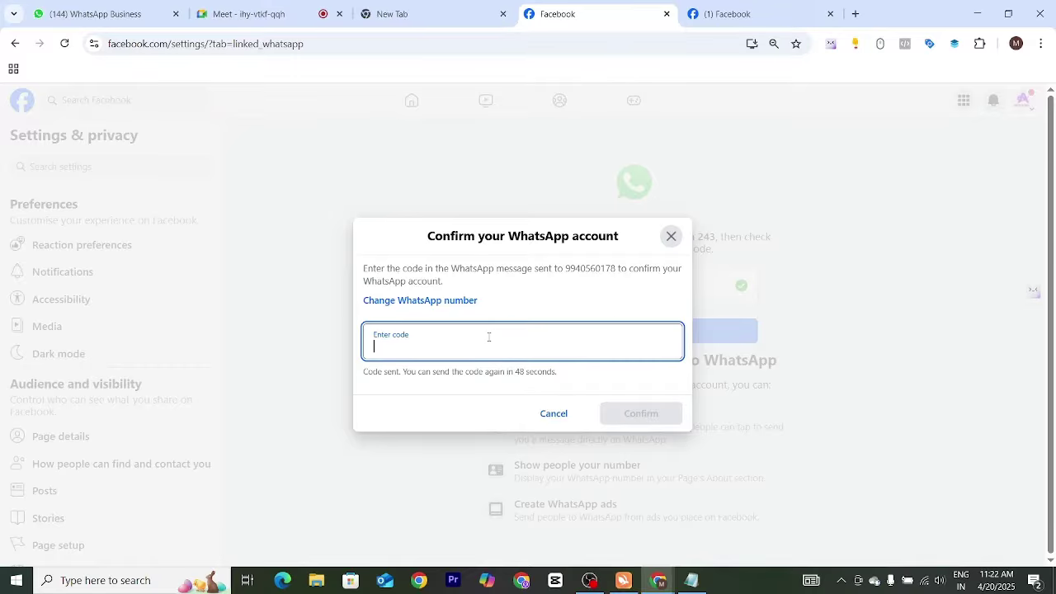
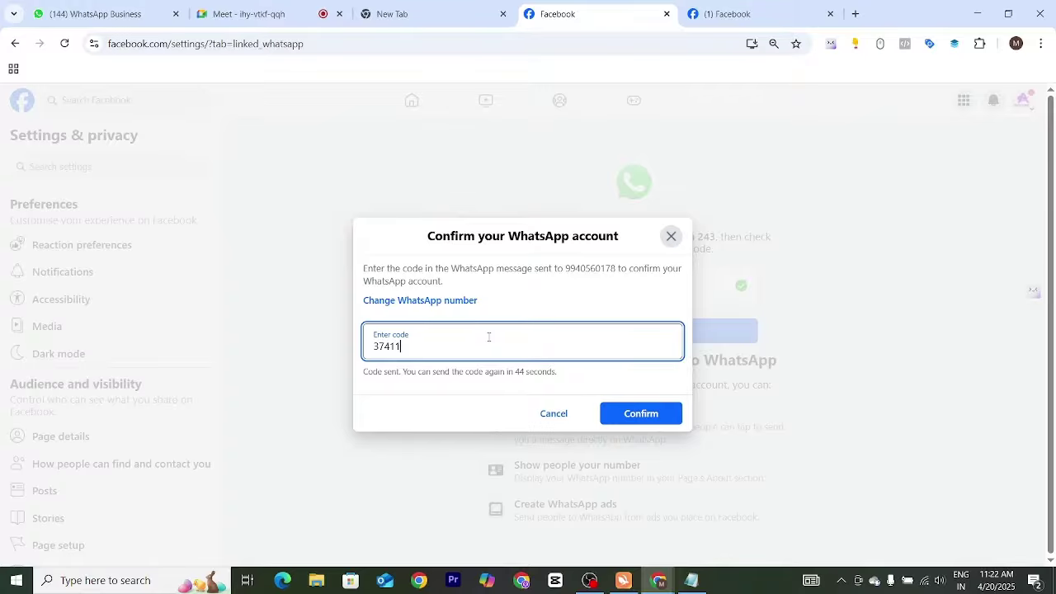
click(610, 414)
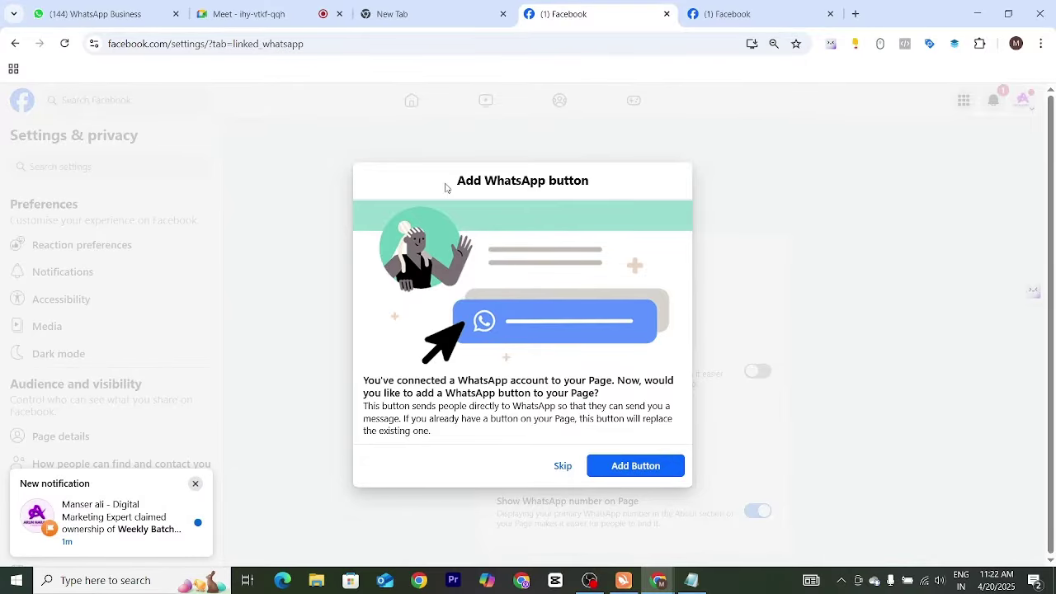
drag(446, 187, 606, 187)
Step: Switch to the XYZ DEMO Page tab and browse its extra actions and More sections menus
click(726, 14)
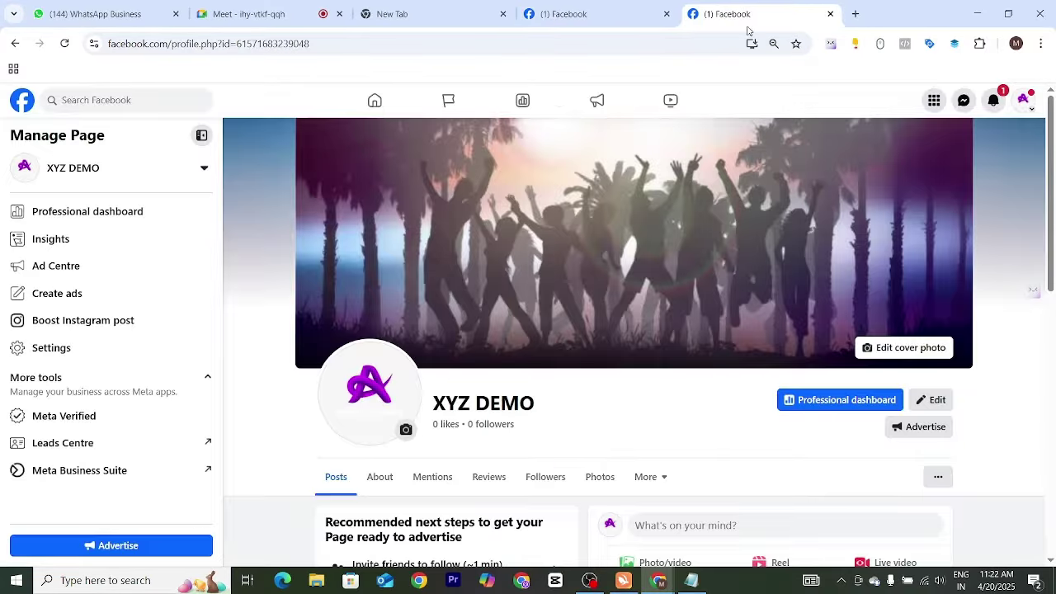
scroll(904, 413, down, 1)
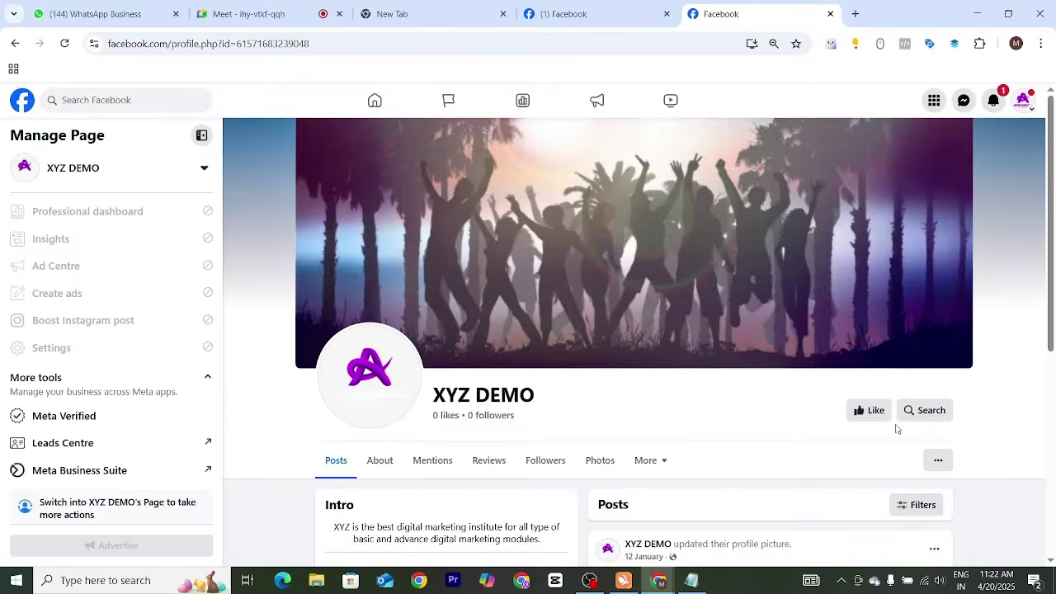
scroll(937, 469, down, 2)
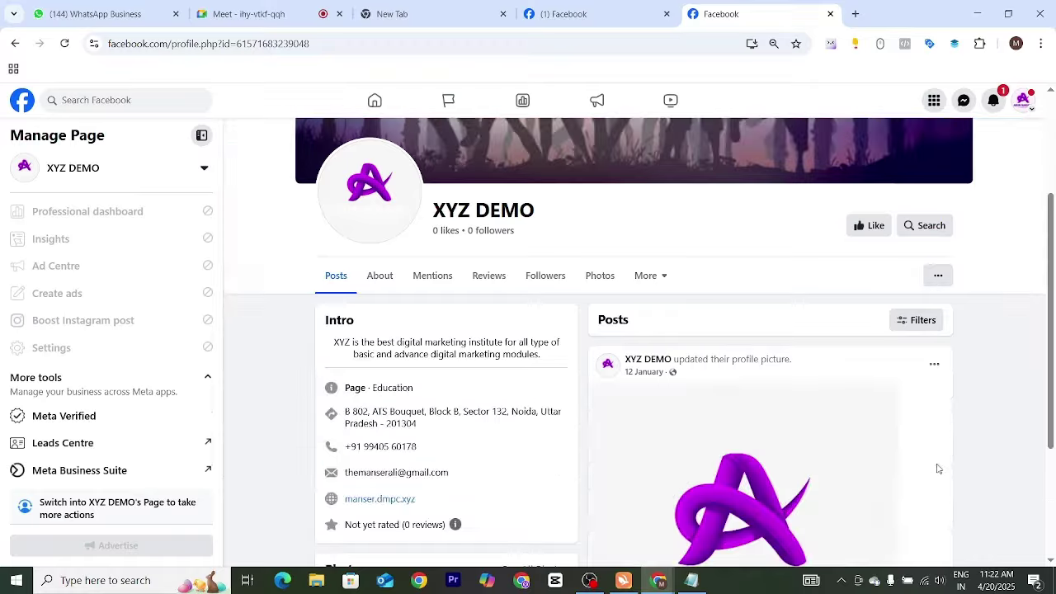
click(937, 277)
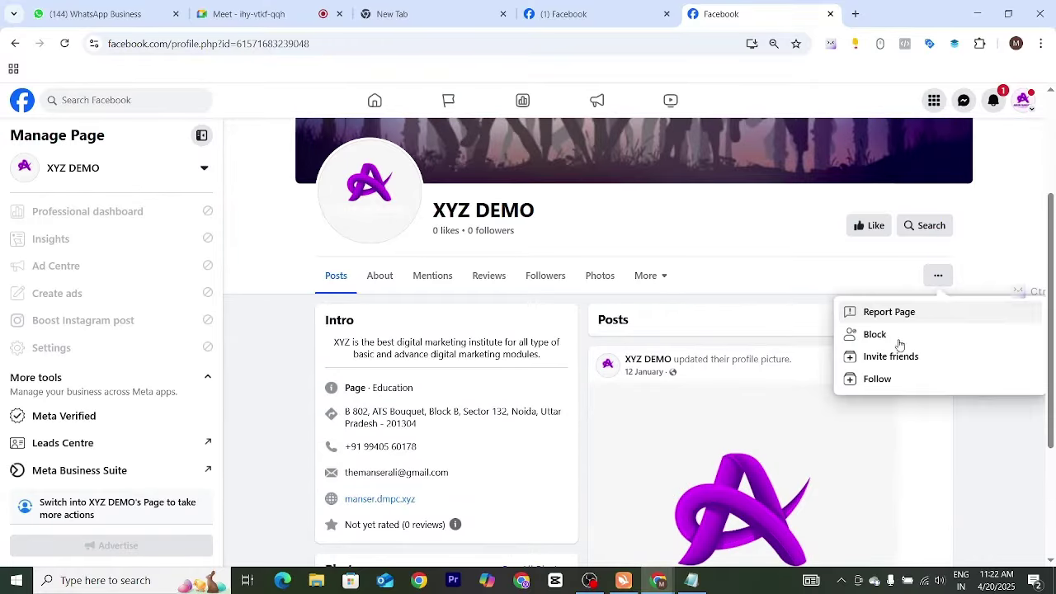
click(805, 257)
click(659, 281)
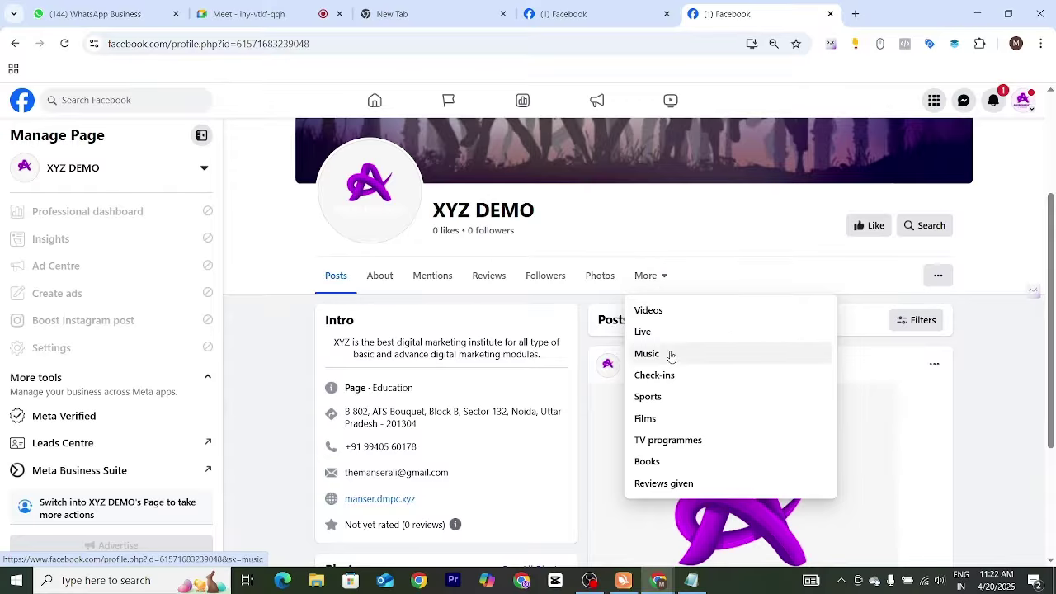
click(789, 279)
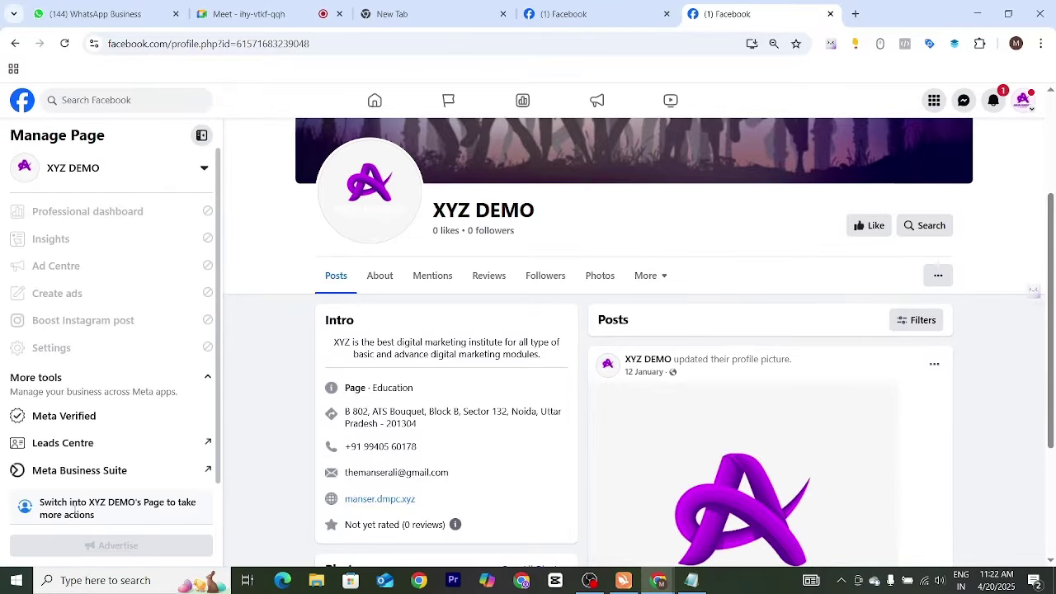
scroll(148, 526, down, 1)
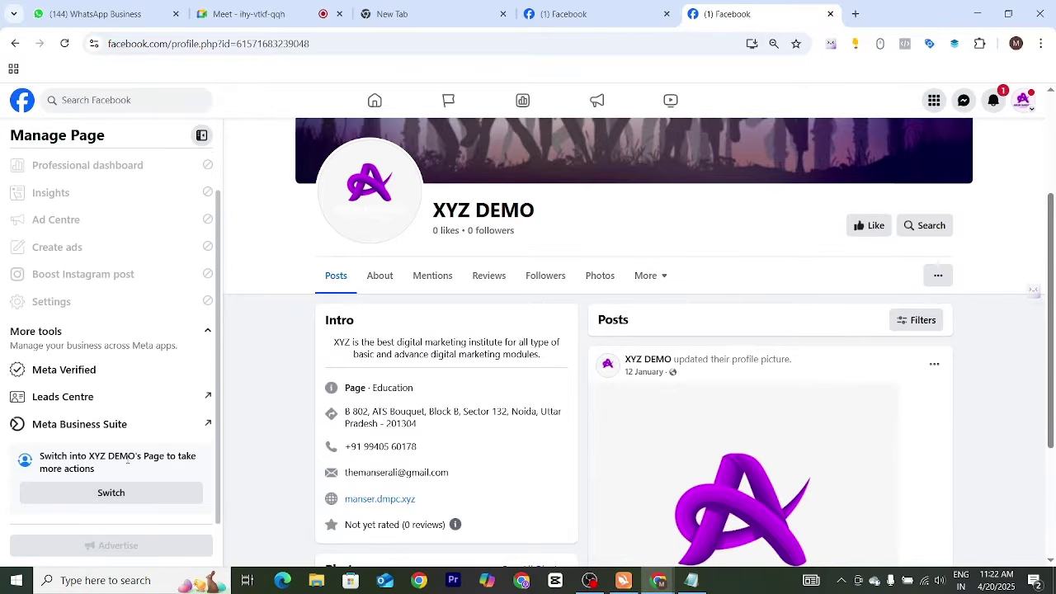
click(566, 12)
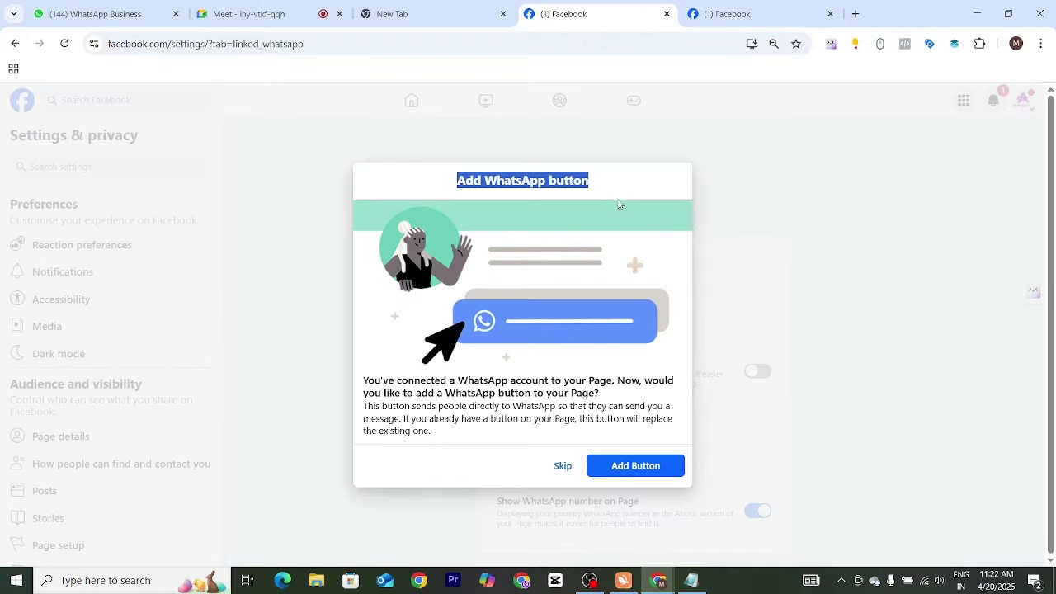
click(743, 12)
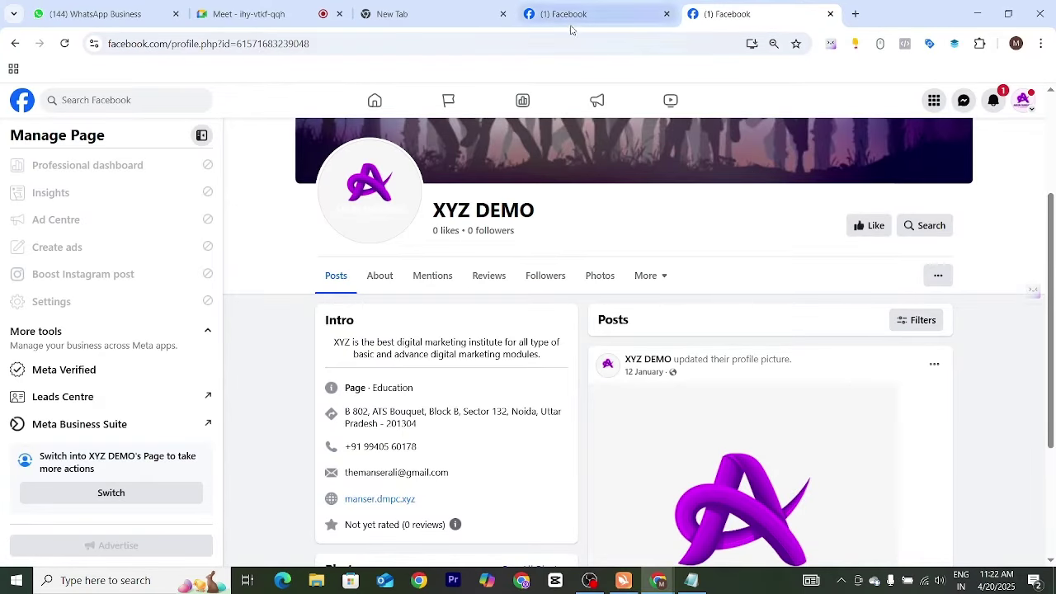
scroll(858, 330, up, 3)
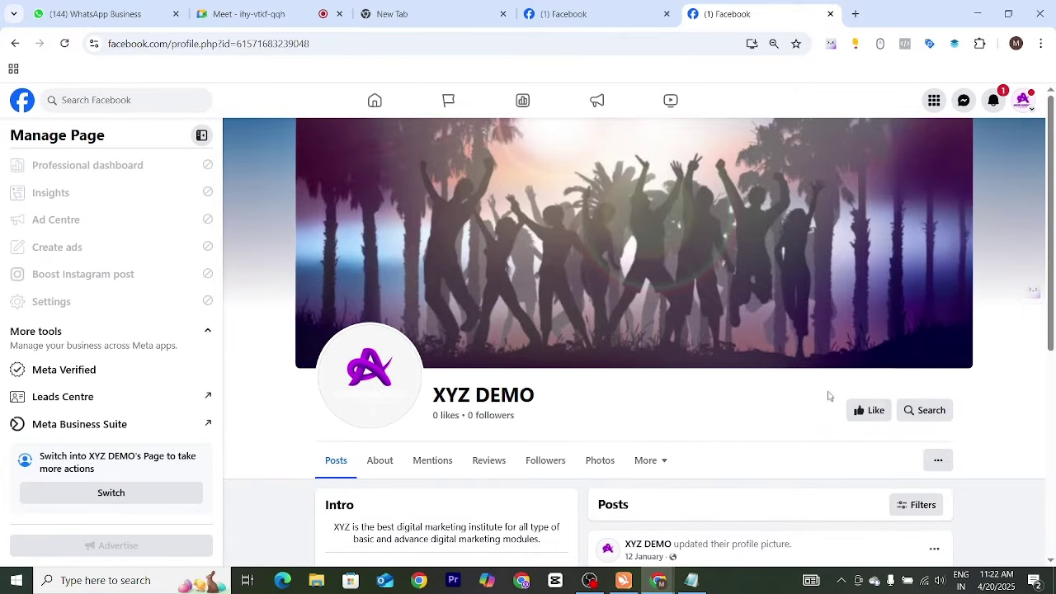
Step: Add a WhatsApp button as the Page's action button
click(594, 14)
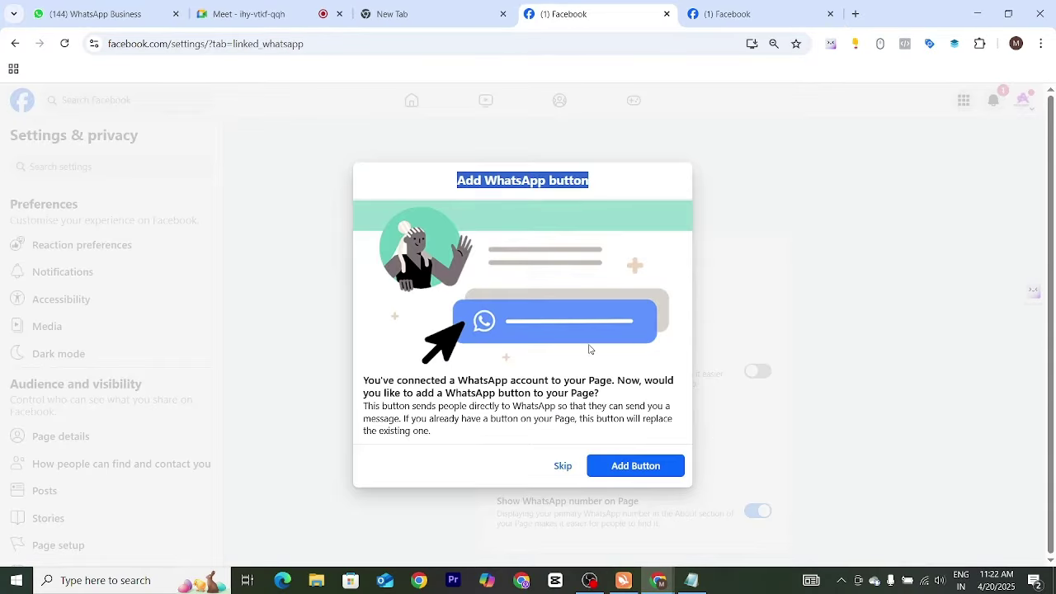
click(451, 190)
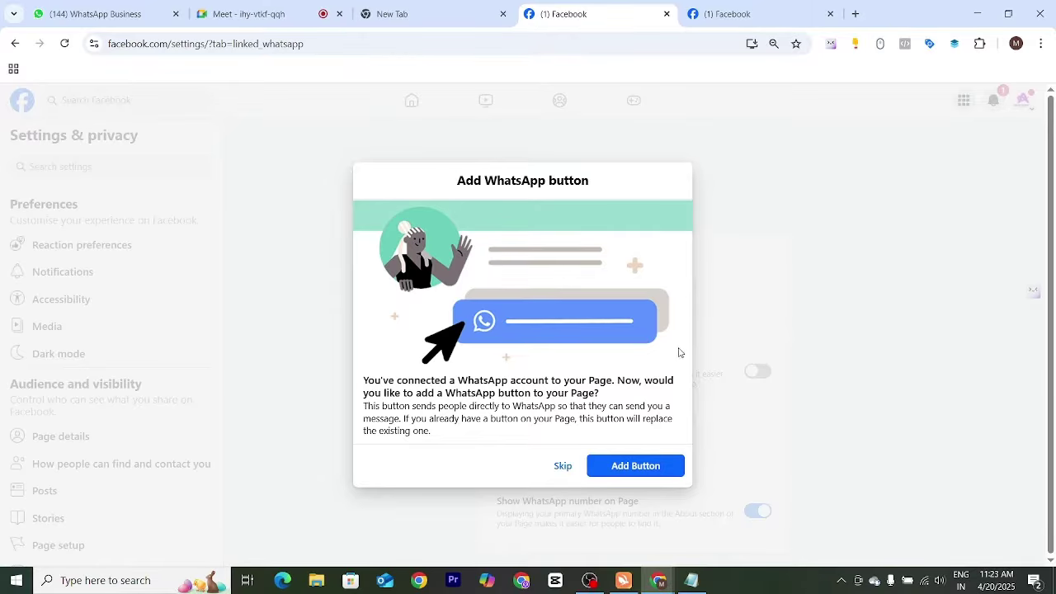
click(641, 466)
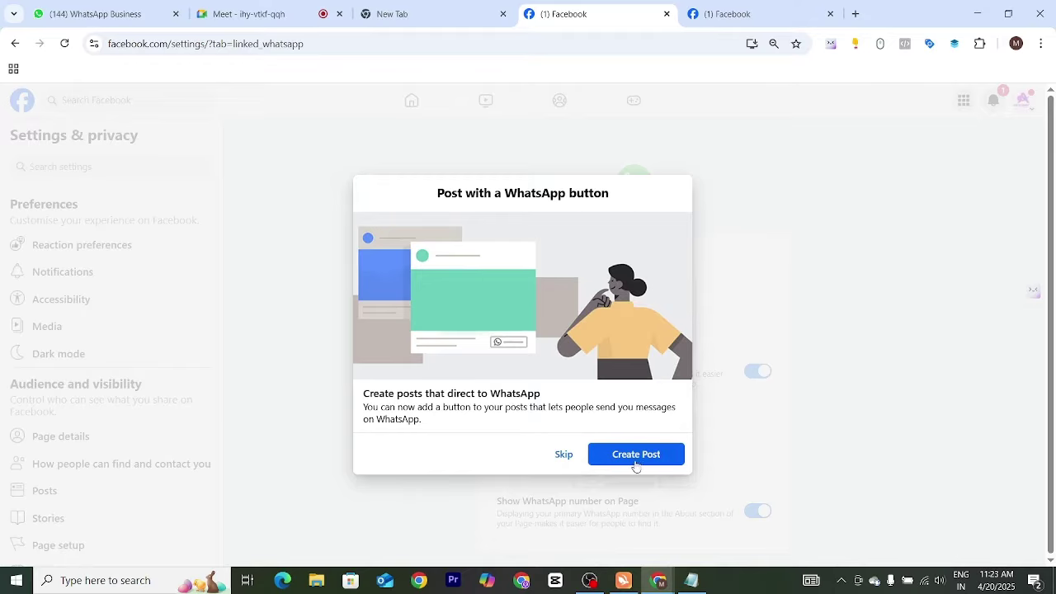
Step: Skip the WhatsApp post suggestion, cancel the ad offer, and return to the setup checklist
click(565, 455)
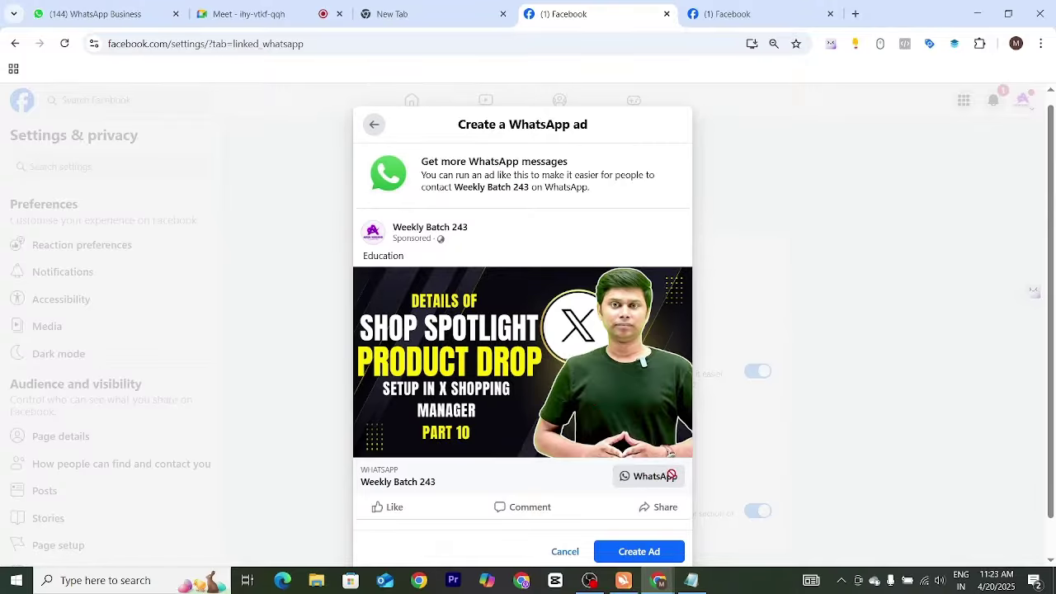
scroll(660, 477, down, 2)
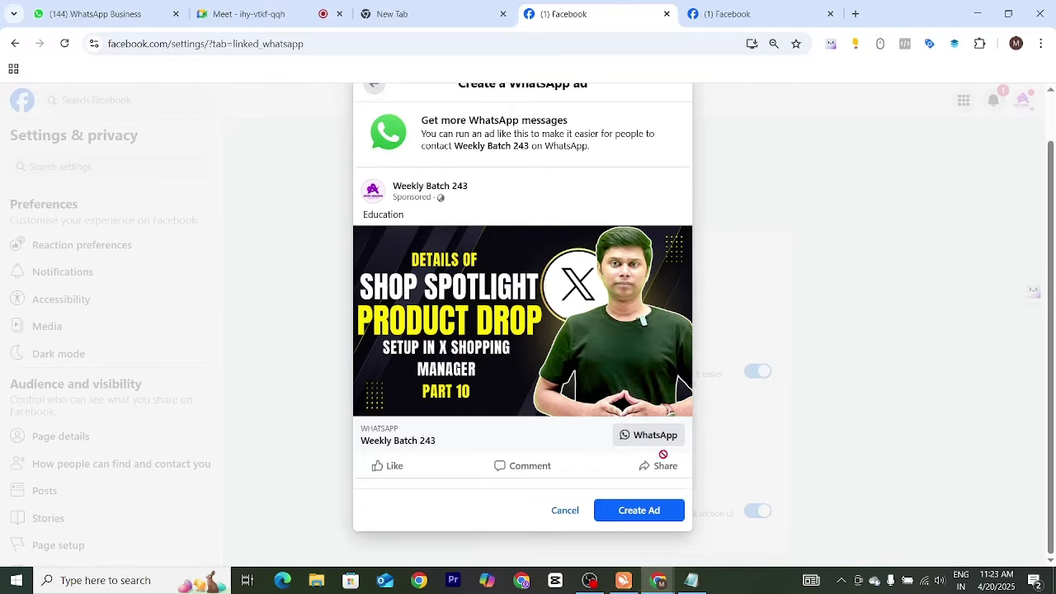
scroll(662, 456, up, 2)
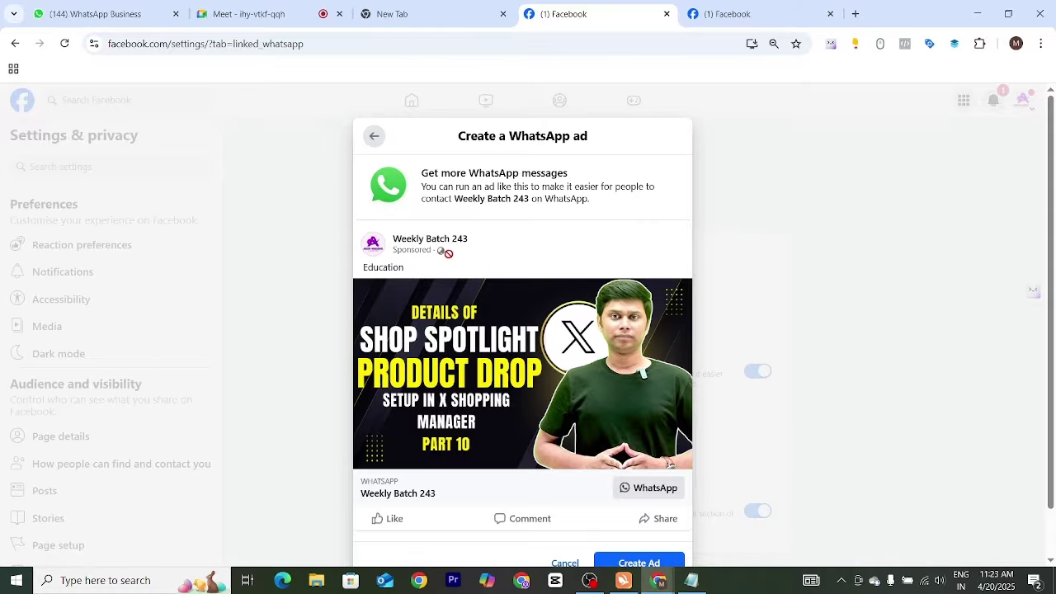
scroll(694, 526, down, 2)
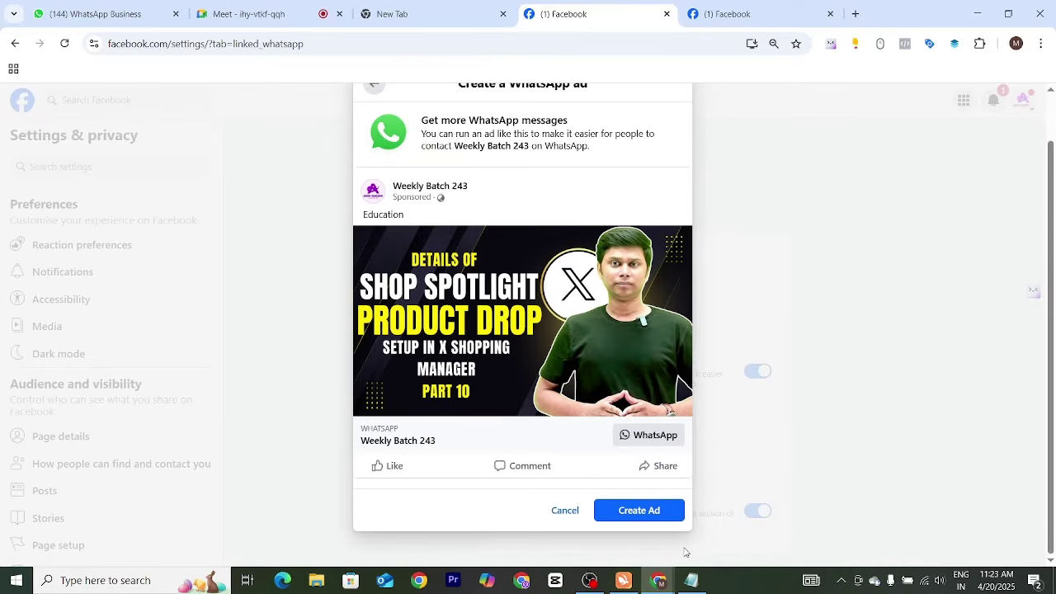
click(565, 511)
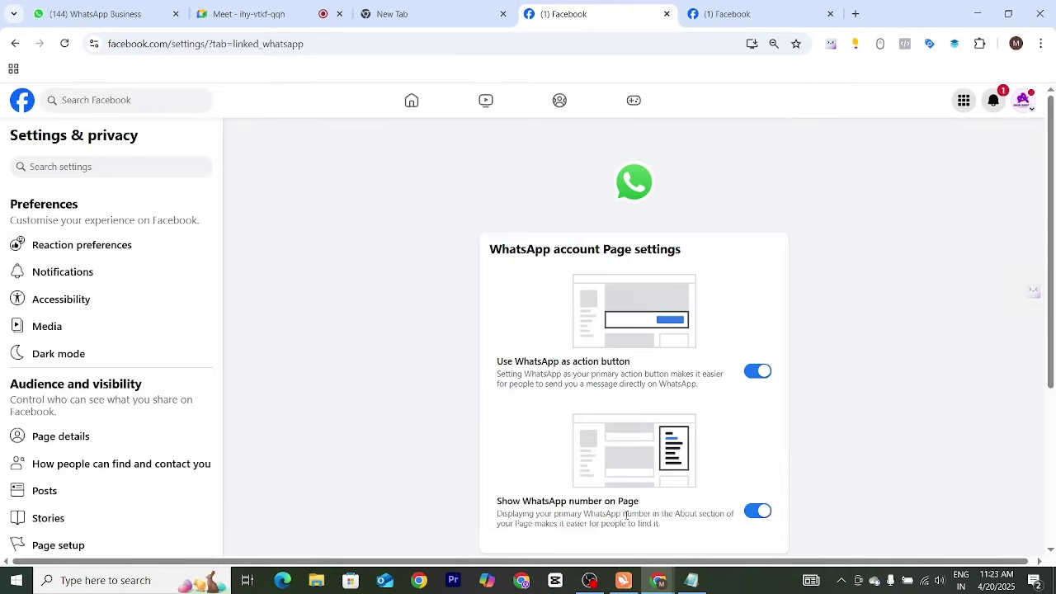
scroll(658, 369, down, 3)
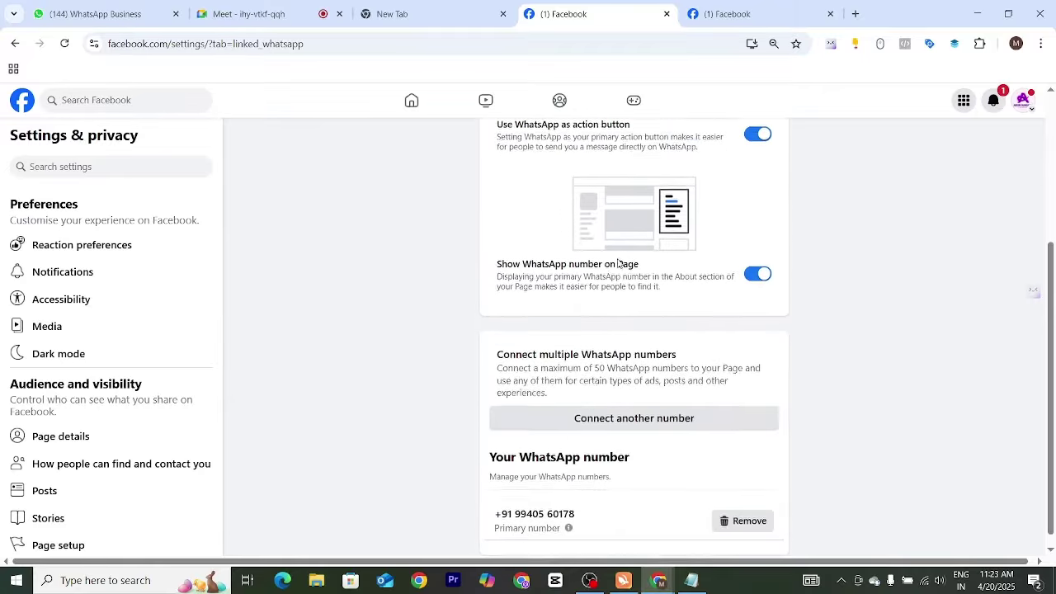
scroll(619, 256, up, 2)
scroll(549, 283, down, 1)
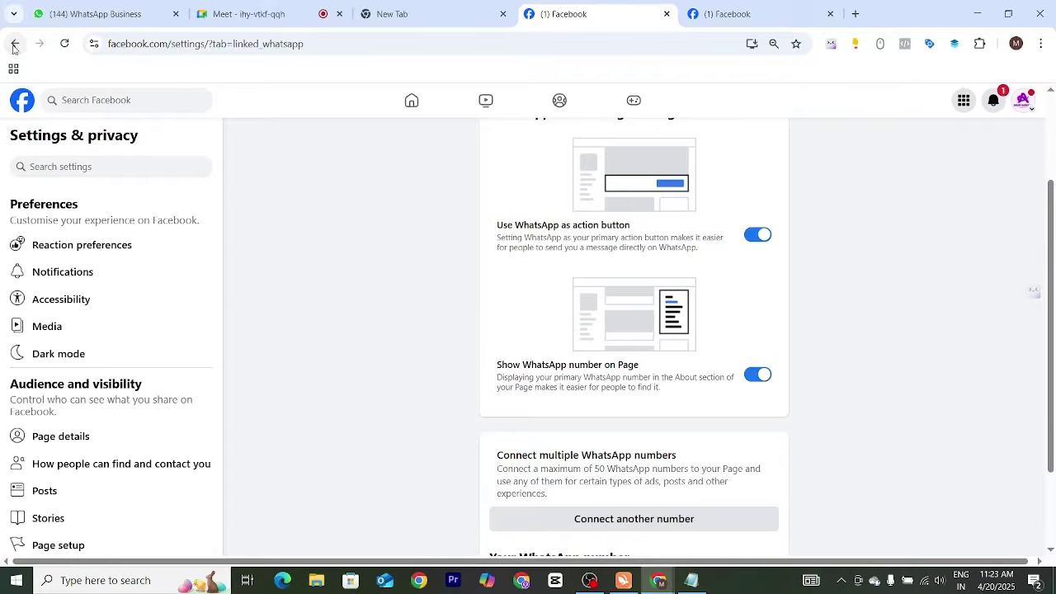
click(14, 46)
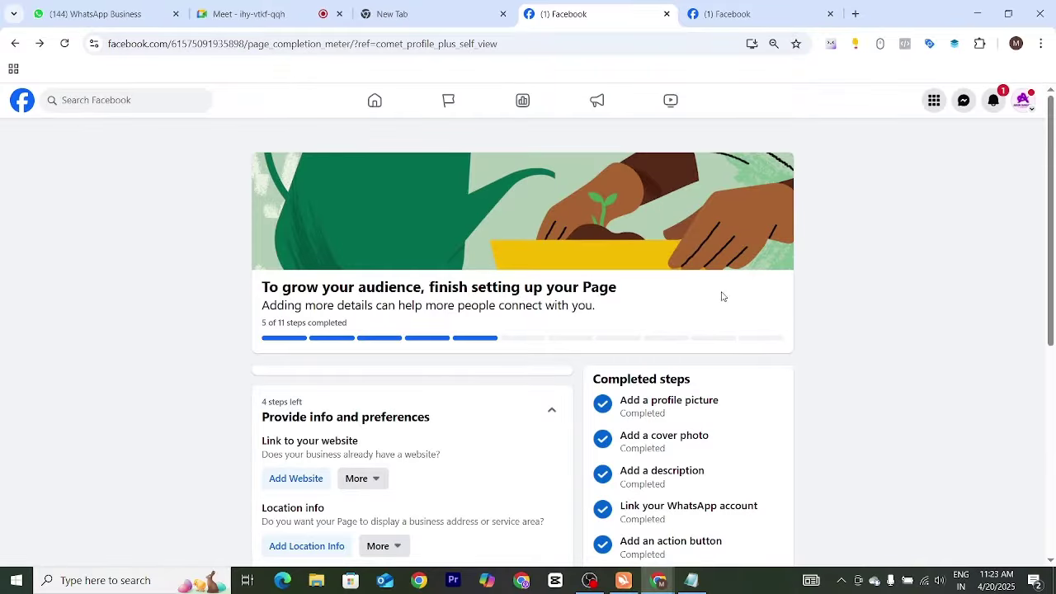
Step: Scroll to 'Link to your website' and choose Add Website for Weekly Batch 243
scroll(721, 297, down, 3)
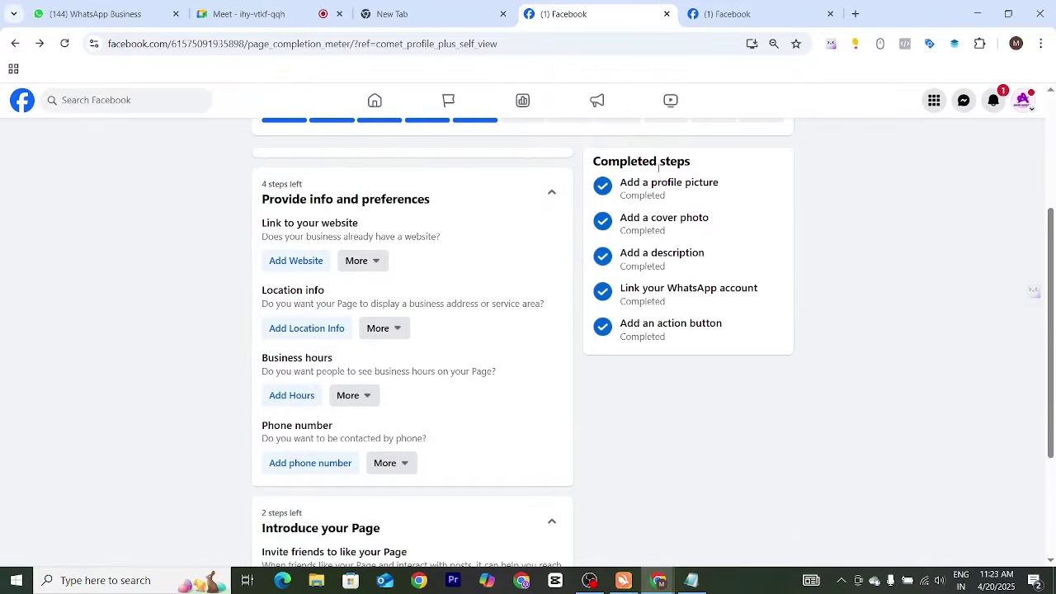
drag(621, 182, 719, 183)
drag(620, 218, 712, 231)
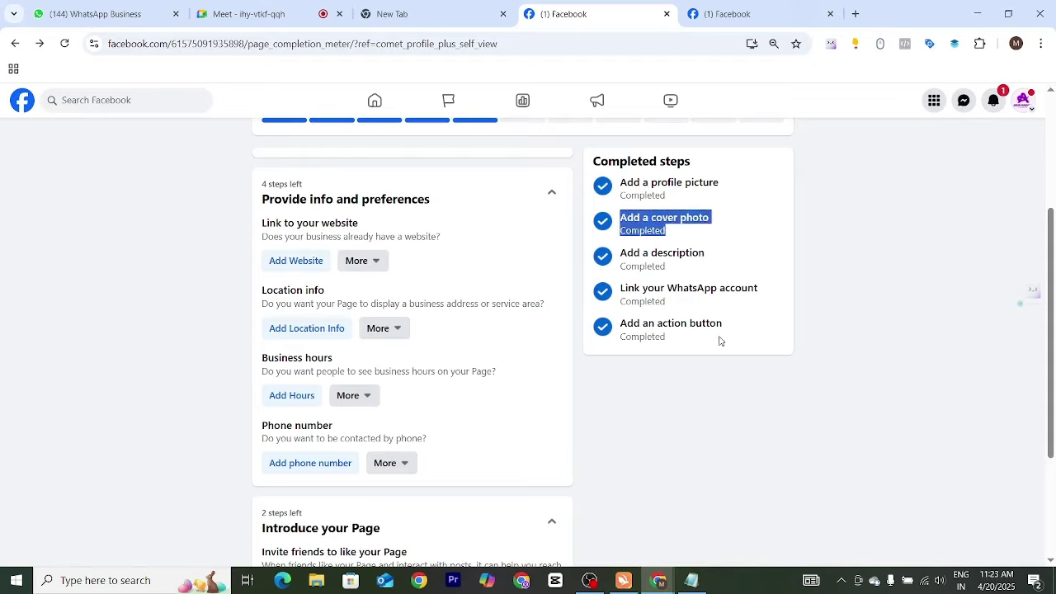
drag(670, 336, 624, 330)
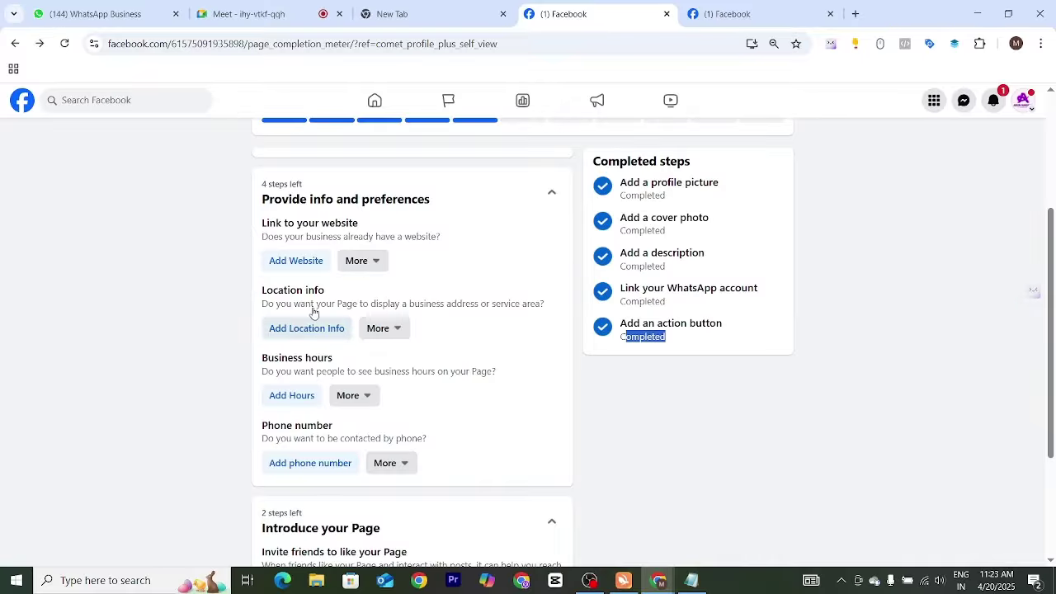
click(292, 263)
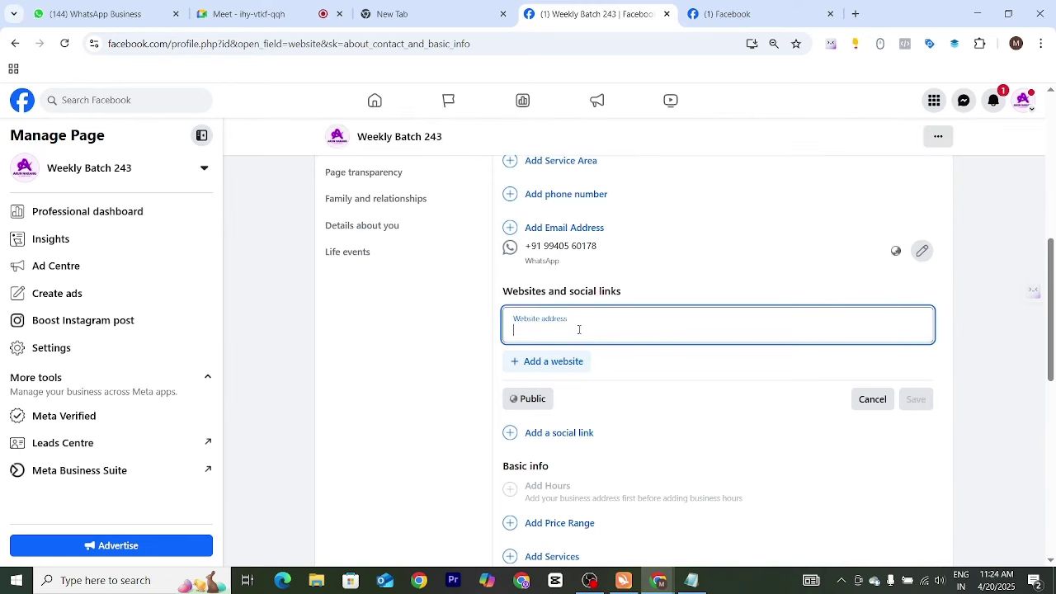
click(855, 15)
text(manser.dmpc.xyz)
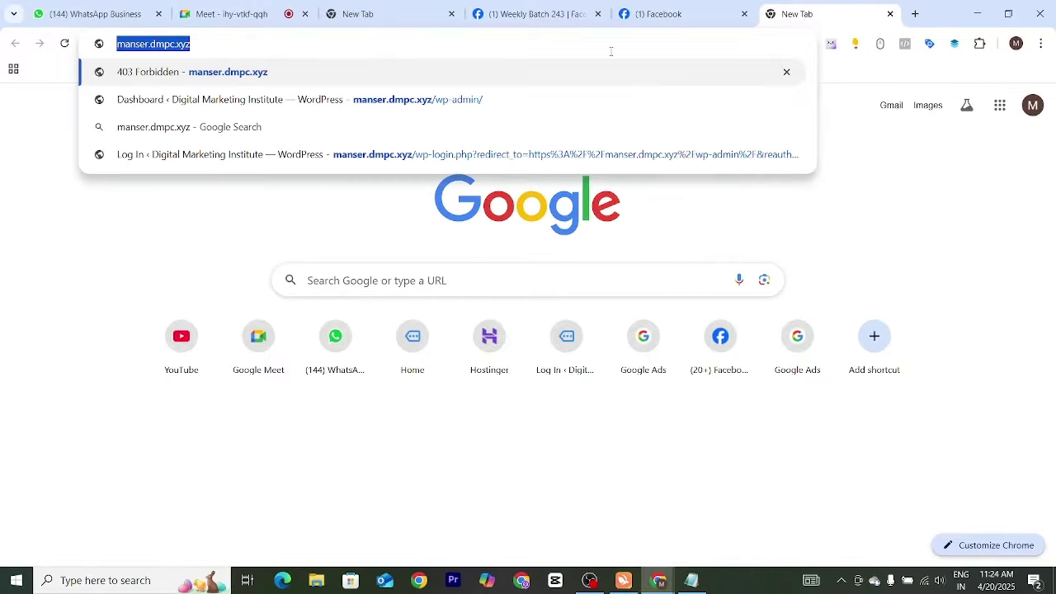
click(653, 14)
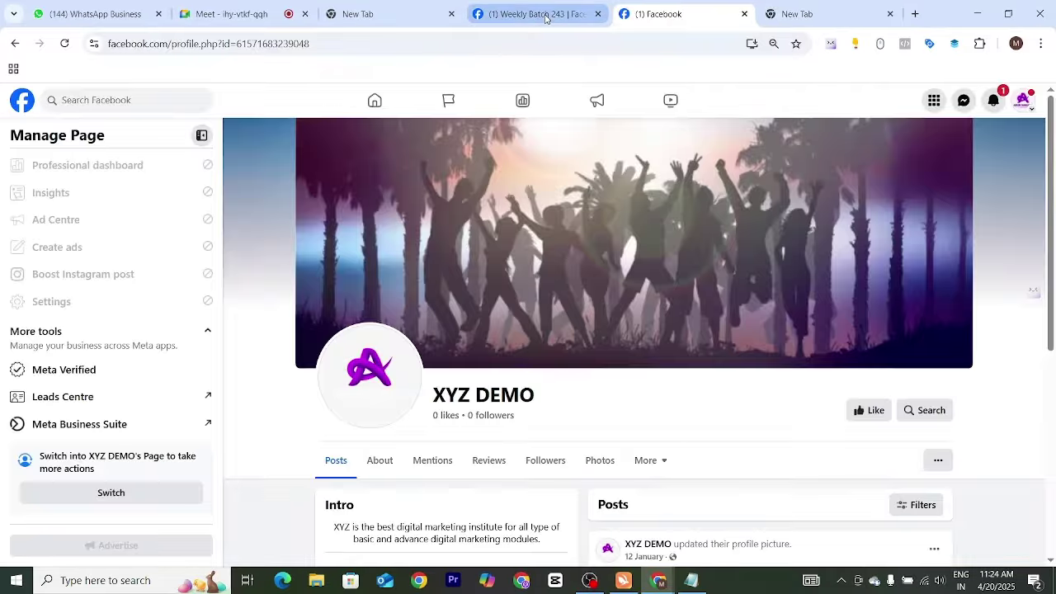
click(532, 14)
text(http://manser.dmpc.xyz/)
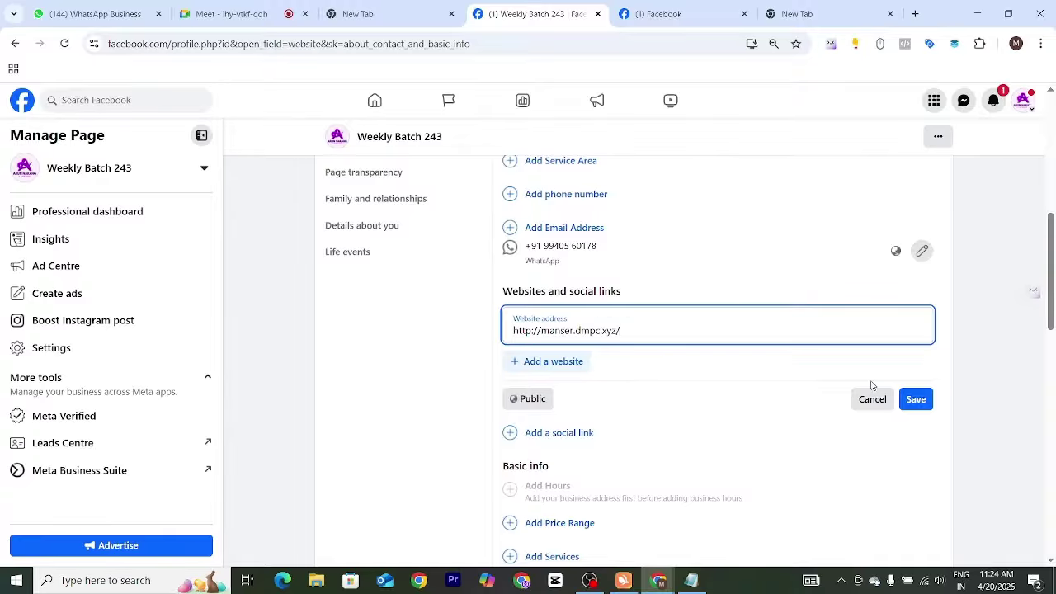
click(913, 404)
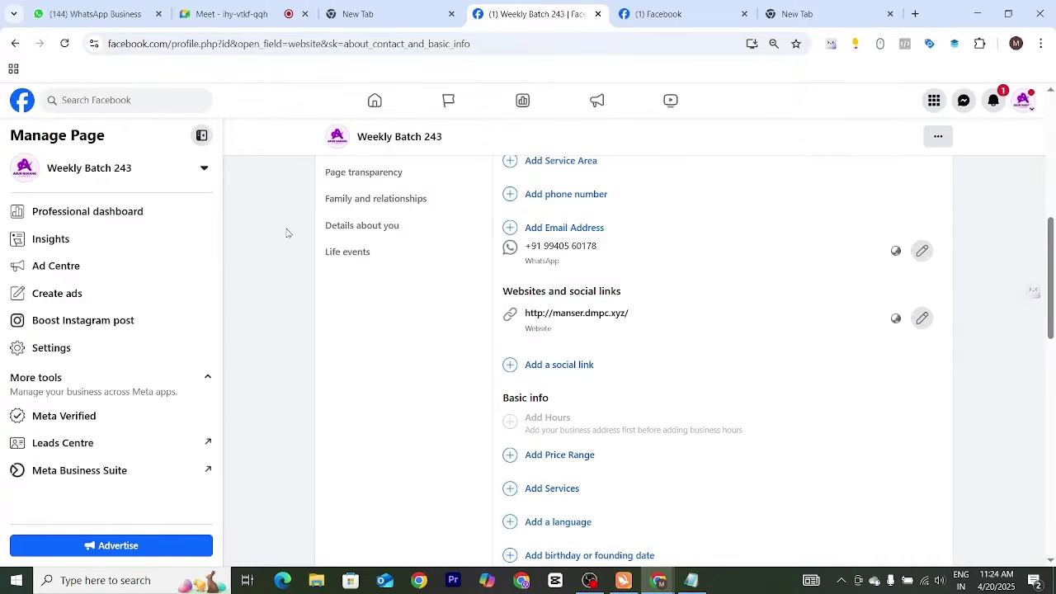
Step: Go back from the About page to the Page setup checklist
scroll(450, 367, up, 6)
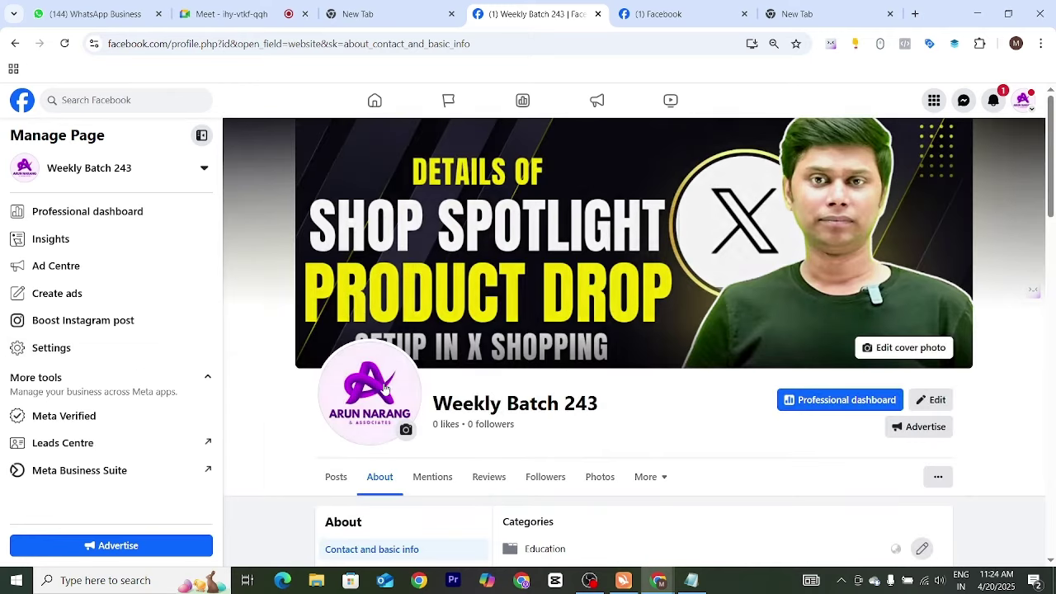
click(382, 387)
click(259, 373)
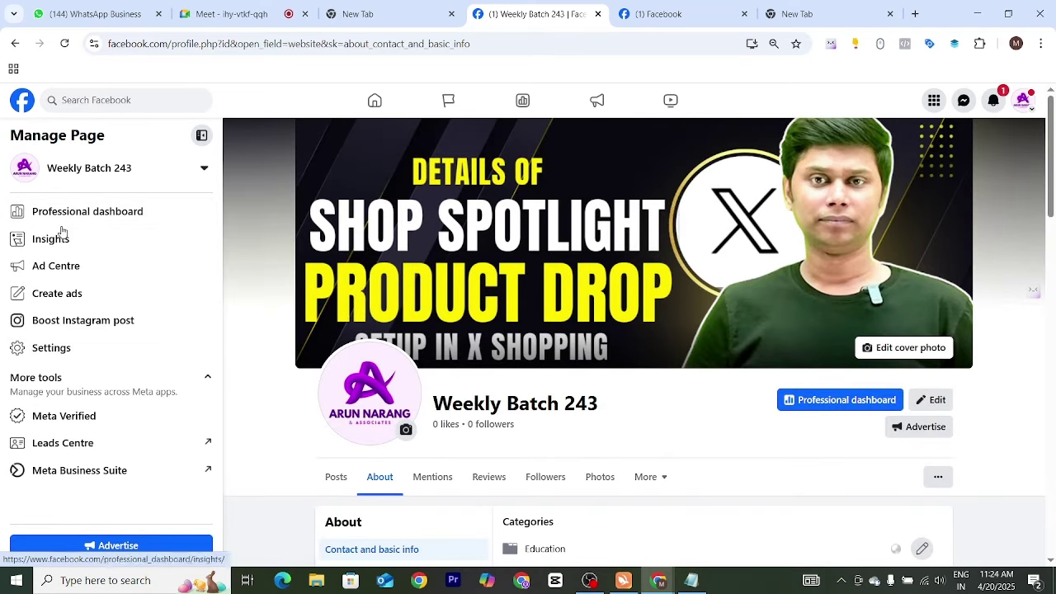
click(15, 43)
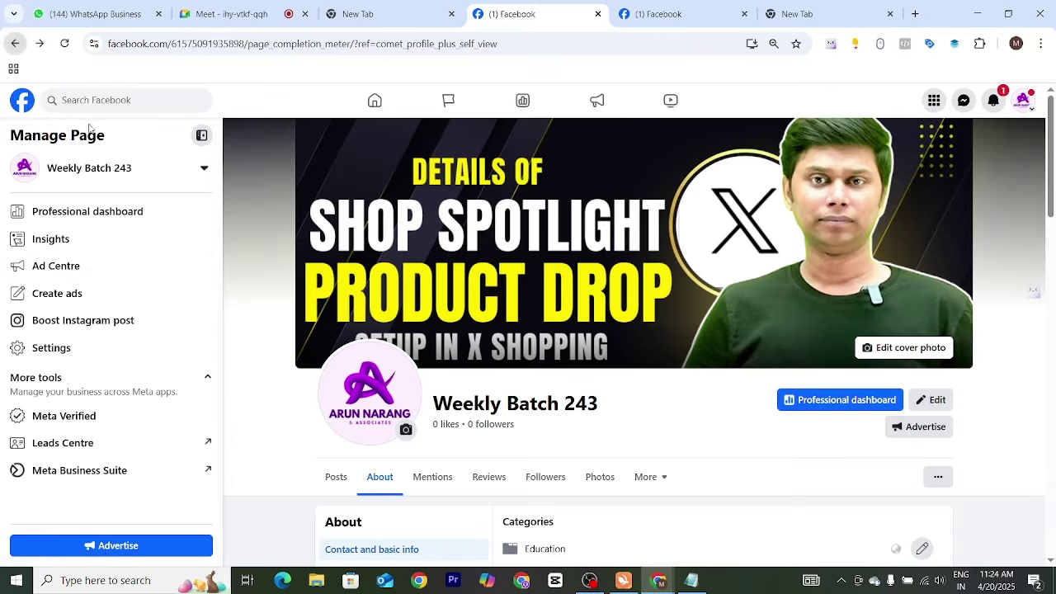
Step: Fill the Page's location from a saved address suggestion and choose Noida as the city
scroll(486, 377, down, 3)
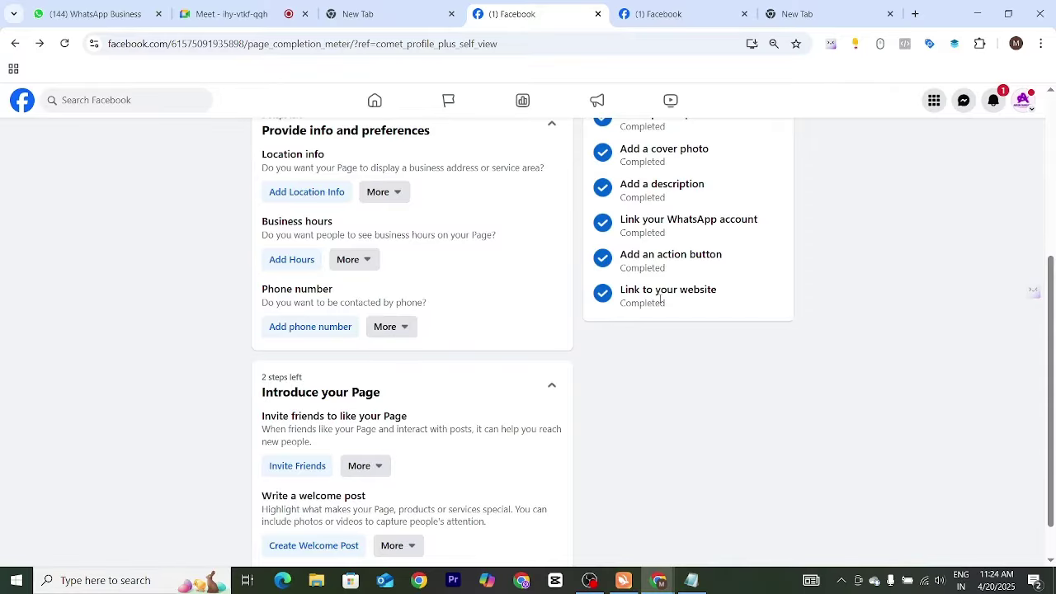
scroll(330, 288, up, 2)
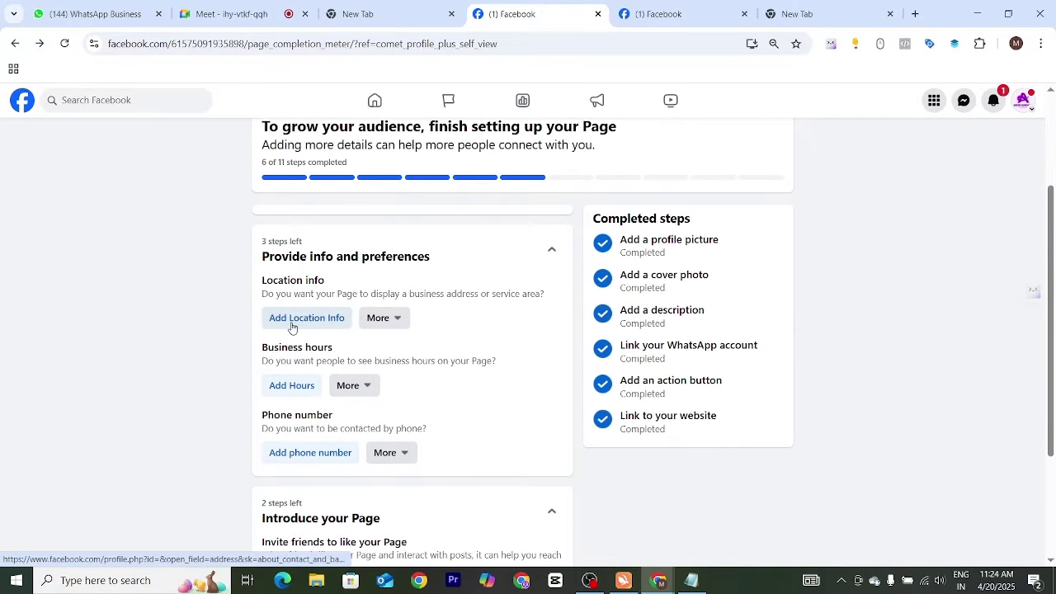
drag(261, 280, 334, 280)
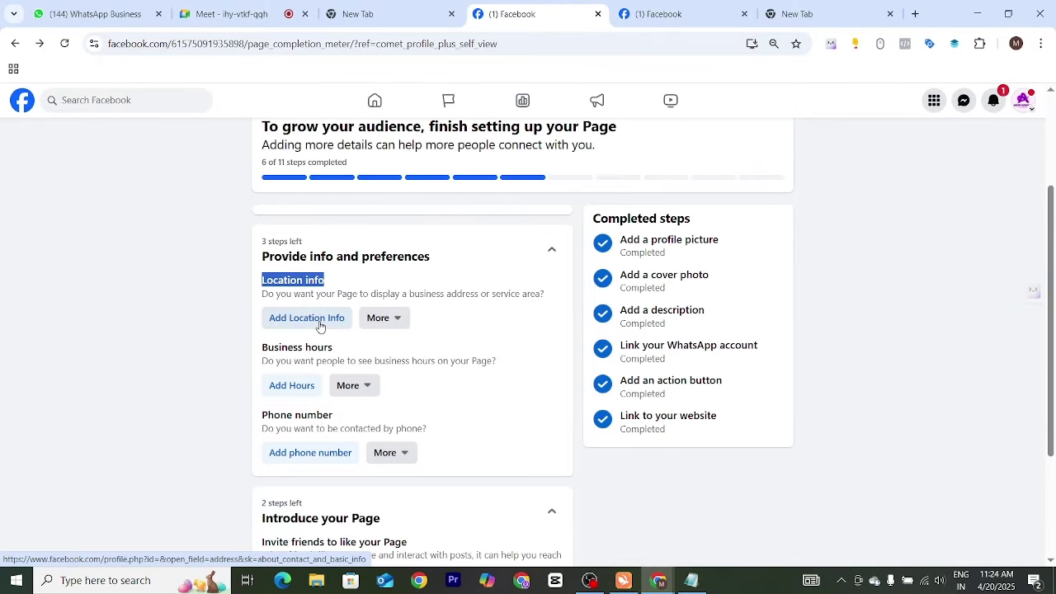
click(295, 324)
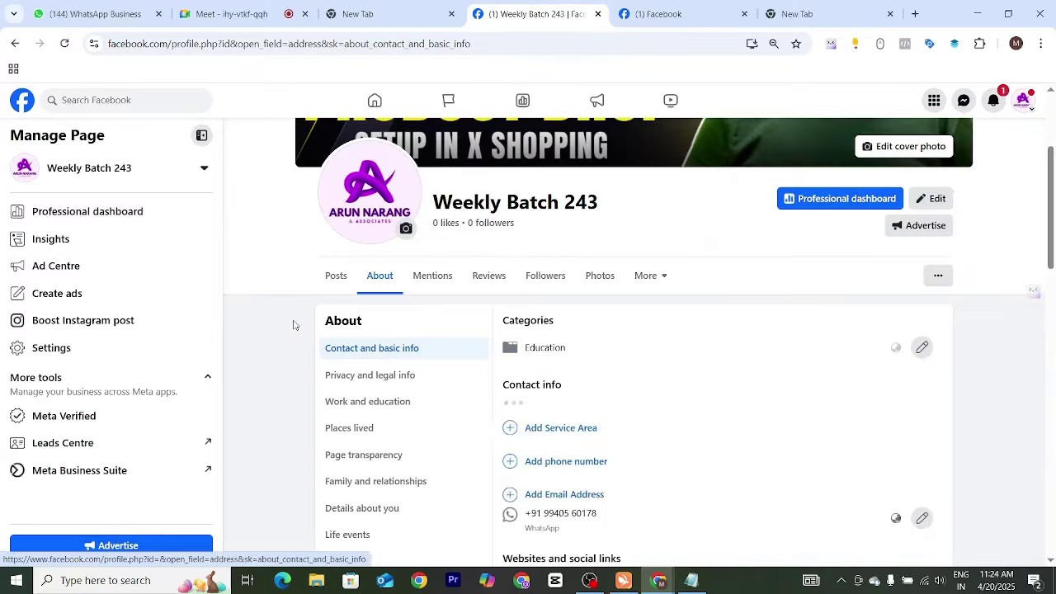
click(569, 425)
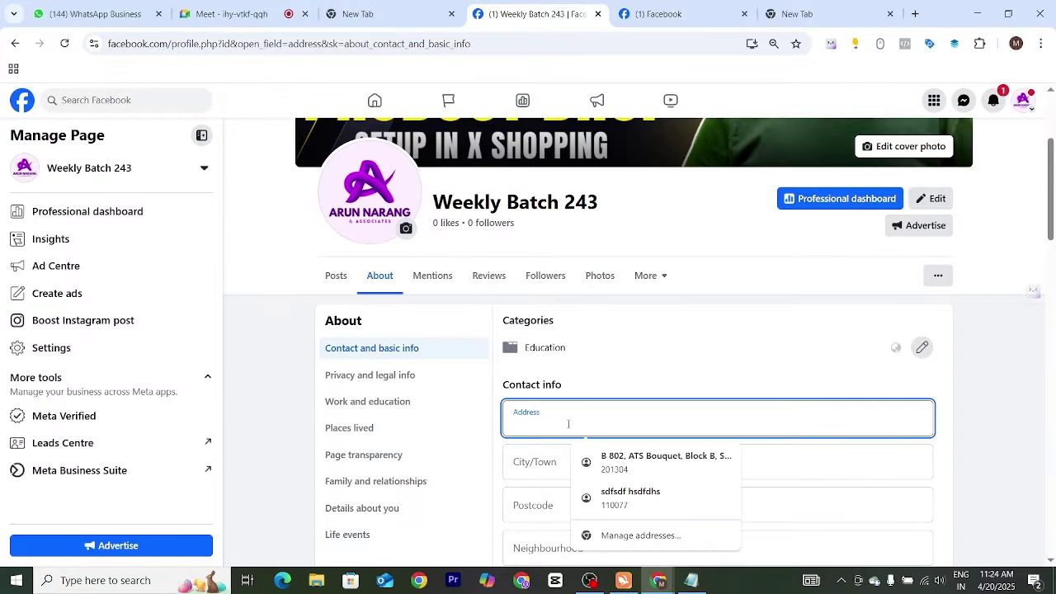
click(652, 459)
scroll(627, 405, down, 2)
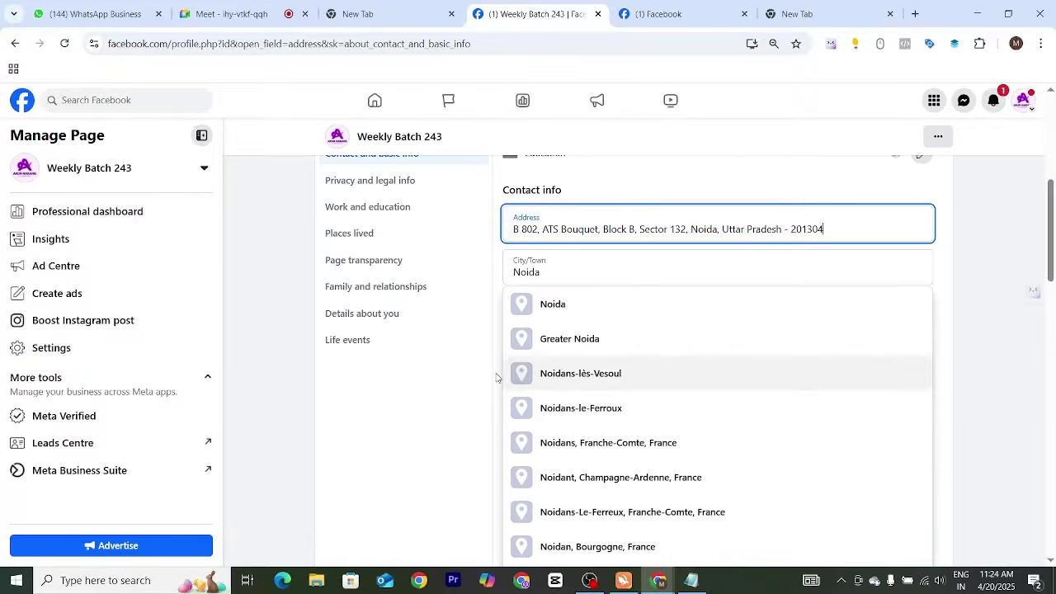
click(541, 305)
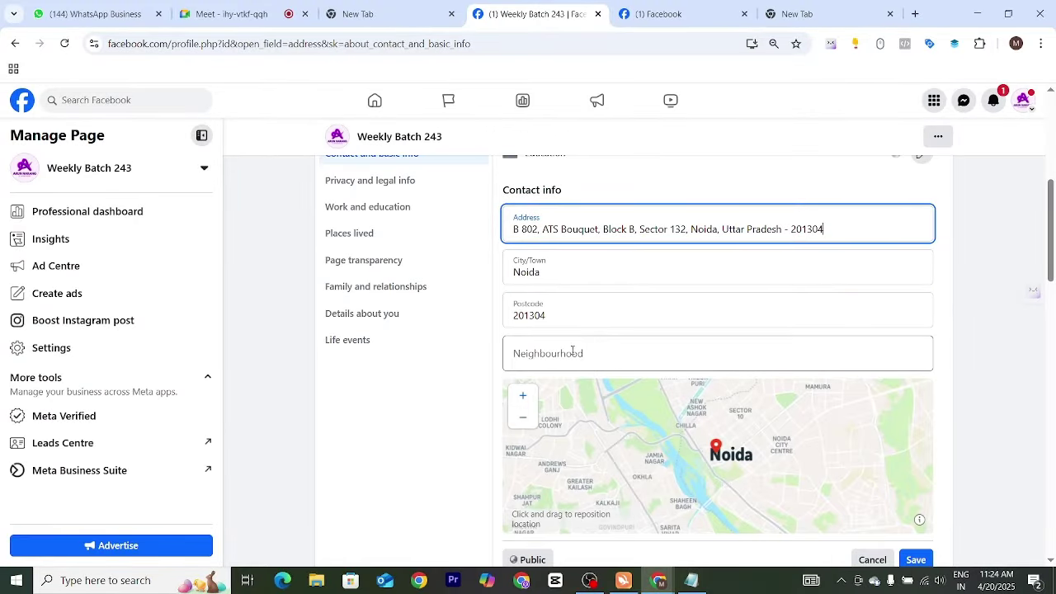
Step: Save the business address and return to the setup checklist
right_click(900, 354)
click(957, 360)
scroll(961, 371, down, 2)
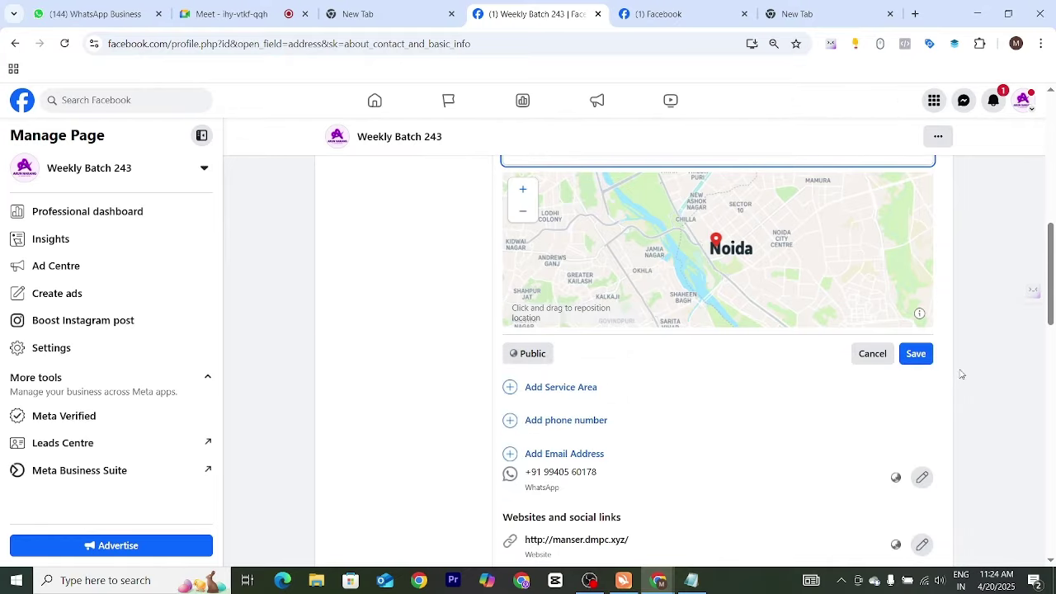
click(916, 354)
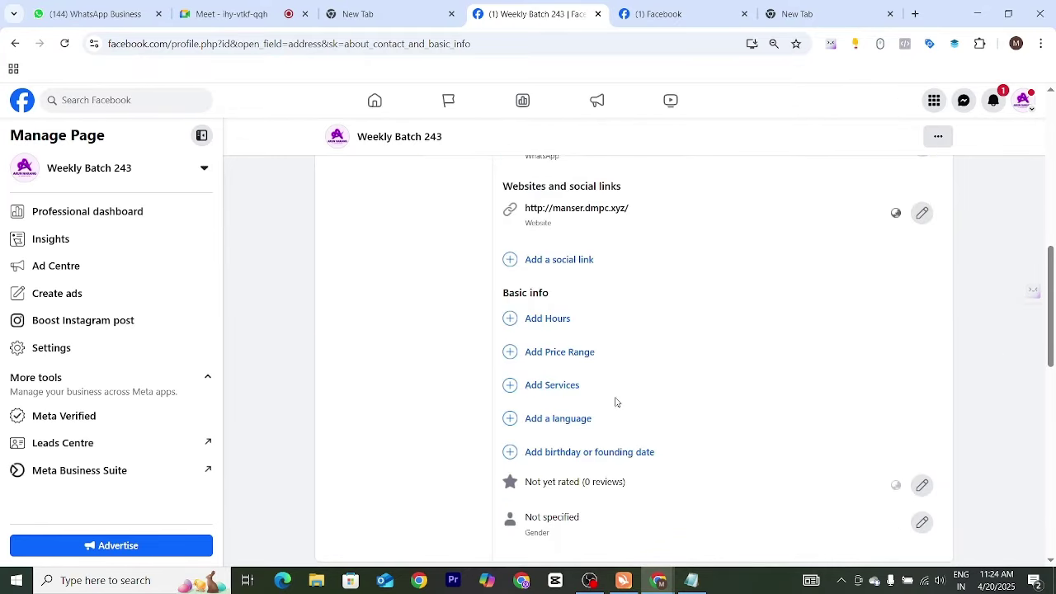
scroll(614, 402, up, 3)
scroll(618, 421, up, 1)
scroll(598, 406, down, 2)
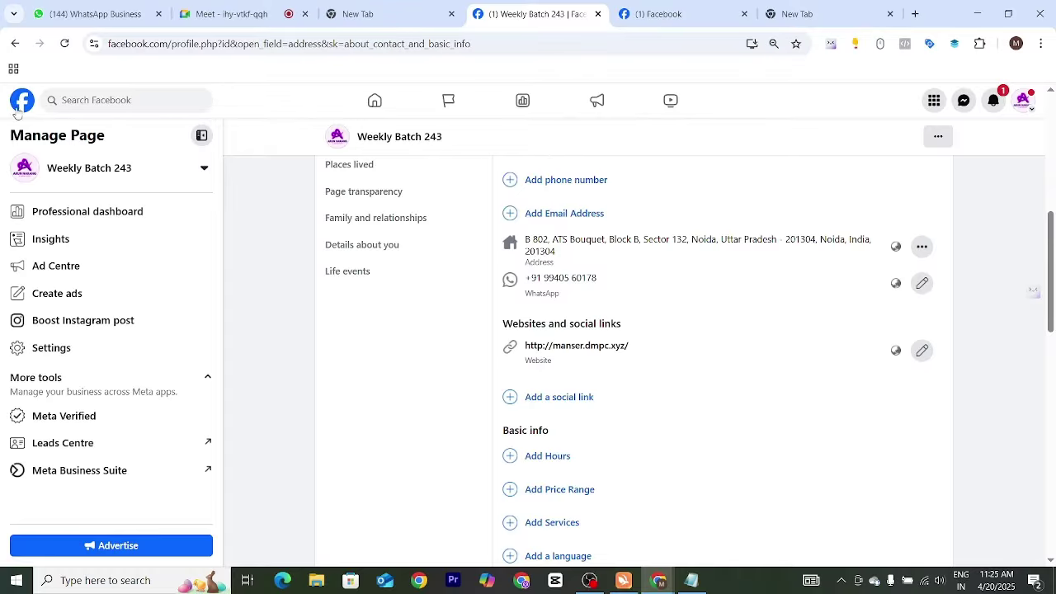
click(14, 42)
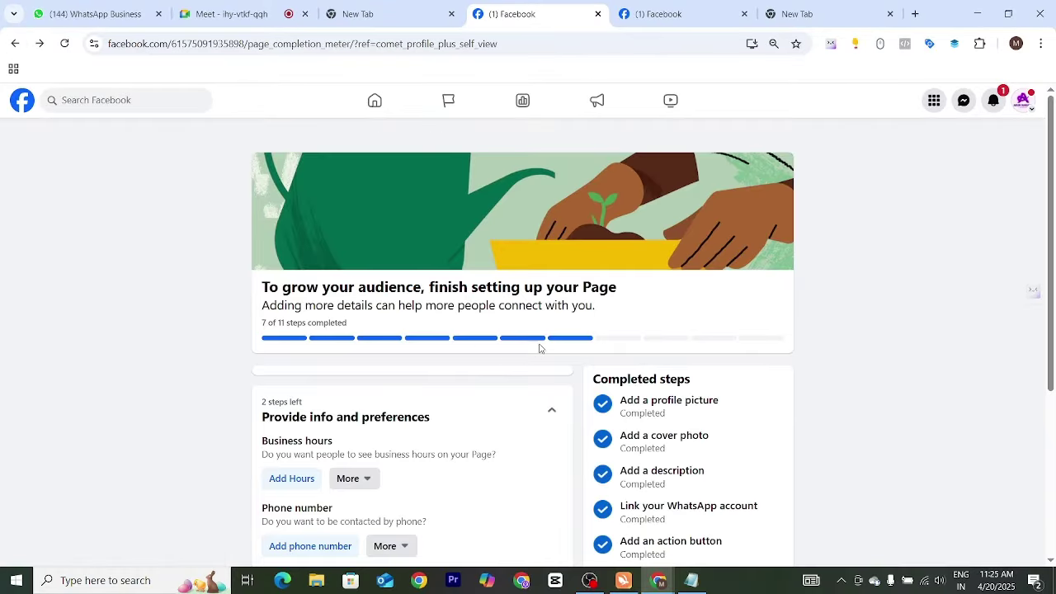
Step: Start adding business hours and choose 'Open during selected hours'
scroll(569, 352, down, 2)
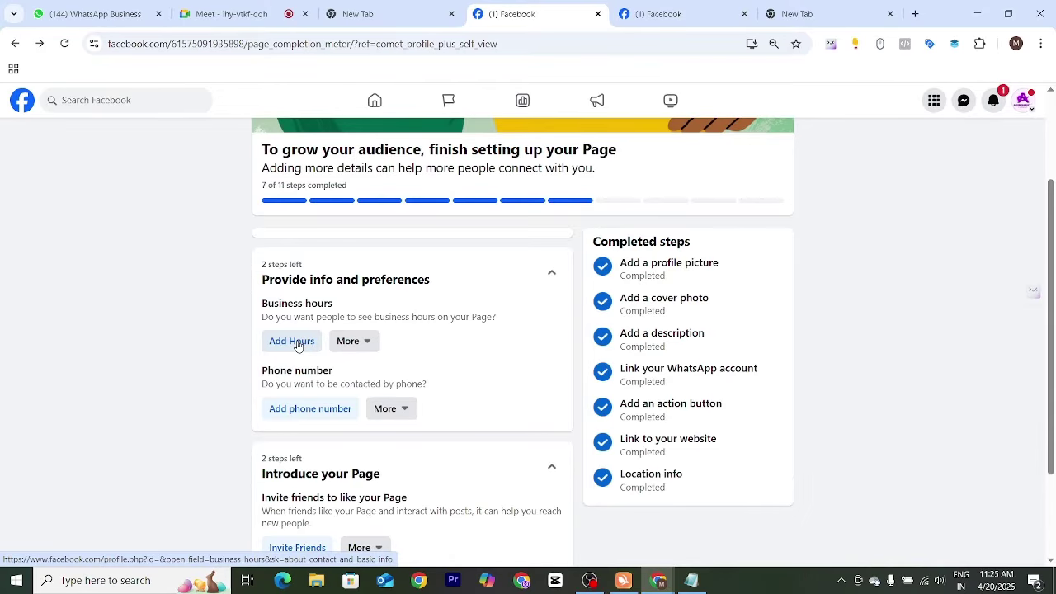
click(298, 345)
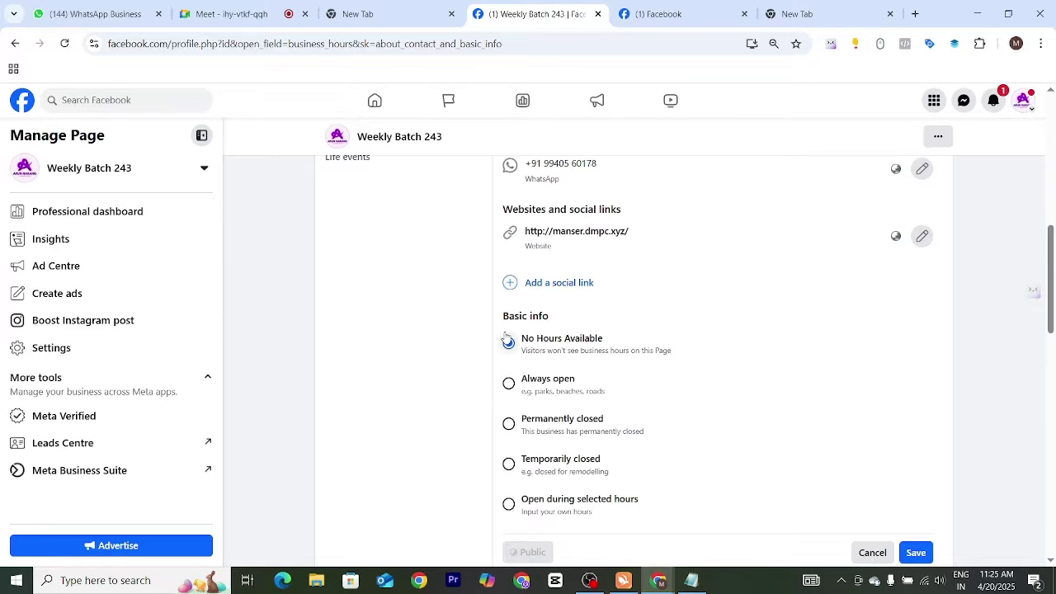
drag(585, 283, 503, 314)
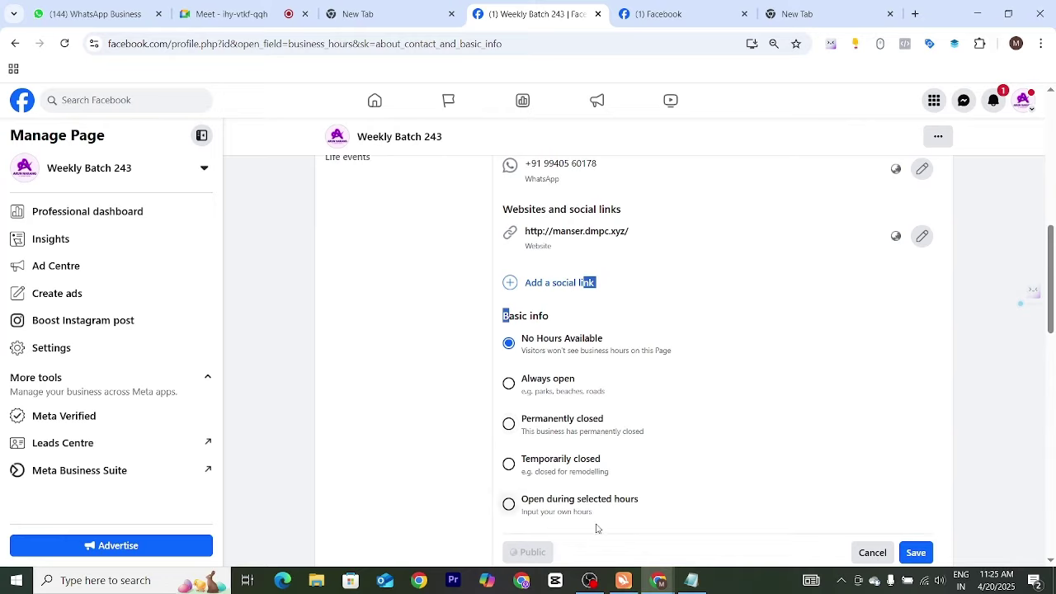
click(509, 505)
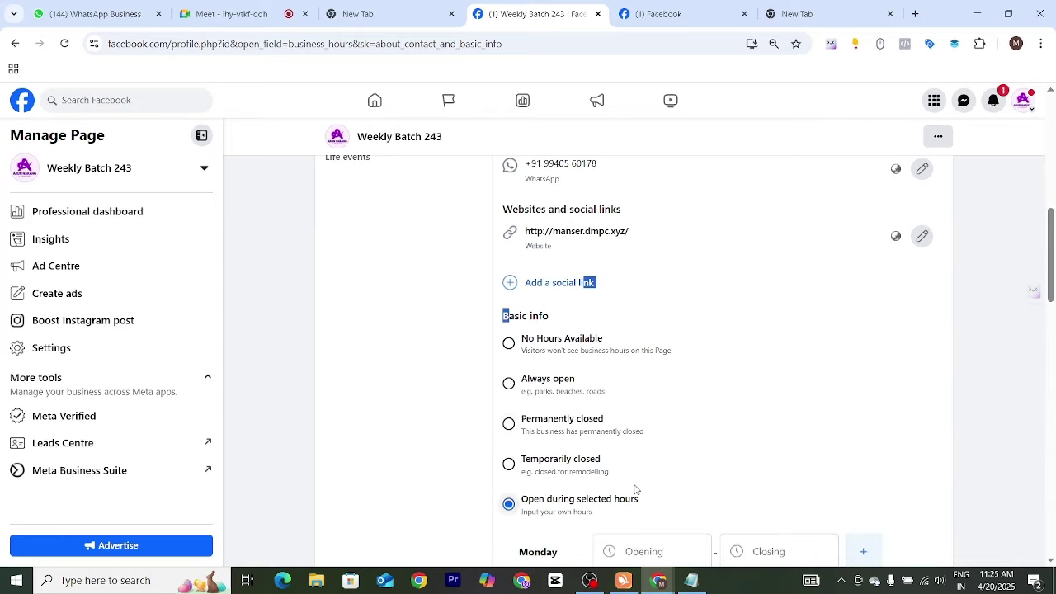
scroll(643, 445, down, 3)
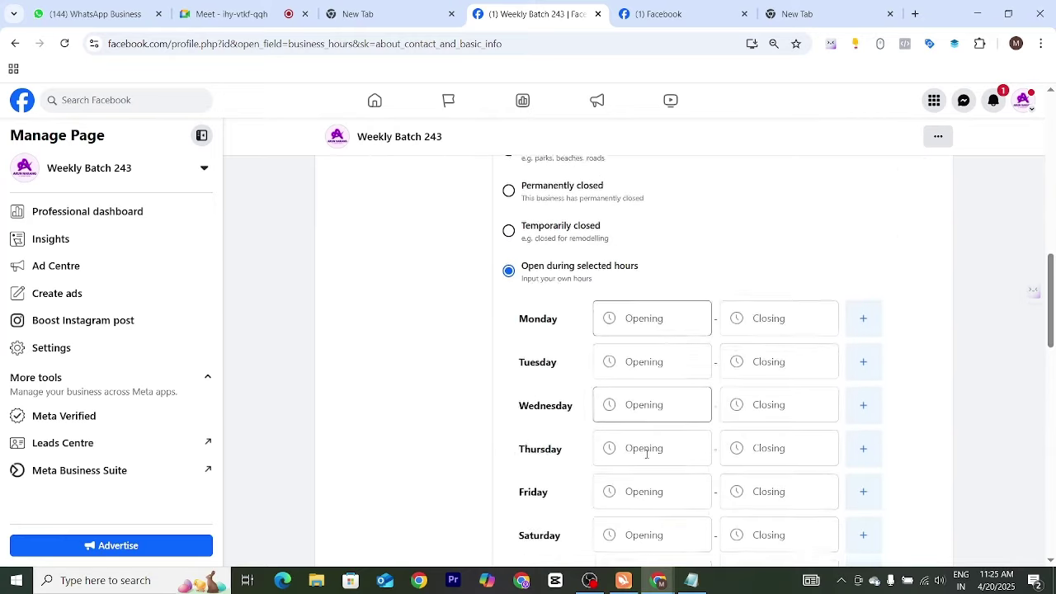
Step: Set Monday's opening time to 07:00 and closing time to 19:00
click(666, 311)
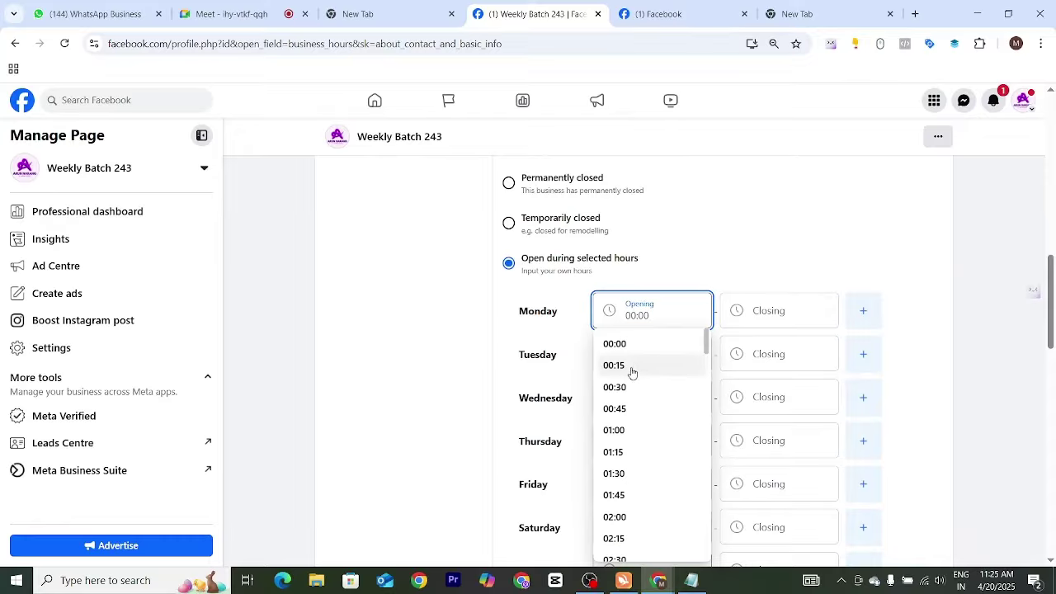
scroll(633, 482, down, 2)
scroll(635, 484, down, 5)
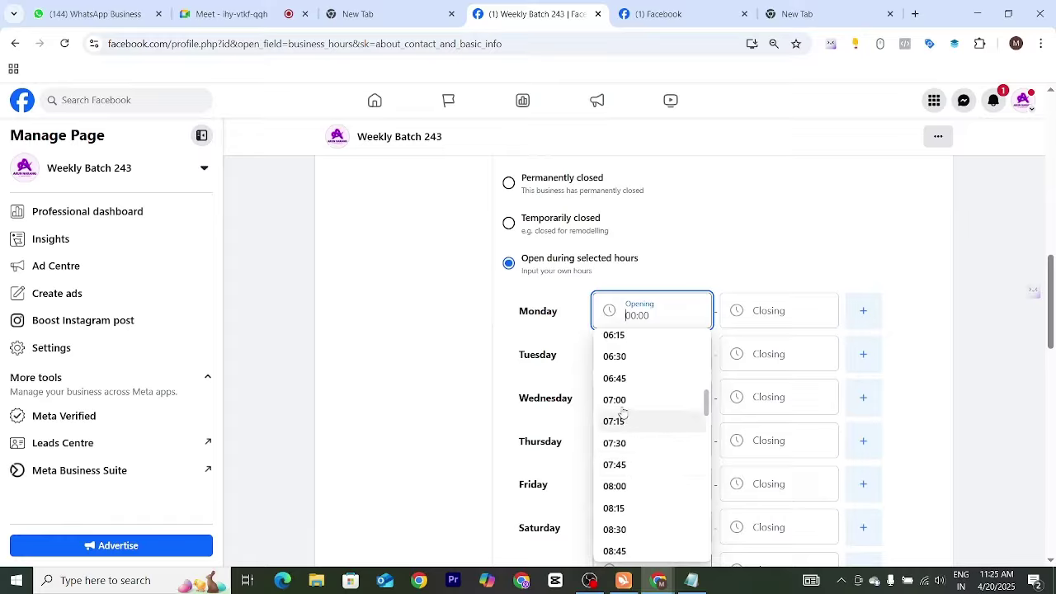
click(627, 399)
click(772, 309)
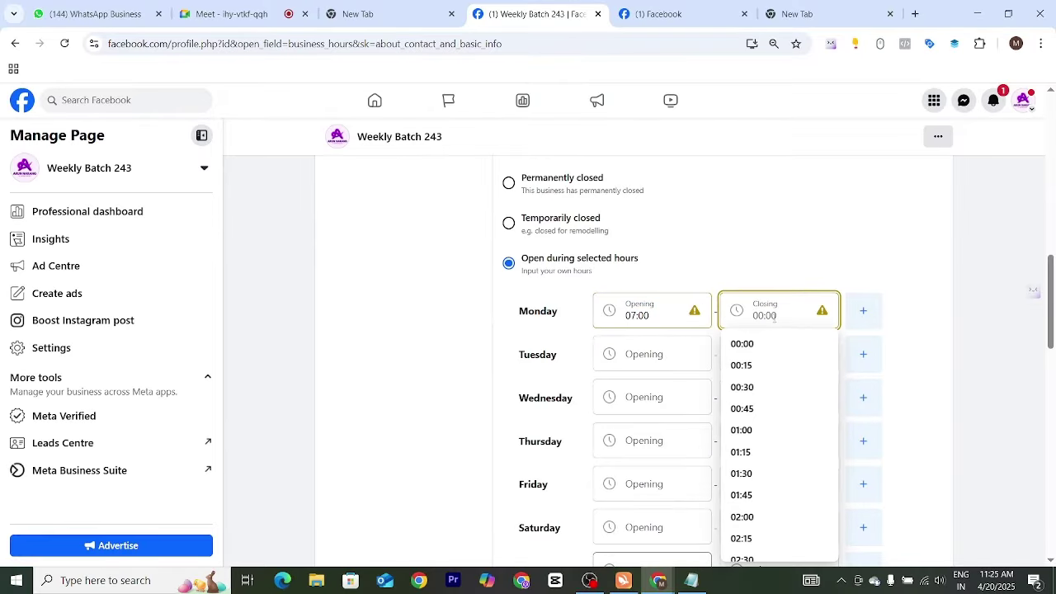
scroll(772, 501, down, 10)
scroll(774, 504, down, 5)
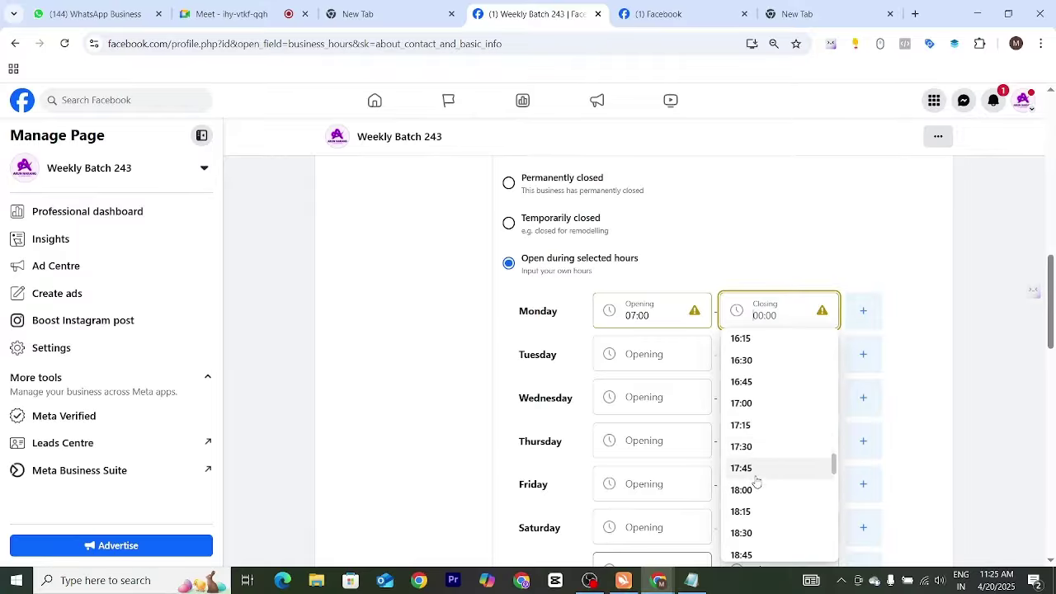
scroll(753, 479, down, 2)
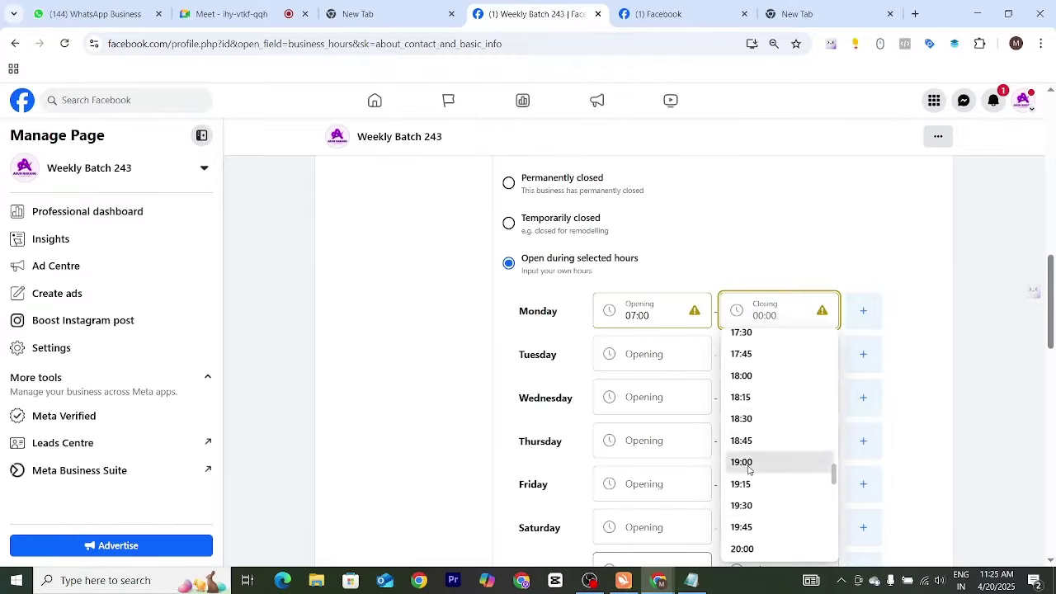
click(748, 463)
click(632, 320)
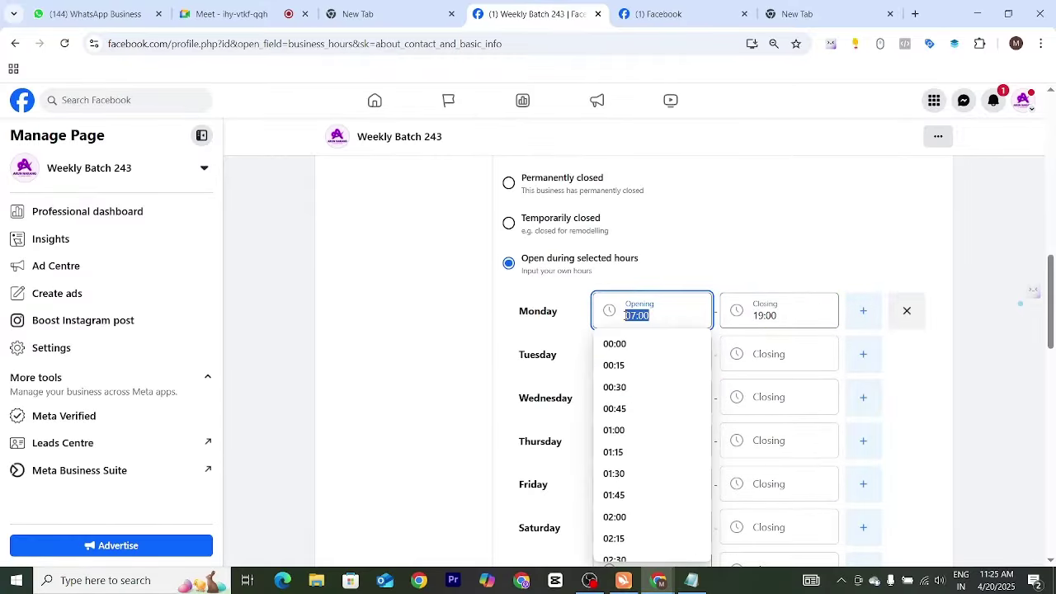
Step: Enter 07:00 as the opening time for Tuesday through Sunday
click(581, 374)
click(634, 357)
text(07:00)
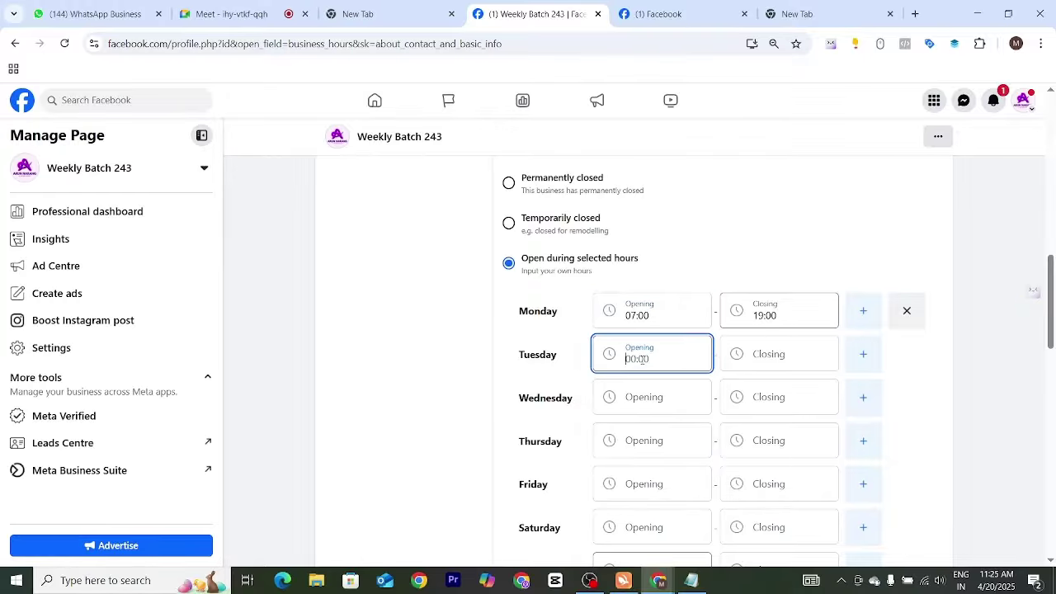
click(670, 407)
text(07:00)
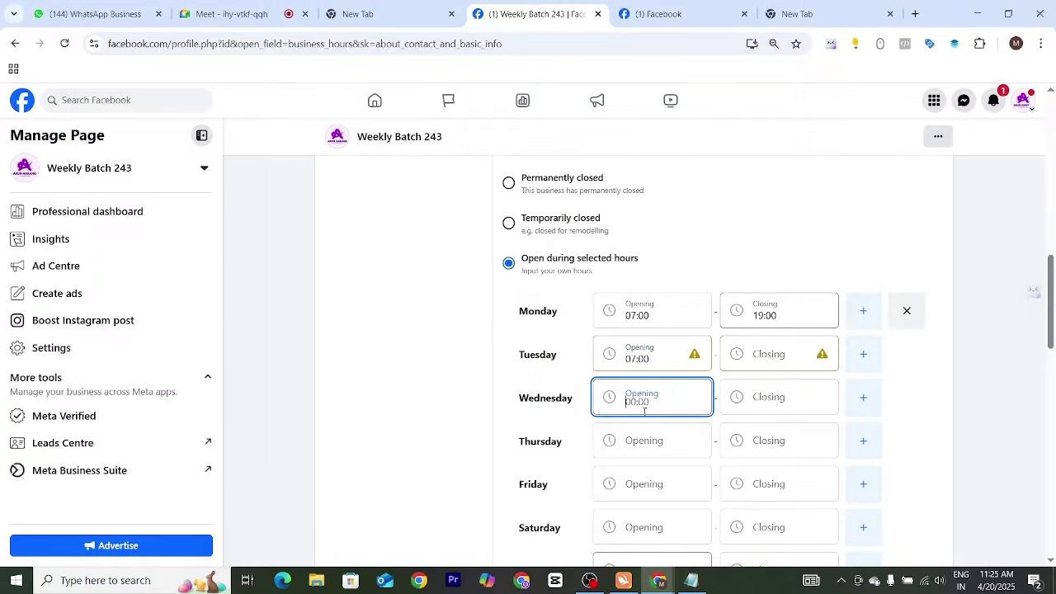
click(646, 446)
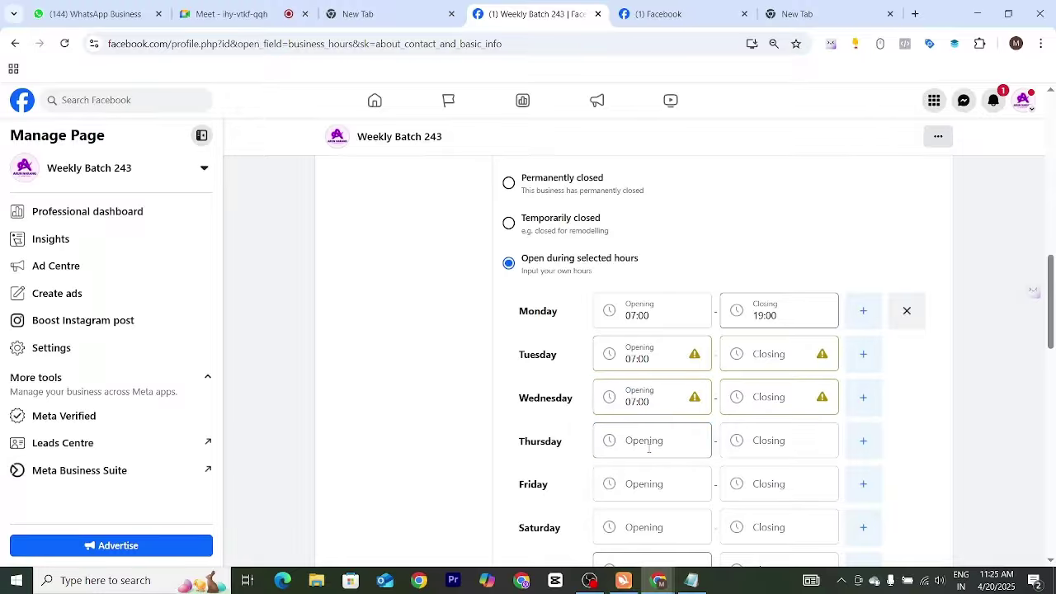
click(648, 443)
text(07:00)
click(650, 488)
click(653, 490)
text(07:00)
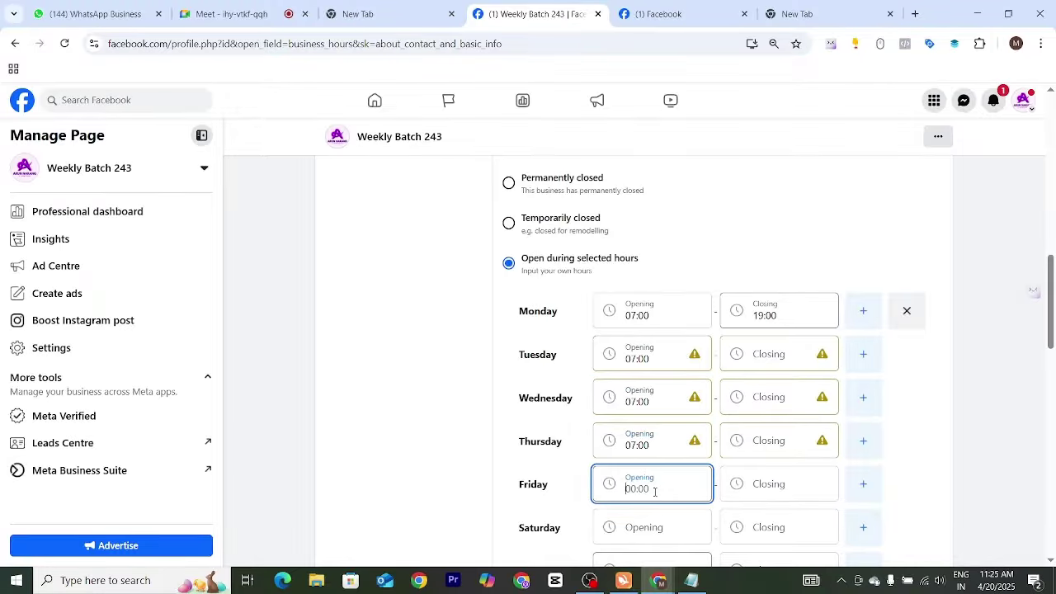
click(651, 527)
text(07:00)
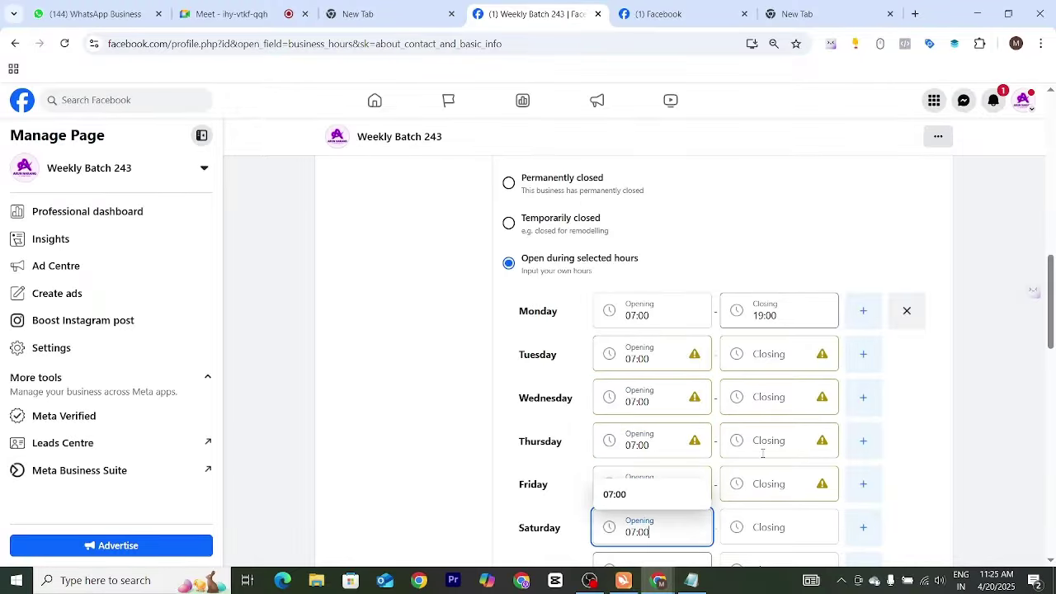
scroll(715, 466, down, 3)
click(632, 366)
text(07:00)
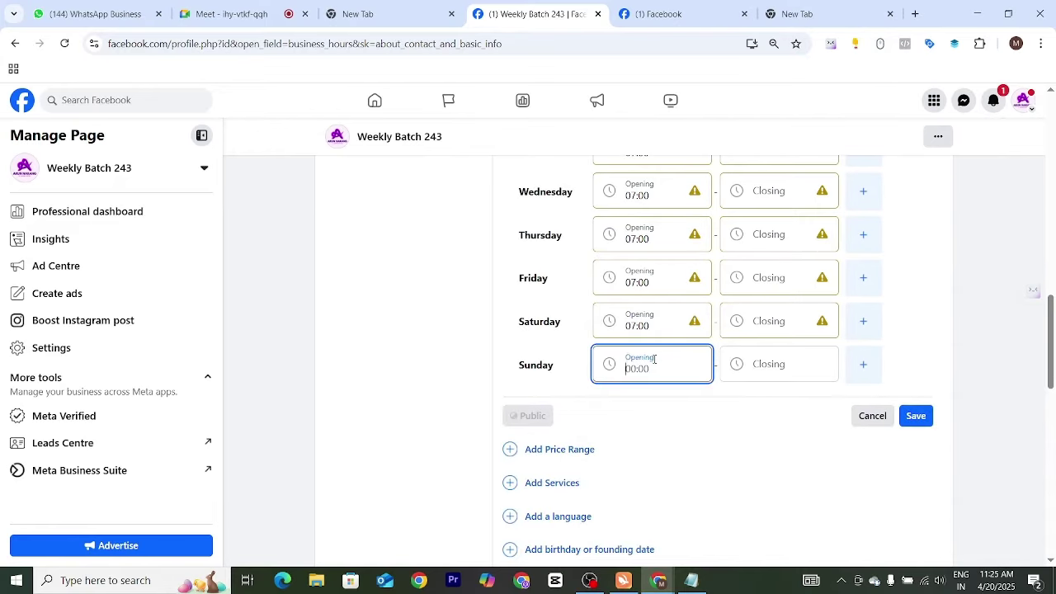
scroll(788, 280, up, 3)
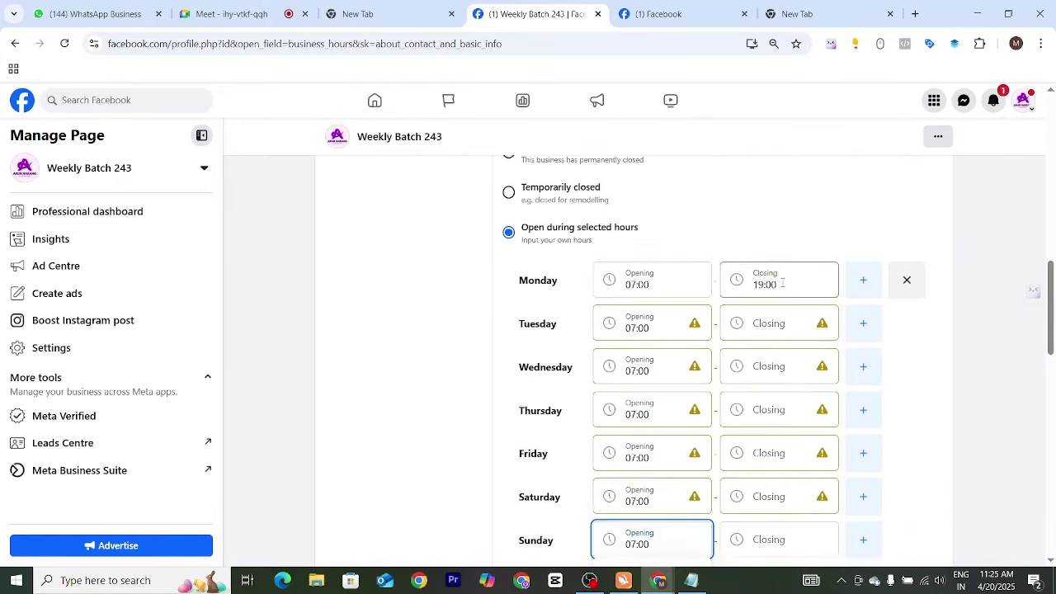
Step: Enter 19:00 as the closing time for Tuesday through Sunday and save the hours
click(757, 299)
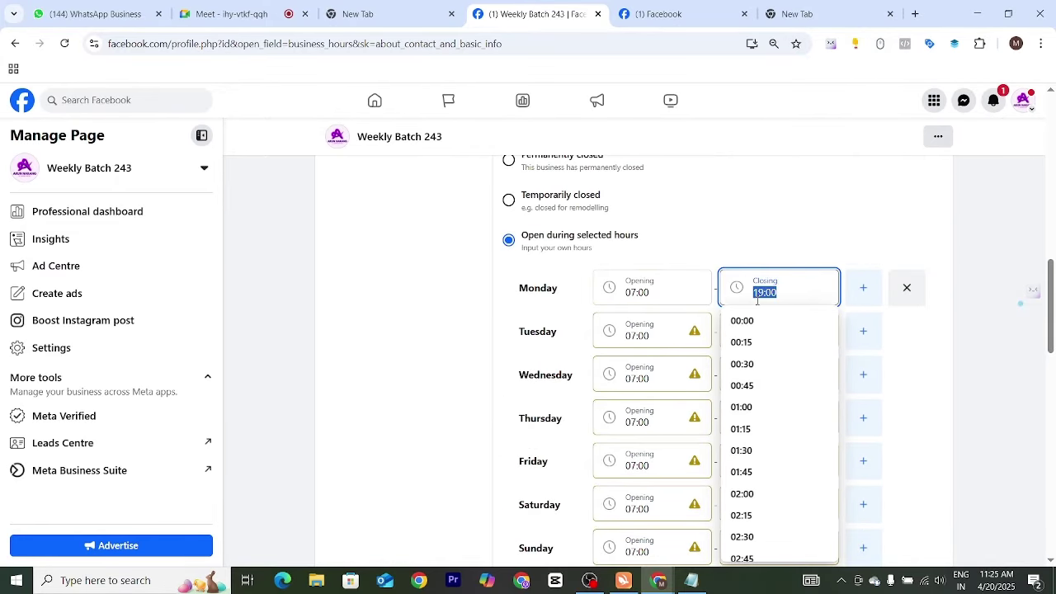
click(754, 239)
click(781, 346)
text(19:00)
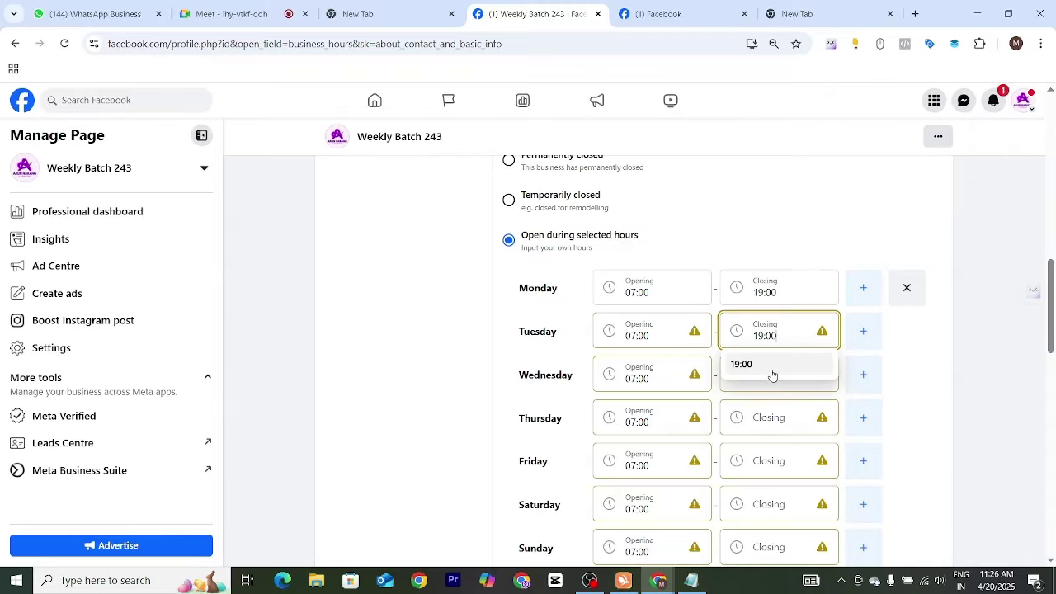
click(771, 379)
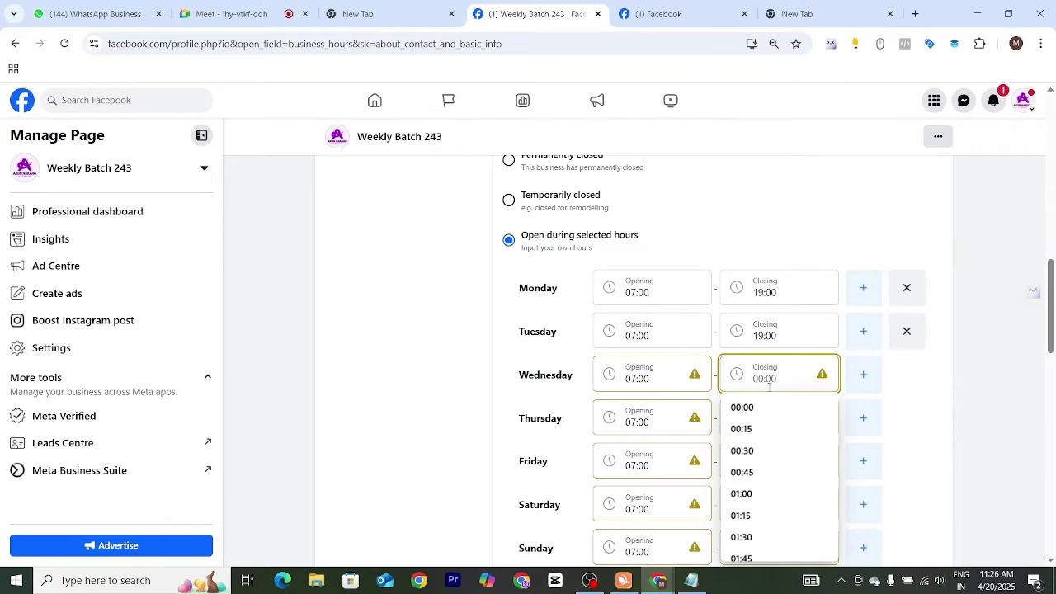
text(19:00)
click(765, 416)
click(764, 425)
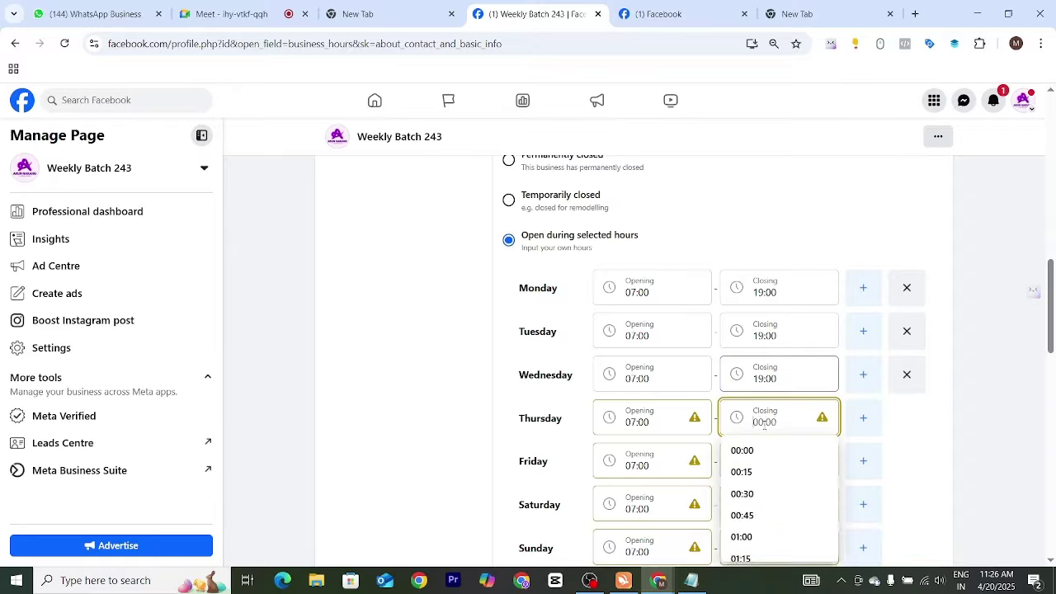
text(19:00)
click(764, 450)
click(762, 462)
text(19:00)
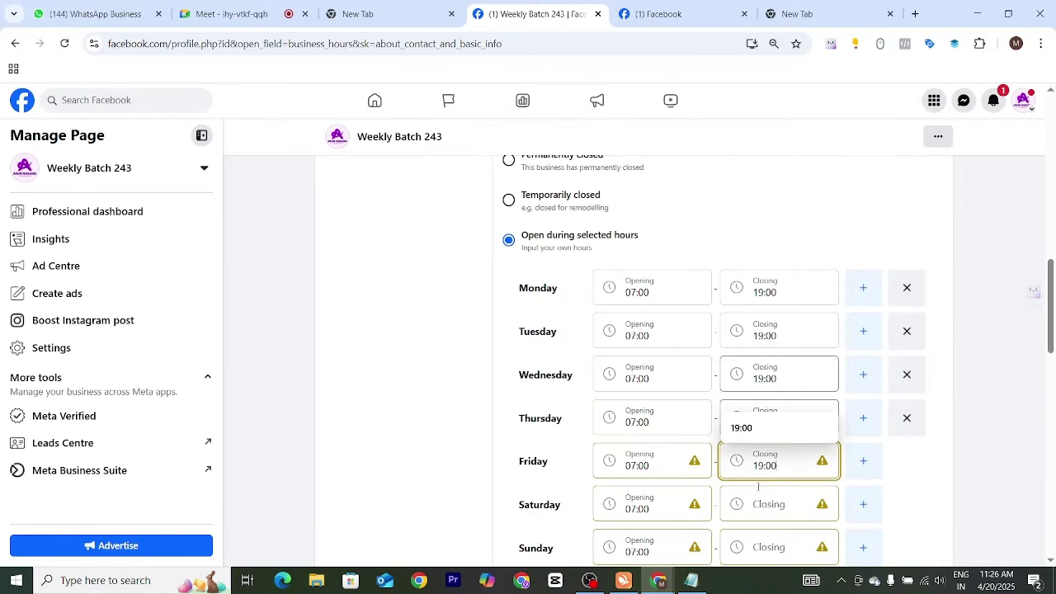
click(761, 425)
scroll(760, 413, down, 2)
click(759, 397)
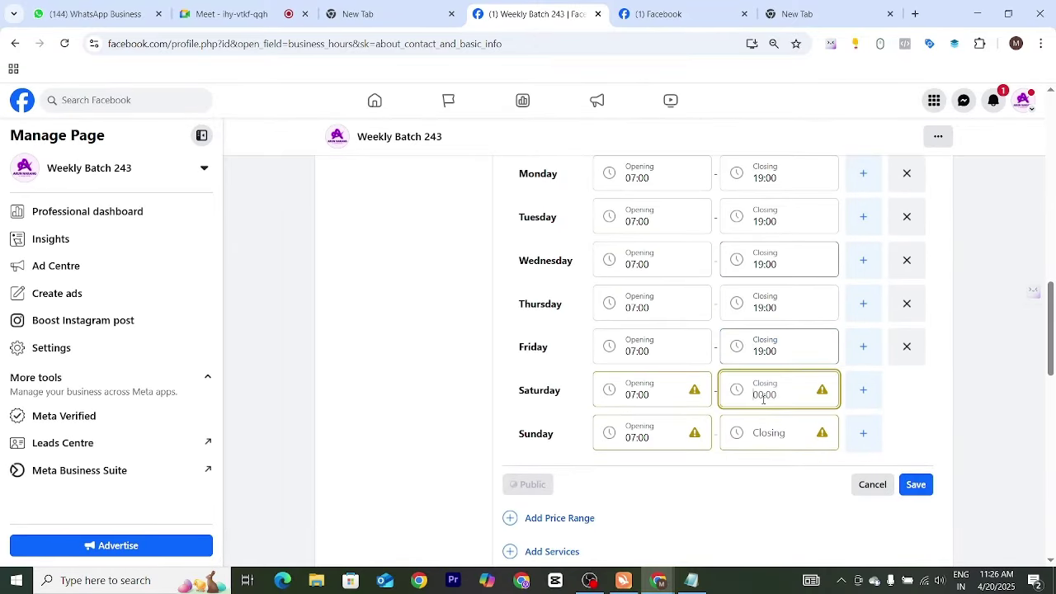
text(19:00)
click(750, 419)
click(748, 438)
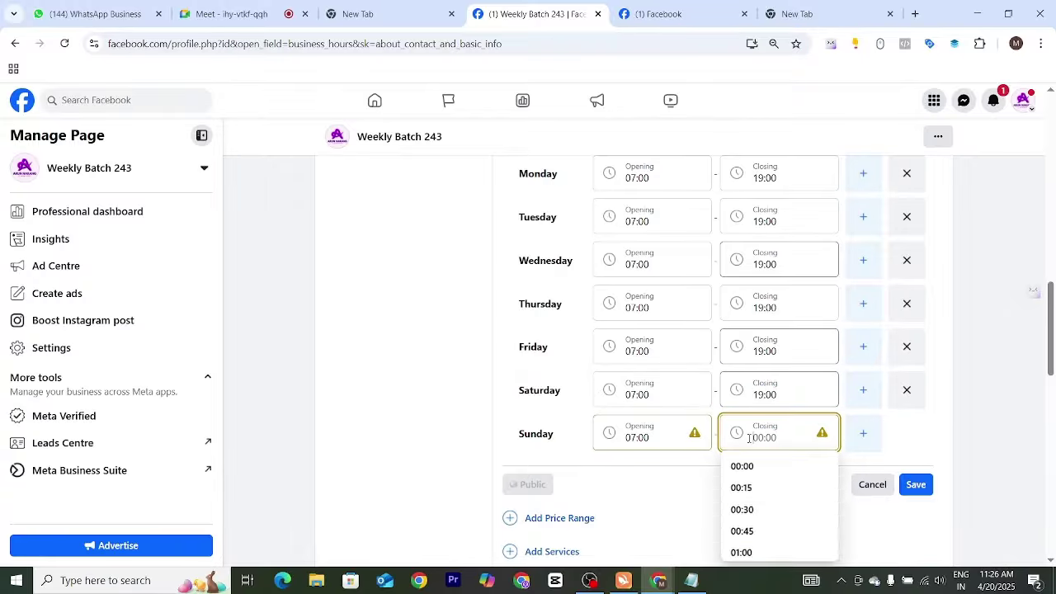
text(19:00)
click(763, 462)
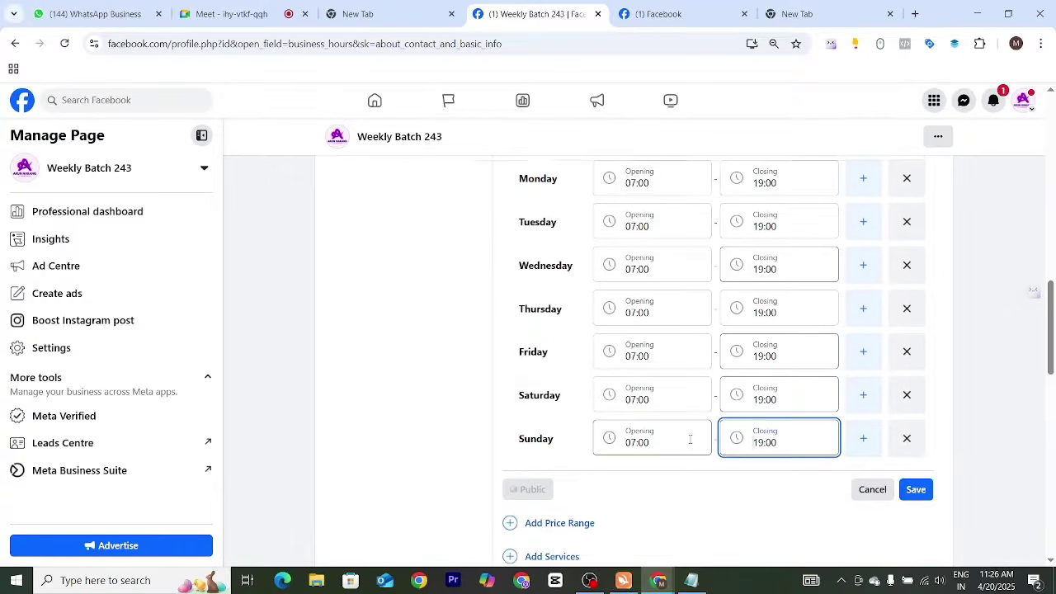
scroll(674, 328, up, 3)
scroll(663, 468, down, 2)
scroll(662, 468, down, 1)
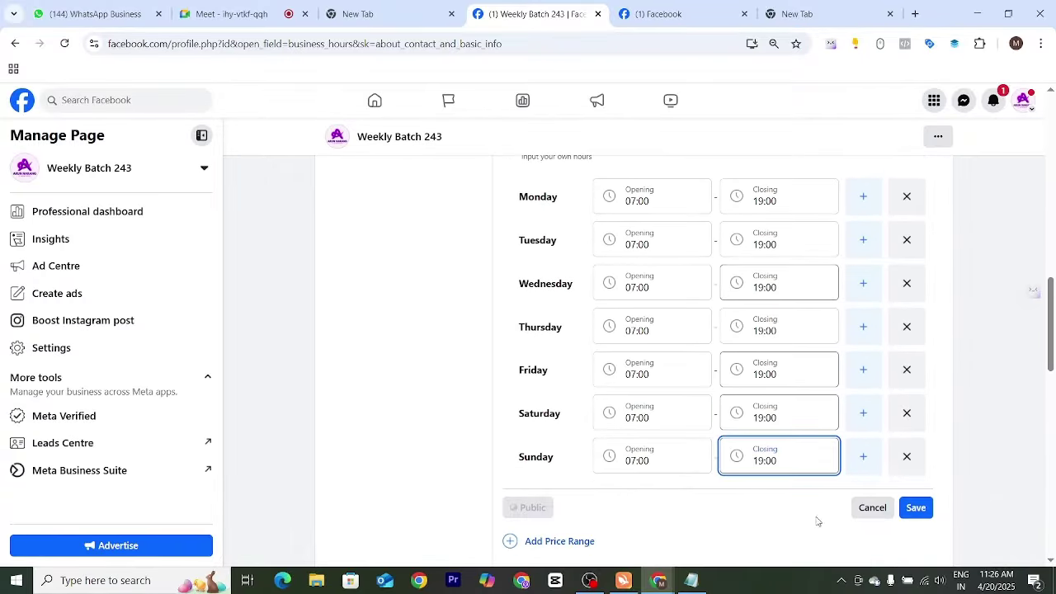
click(914, 507)
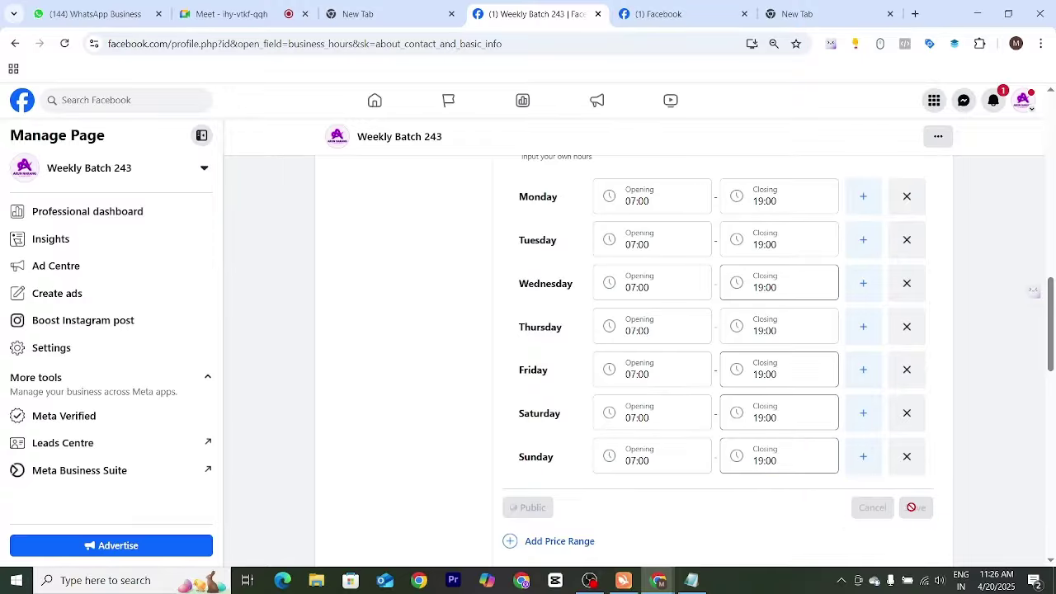
Step: Return to the Page setup checklist at 8 of 11 and begin adding a phone number
scroll(610, 333, up, 4)
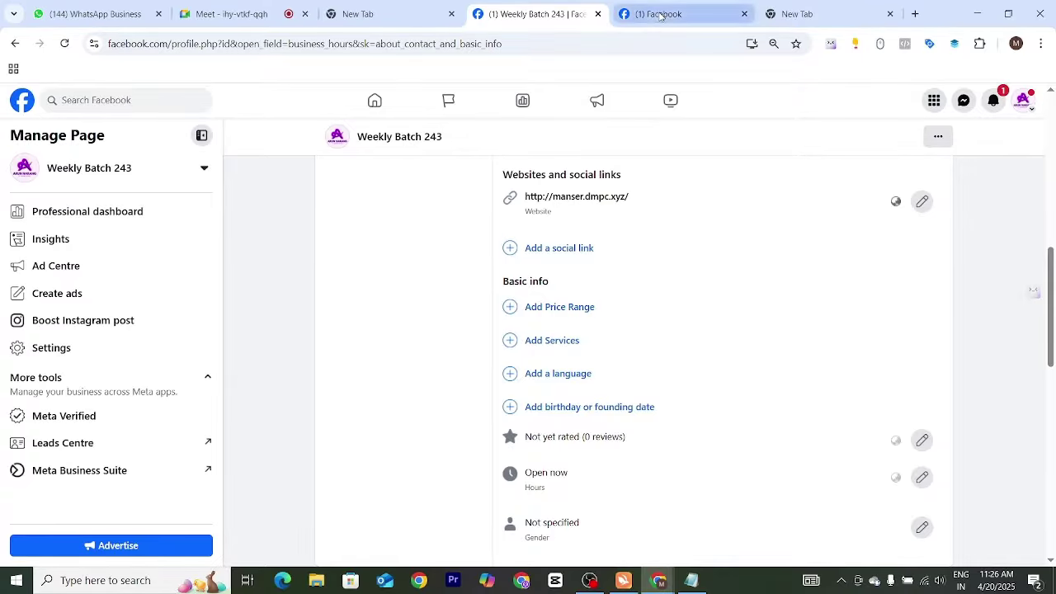
click(15, 42)
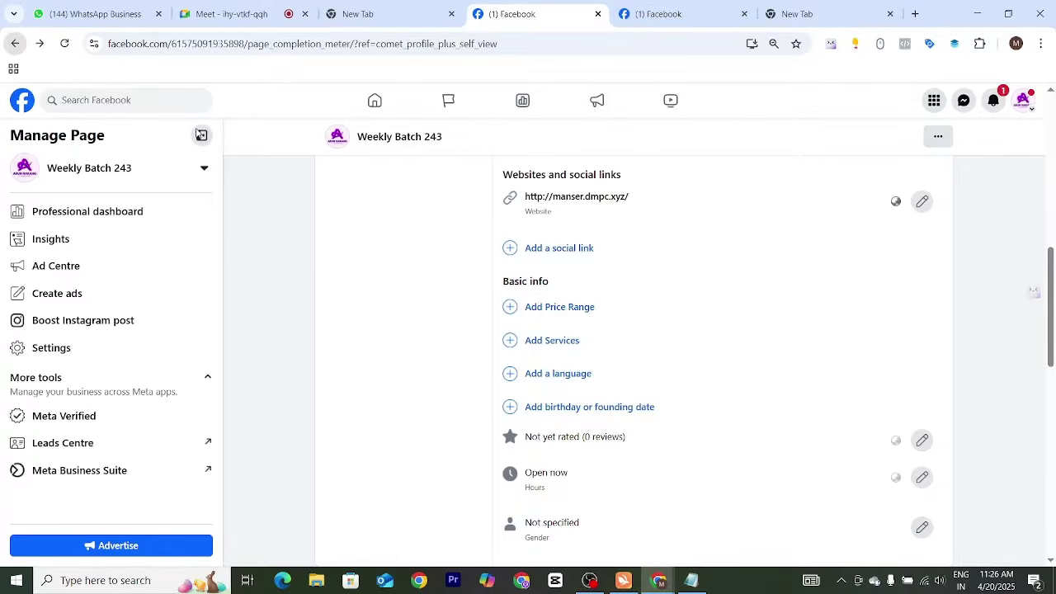
scroll(547, 369, down, 2)
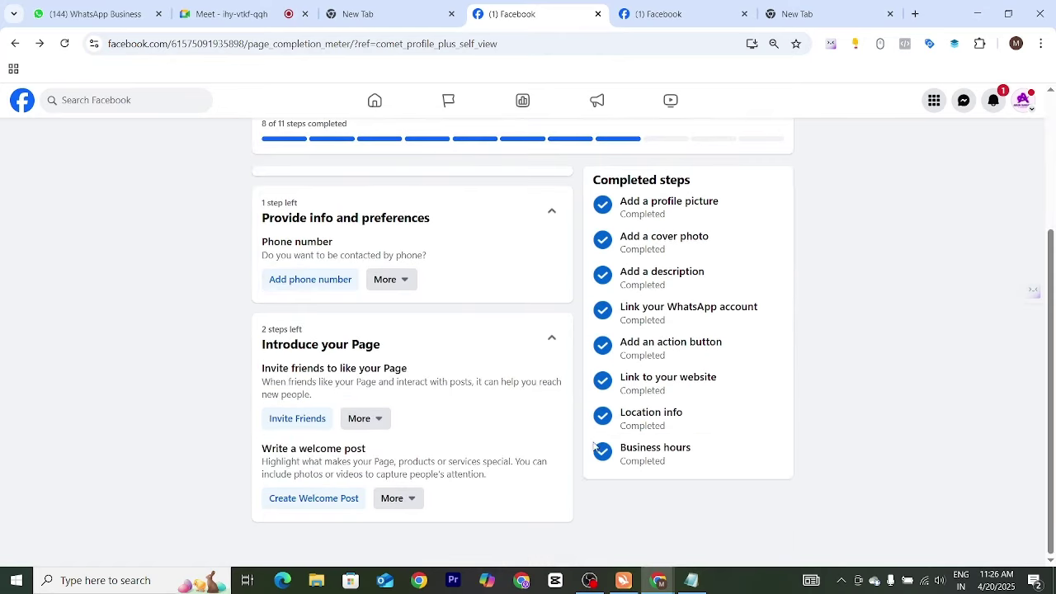
click(312, 287)
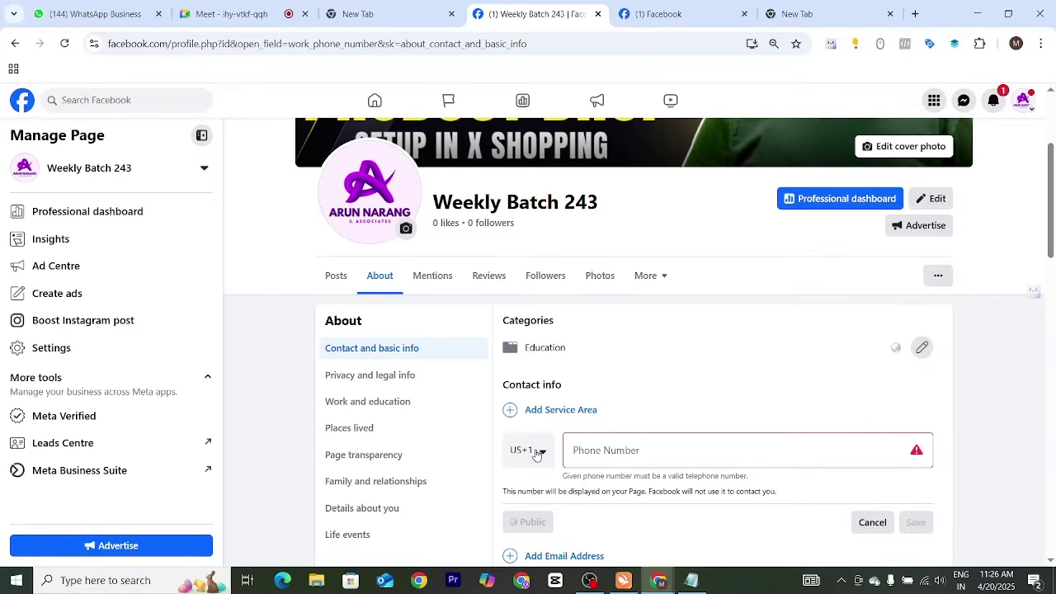
Step: Choose India (IN+91) as the country code, enter the Page's mobile number, and save it
click(536, 453)
text(india)
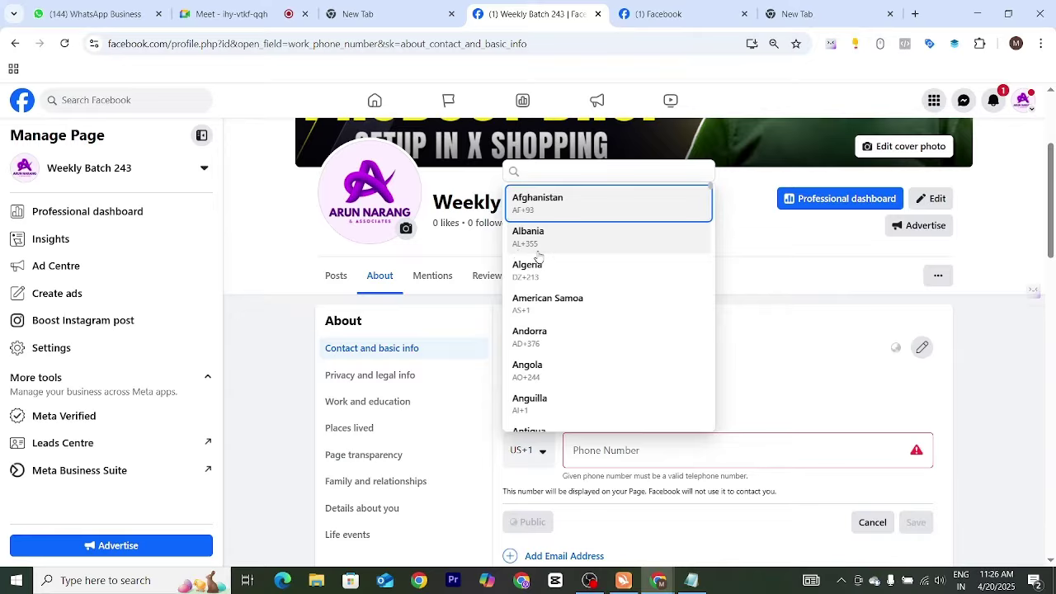
text(n)
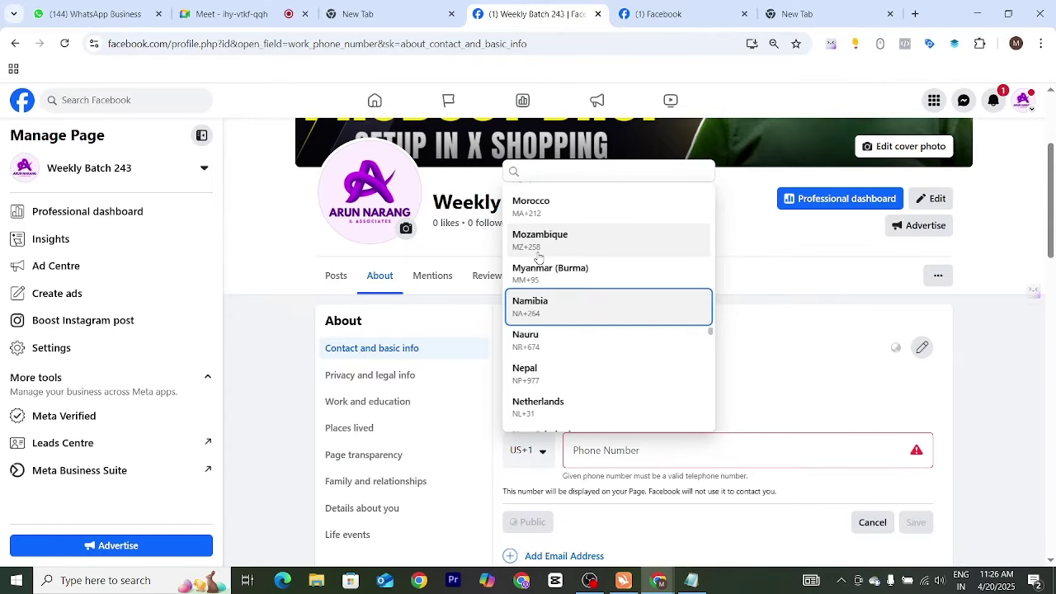
text(in)
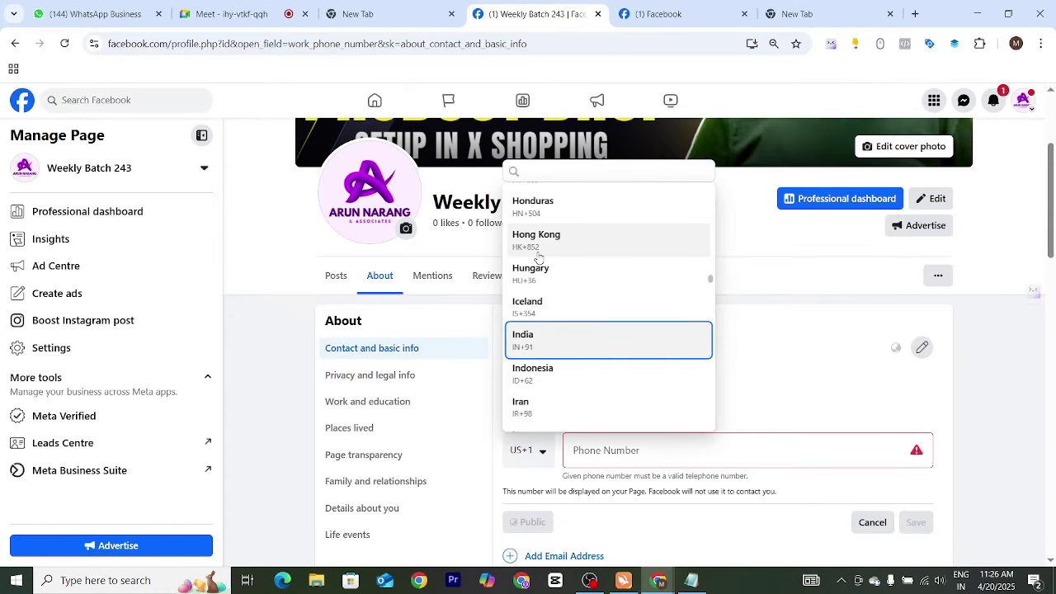
key(Return)
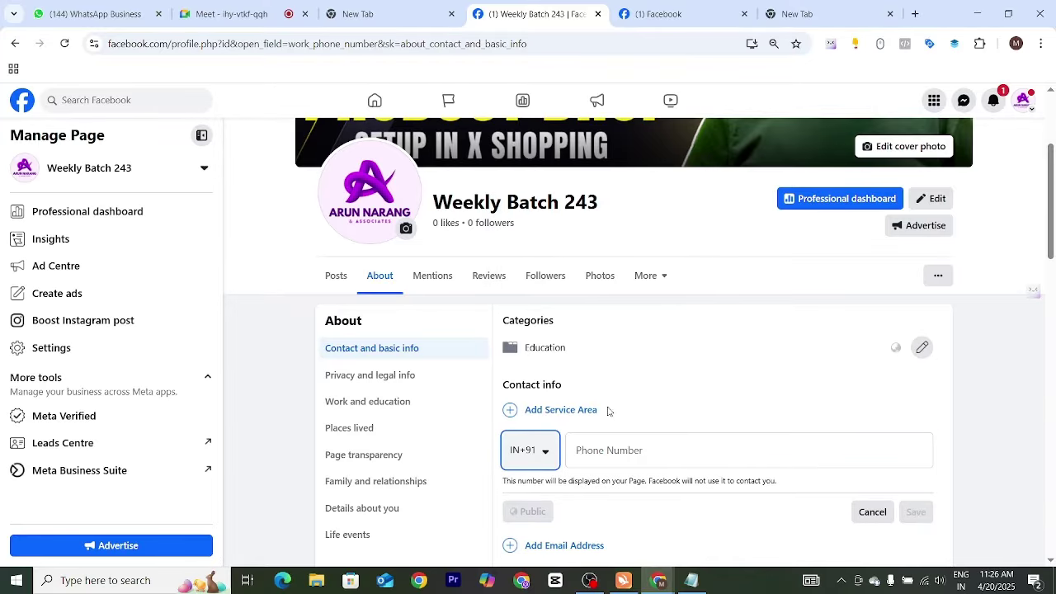
click(621, 459)
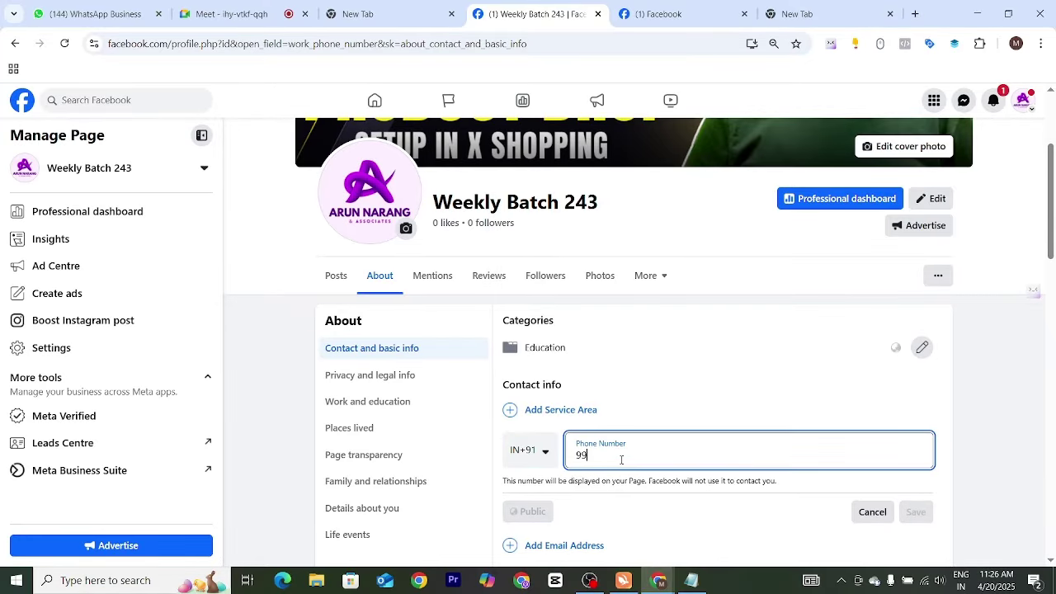
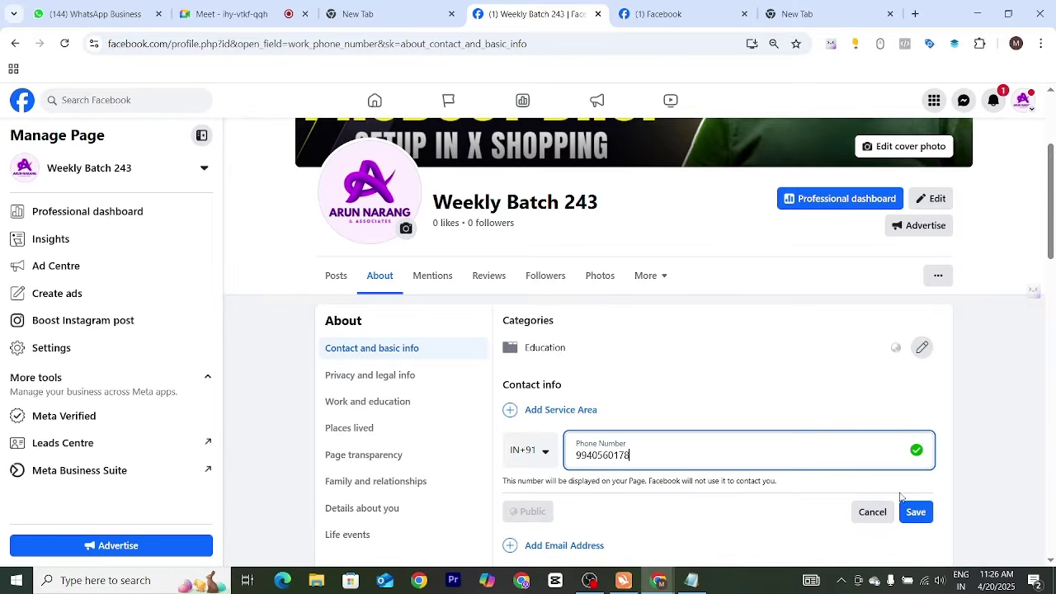
click(915, 512)
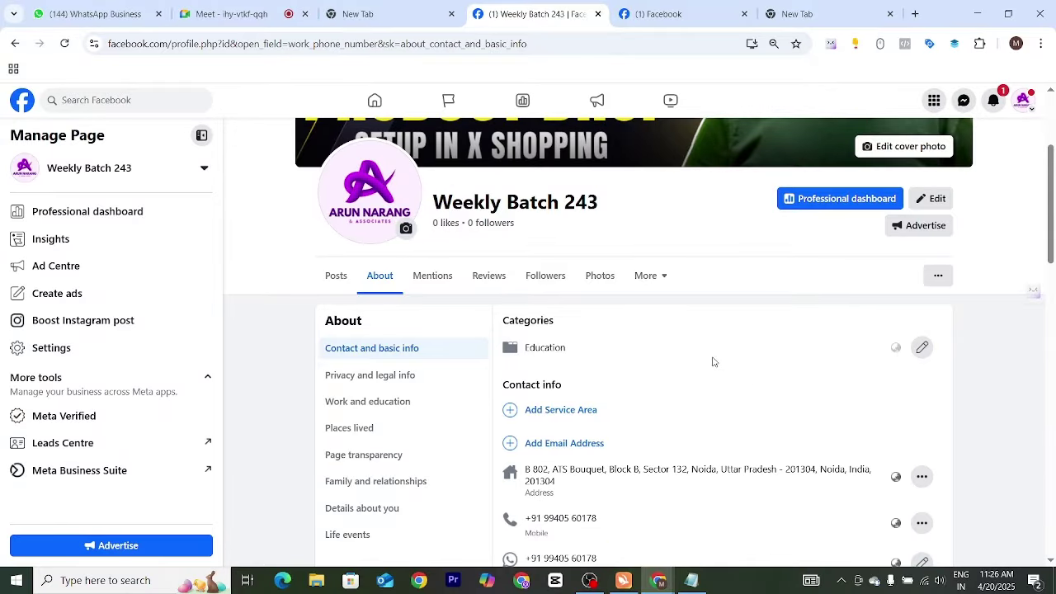
Step: Check the saved contact info, then view the setup checklist at 9 of 11 with Phone number completed
scroll(678, 555, down, 3)
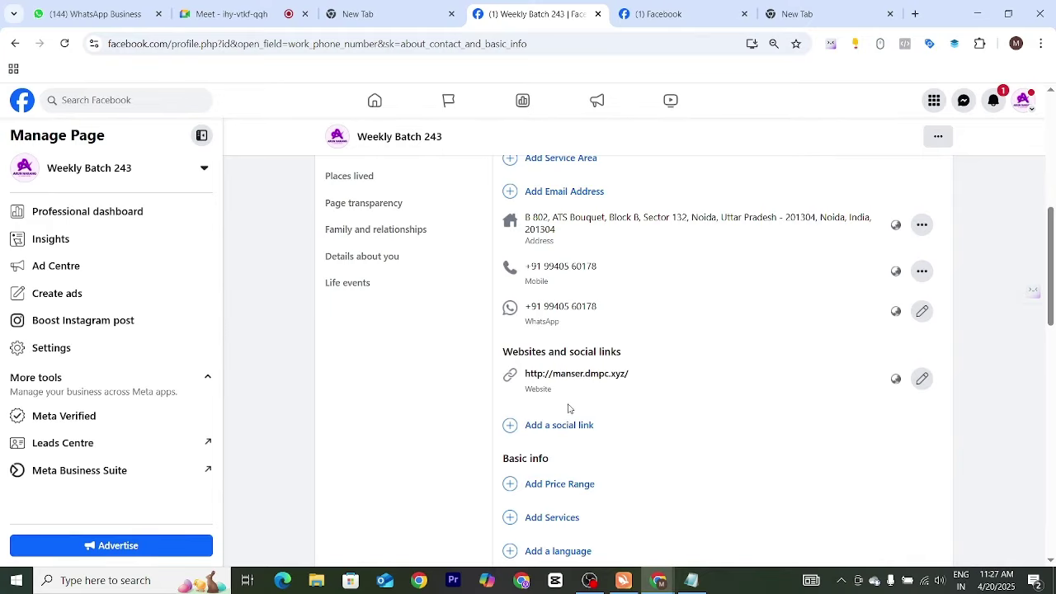
click(15, 43)
scroll(533, 452, down, 3)
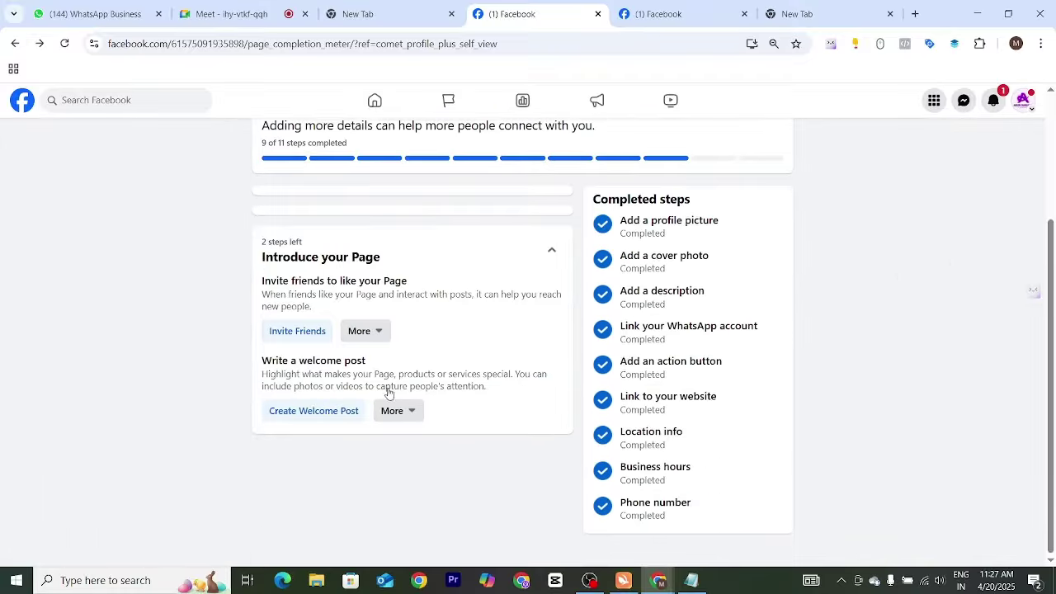
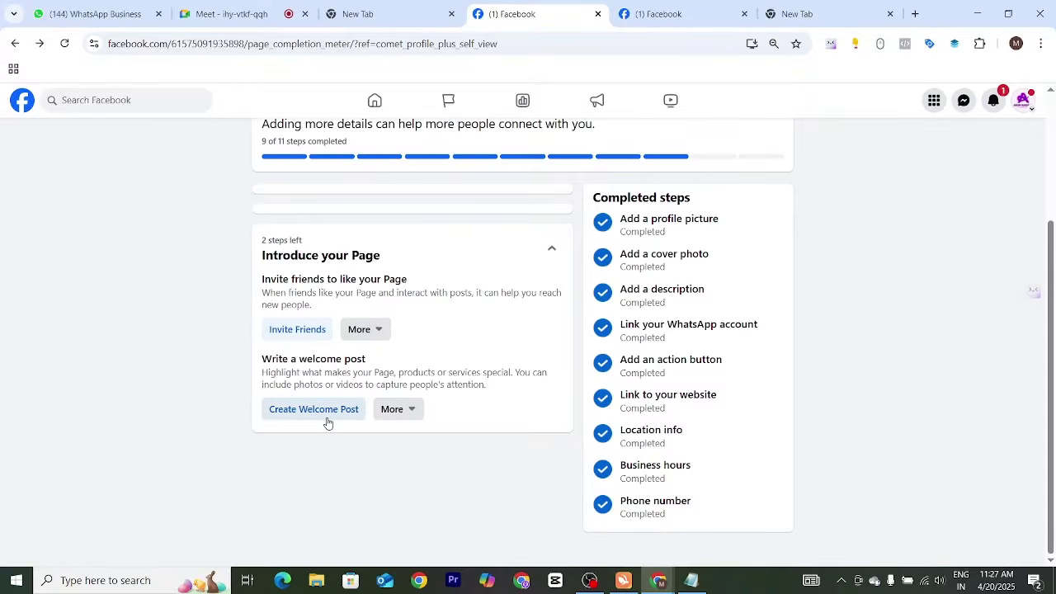
Step: Read the remaining setup checklist steps, including the welcome post step description
scroll(490, 341, up, 2)
scroll(384, 340, down, 1)
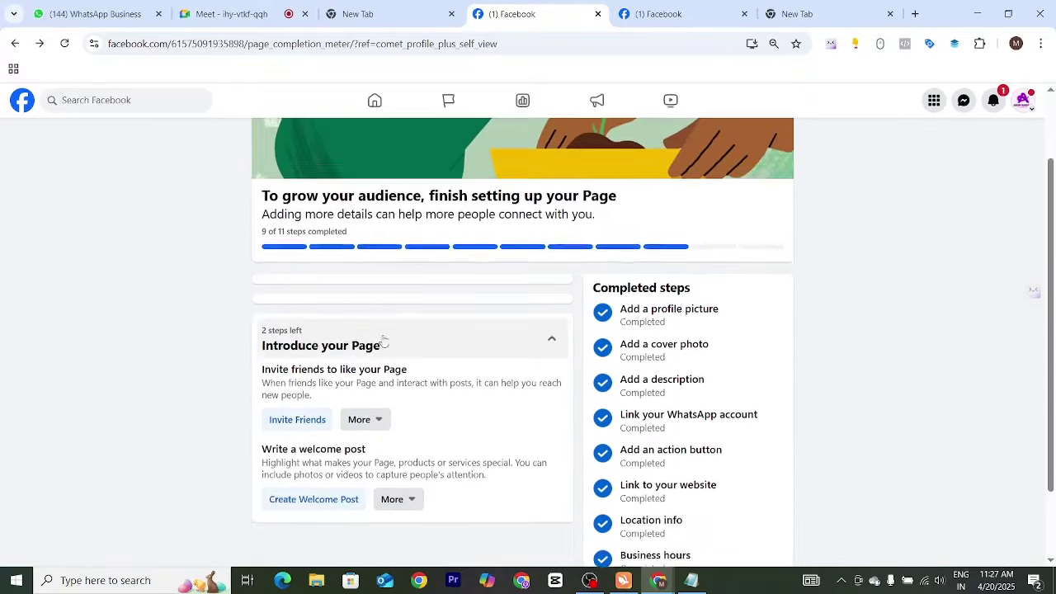
scroll(384, 340, up, 1)
scroll(429, 480, down, 2)
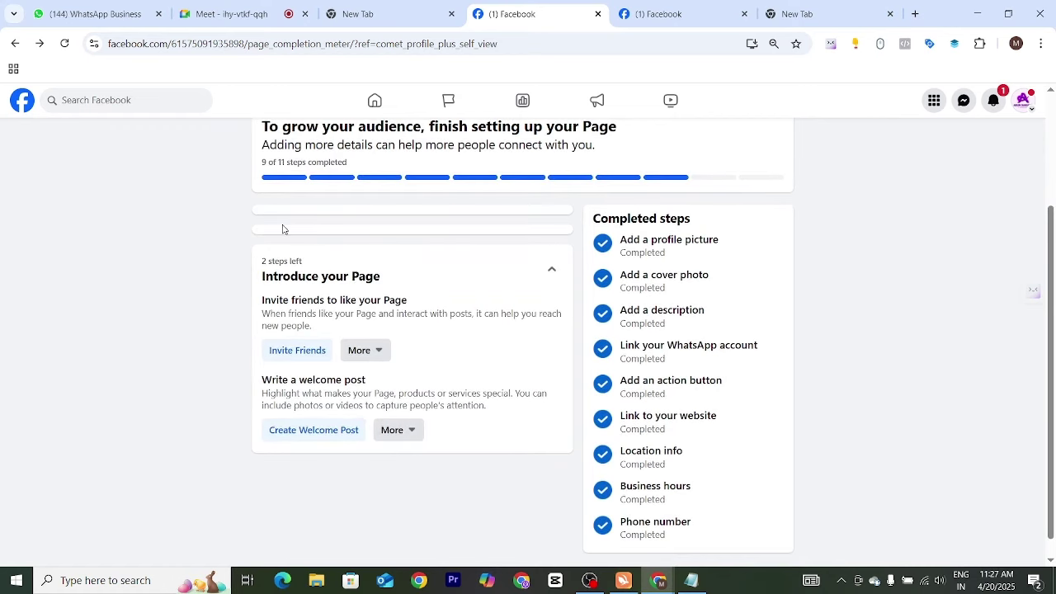
drag(238, 171, 699, 180)
click(700, 178)
drag(244, 351, 373, 411)
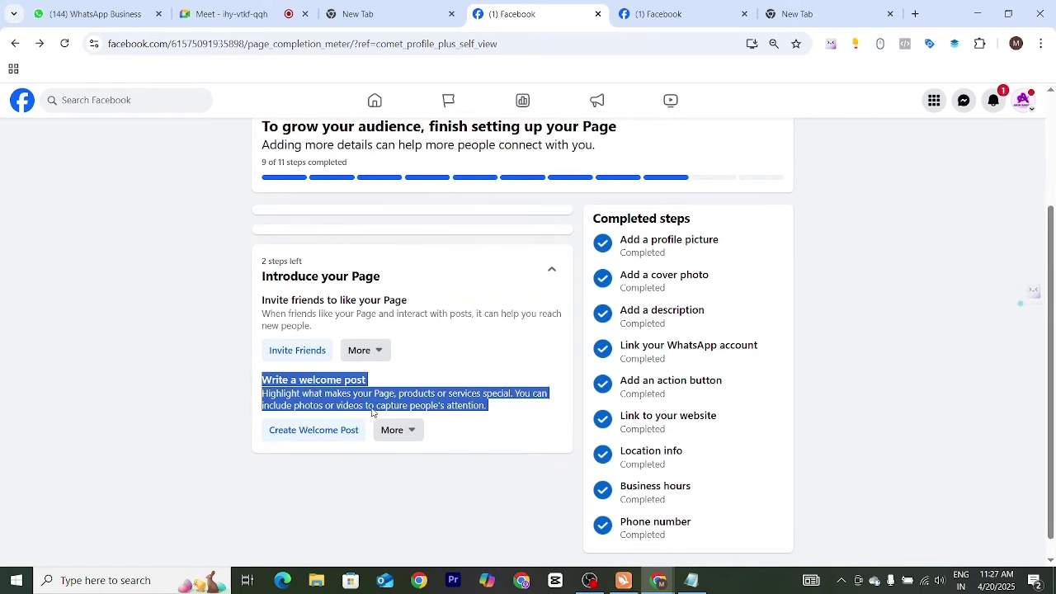
click(434, 501)
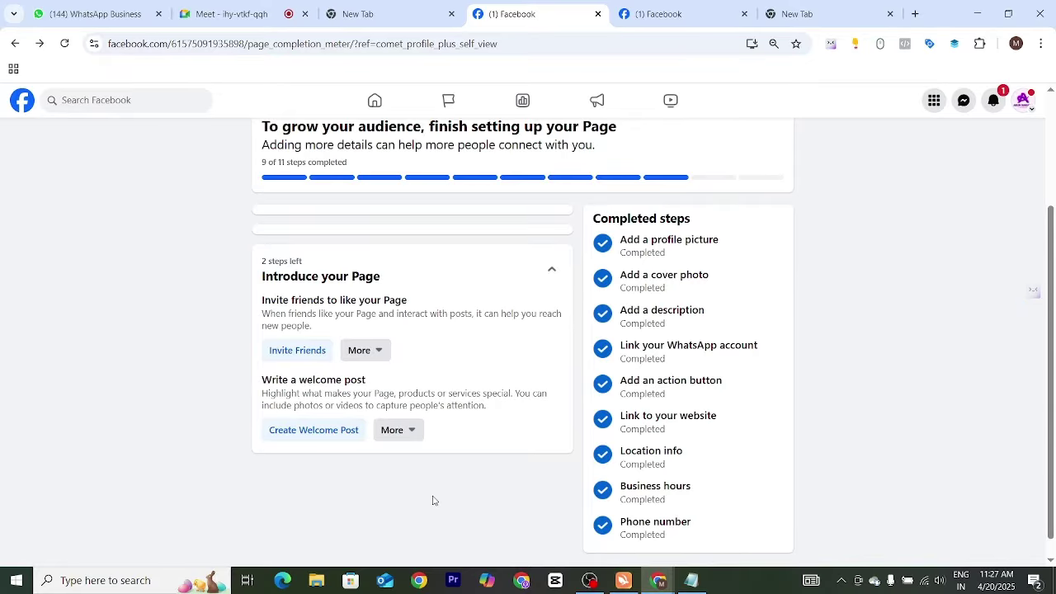
scroll(388, 486, down, 1)
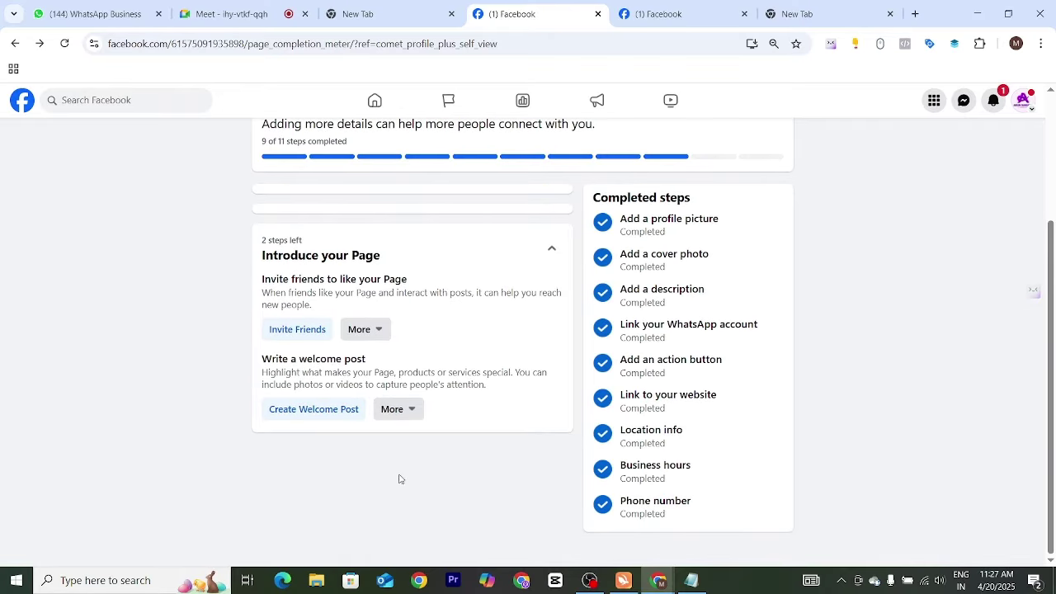
scroll(604, 414, up, 1)
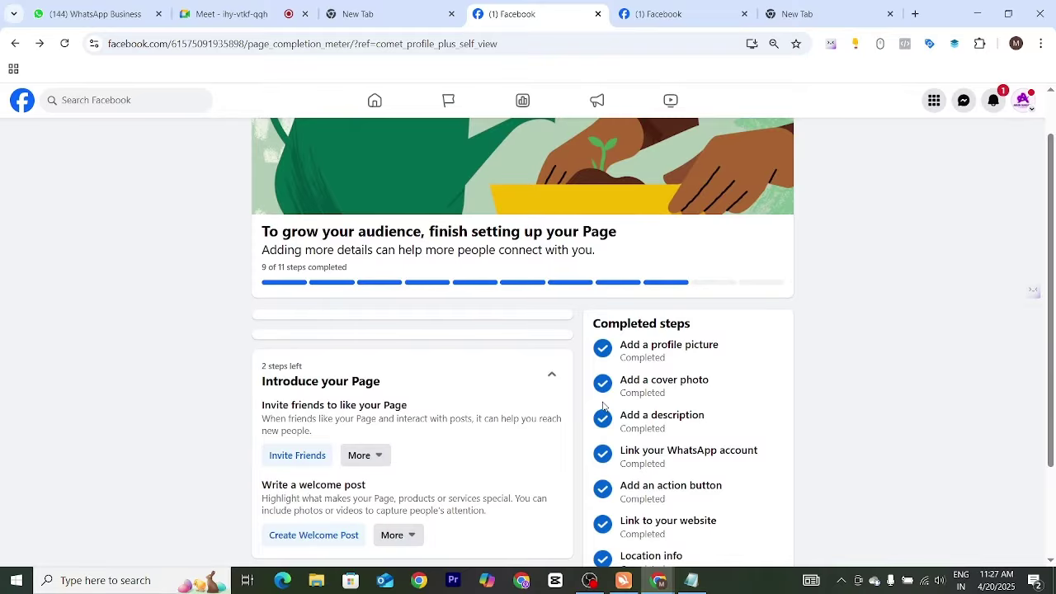
scroll(604, 406, up, 1)
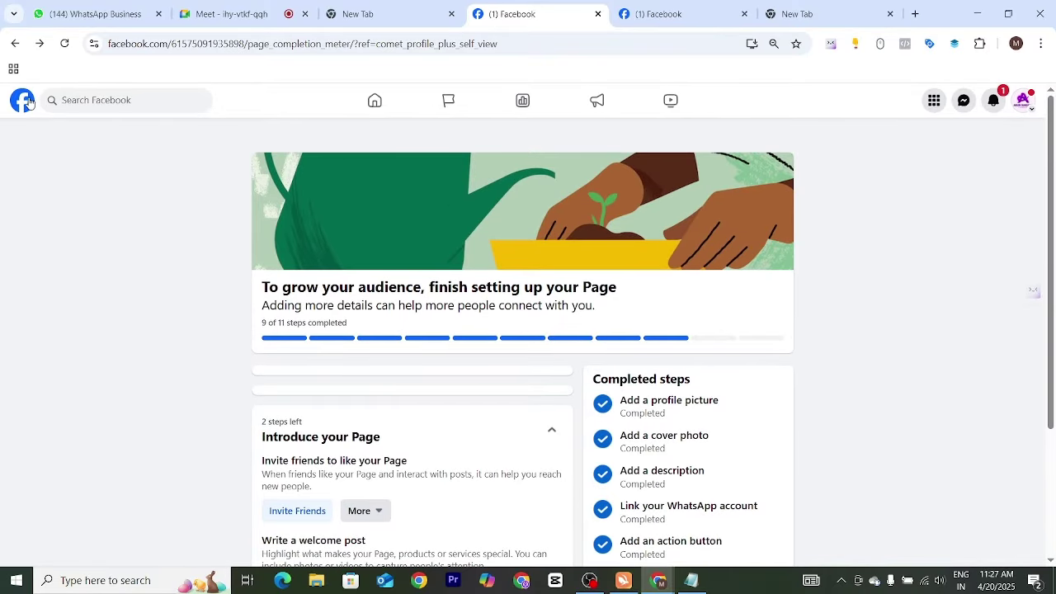
Step: Switch profiles to the Weekly Batch 243 Page and open its About tab
click(1023, 100)
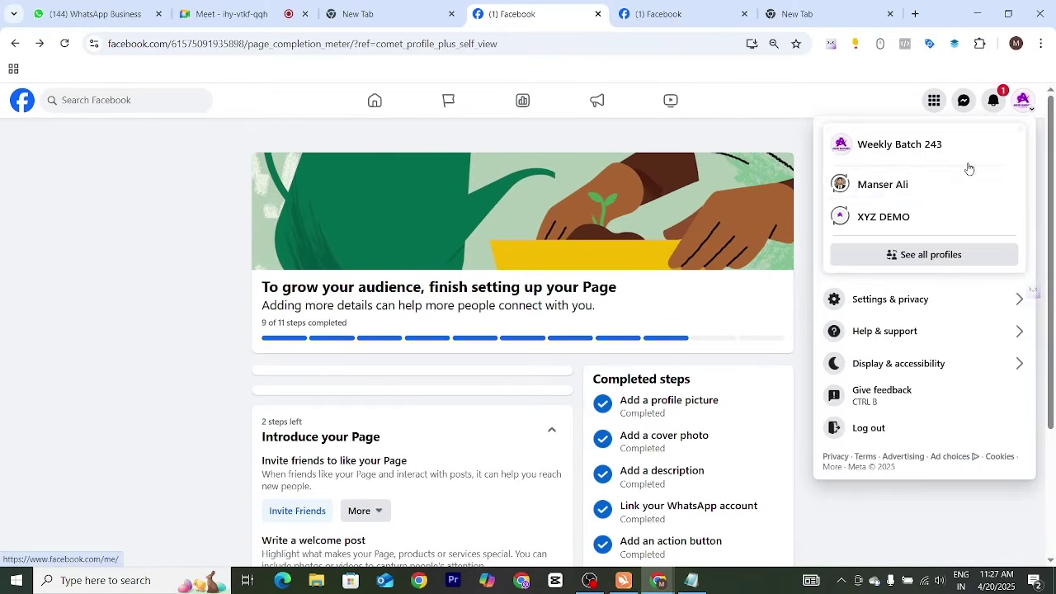
click(970, 168)
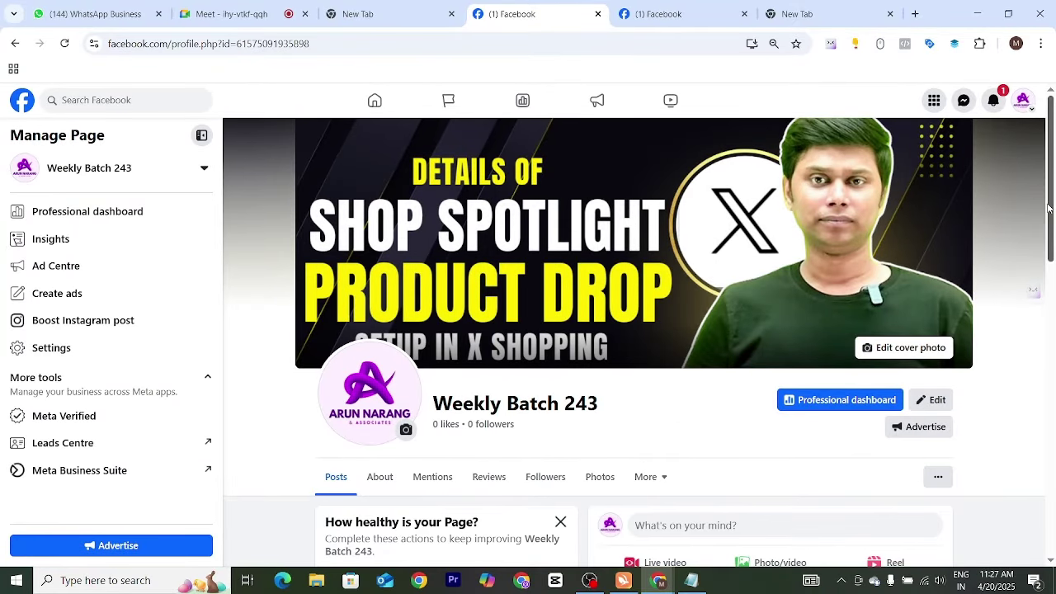
drag(1050, 208, 1053, 311)
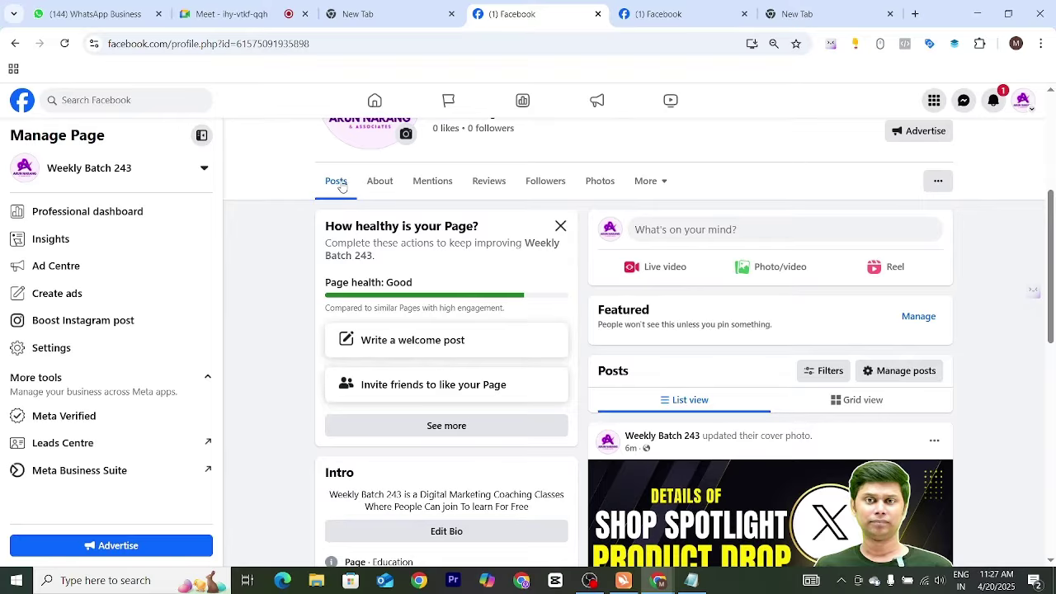
click(379, 181)
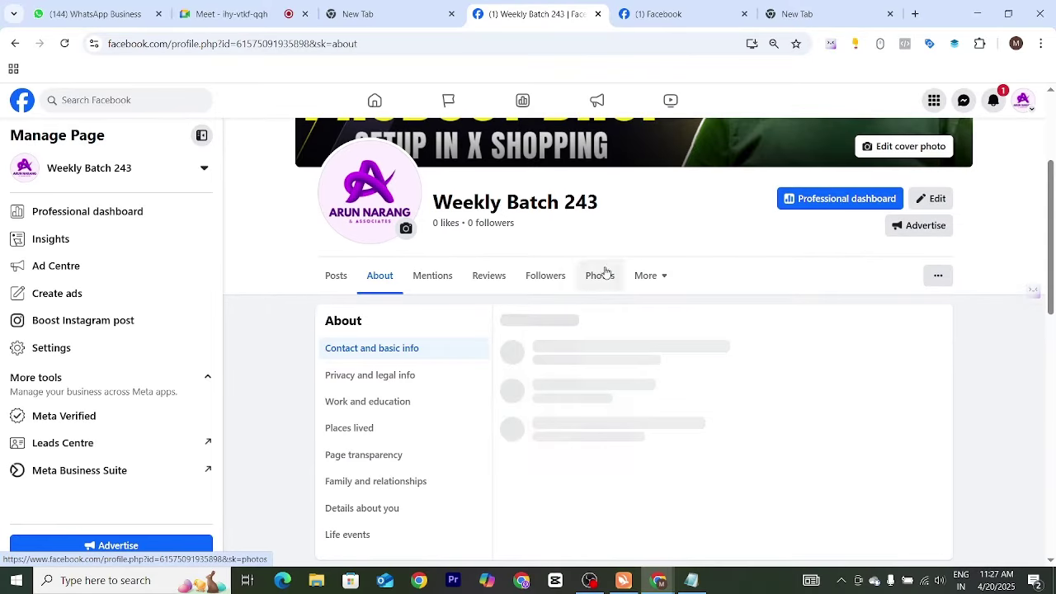
scroll(578, 264, down, 3)
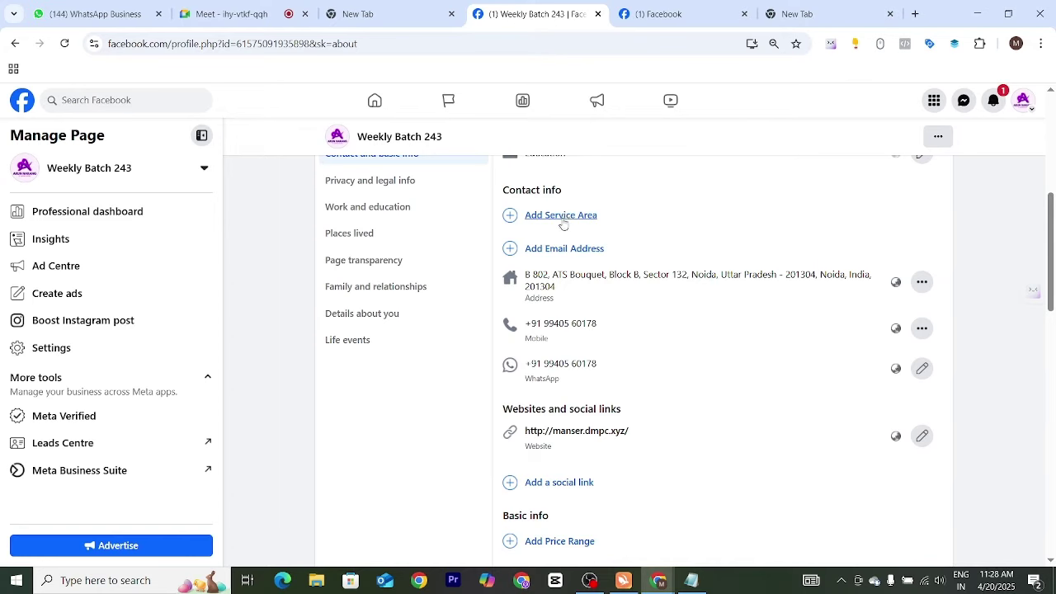
scroll(561, 217, up, 2)
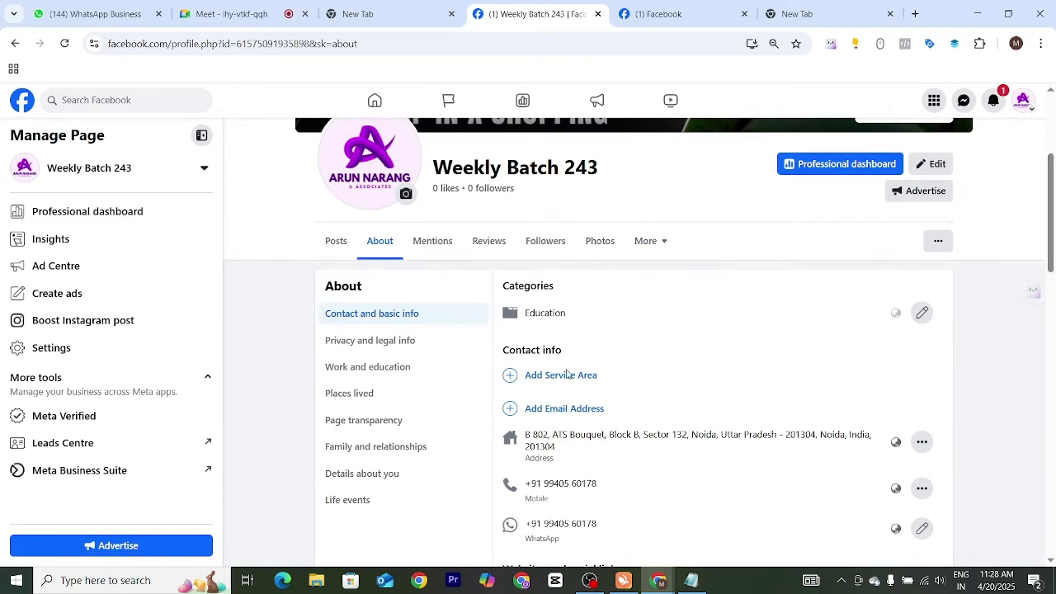
Step: Add Delhi, Mumbai, Kolkata and Pune as the Page's service areas
click(573, 379)
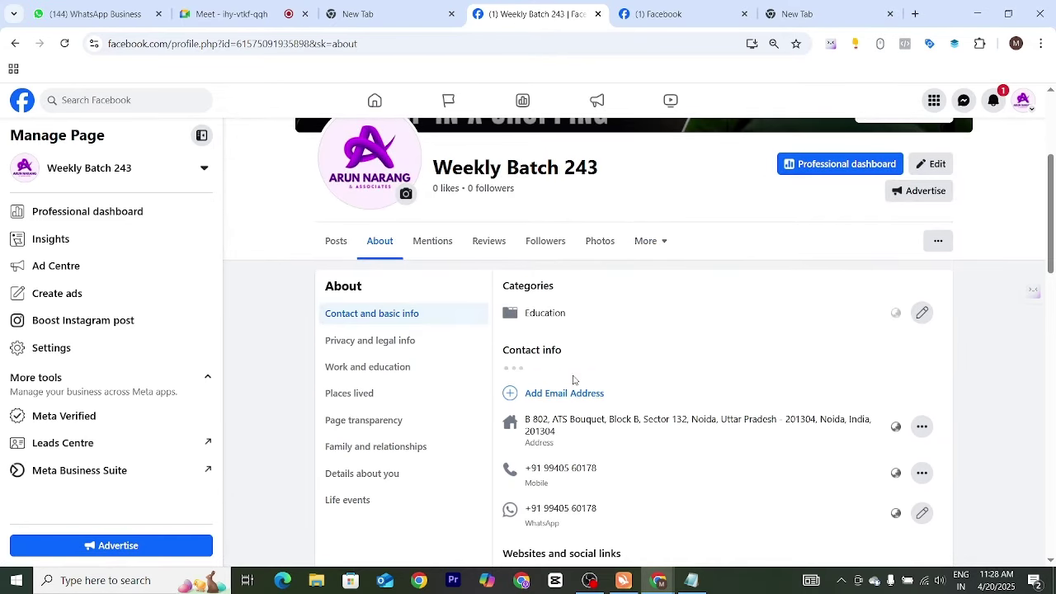
scroll(573, 320, down, 1)
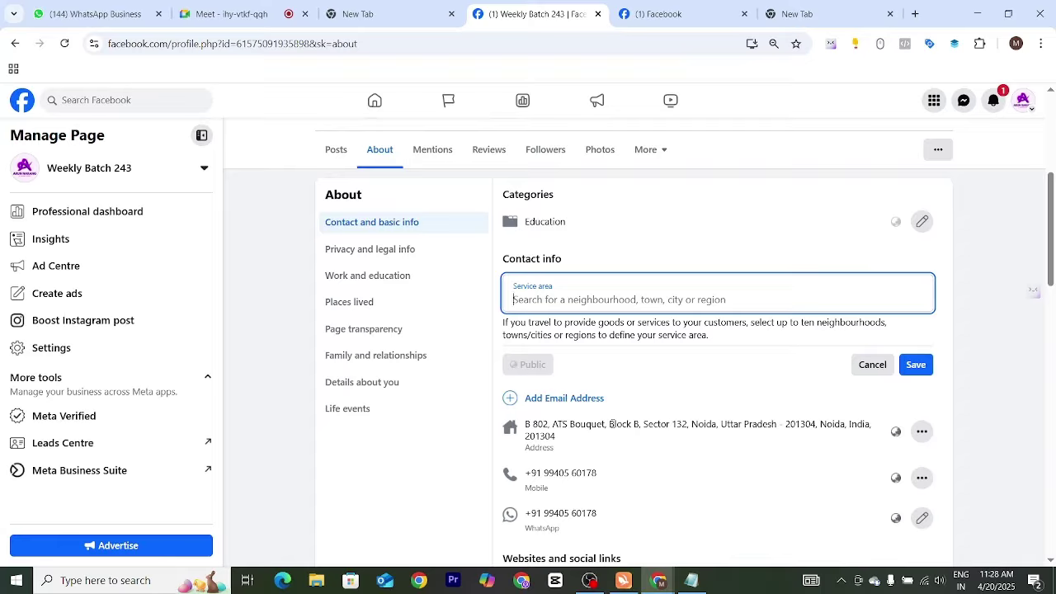
text(de)
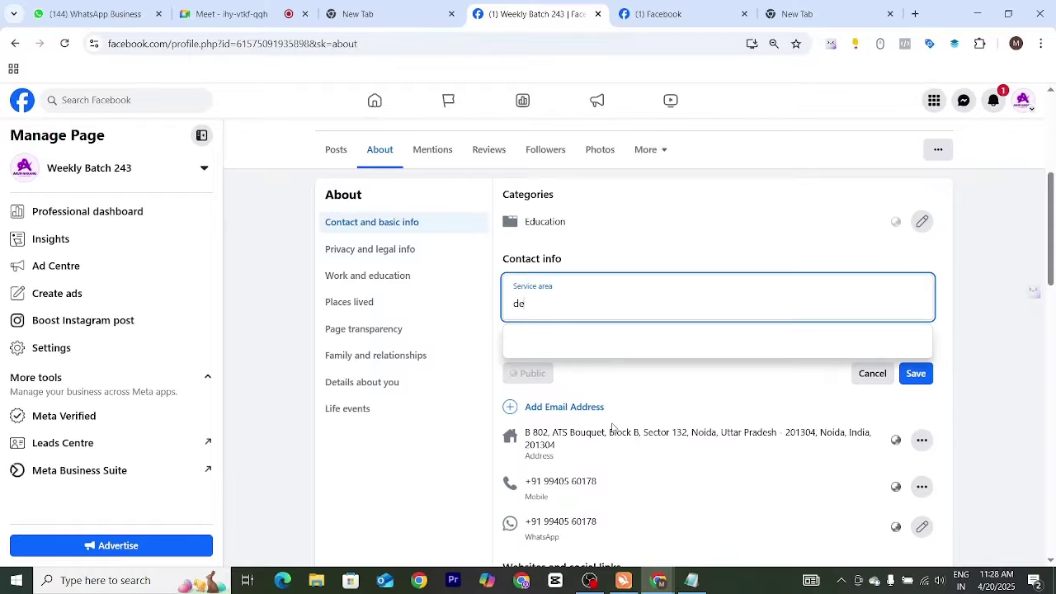
text(lhi)
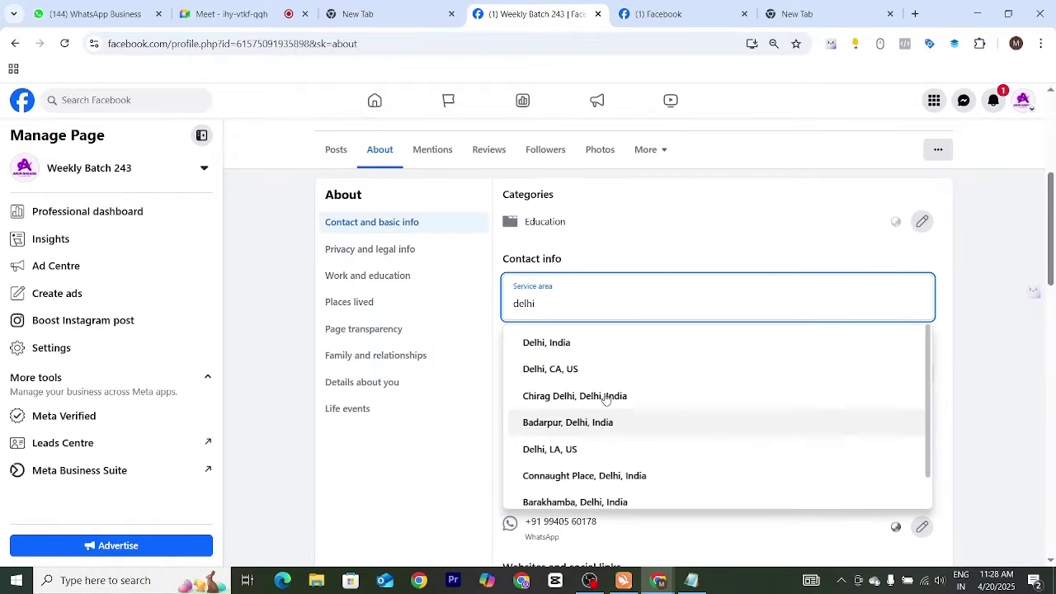
click(597, 344)
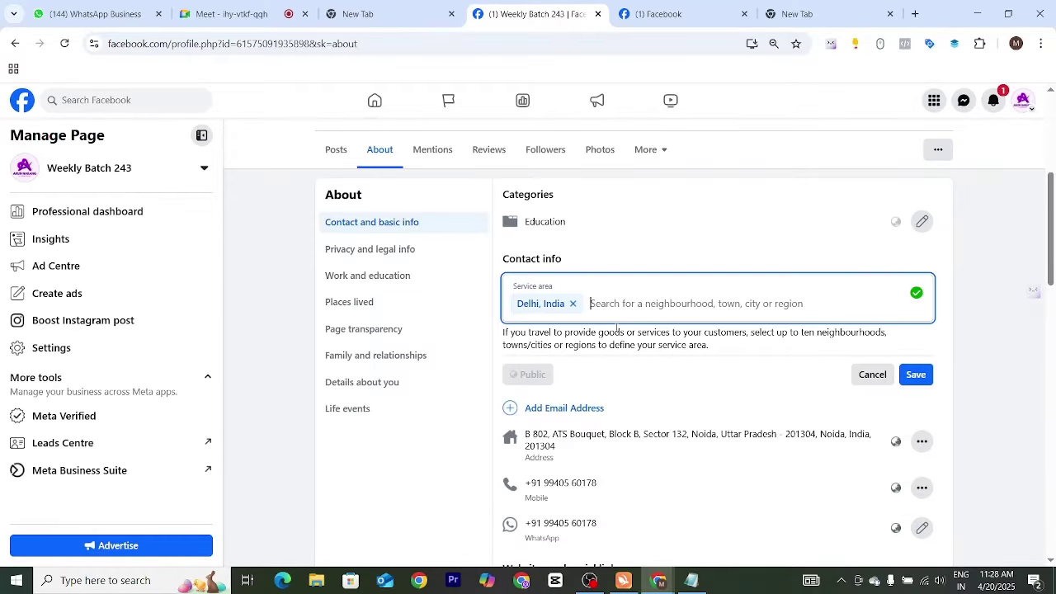
text(mumbai)
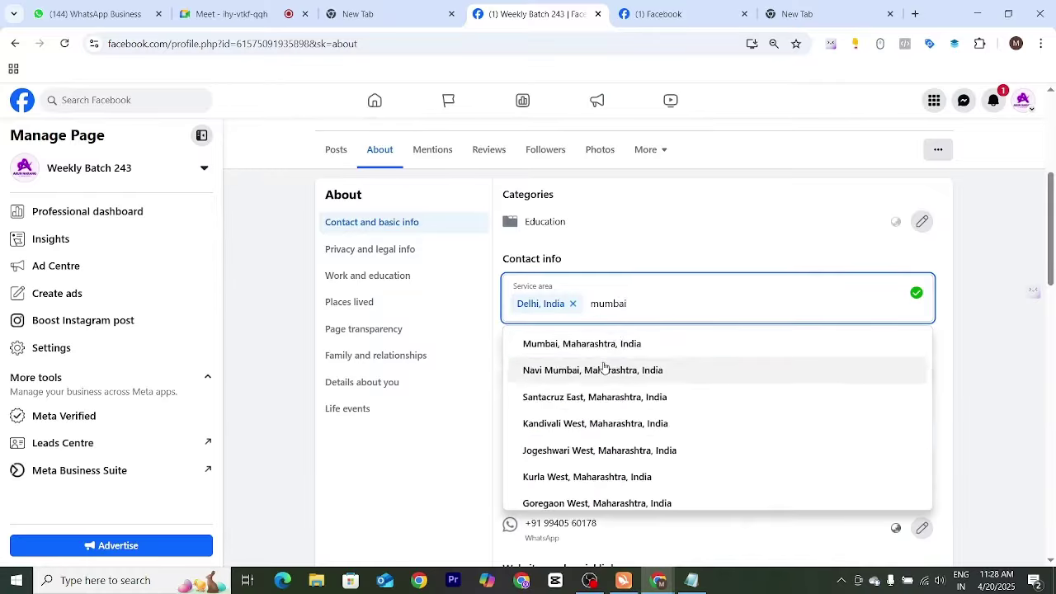
click(603, 346)
text(kok)
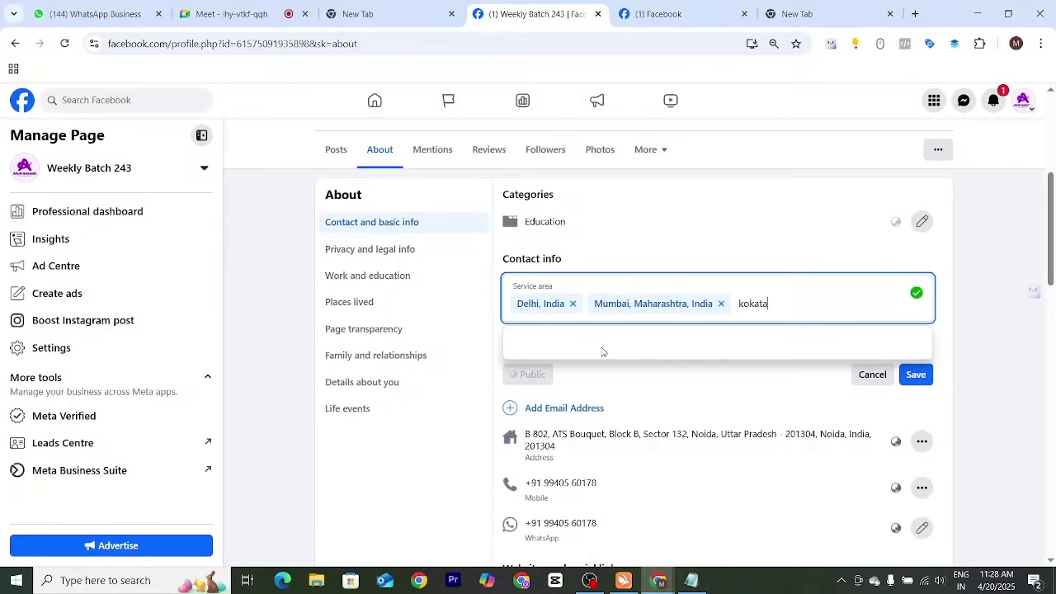
text(ata)
key(BackSpace)
key(BackSpace)
key(BackSpace)
key(BackSpace)
text(lkata)
click(602, 349)
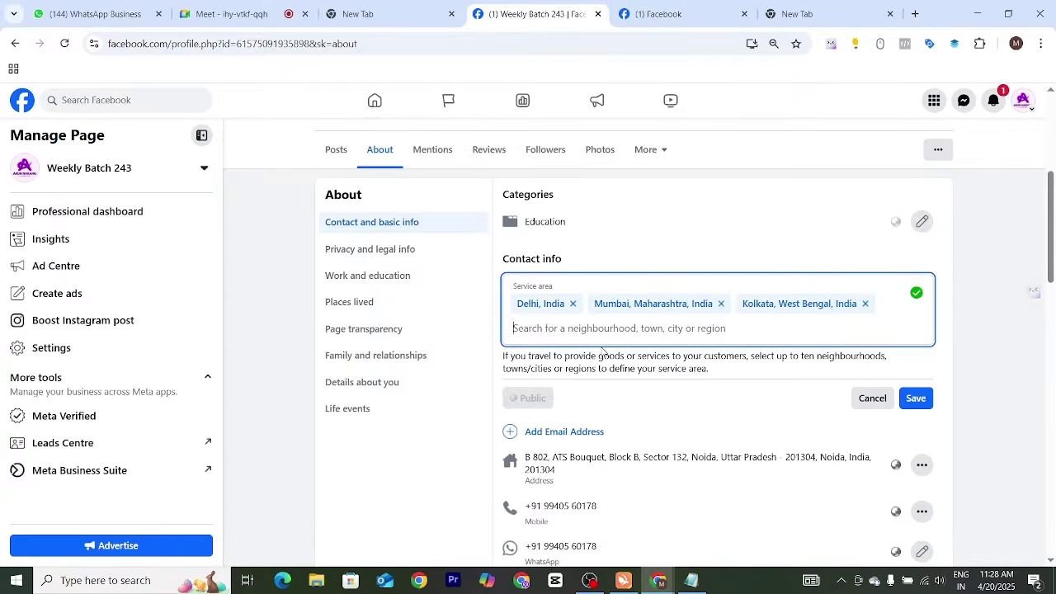
text(mbai, Mahar)
text(a)
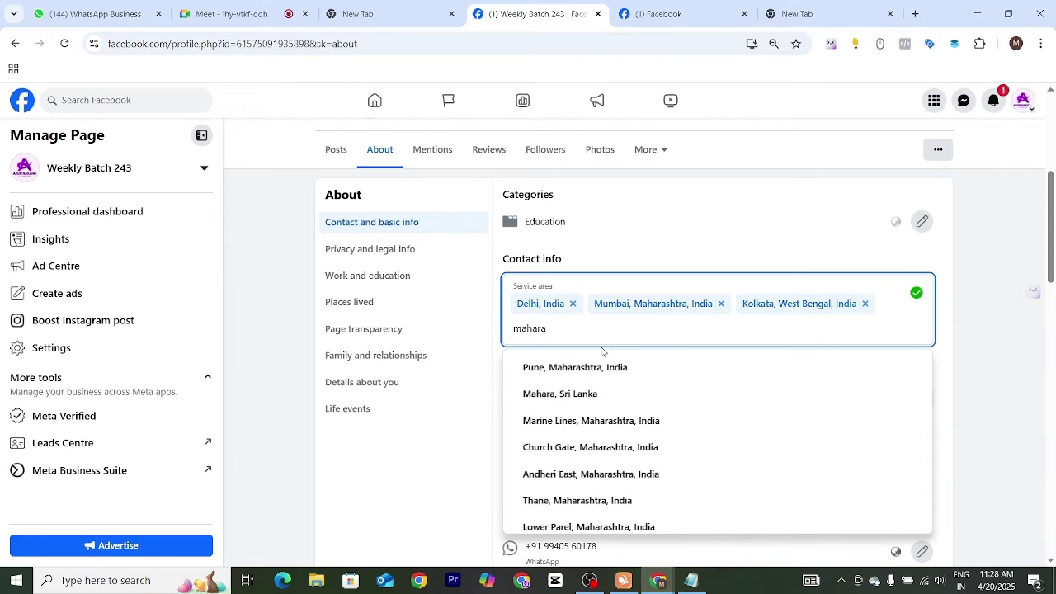
click(611, 368)
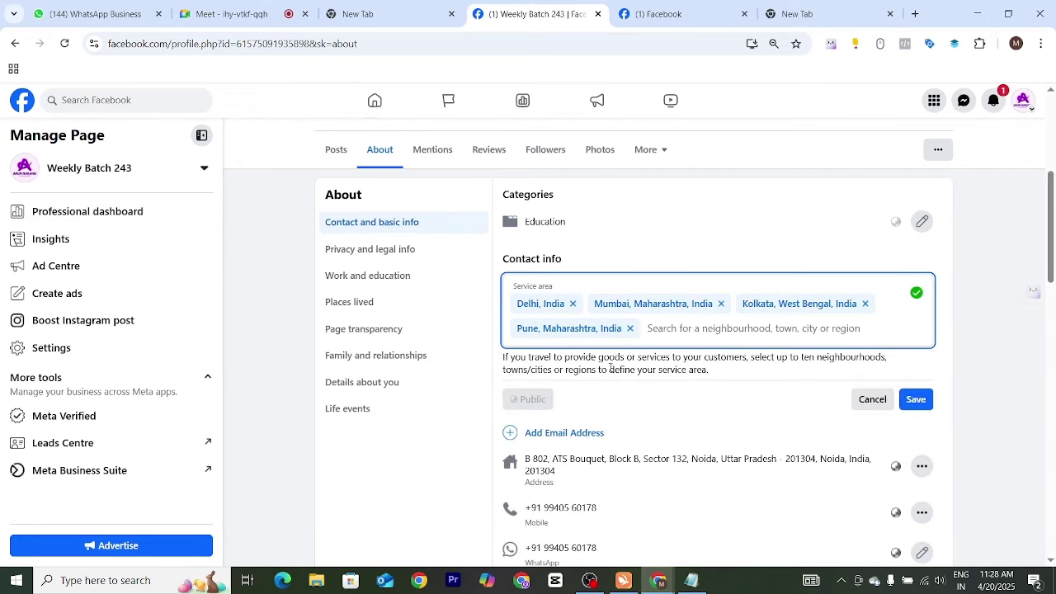
Step: Clear the leftover 'karnataka' search text and save the four service areas
text(kar)
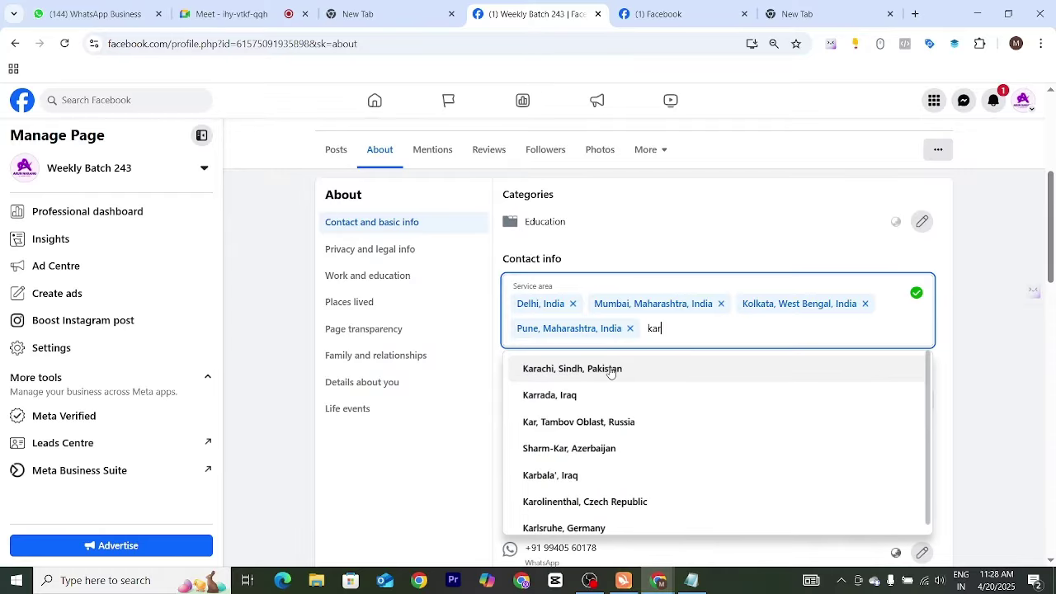
key(BackSpace)
text(ta)
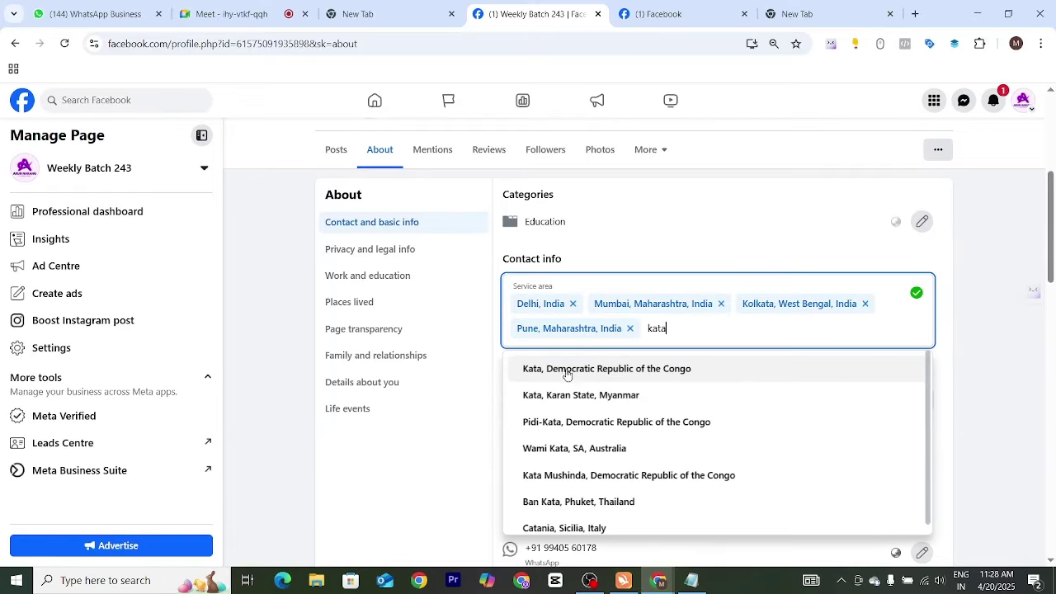
key(BackSpace)
key(BackSpace)
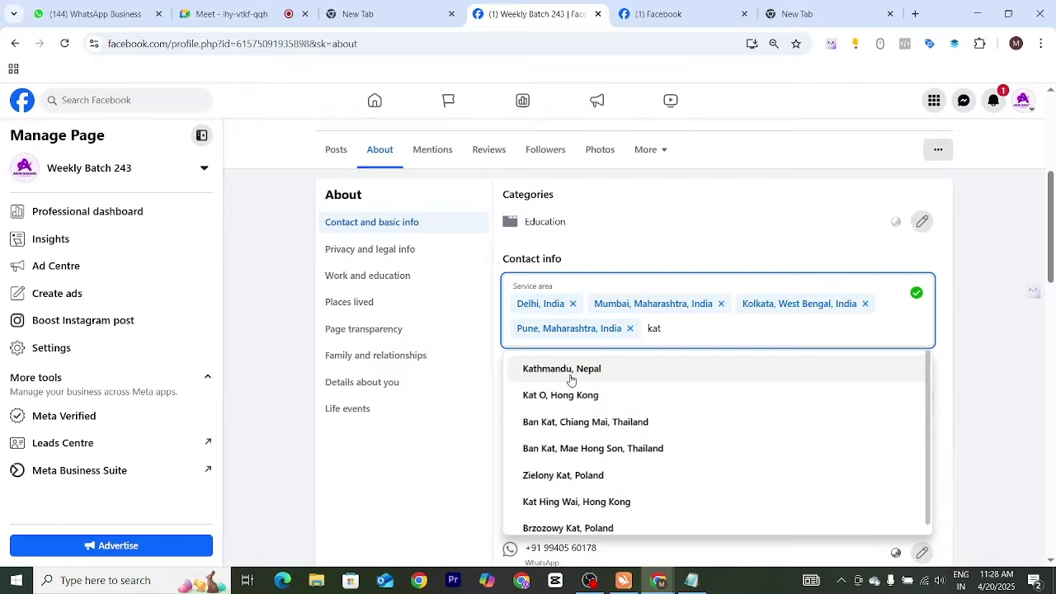
text(rnataka)
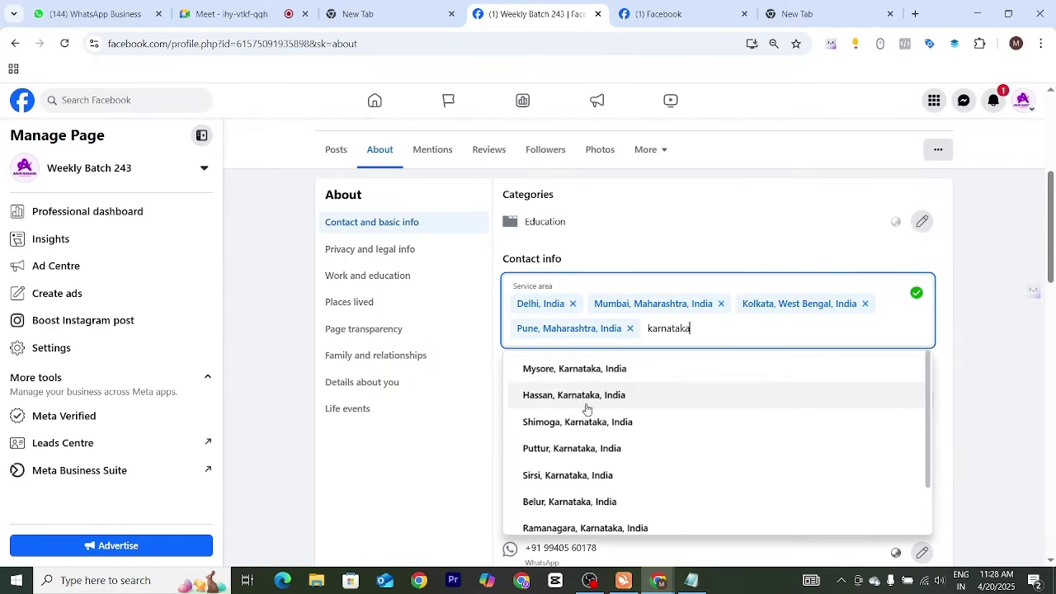
double_click(667, 328)
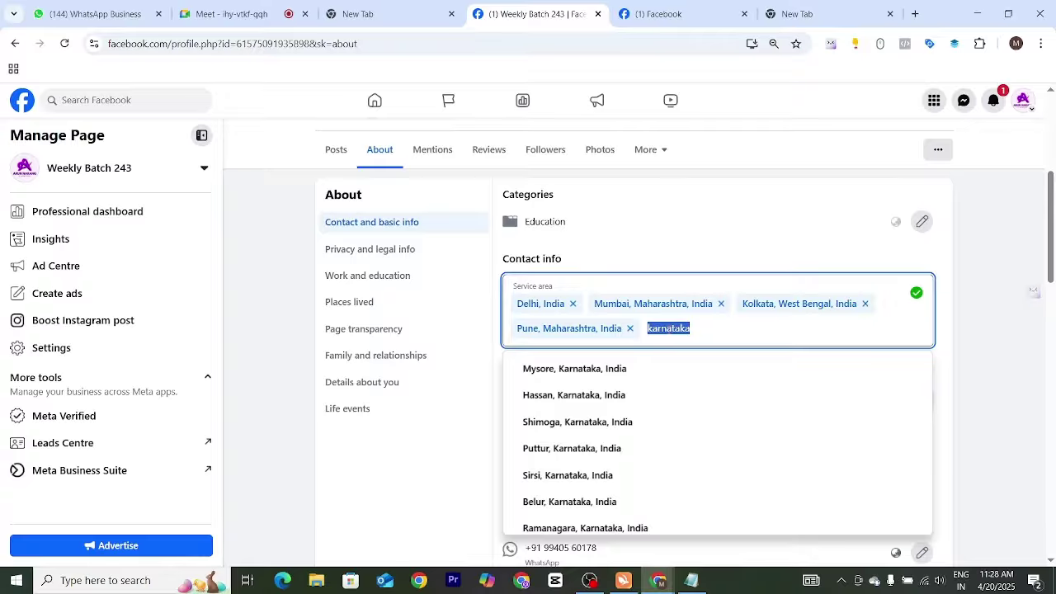
key(BackSpace)
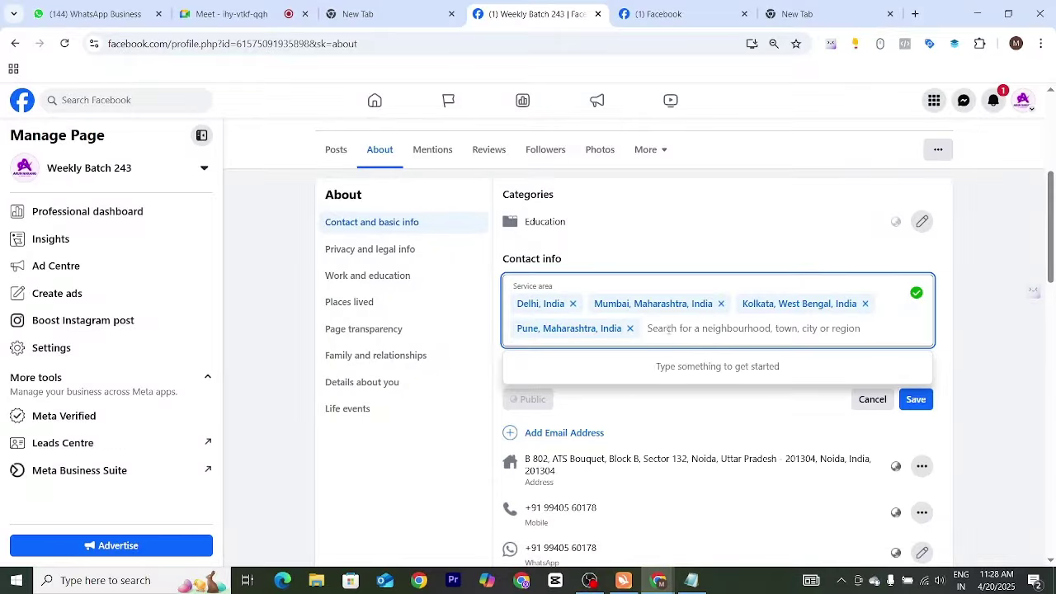
click(717, 250)
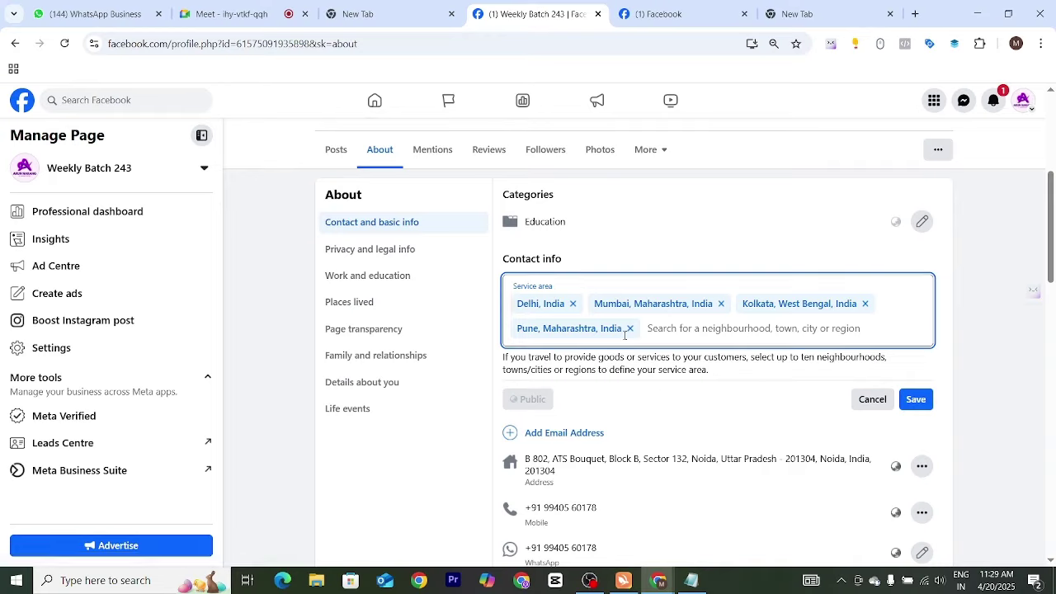
click(916, 402)
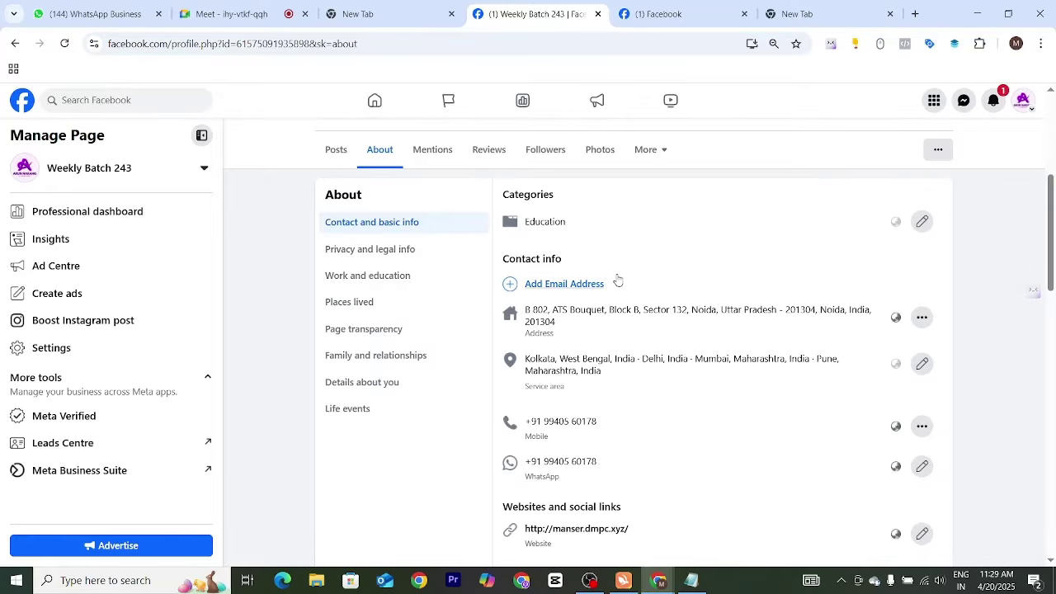
Step: Scroll down to Websites and social links and add a new social link entry
scroll(618, 280, down, 1)
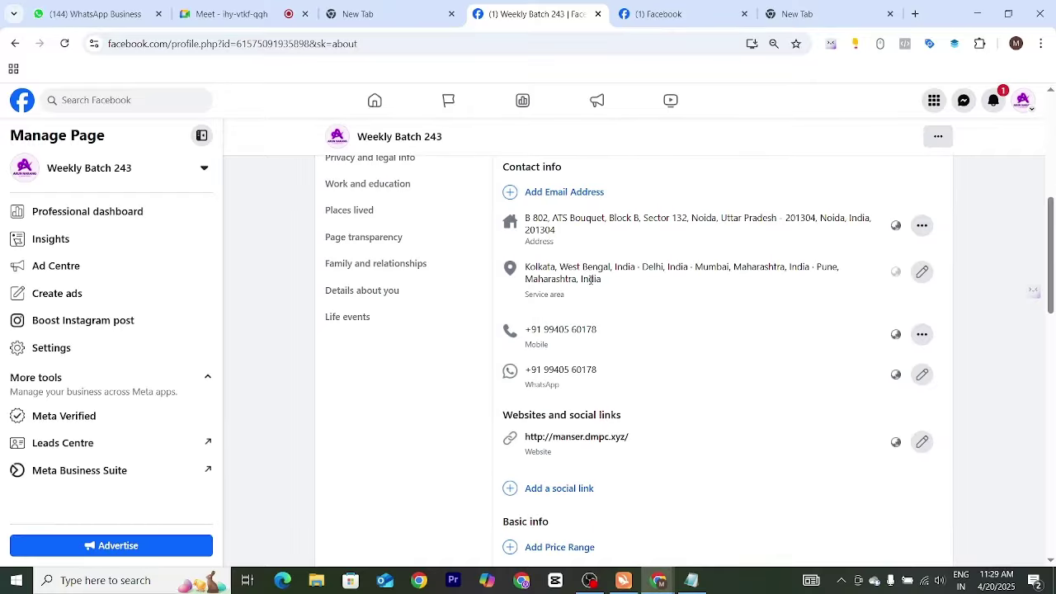
scroll(624, 306, down, 3)
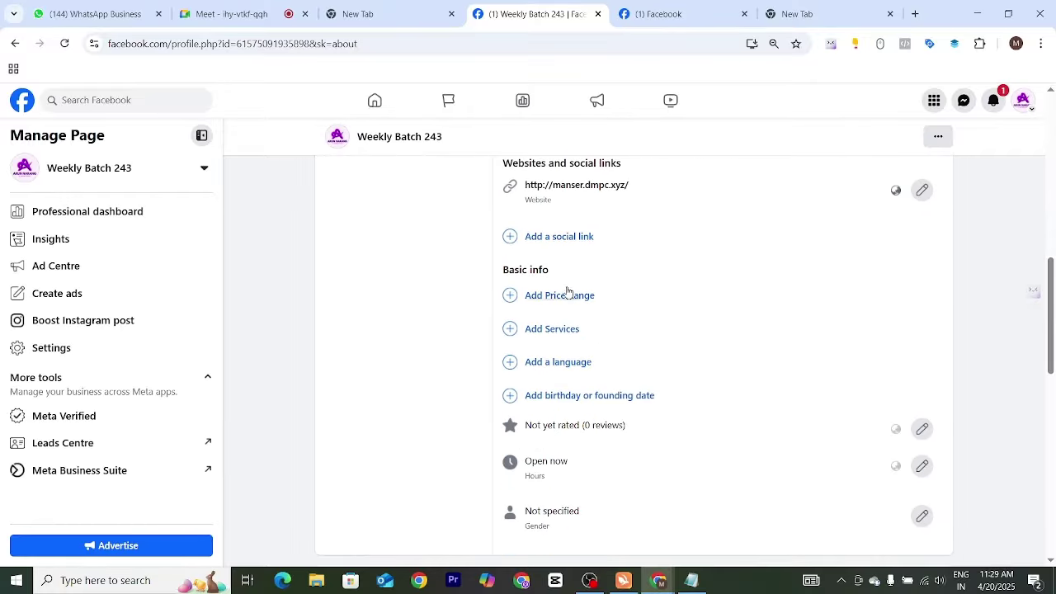
click(560, 238)
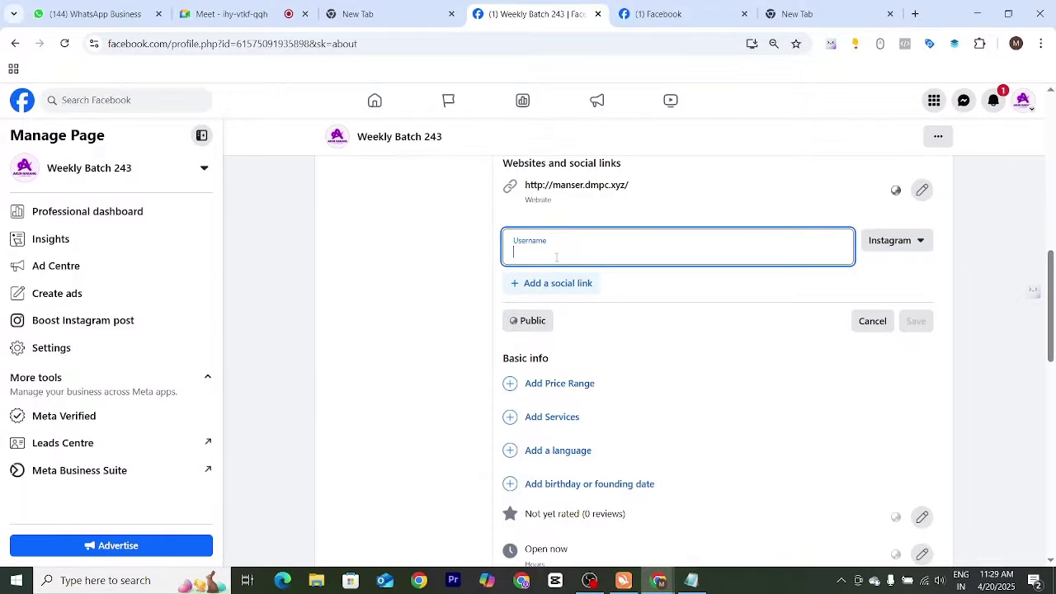
Step: Copy the LinkedIn profile URL and paste it into the first social link field
click(833, 18)
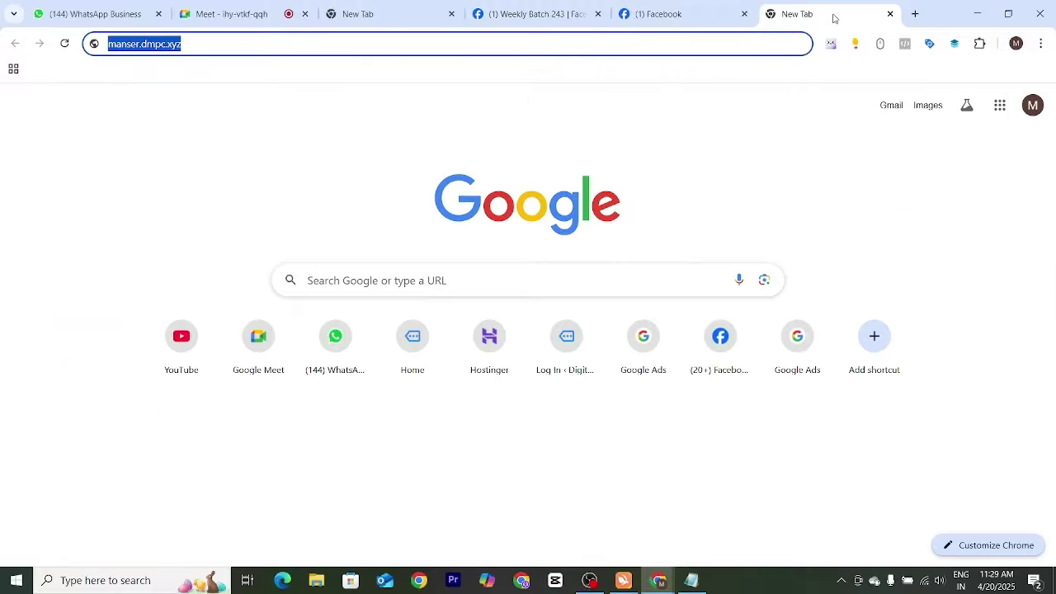
text(linke)
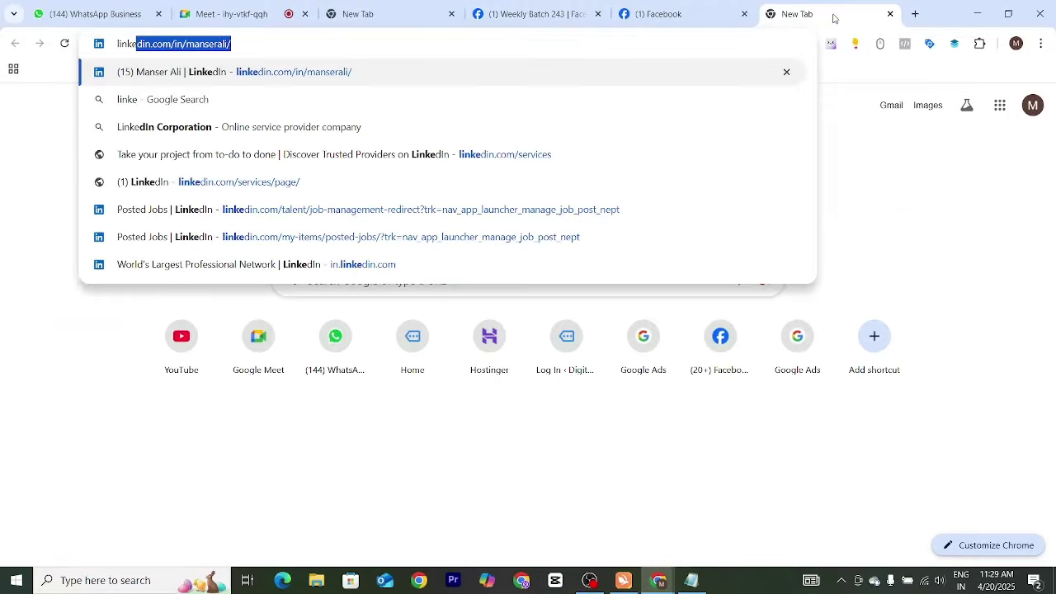
key(ctrl+a)
key(ctrl+c)
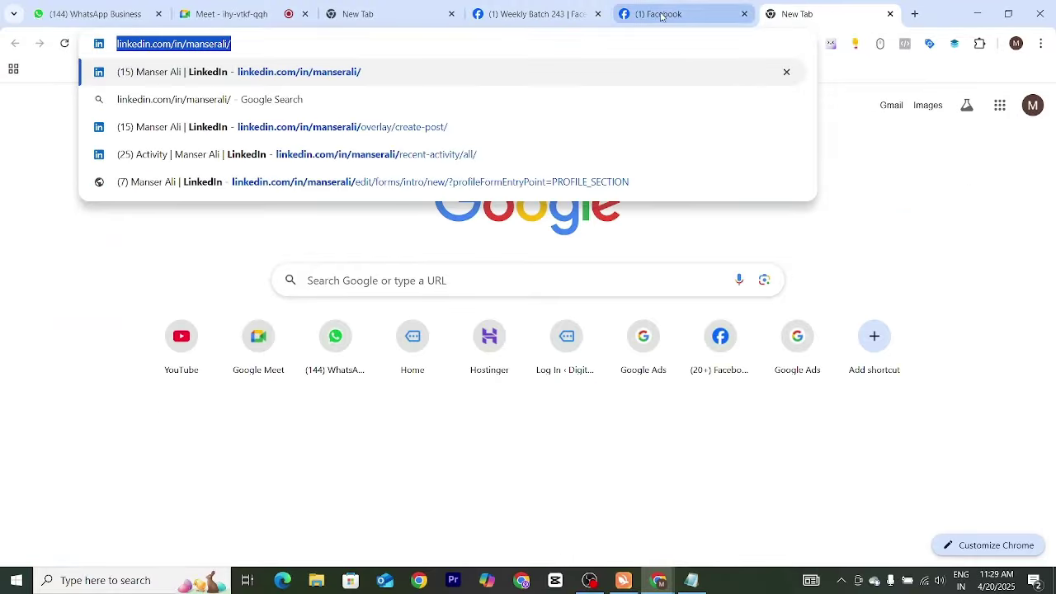
click(531, 14)
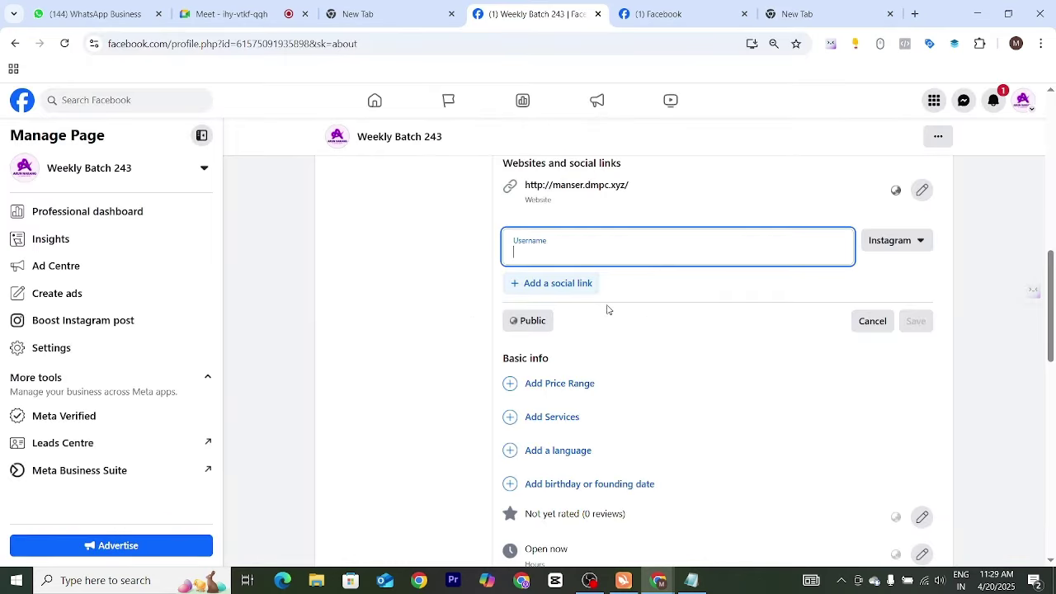
key(ctrl+v)
Step: Look up the Instagram profile and paste its URL into a second social link field
click(780, 14)
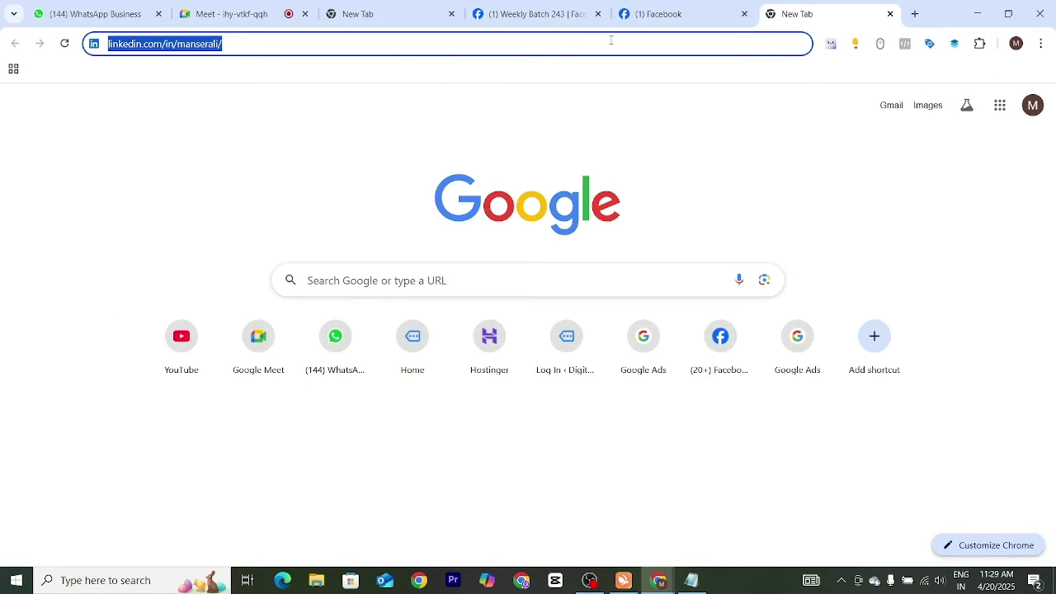
text(manser insta)
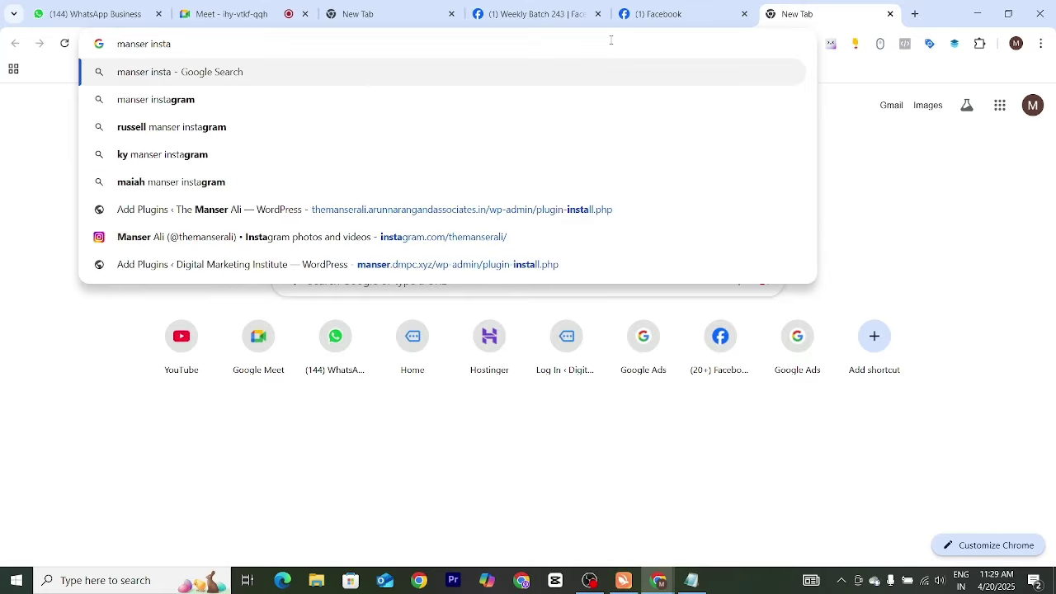
click(525, 238)
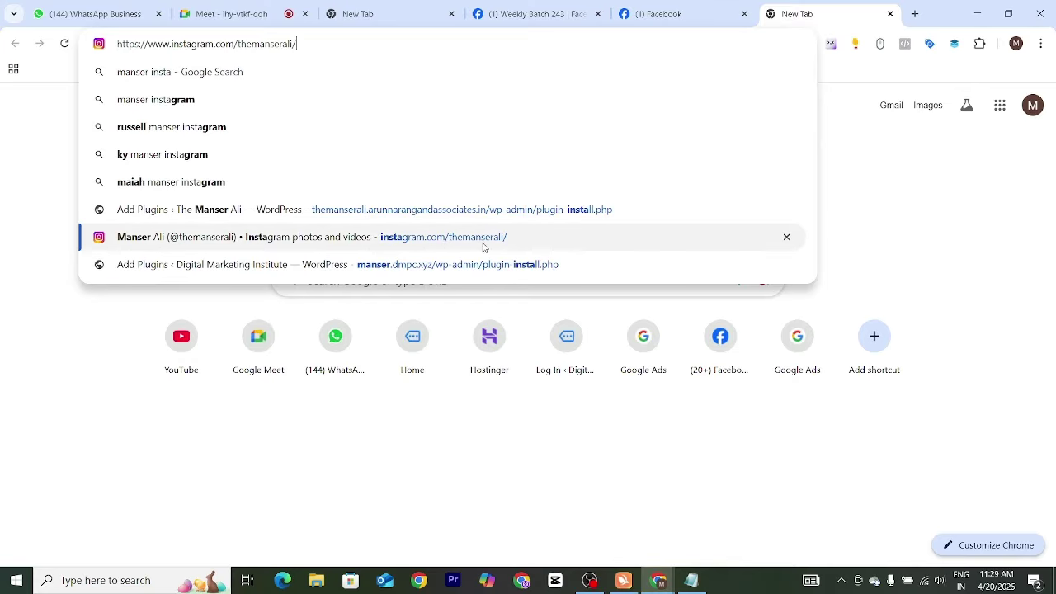
click(273, 45)
key(ctrl+c)
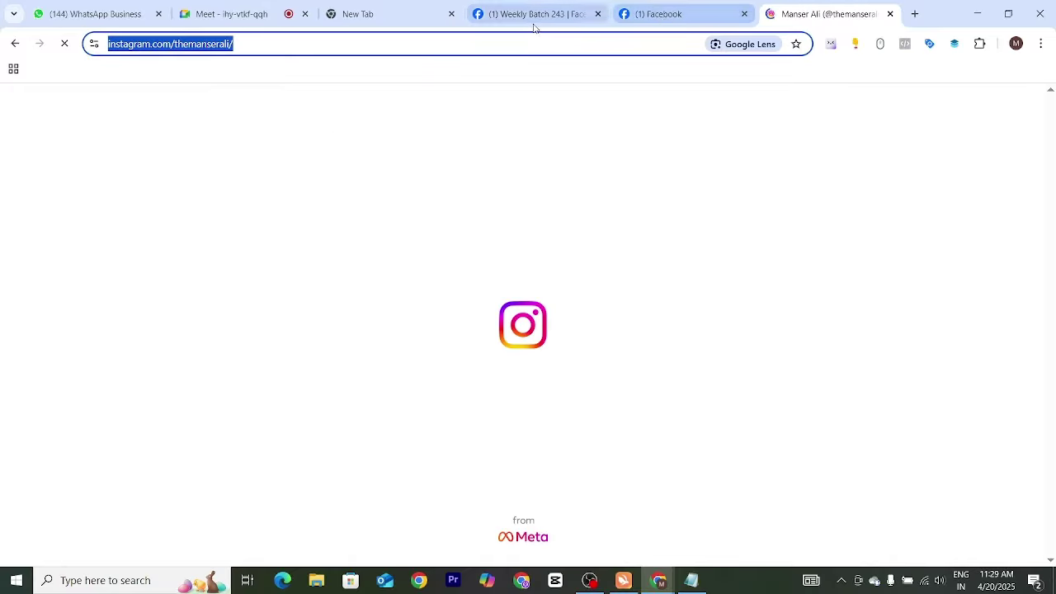
click(532, 14)
click(582, 283)
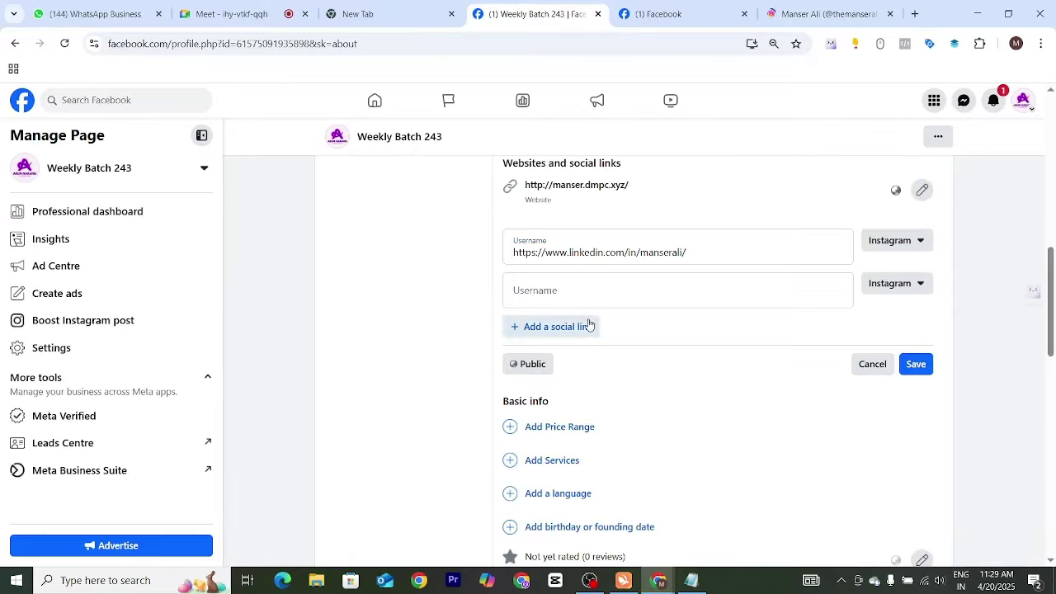
click(583, 295)
key(ctrl+v)
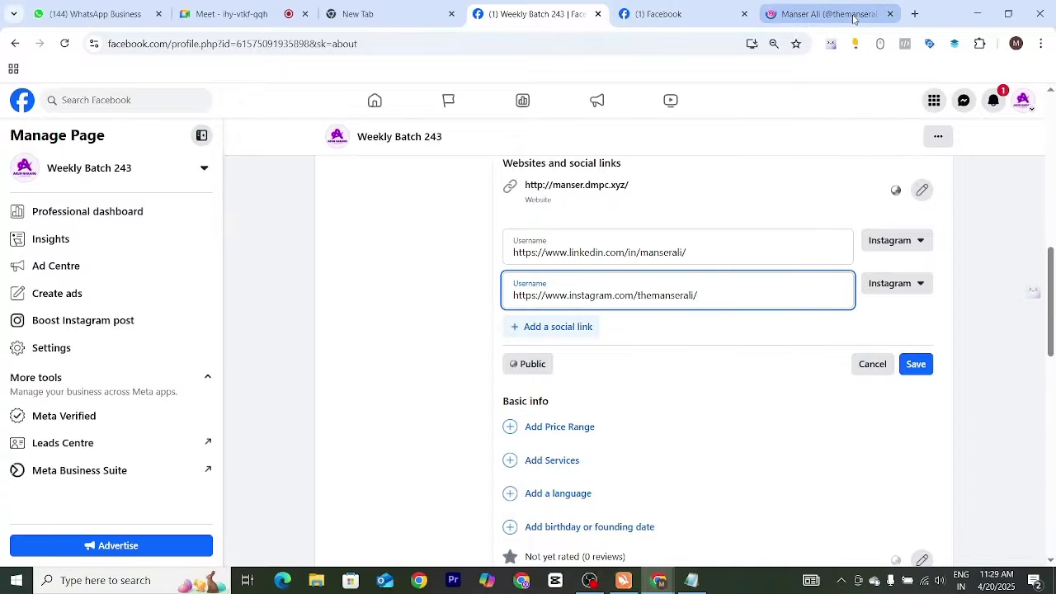
Step: Search for the YouTube channel, open its Videos page, and select its address
click(825, 14)
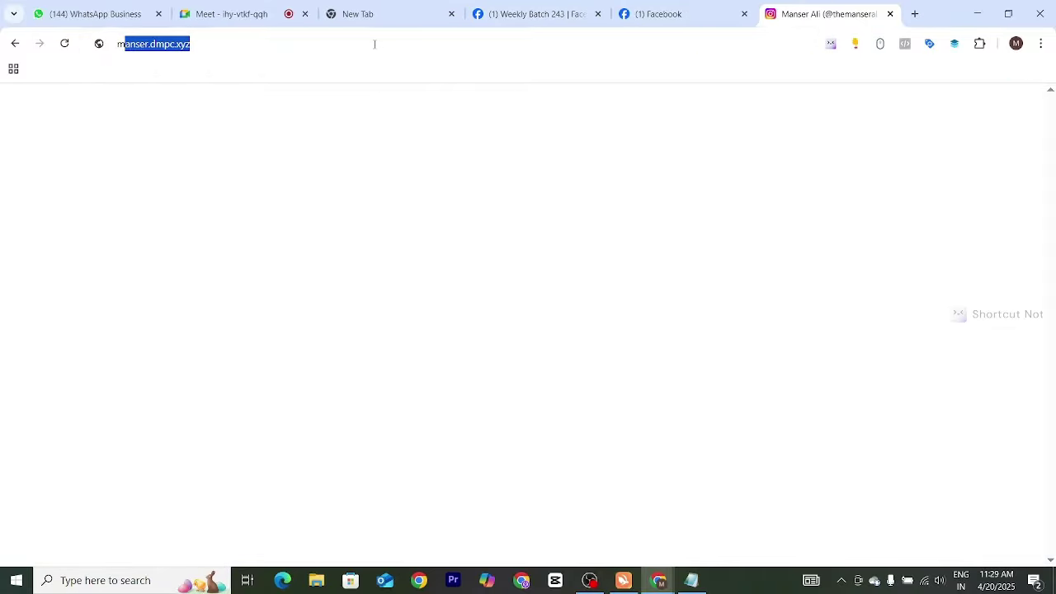
text(maner youtube)
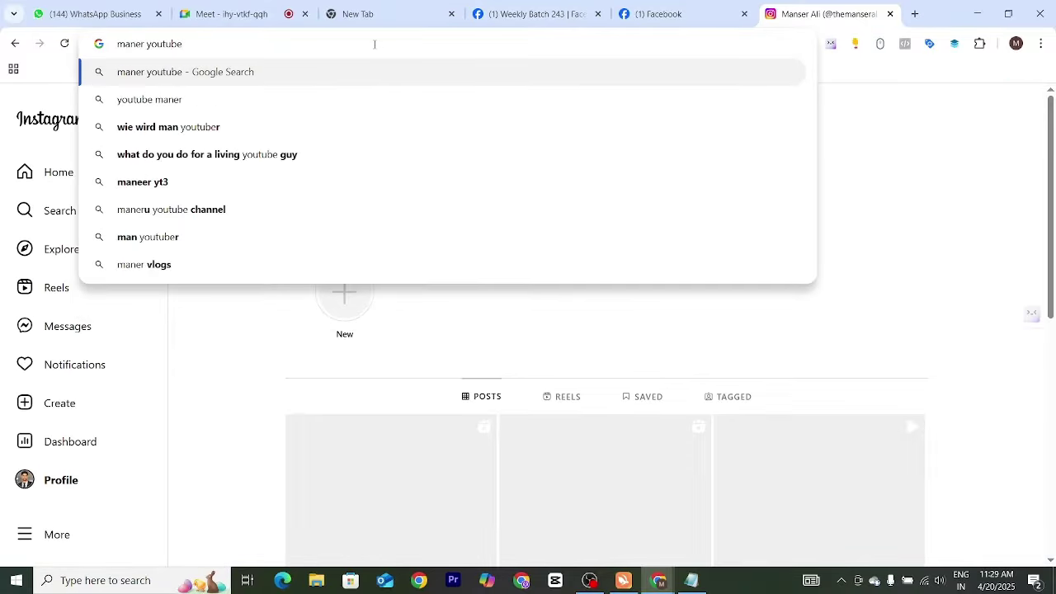
key(BackSpace)
key(BackSpace)
key(BackSpace)
key(BackSpace)
key(BackSpace)
key(BackSpace)
key(BackSpace)
key(BackSpace)
key(BackSpace)
key(BackSpace)
key(BackSpace)
key(BackSpace)
key(BackSpace)
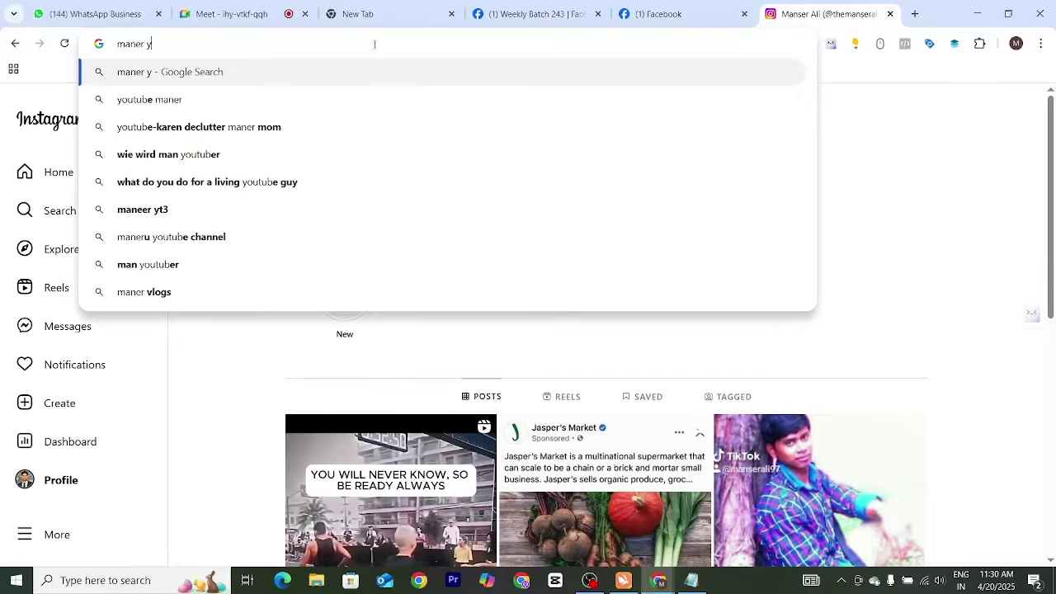
text(manser)
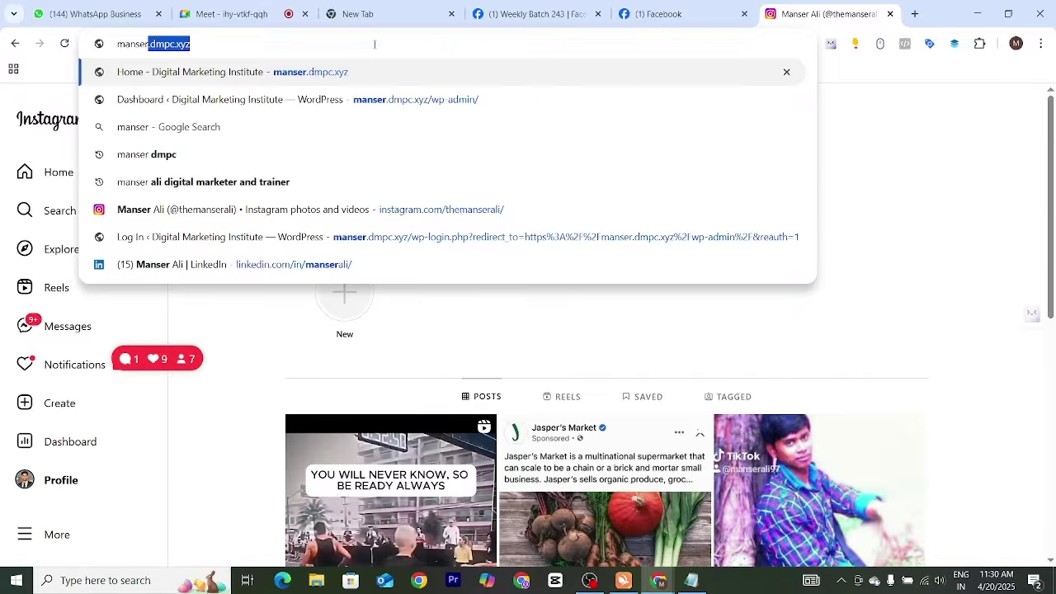
text( you)
key(BackSpace)
key(BackSpace)
key(BackSpace)
key(BackSpace)
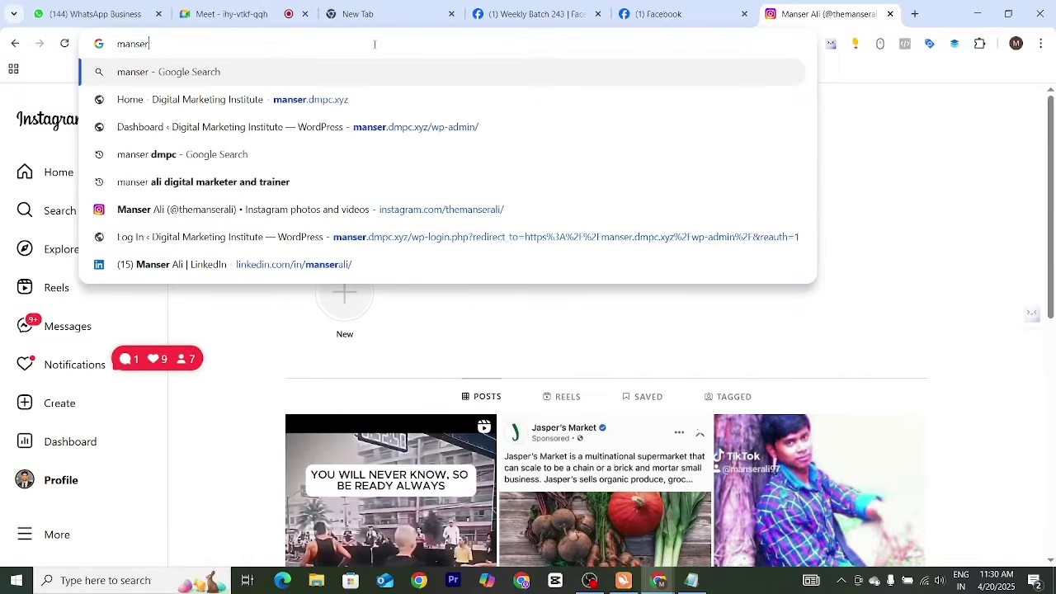
key(BackSpace)
key(BackSpace)
key(BackSpace)
key(BackSpace)
key(BackSpace)
key(BackSpace)
text(the)
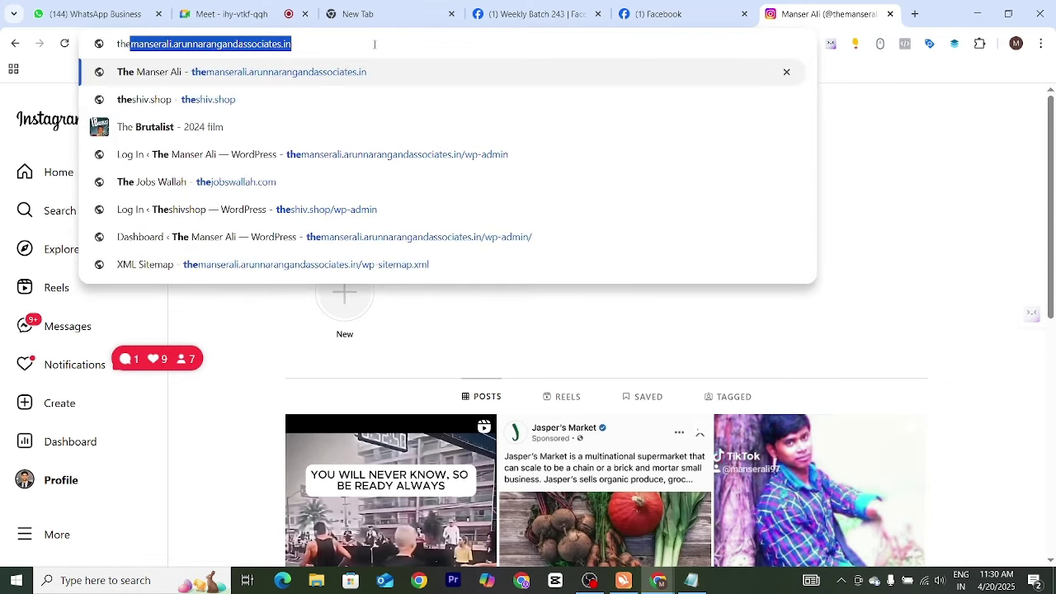
text(manser)
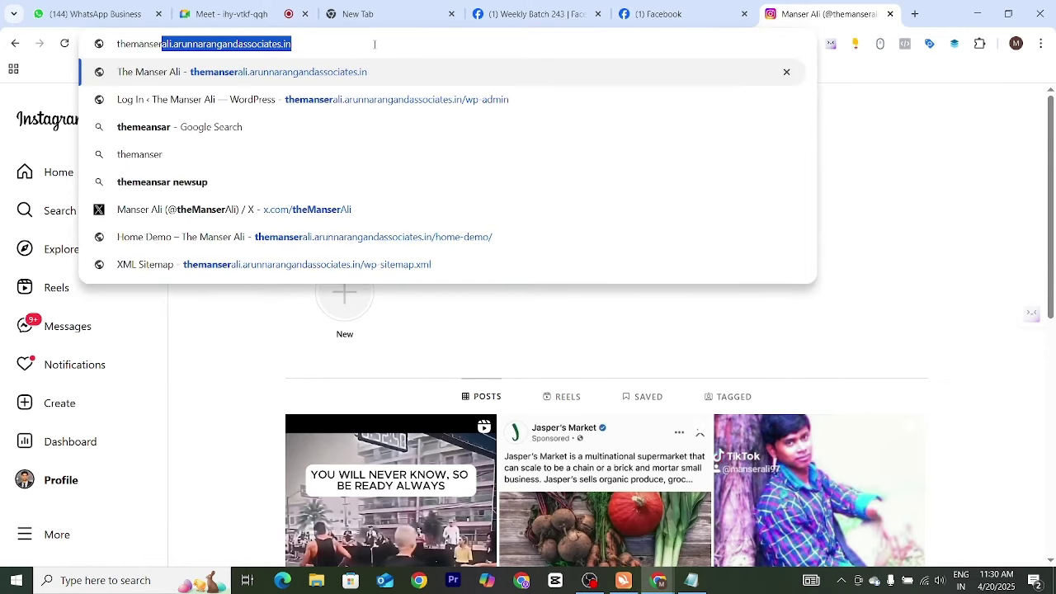
text( youtube)
key(Return)
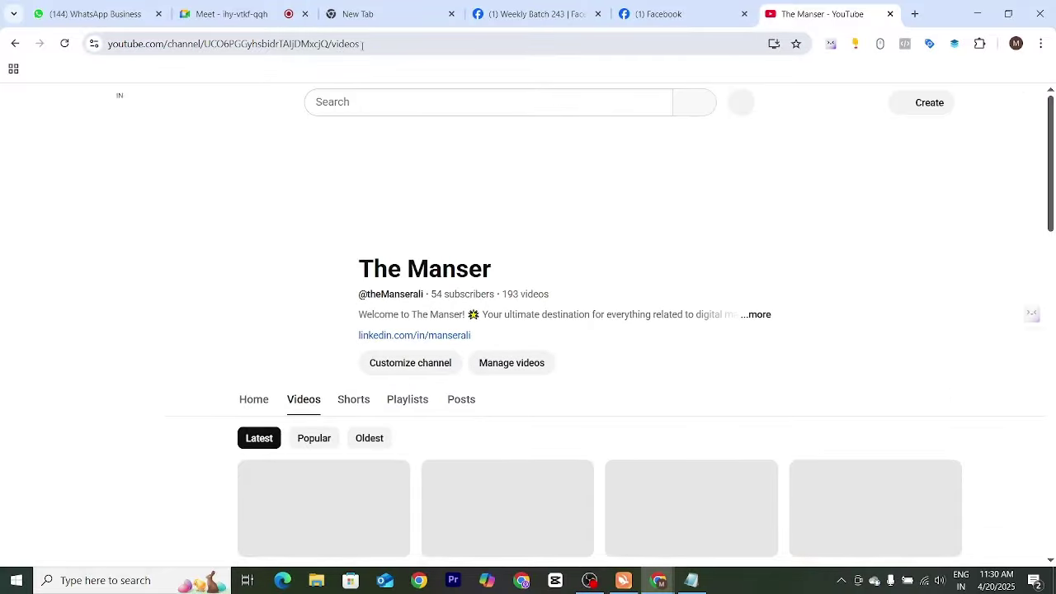
drag(331, 48, 86, 60)
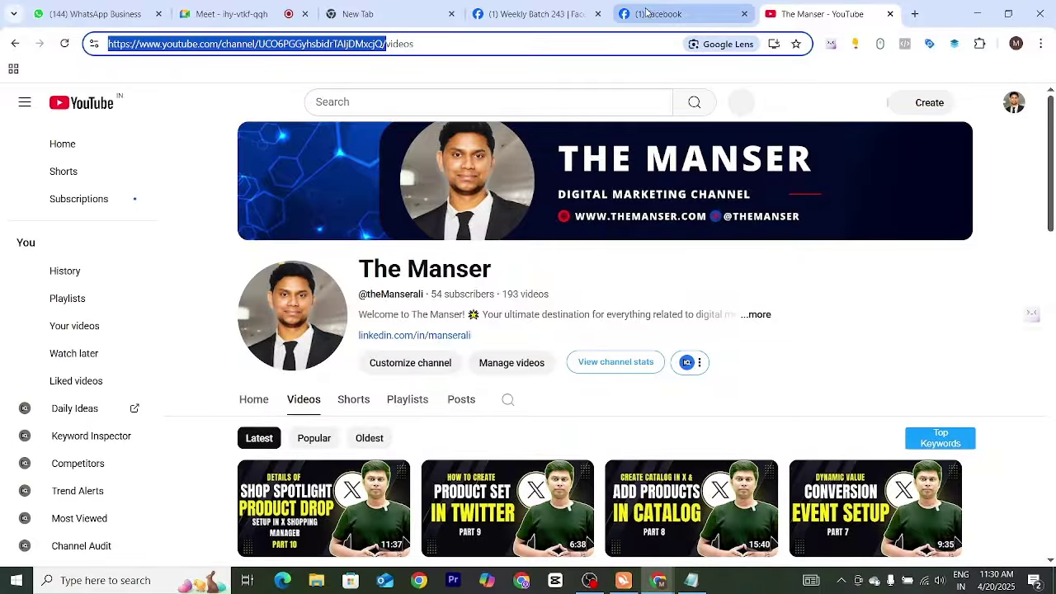
Step: Add a third social link field holding the YouTube channel URL
click(536, 17)
click(557, 328)
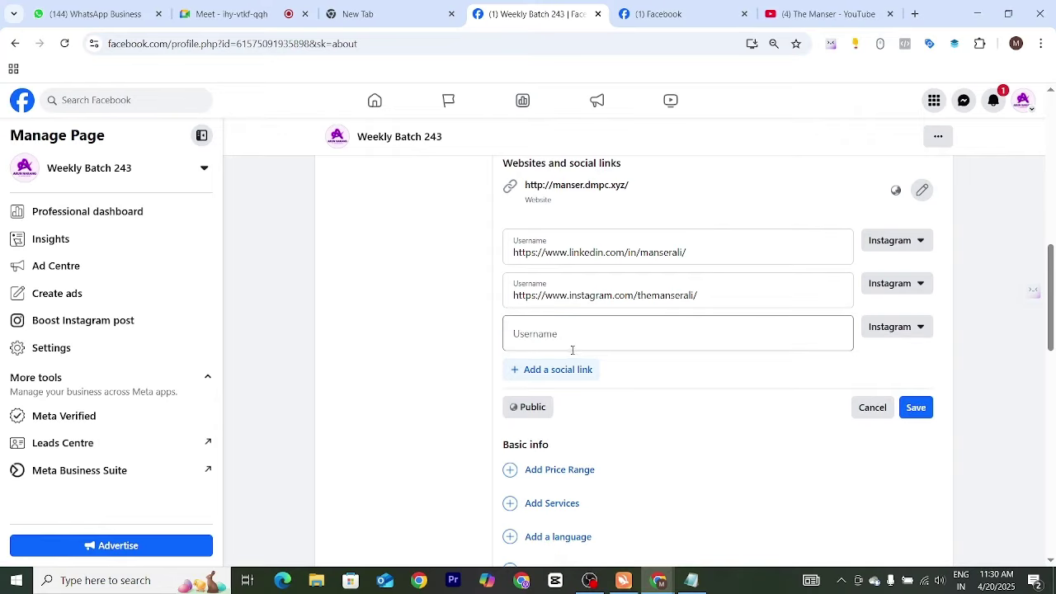
click(569, 335)
click(459, 327)
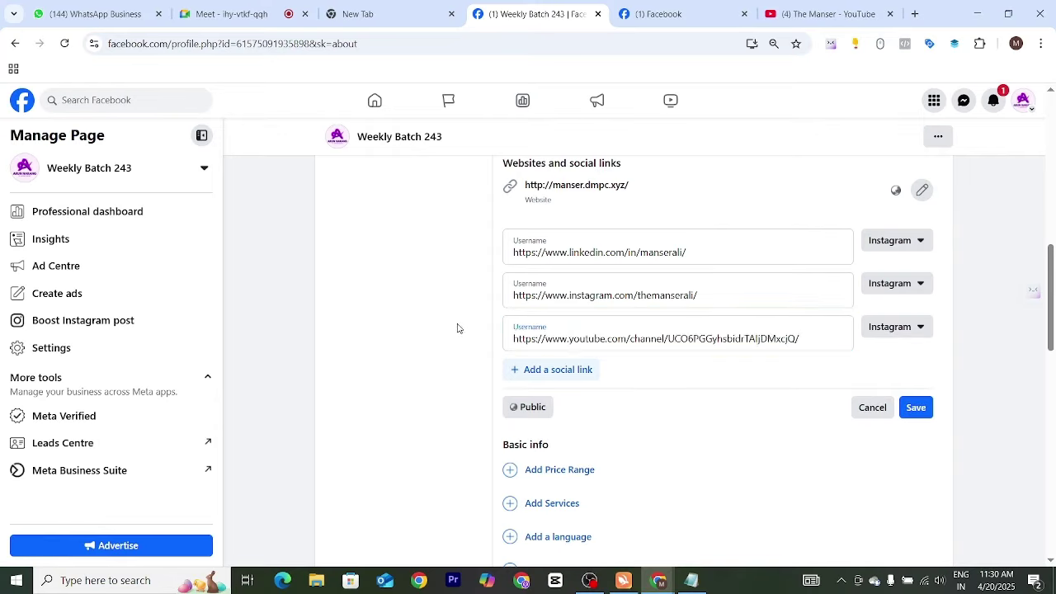
Step: Label the first link LinkedIn and the third YouTube, keep Instagram, and save all three
click(914, 288)
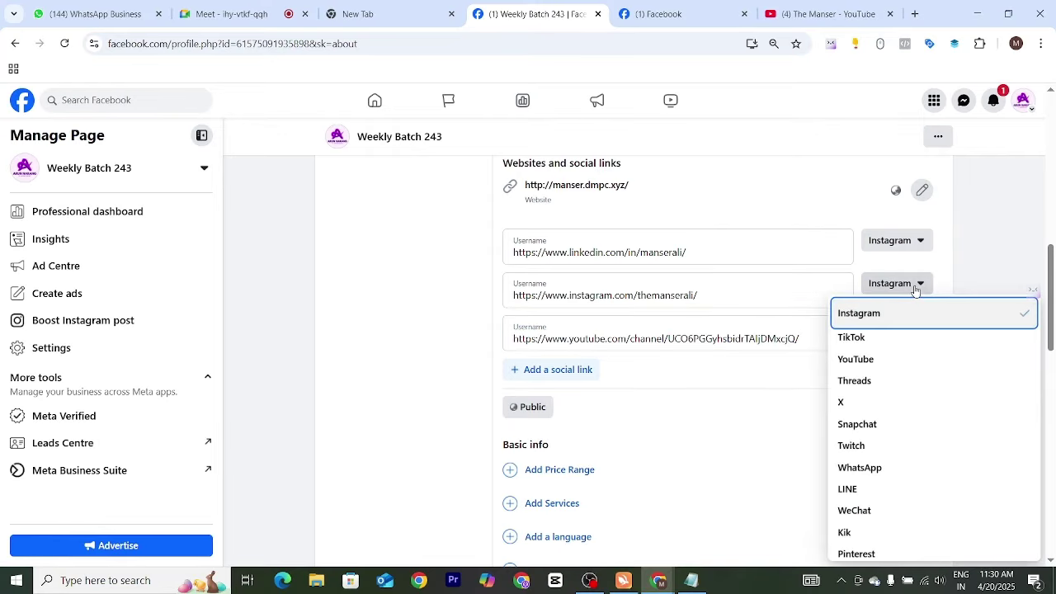
click(914, 288)
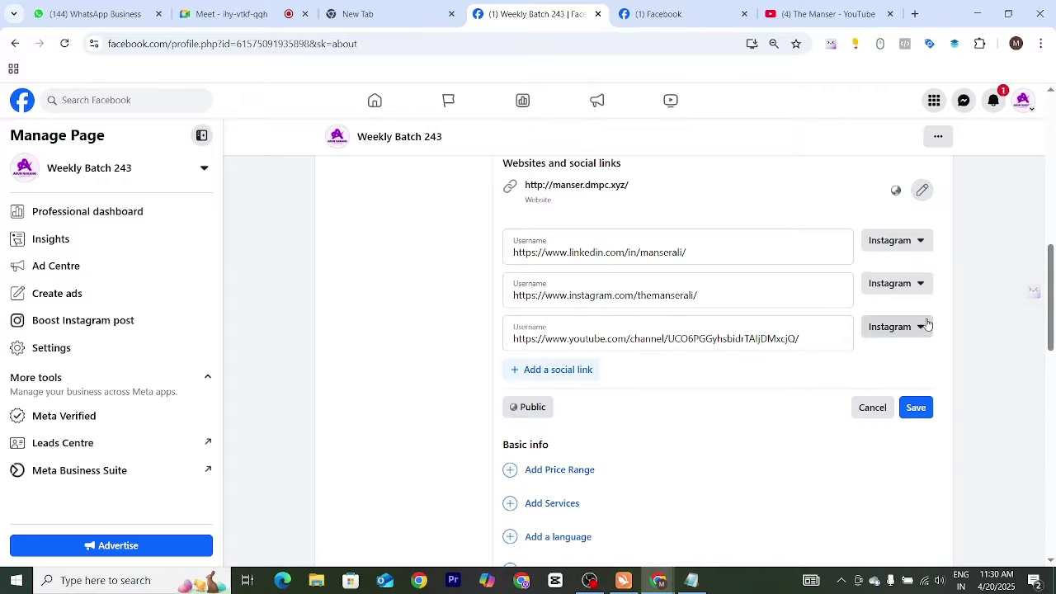
click(929, 243)
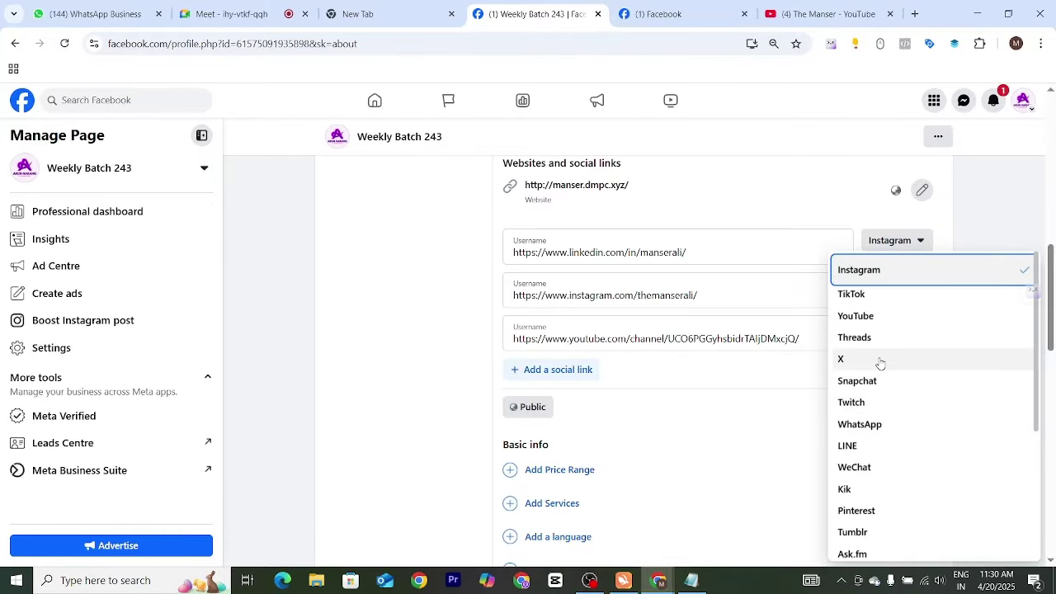
scroll(881, 363, down, 5)
click(846, 394)
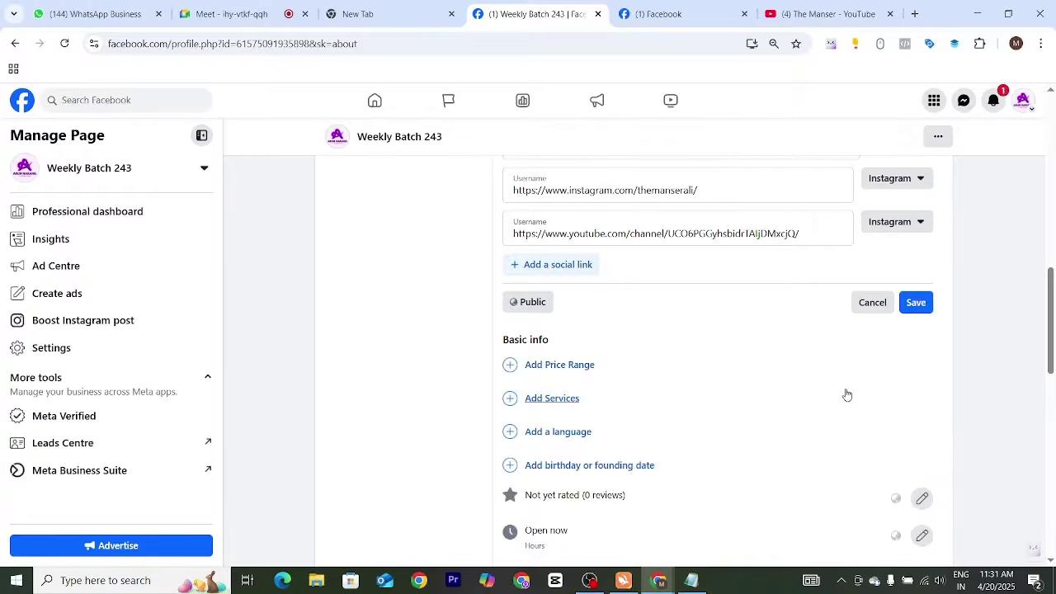
click(918, 221)
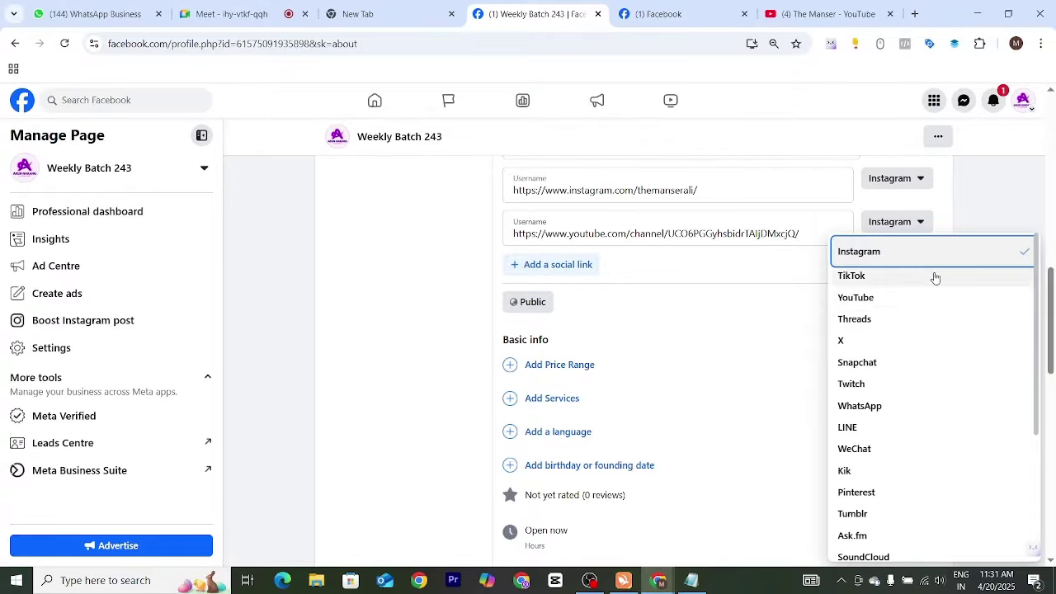
click(862, 299)
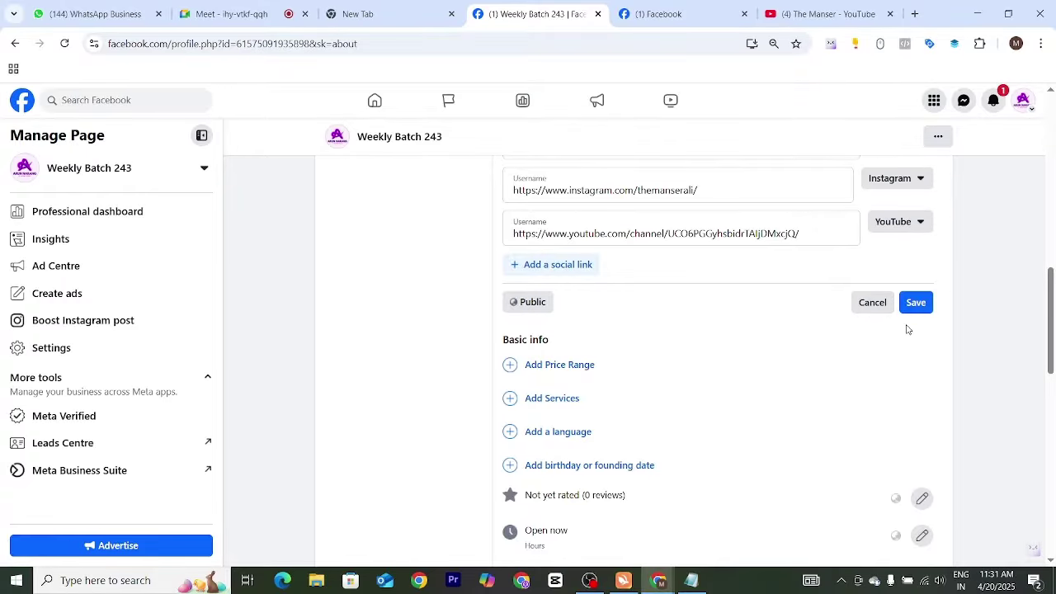
click(919, 303)
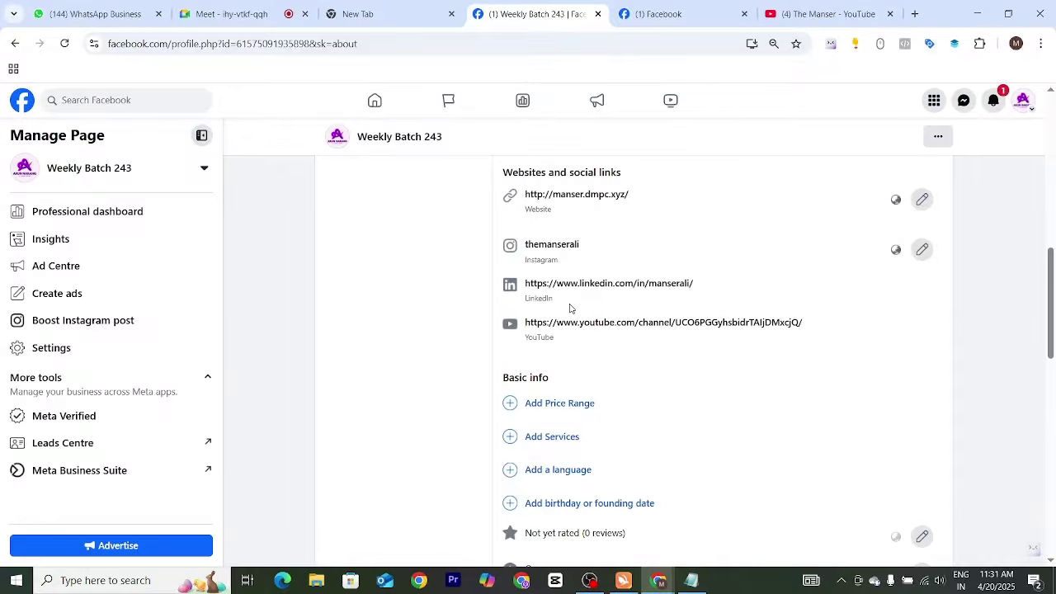
Step: Choose Online classes as the Page's service under Basic info and save it
scroll(577, 325, down, 1)
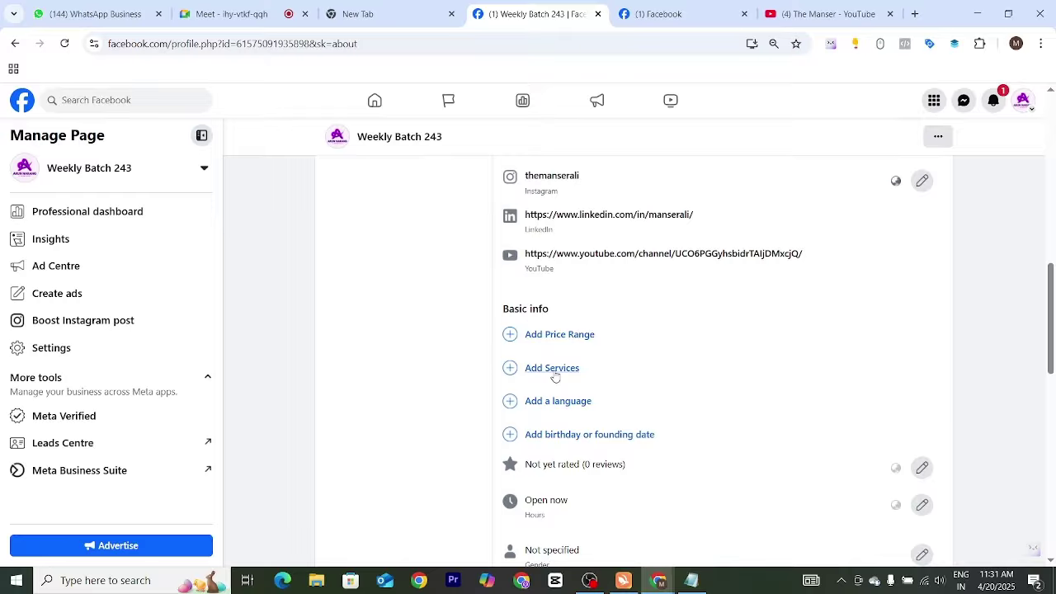
click(555, 371)
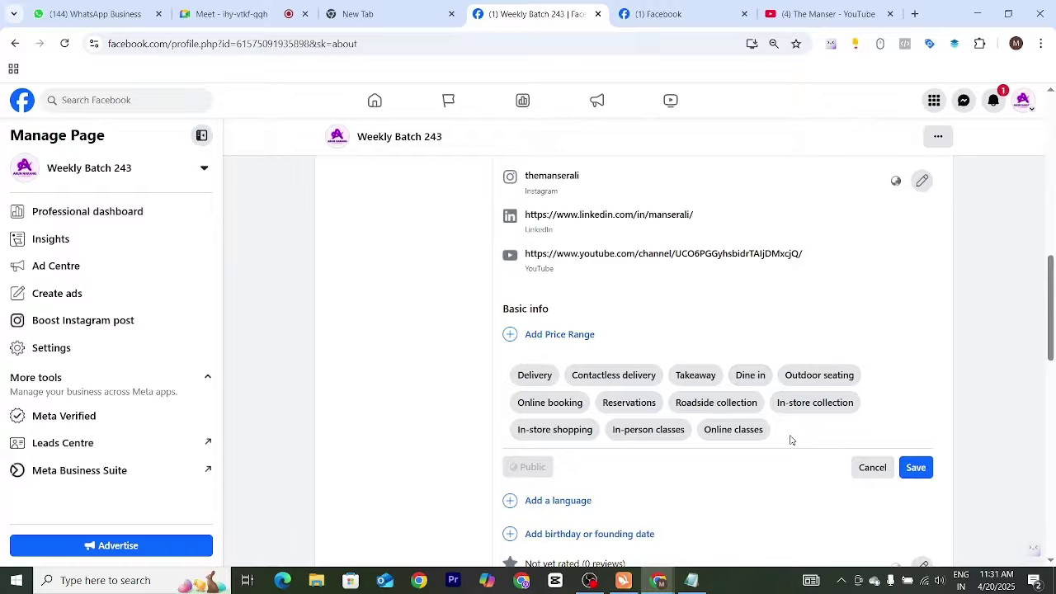
click(745, 438)
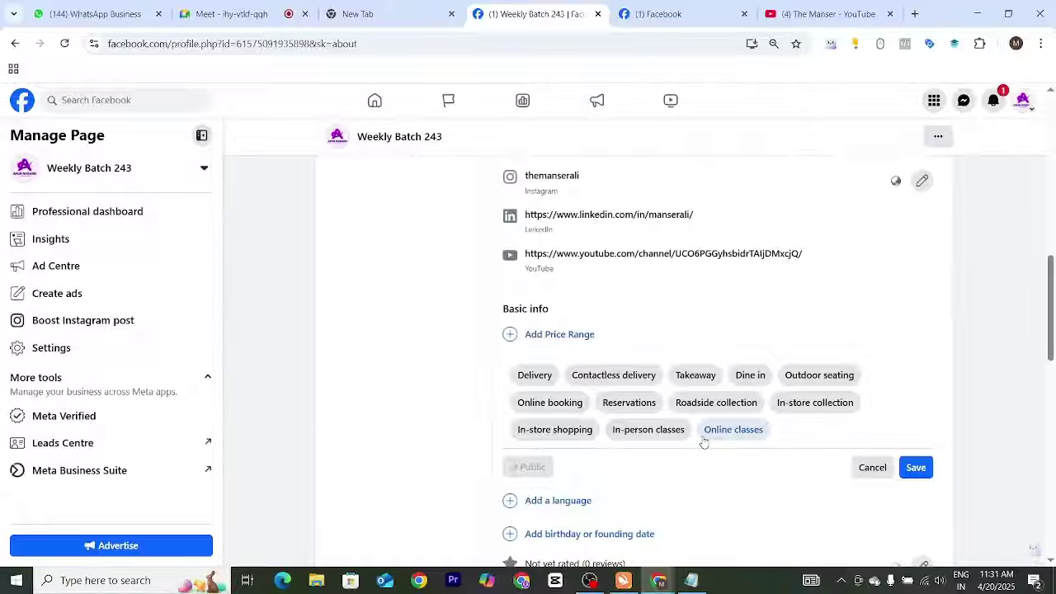
click(914, 467)
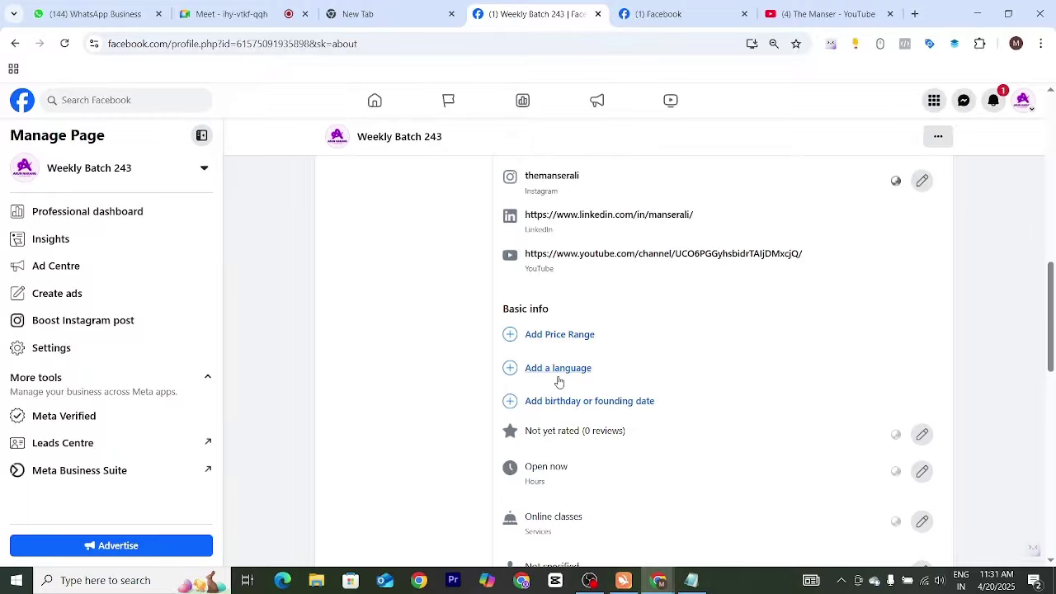
Step: Search for English under Add a language, pick it, and save it
click(562, 372)
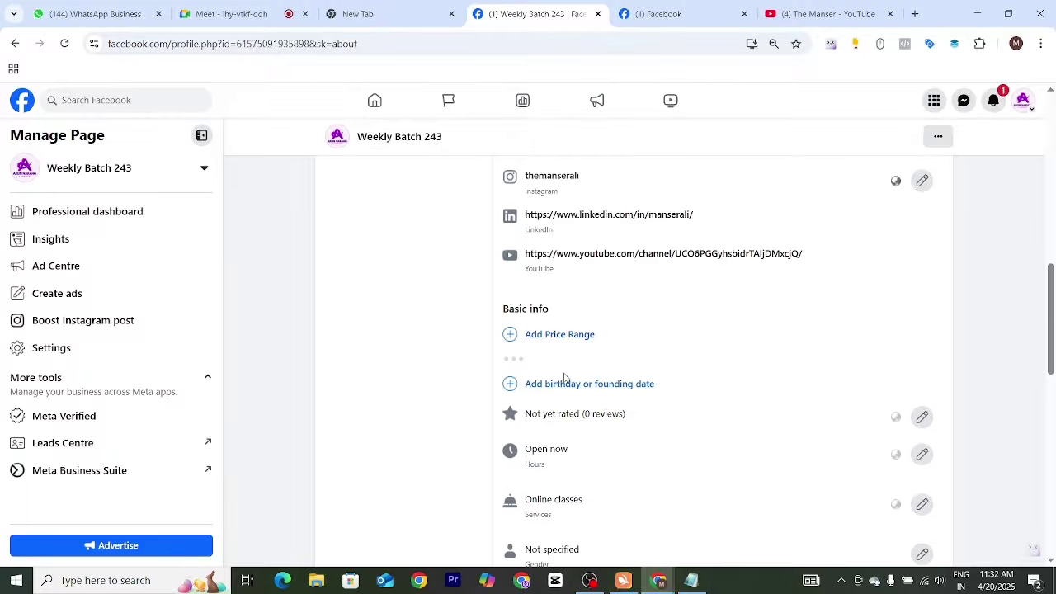
text(enlgihs)
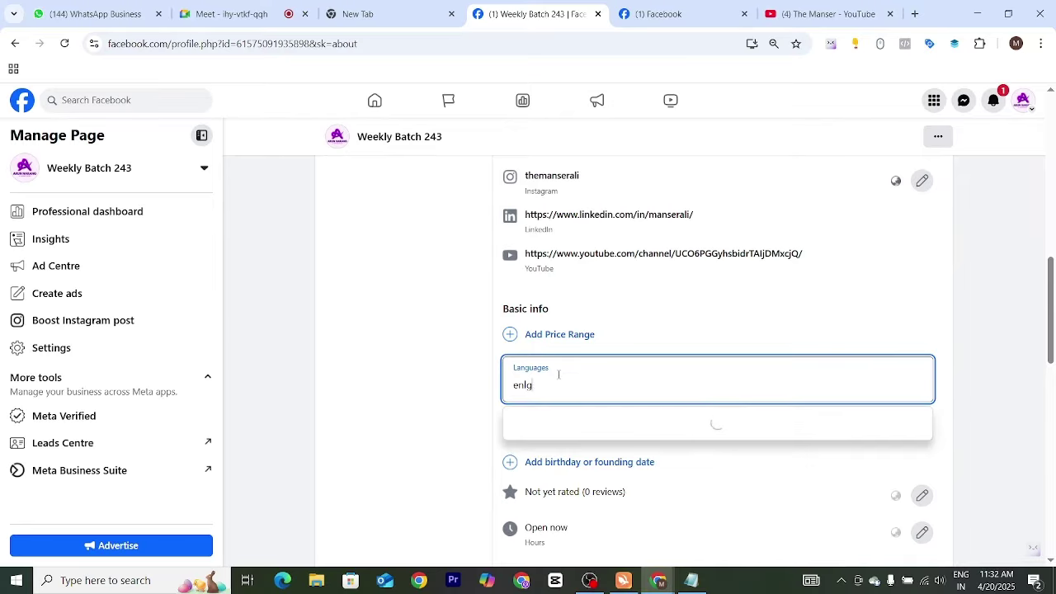
key(BackSpace)
key(BackSpace)
key(BackSpace)
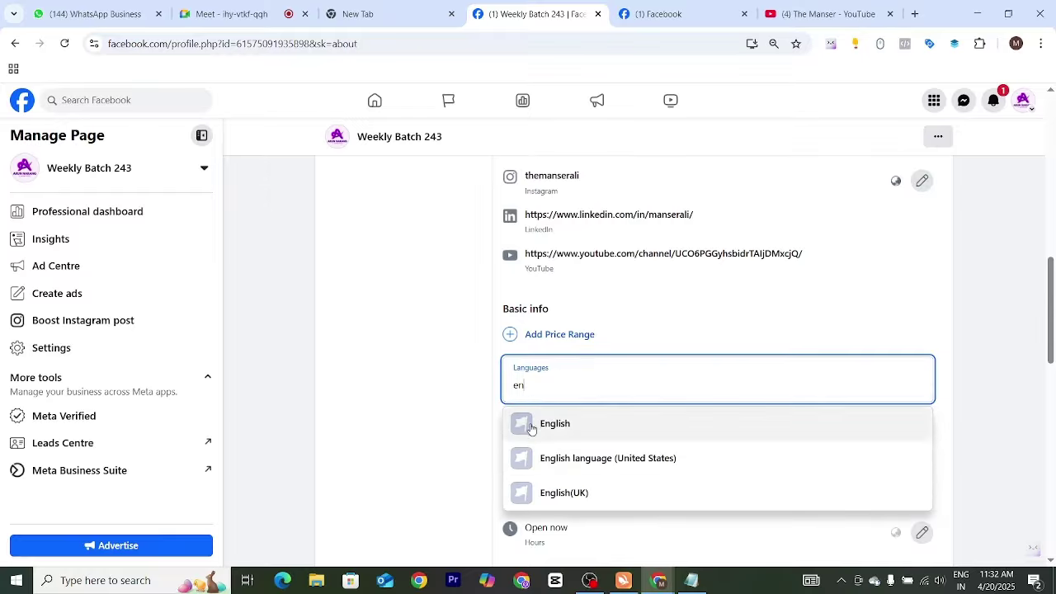
click(554, 423)
click(928, 434)
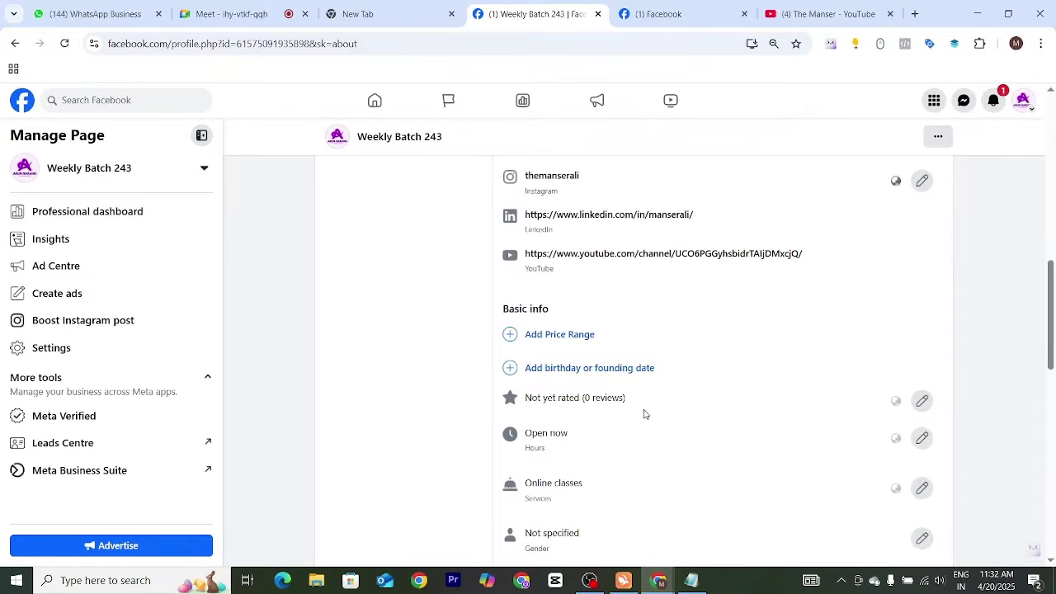
scroll(640, 412, down, 2)
scroll(646, 443, down, 1)
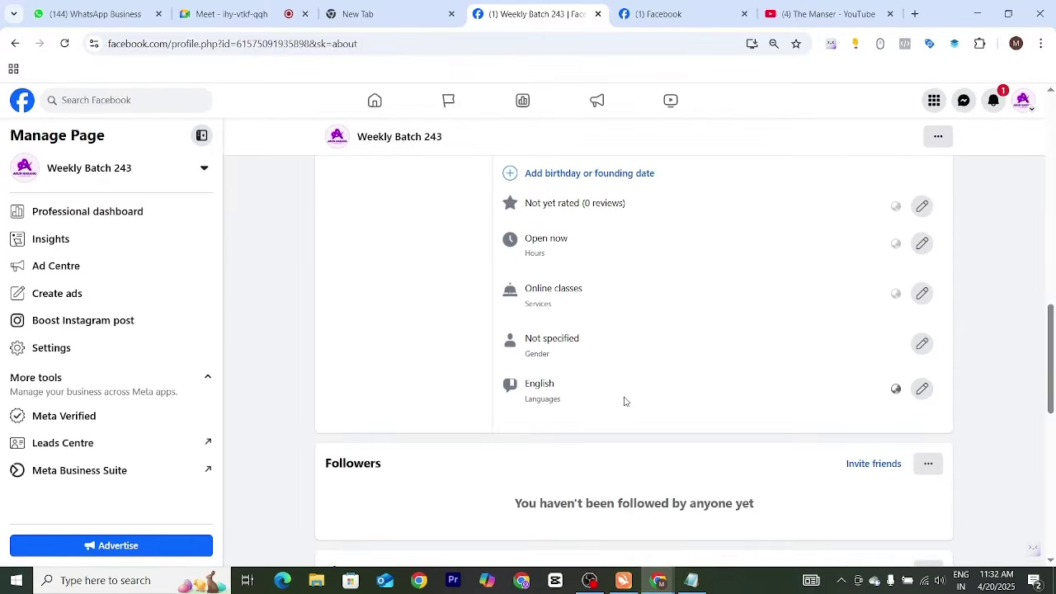
scroll(622, 417, up, 4)
scroll(633, 421, up, 4)
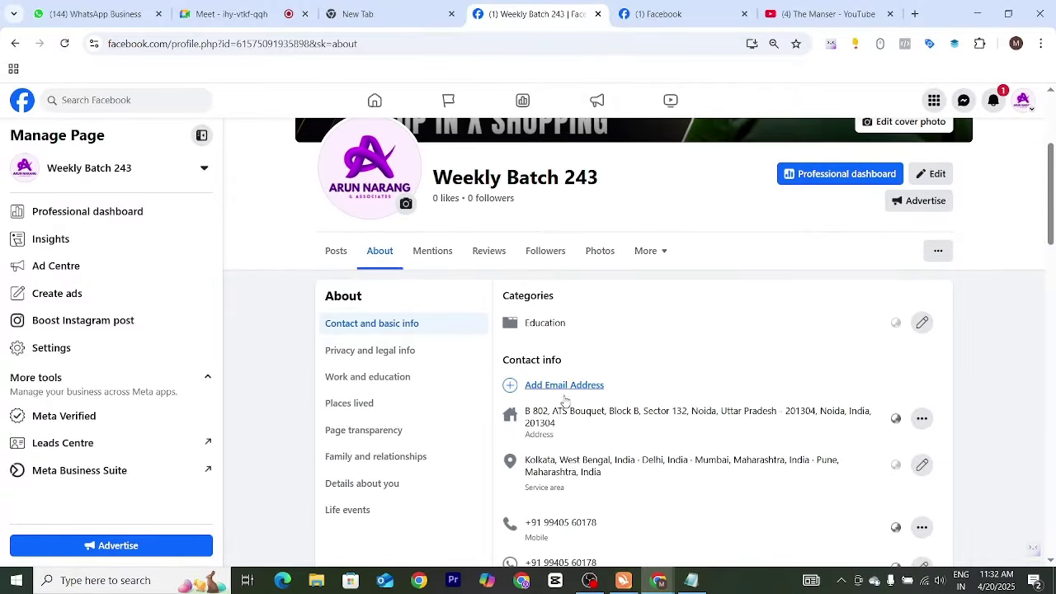
Step: Enter the Page's contact email address under Contact info and save it
click(563, 386)
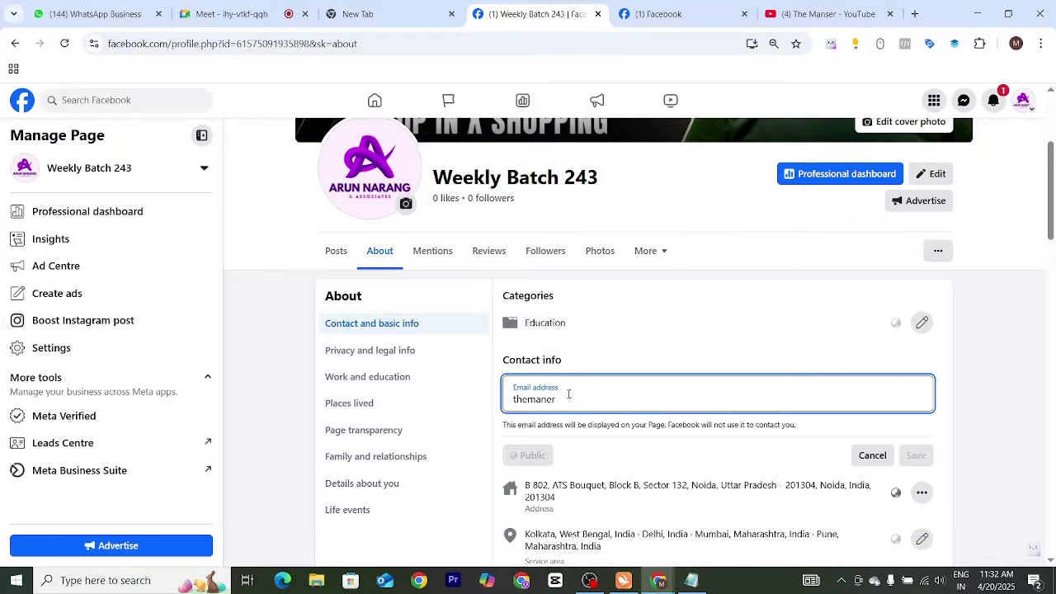
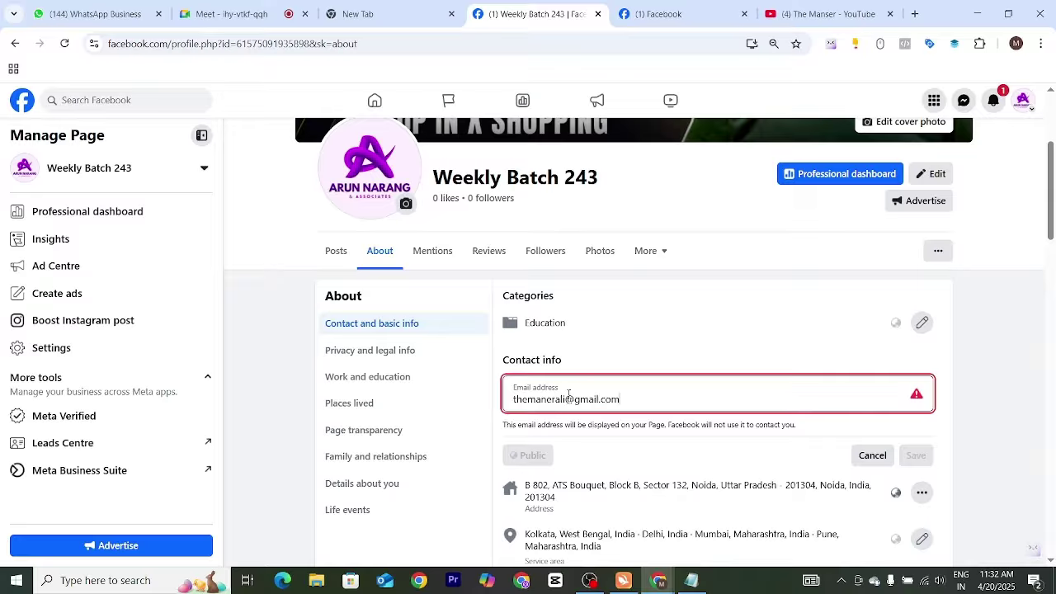
click(913, 455)
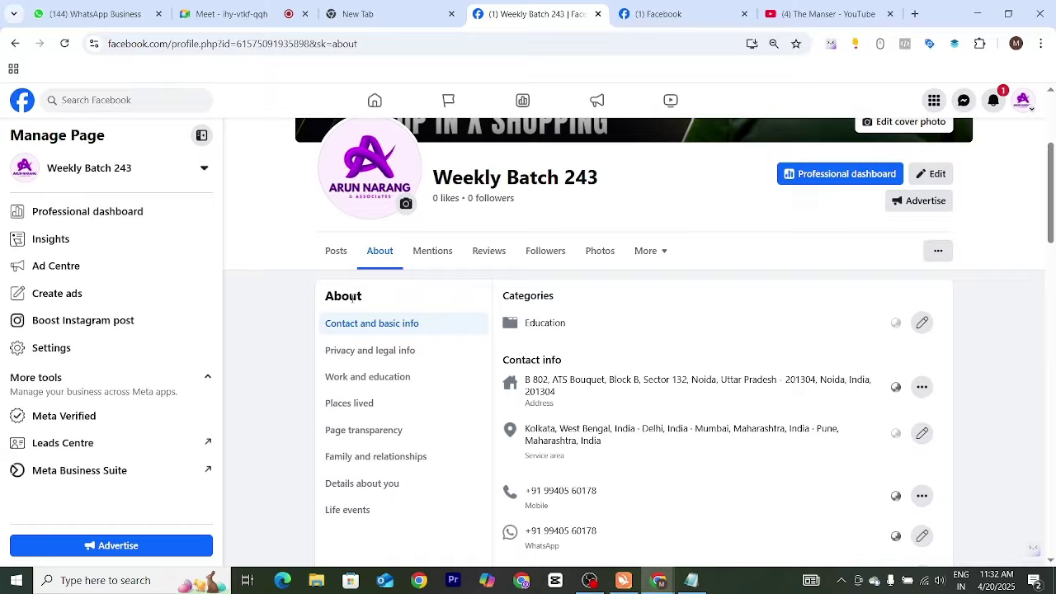
Step: Browse Privacy and legal info, Work and education, Places lived, and Page transparency details
click(371, 355)
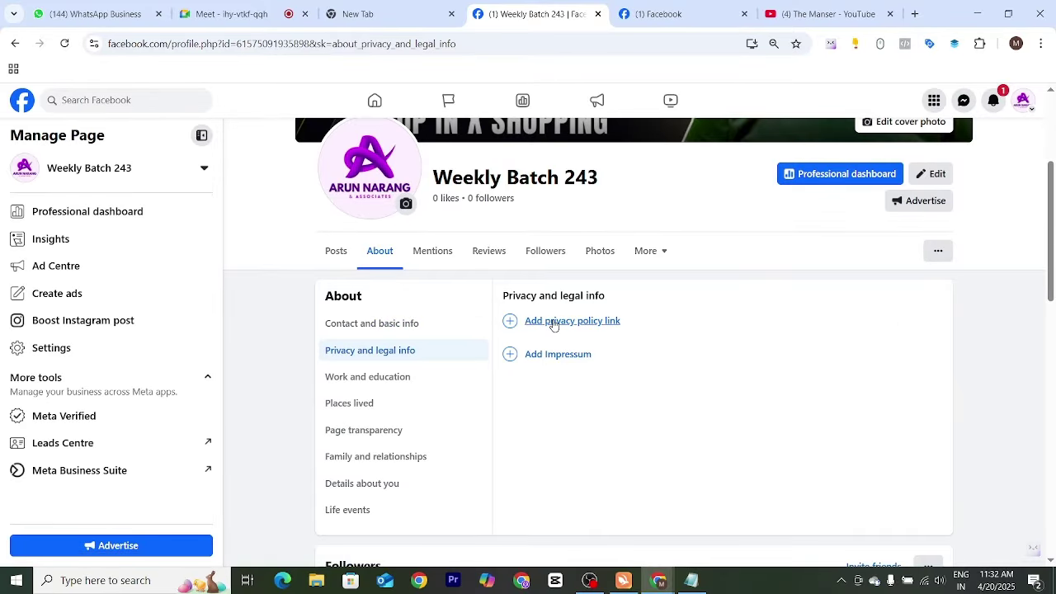
click(399, 385)
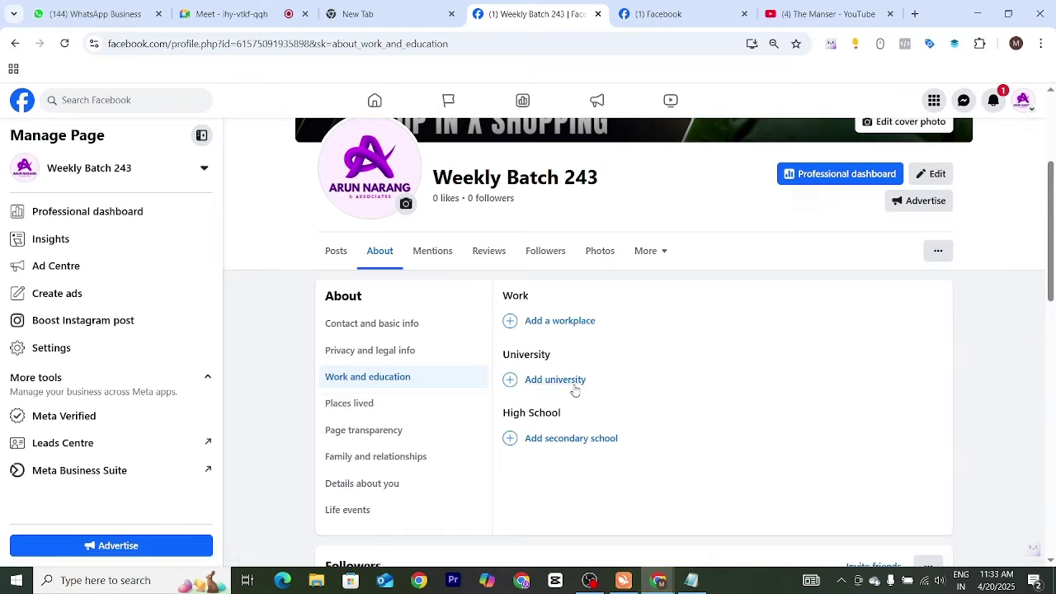
click(390, 410)
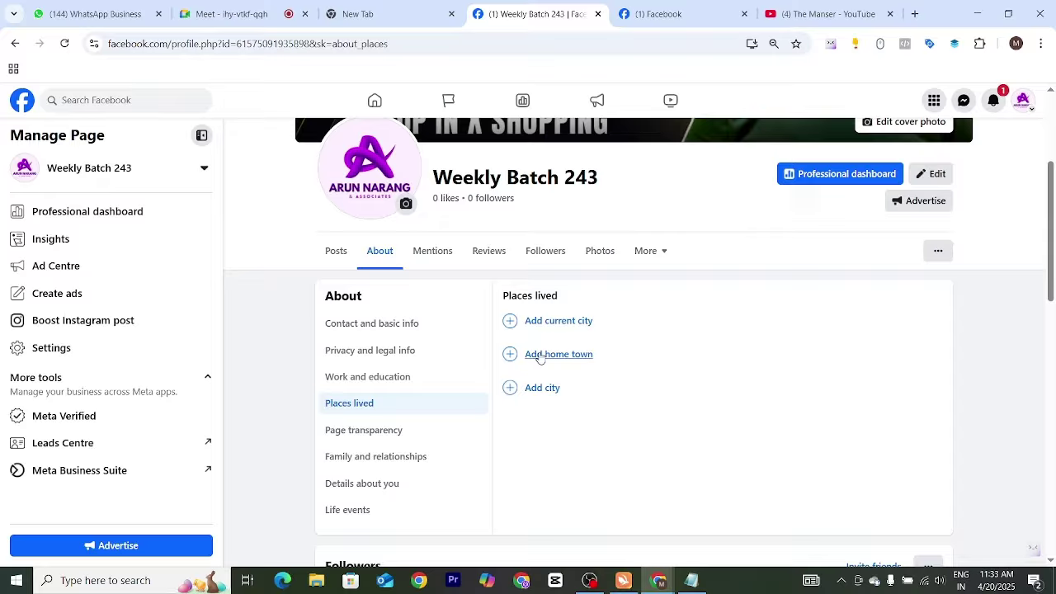
click(388, 439)
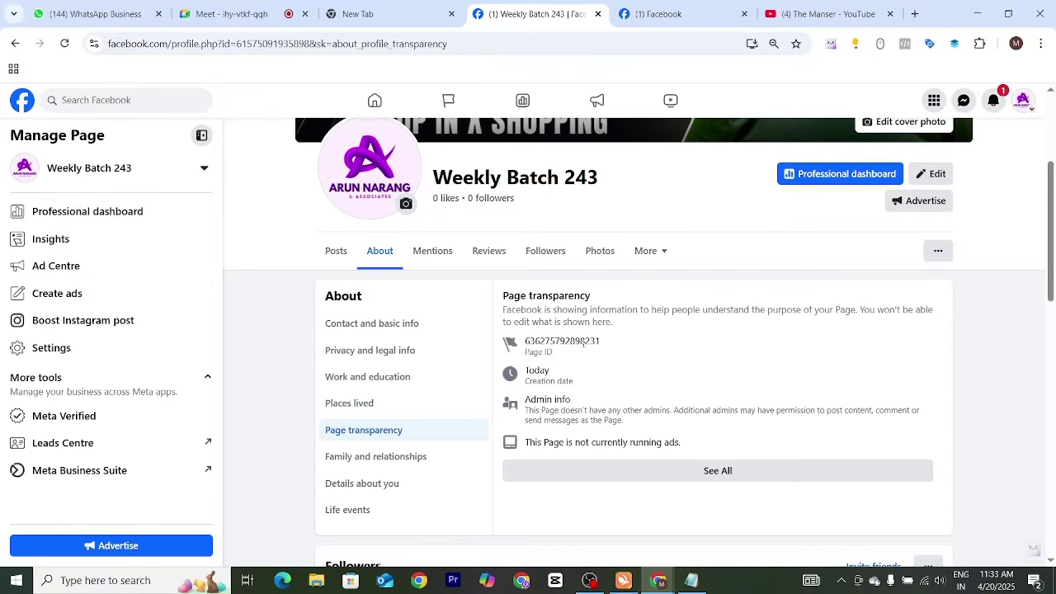
drag(606, 345, 527, 343)
drag(574, 373, 522, 375)
drag(577, 400, 521, 402)
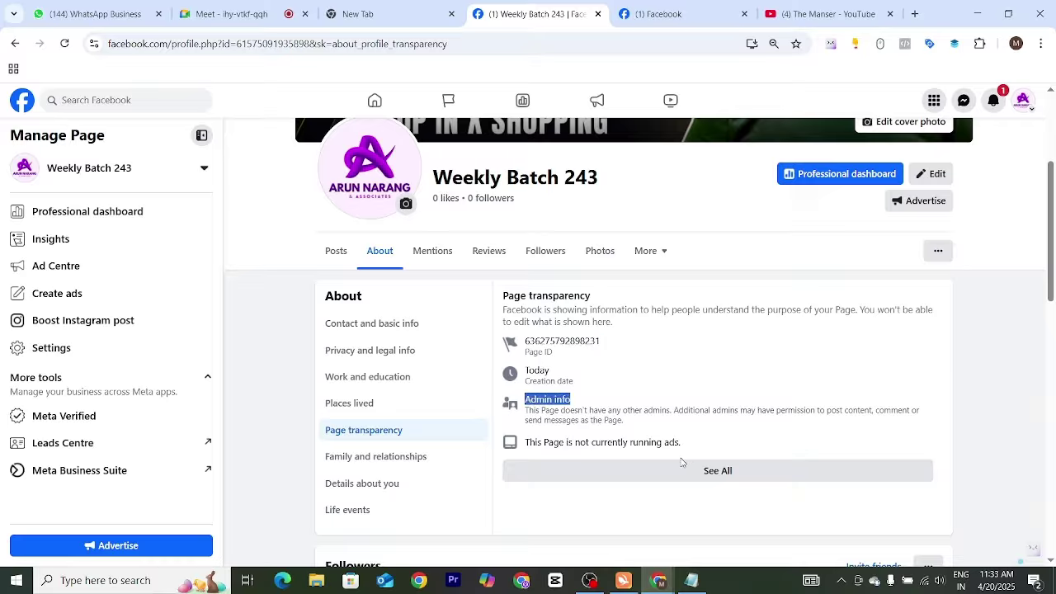
drag(698, 445, 523, 444)
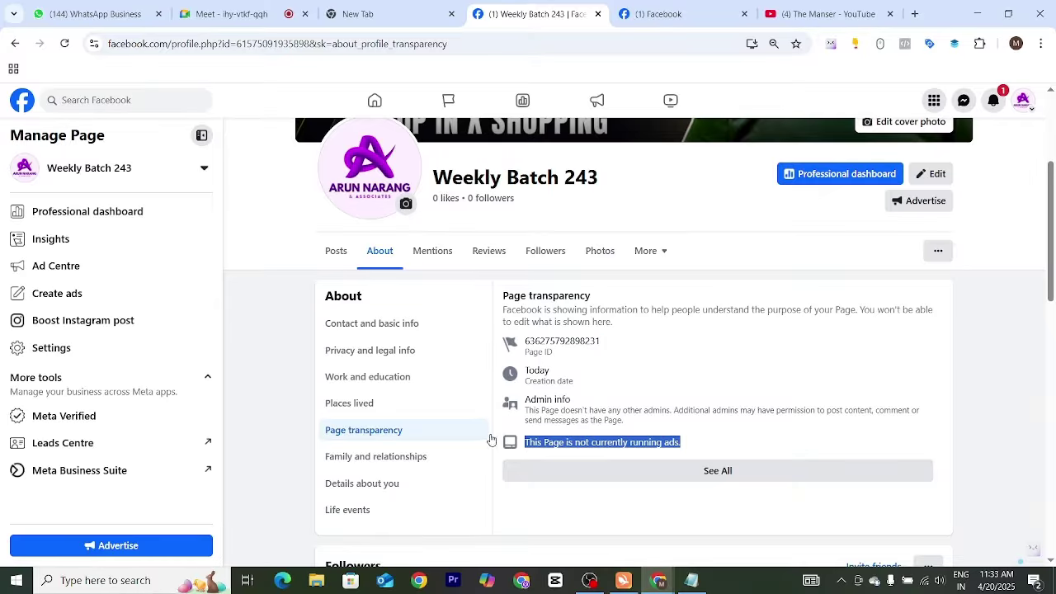
Step: Check Family and relationships, Details about you, and the empty Life events section
click(367, 456)
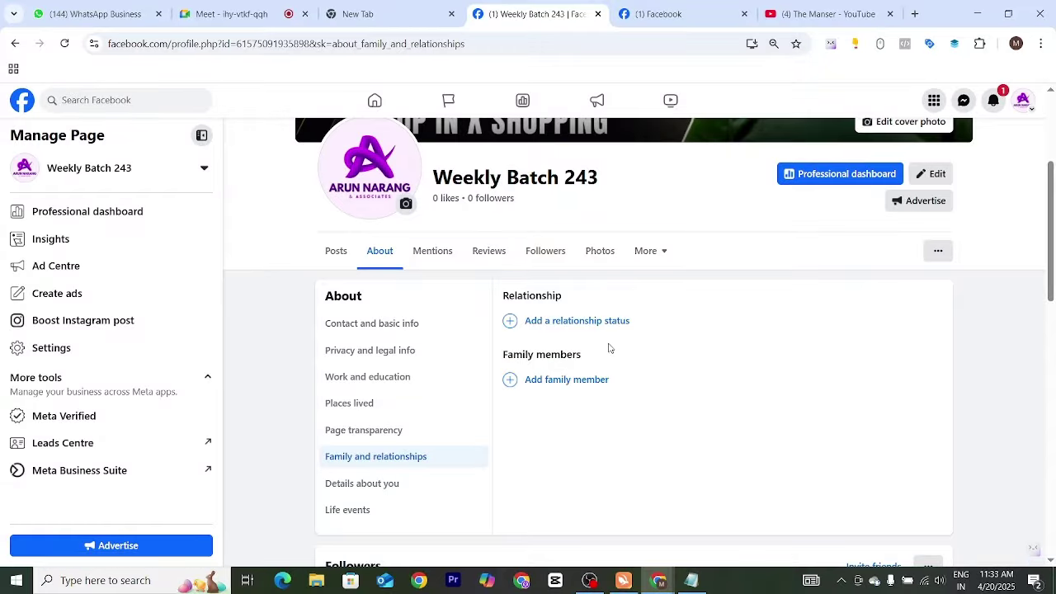
drag(508, 367, 618, 434)
click(618, 434)
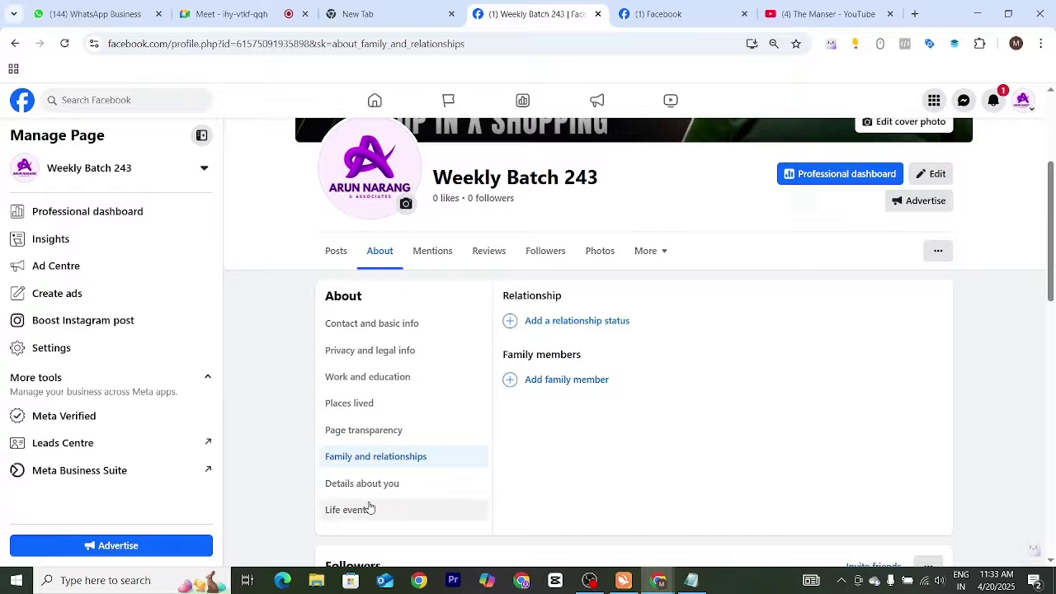
click(372, 490)
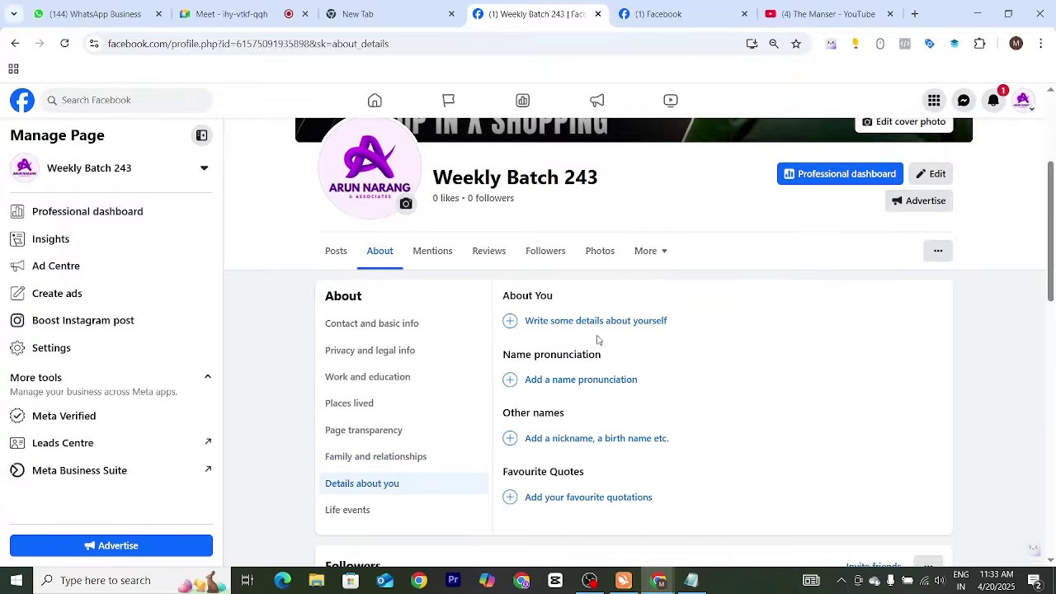
click(359, 513)
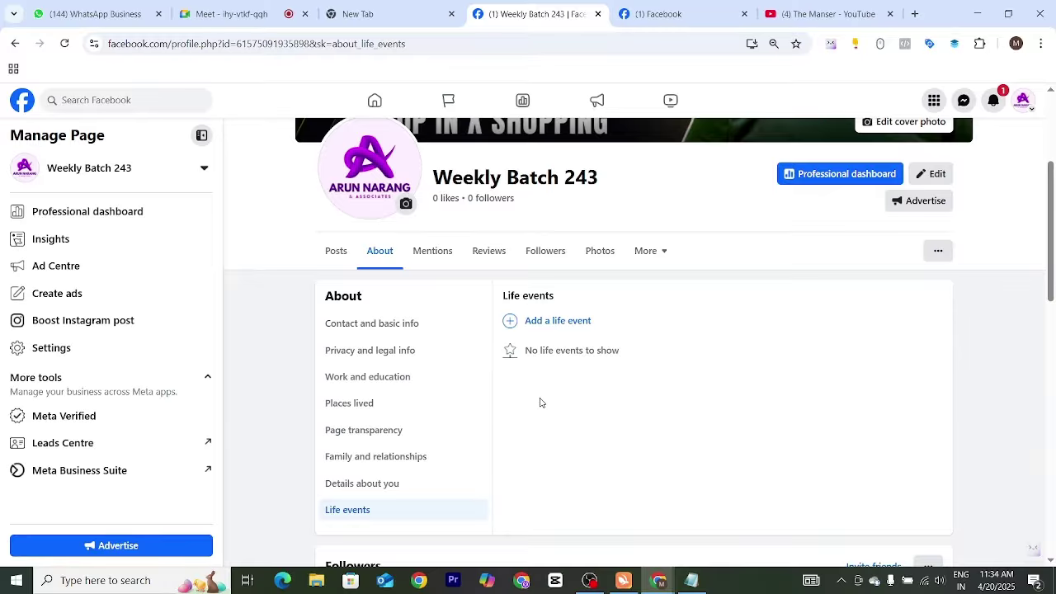
scroll(571, 321, down, 1)
scroll(566, 323, up, 2)
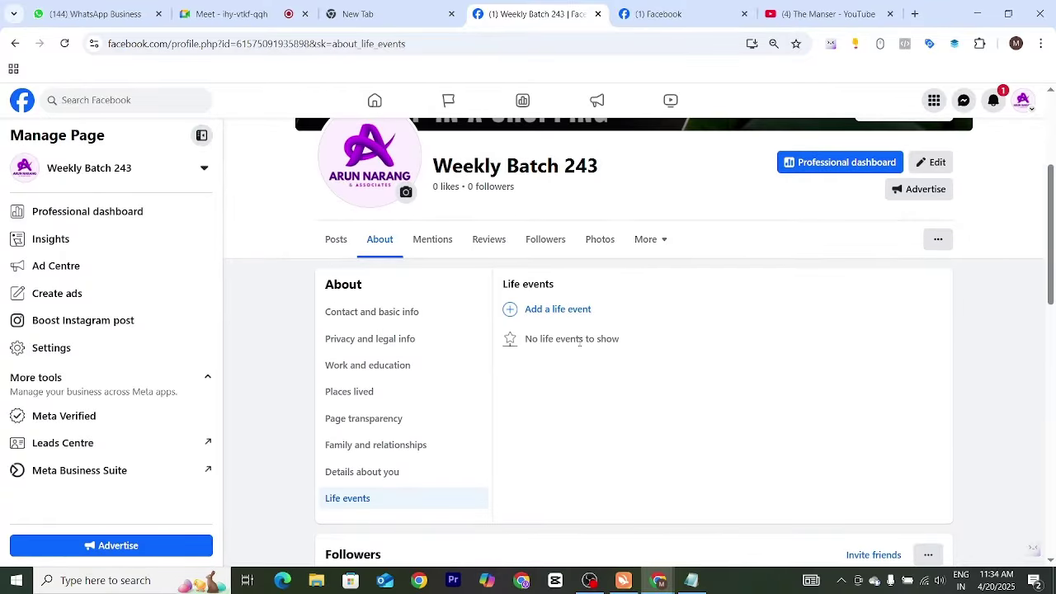
scroll(568, 403, down, 3)
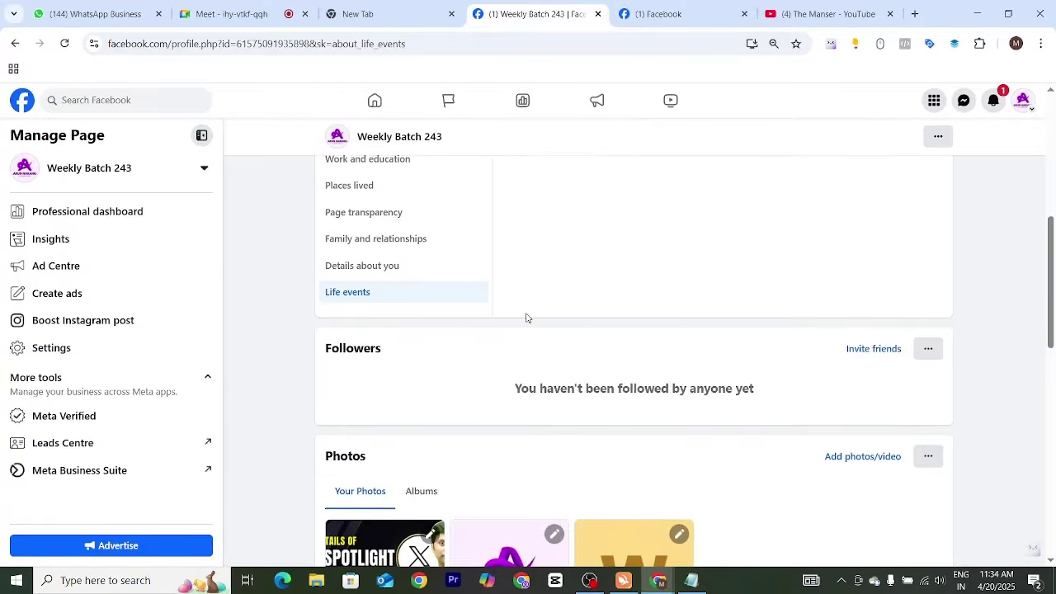
scroll(536, 338, up, 5)
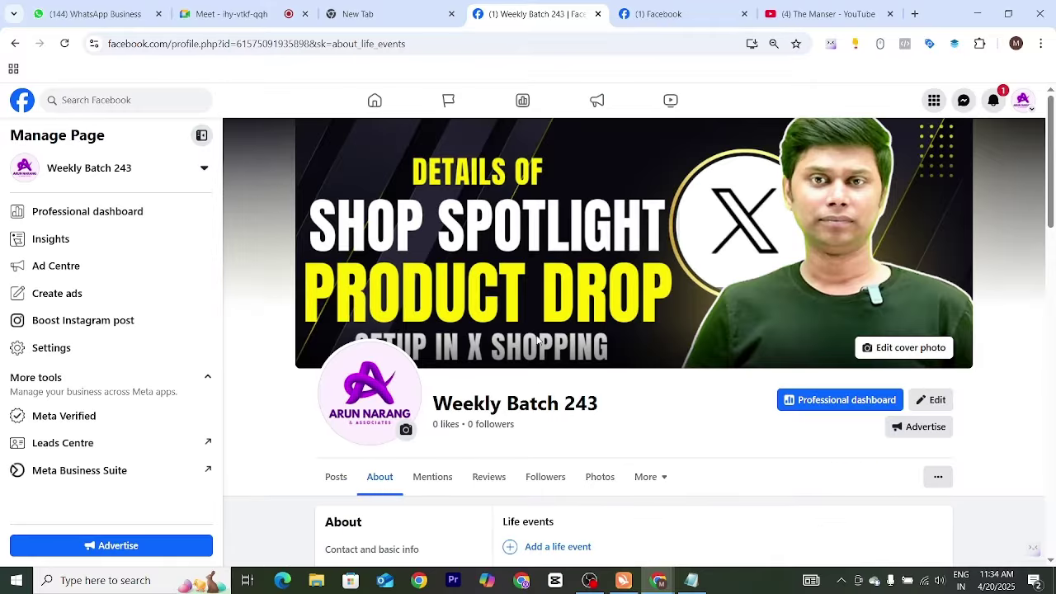
Step: Preview the Page with View as and read through its Intro
right_click(516, 366)
click(274, 427)
click(934, 479)
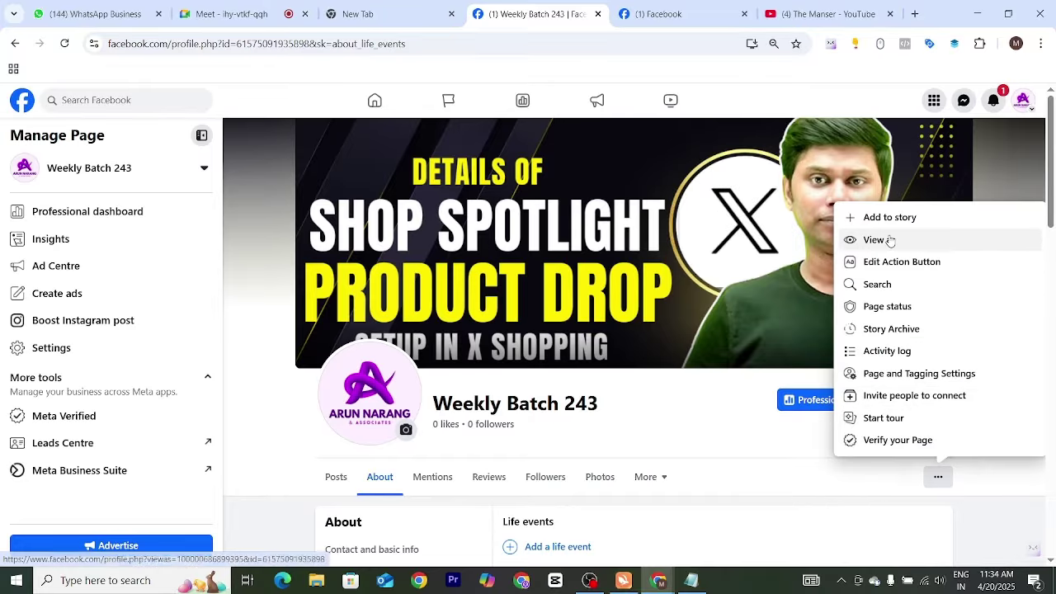
click(889, 240)
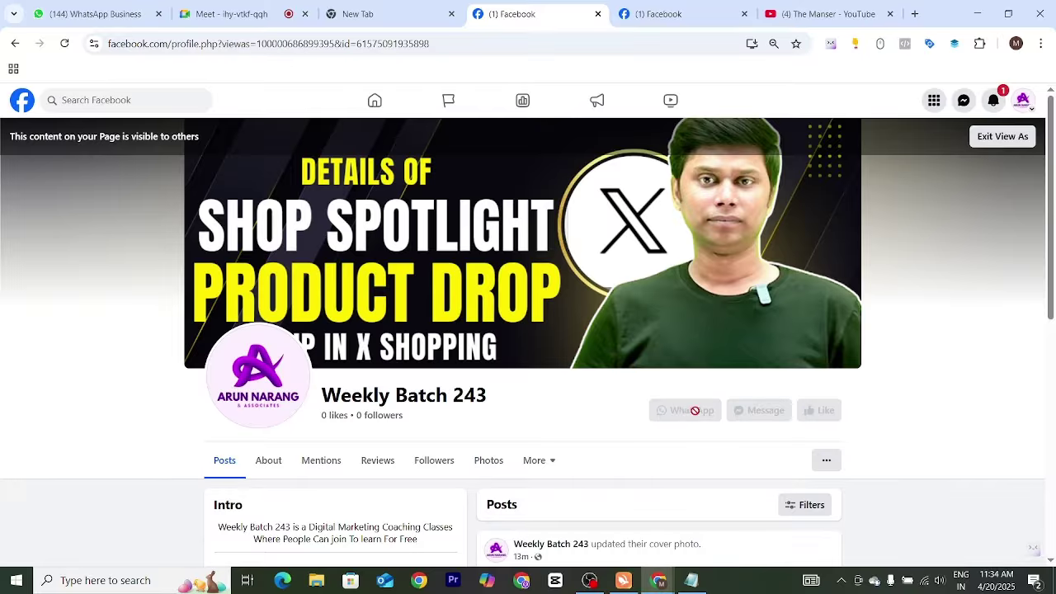
scroll(695, 415, down, 2)
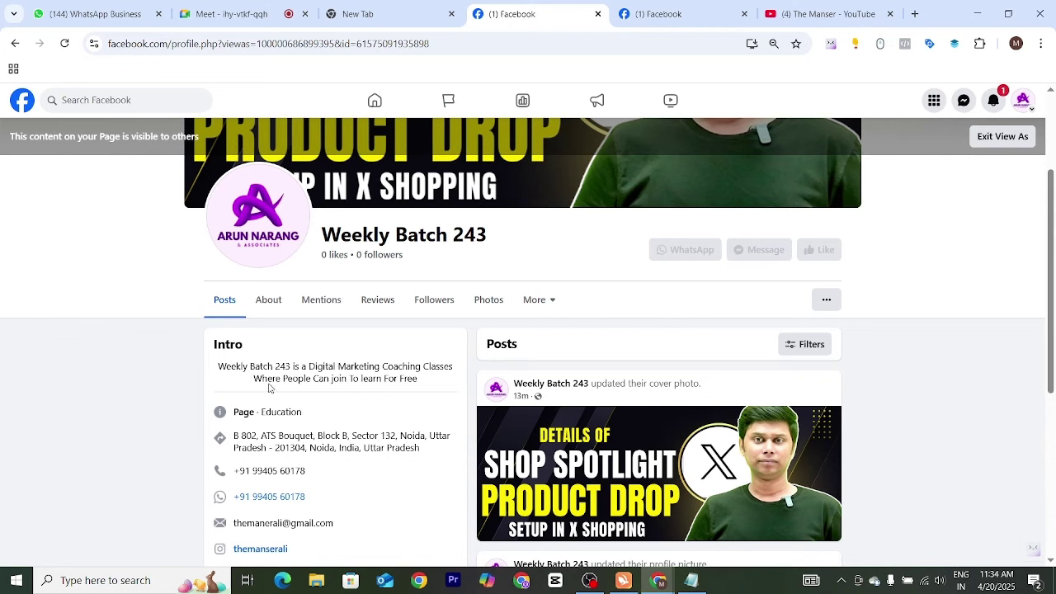
scroll(248, 372, down, 1)
drag(219, 355, 397, 368)
scroll(330, 384, down, 2)
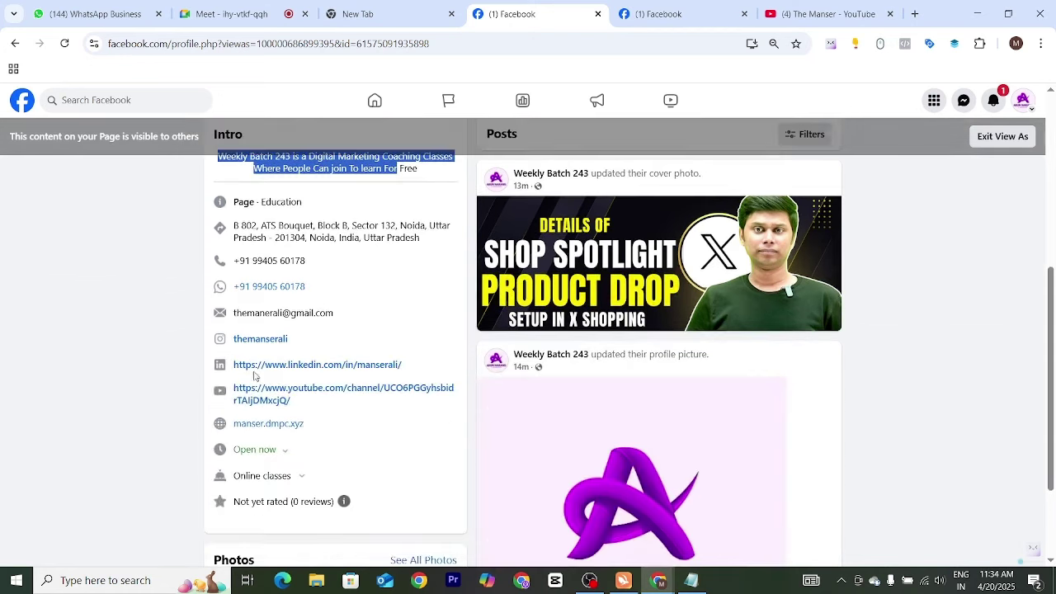
scroll(290, 424, down, 2)
scroll(346, 337, up, 3)
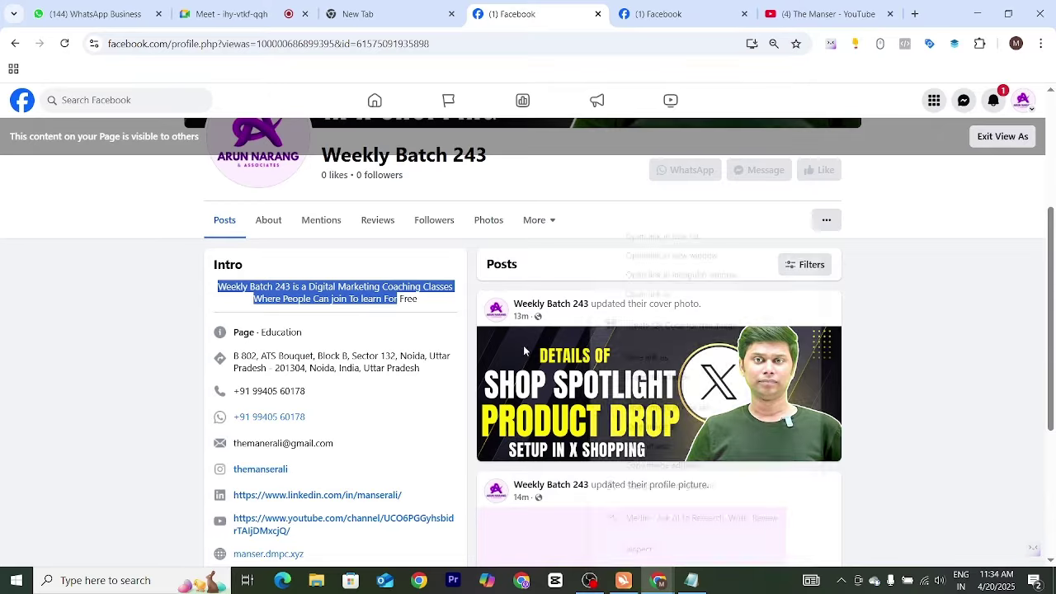
Step: Open the About tab in the public preview and scroll through its contact details
right_click(591, 388)
click(962, 357)
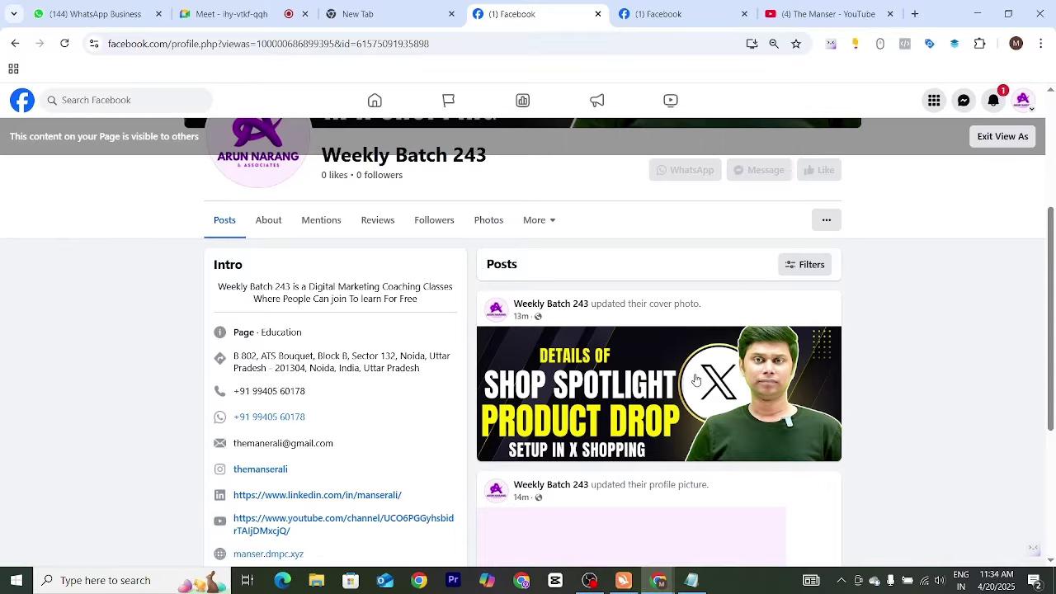
click(266, 222)
scroll(487, 355, down, 3)
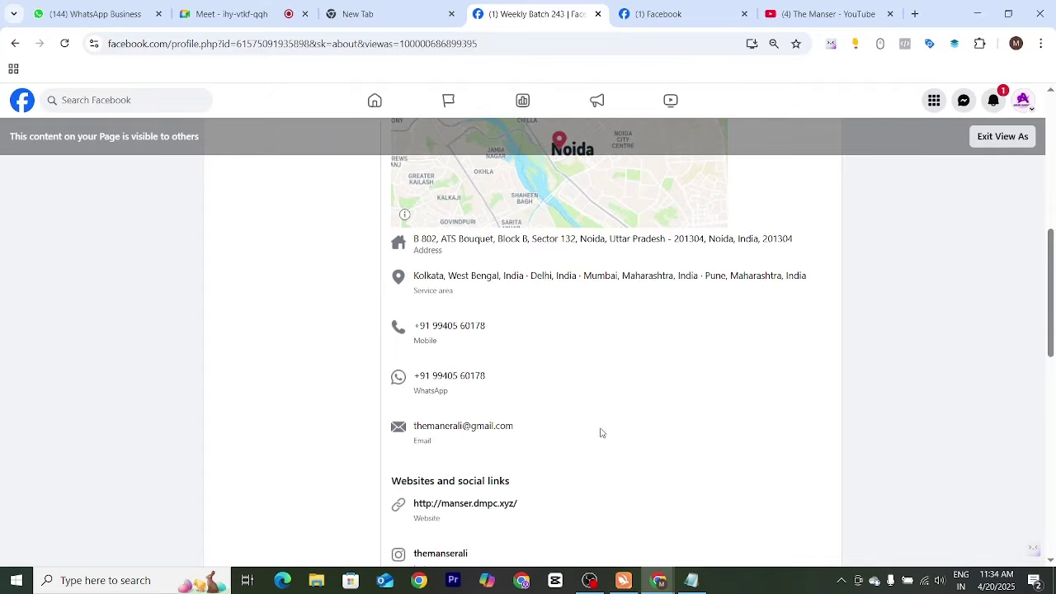
scroll(734, 314, up, 8)
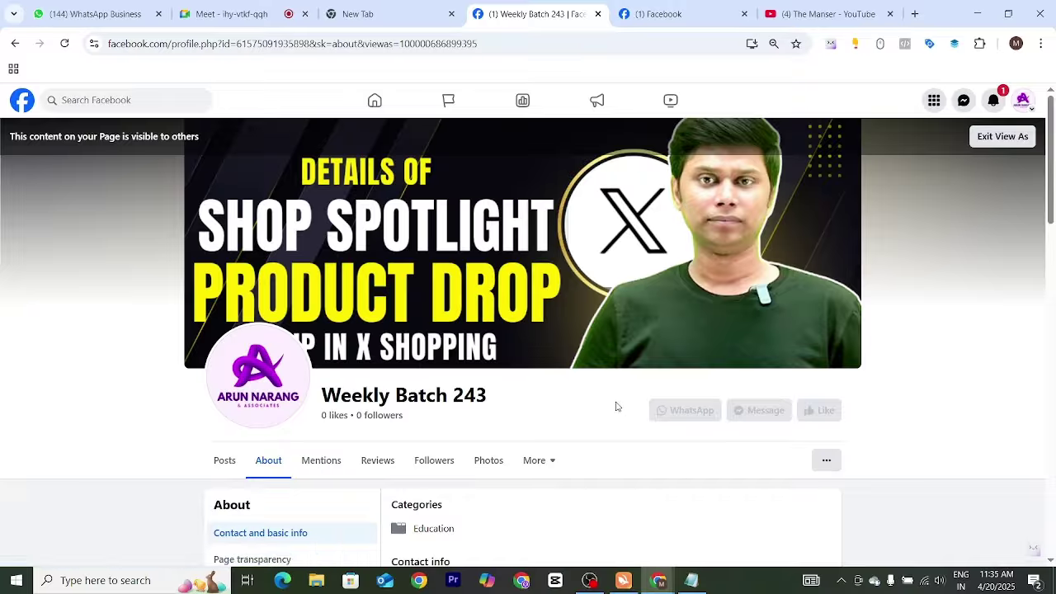
Step: Leave the public preview, return to the top of the Weekly Batch 243 page, and bring the optimisation notes to the front
click(1002, 136)
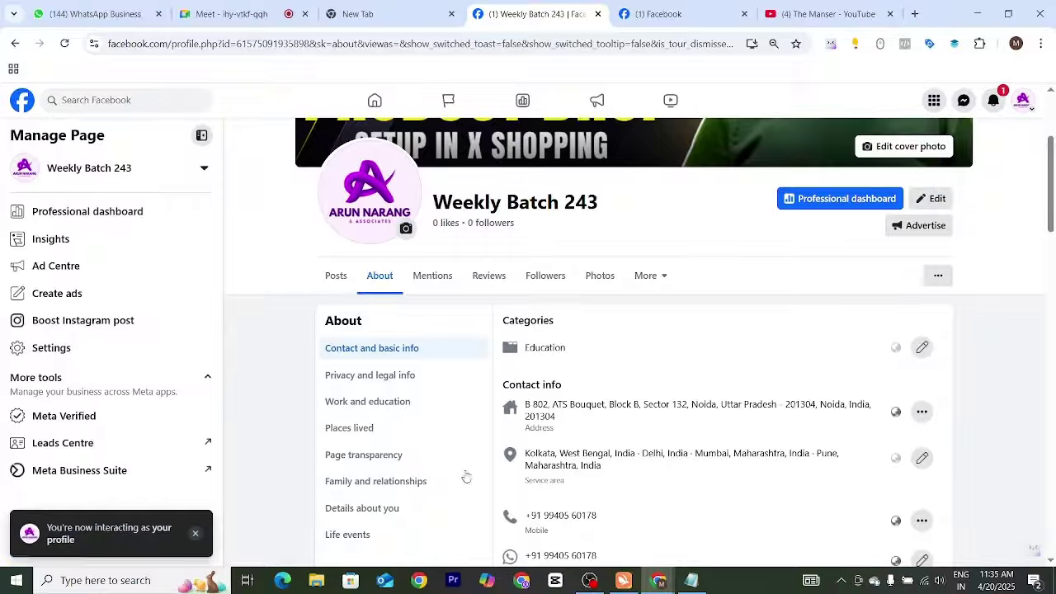
scroll(521, 377, down, 1)
scroll(521, 373, up, 5)
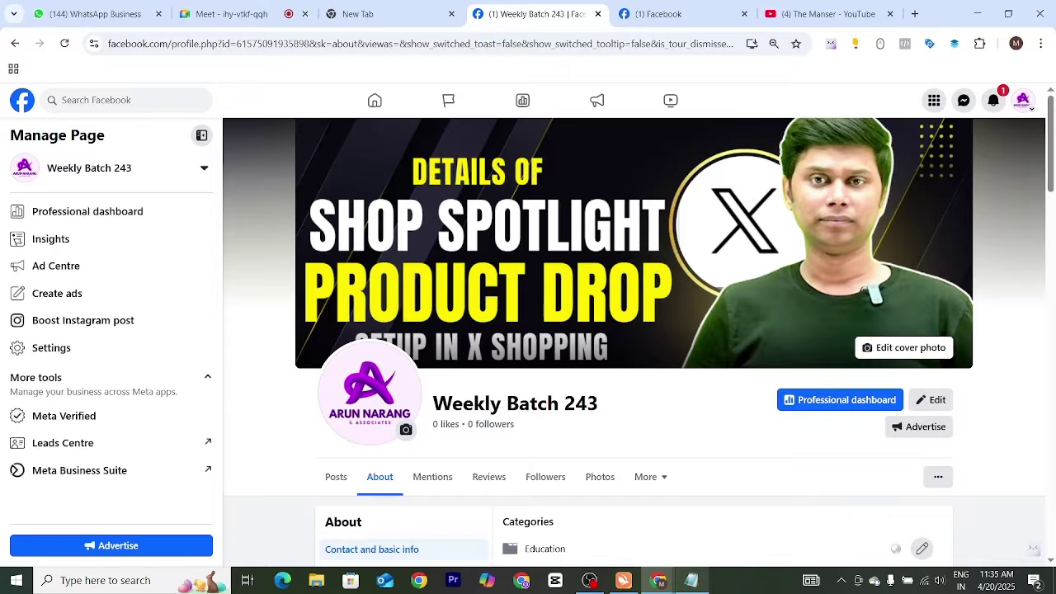
click(694, 582)
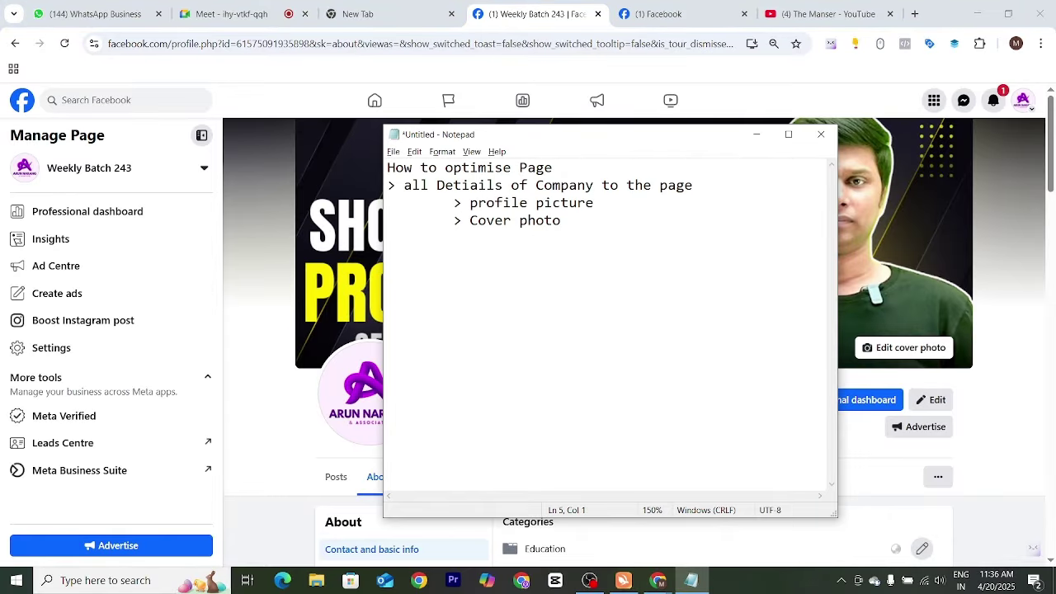
Step: Add the heading 'important points to consider' with indented points 'page name' and 'proper category'
text(important points to condiser)
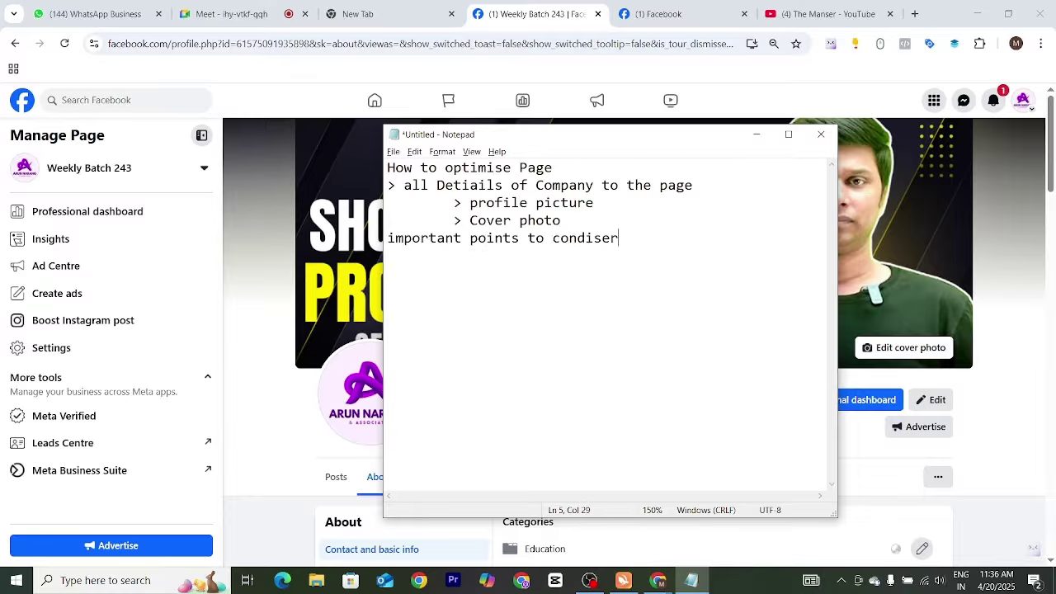
key(BackSpace)
key(BackSpace)
key(BackSpace)
key(BackSpace)
key(BackSpace)
key(BackSpace)
text(nsider)
key(Return)
key(Return)
text(page)
text( nme)
key(BackSpace)
key(BackSpace)
key(BackSpace)
text(anme)
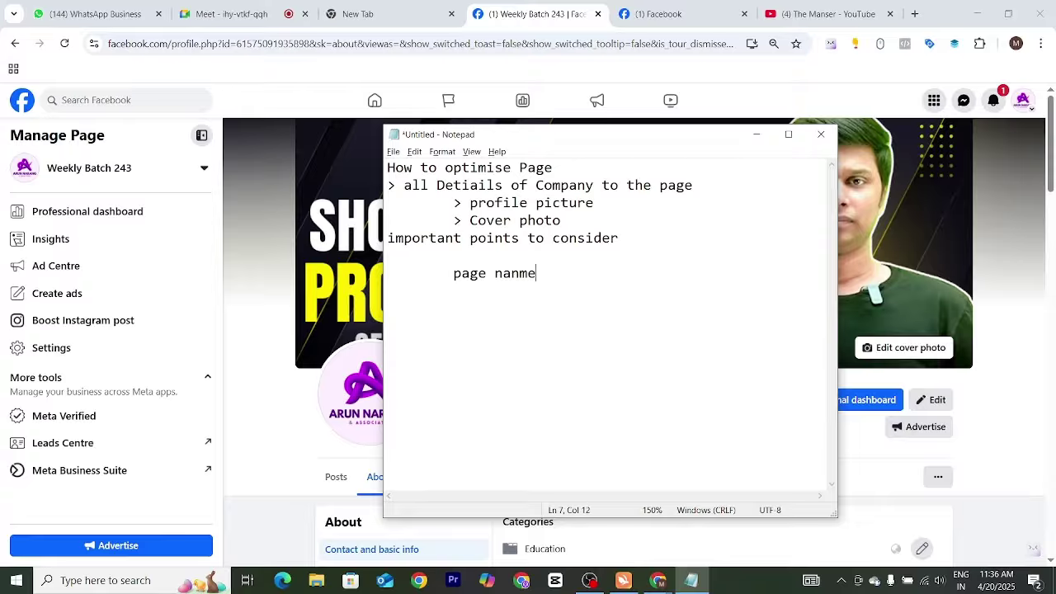
key(BackSpace)
key(BackSpace)
key(BackSpace)
key(BackSpace)
text(me)
key(Return)
key(Tab)
text(proper category)
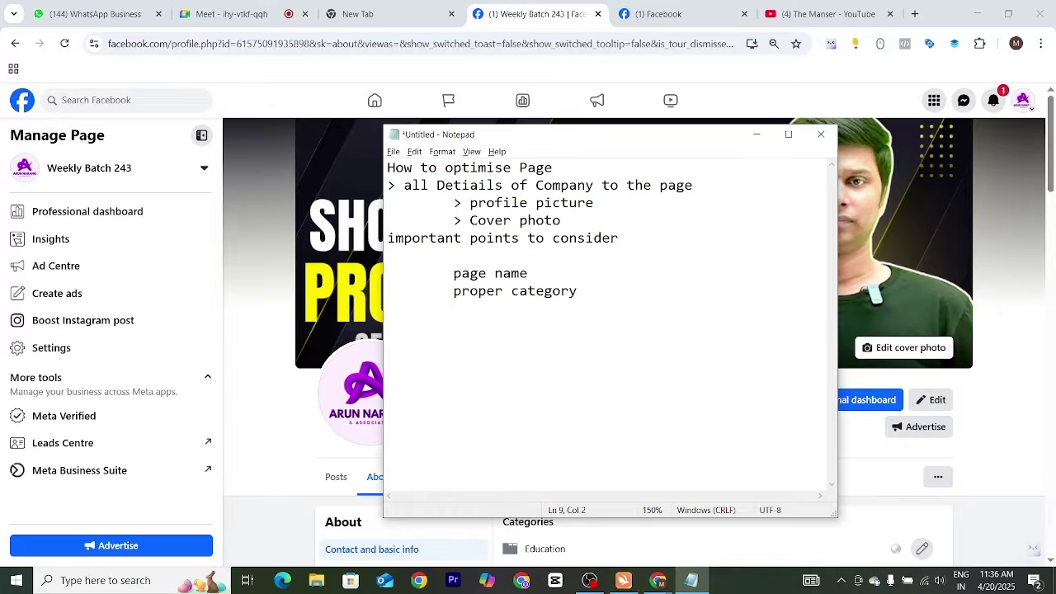
Step: Add the points 'profile picture', 'cover photo' and 'about (bio)' to the list
text(profile picture \)
key(BackSpace)
key(BackSpace)
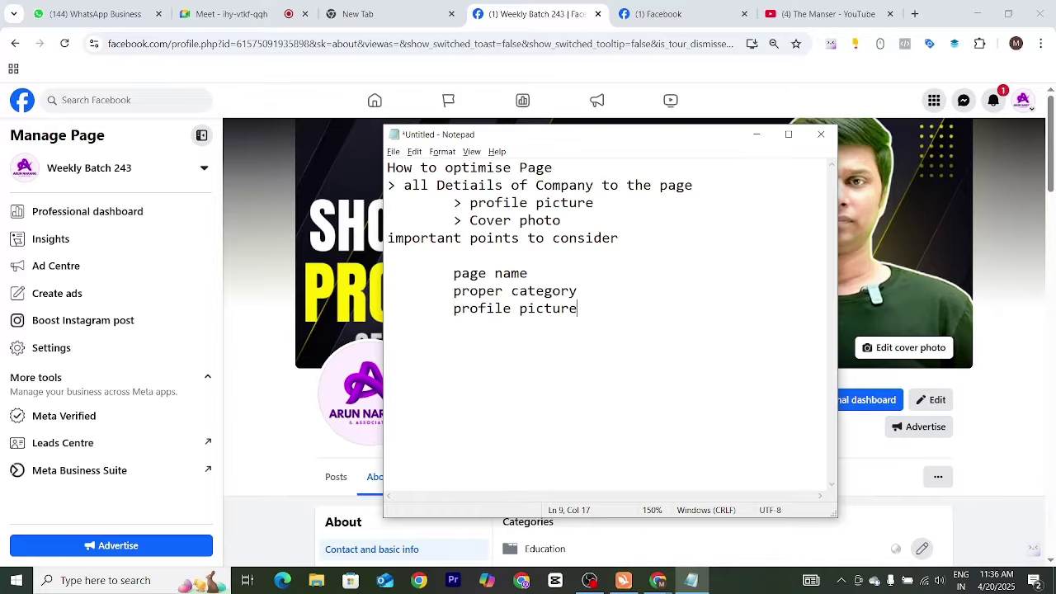
key(Return)
text(cover photo)
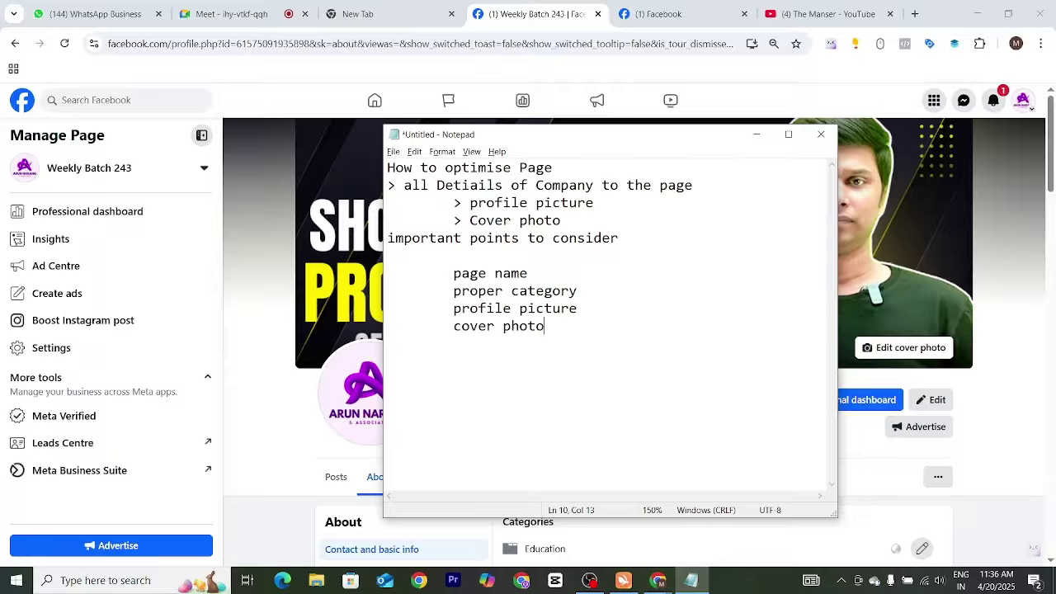
key(Return)
text(about ())
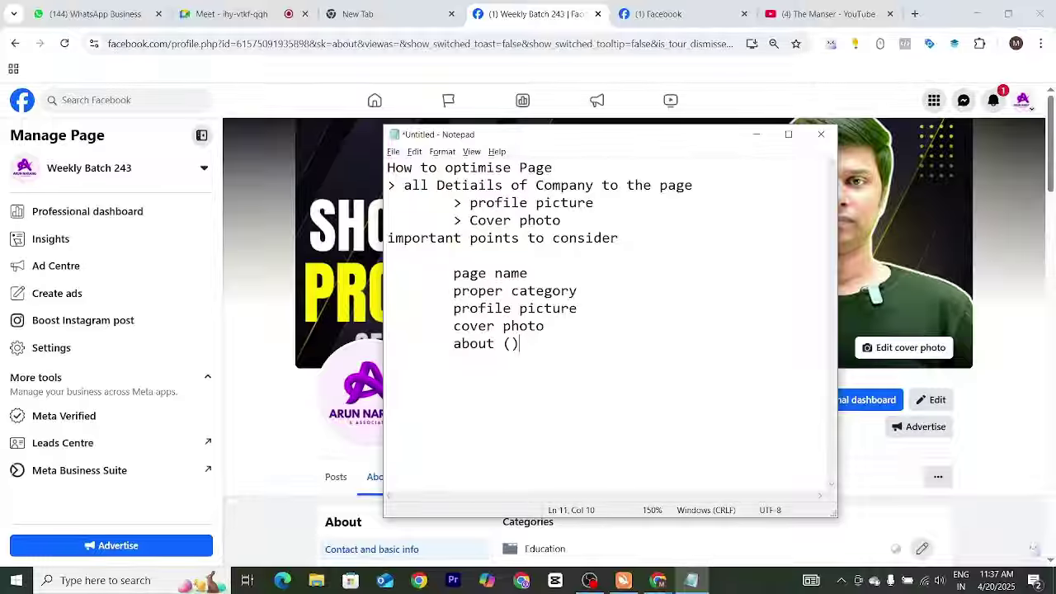
key(Left)
text(bio)
key(Right)
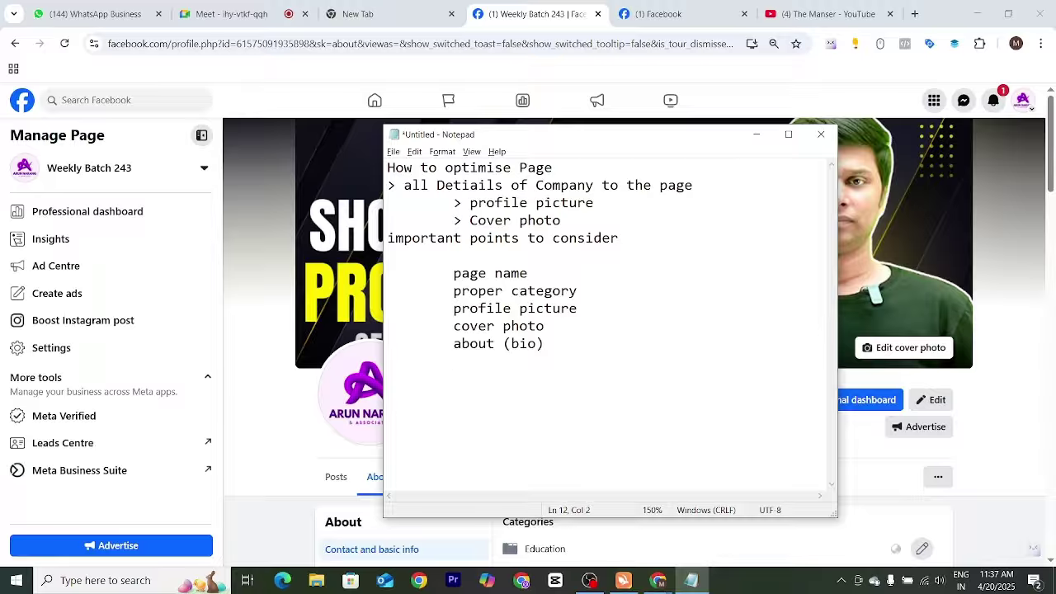
Step: Finish the list with 'about details' and 'cta' points
text(about dea)
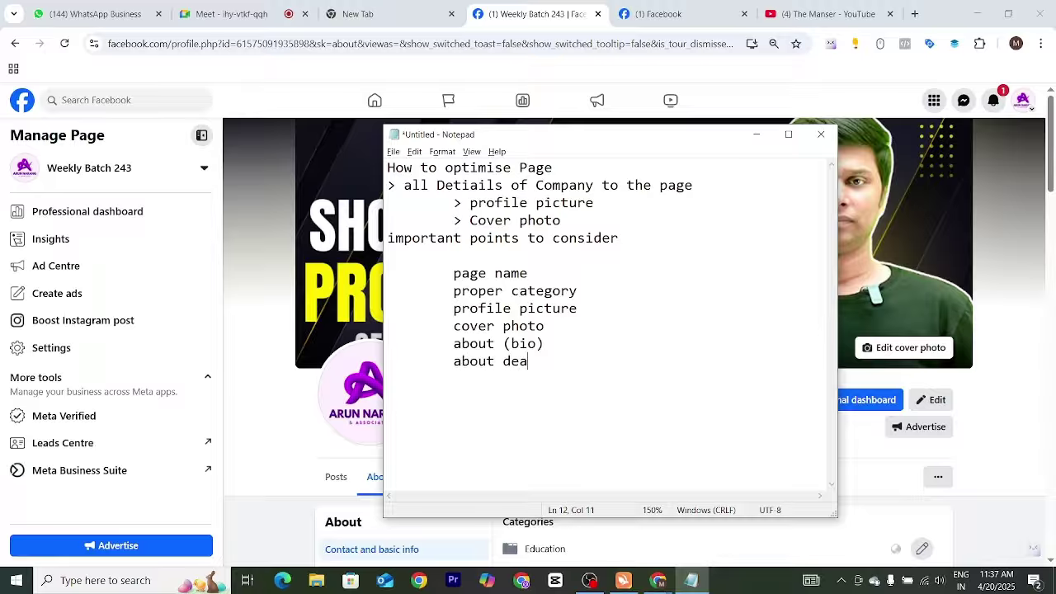
text(tils)
key(BackSpace)
key(BackSpace)
key(BackSpace)
key(BackSpace)
key(BackSpace)
key(BackSpace)
text(ta)
key(BackSpace)
key(BackSpace)
text(etails)
text(cat)
key(BackSpace)
key(BackSpace)
text(ta)
key(Return)
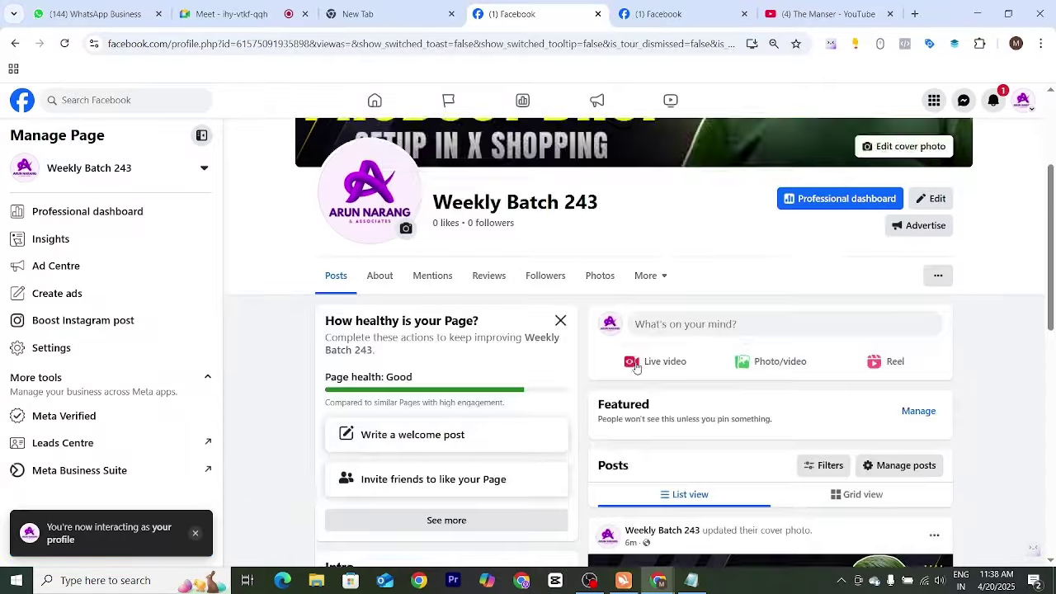
Step: Browse the Weekly Batch 243 page and keep it selected in the managed Pages list
scroll(610, 381, down, 3)
scroll(598, 387, up, 5)
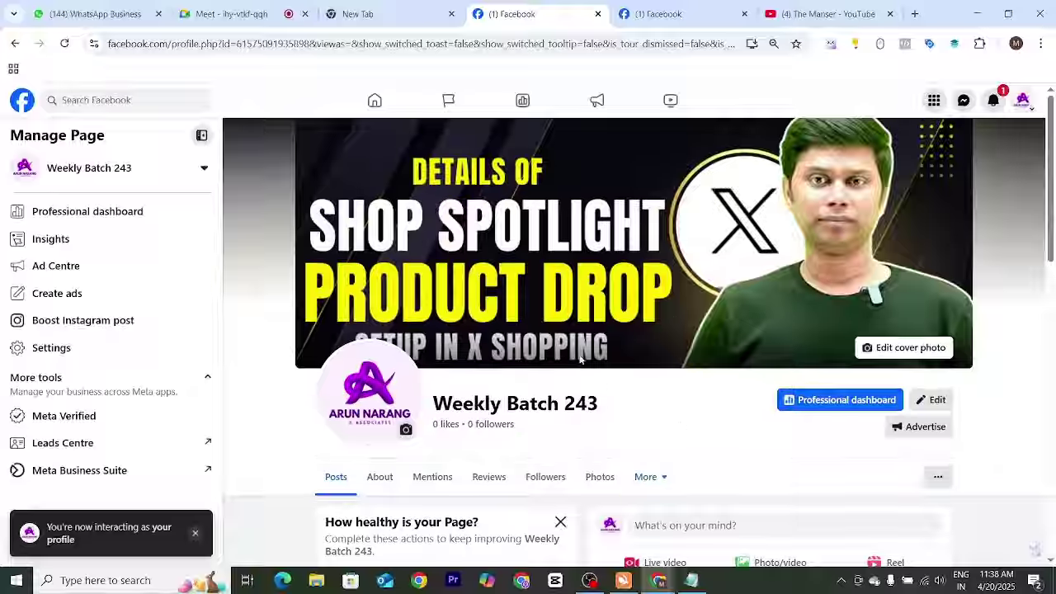
scroll(599, 484, down, 3)
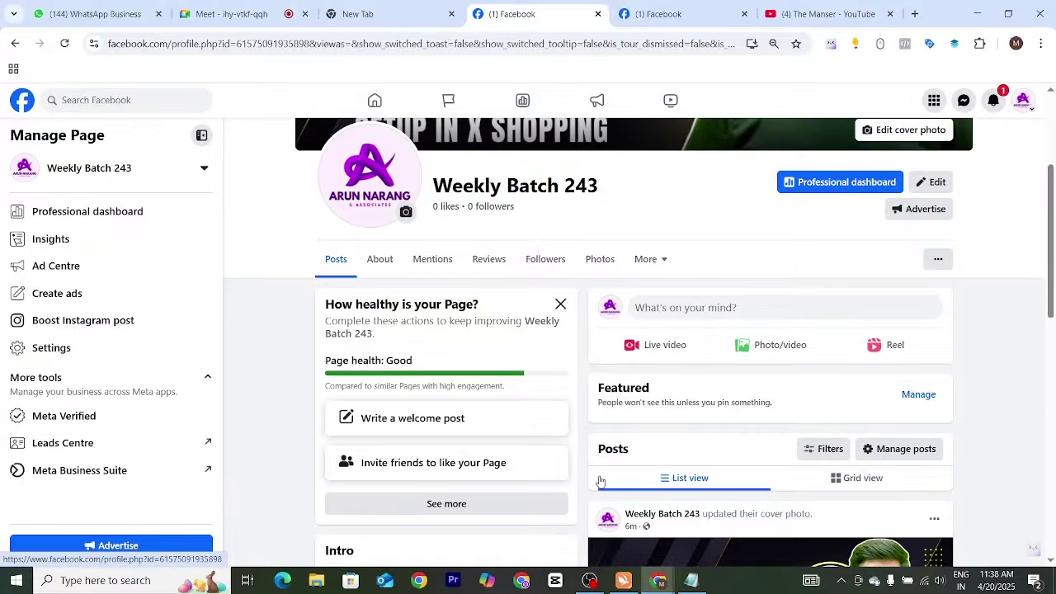
scroll(600, 481, up, 3)
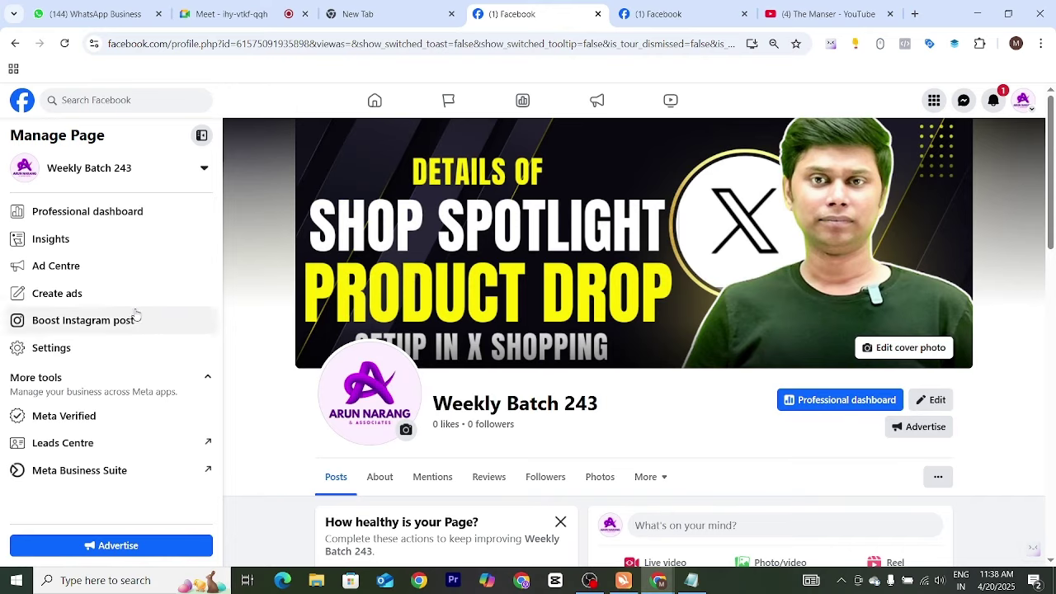
click(99, 169)
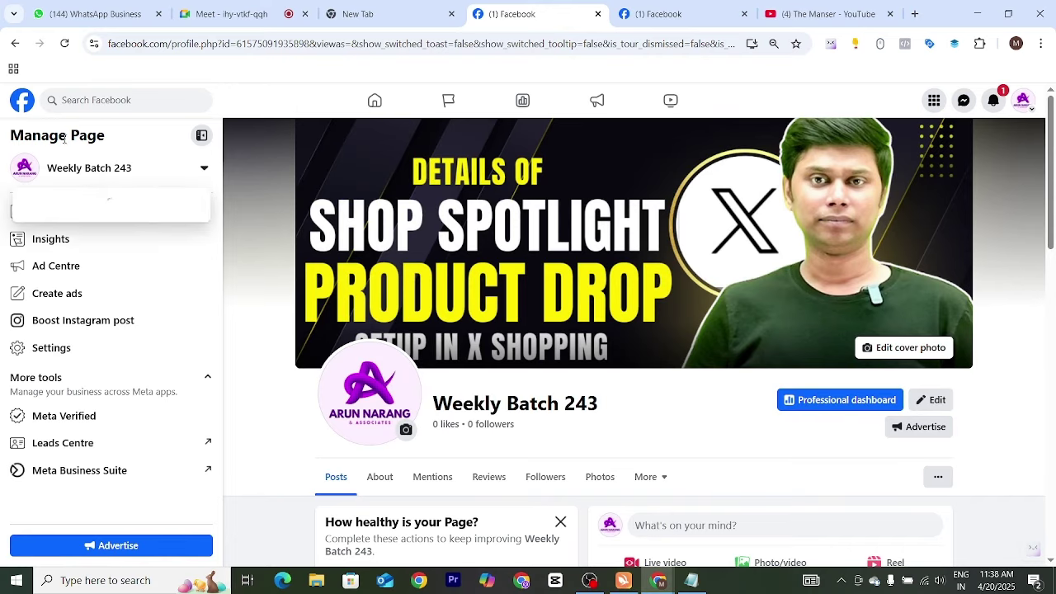
click(77, 167)
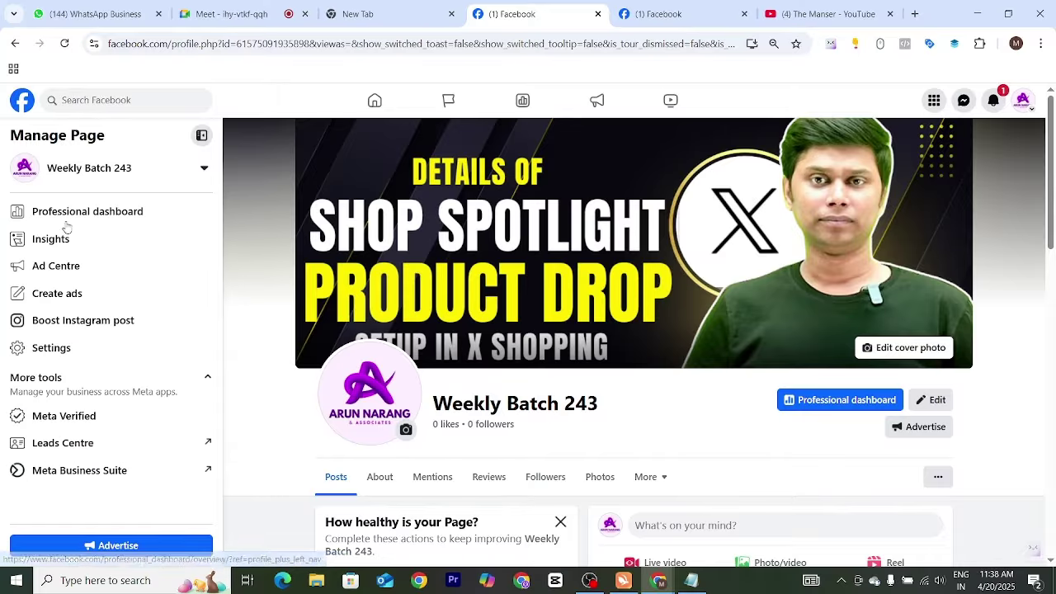
Step: Visit the Weekly Batch 243 profile address, go to the home feed, then reopen the Page
scroll(132, 457, down, 4)
scroll(118, 466, up, 4)
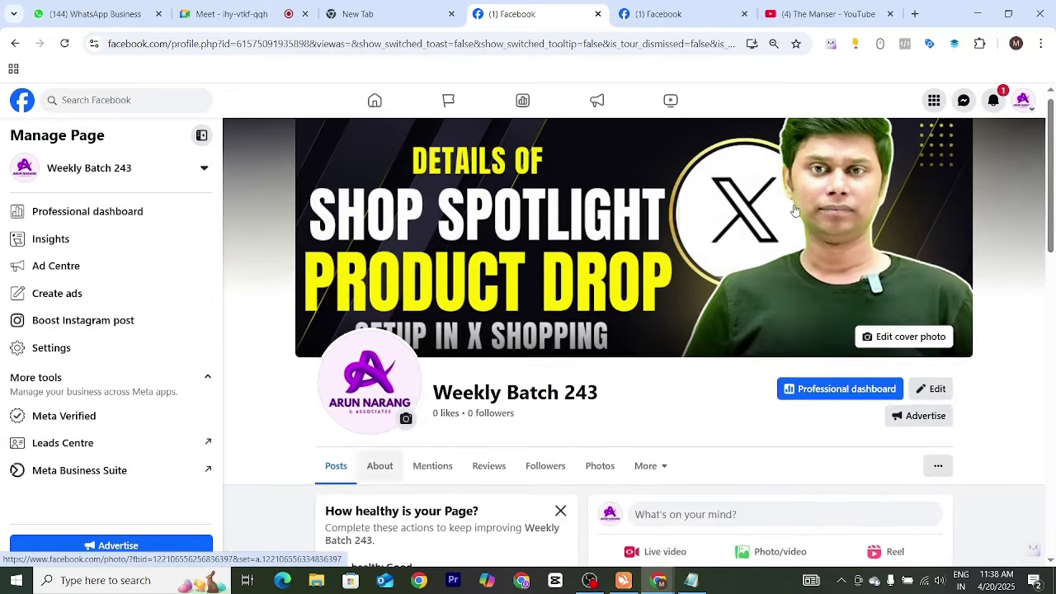
click(1023, 100)
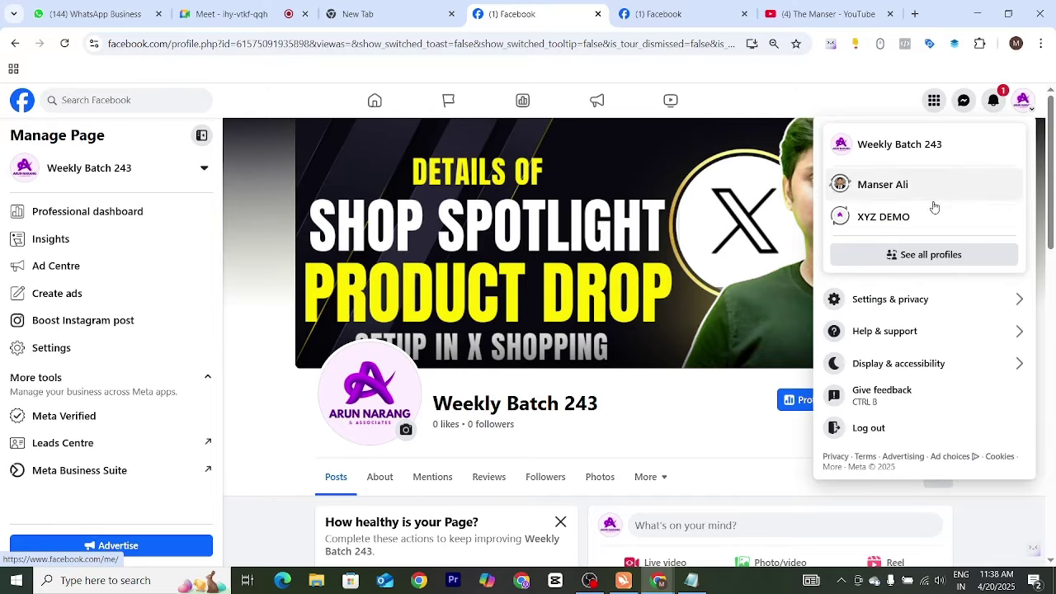
click(884, 156)
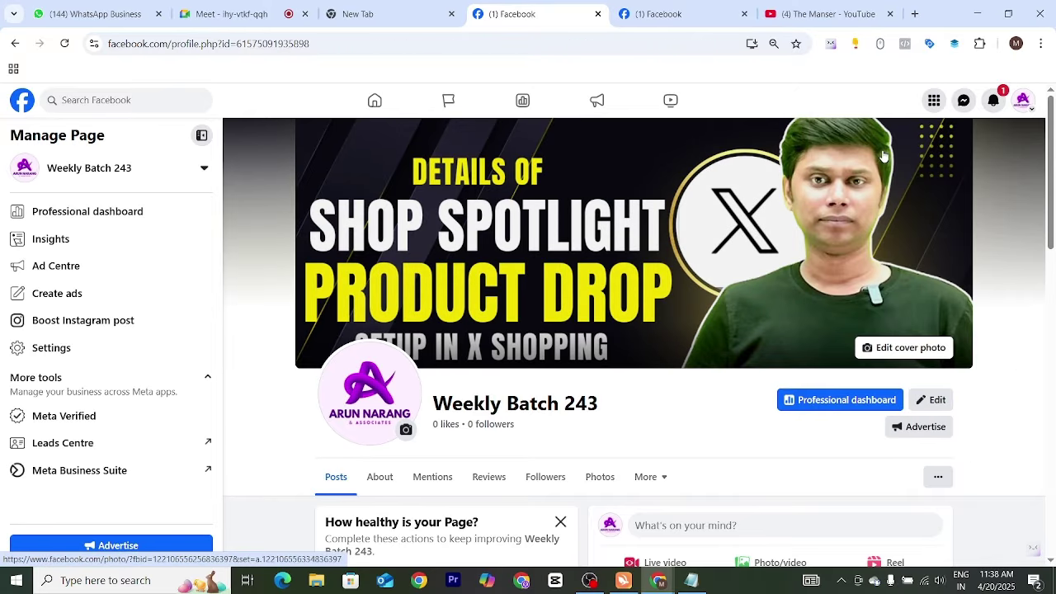
click(23, 102)
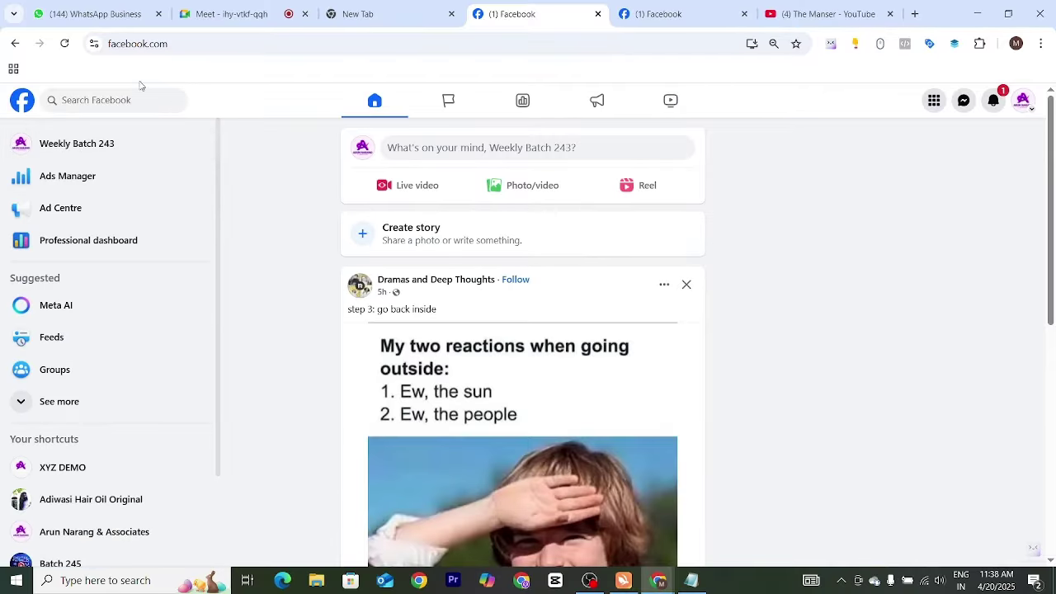
click(71, 143)
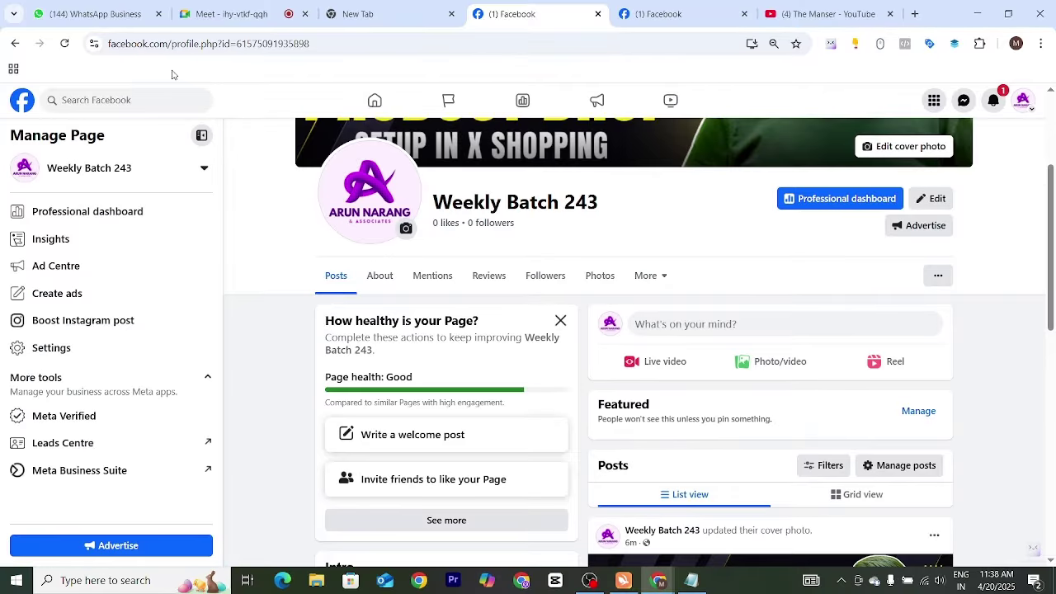
drag(171, 44, 312, 44)
click(332, 44)
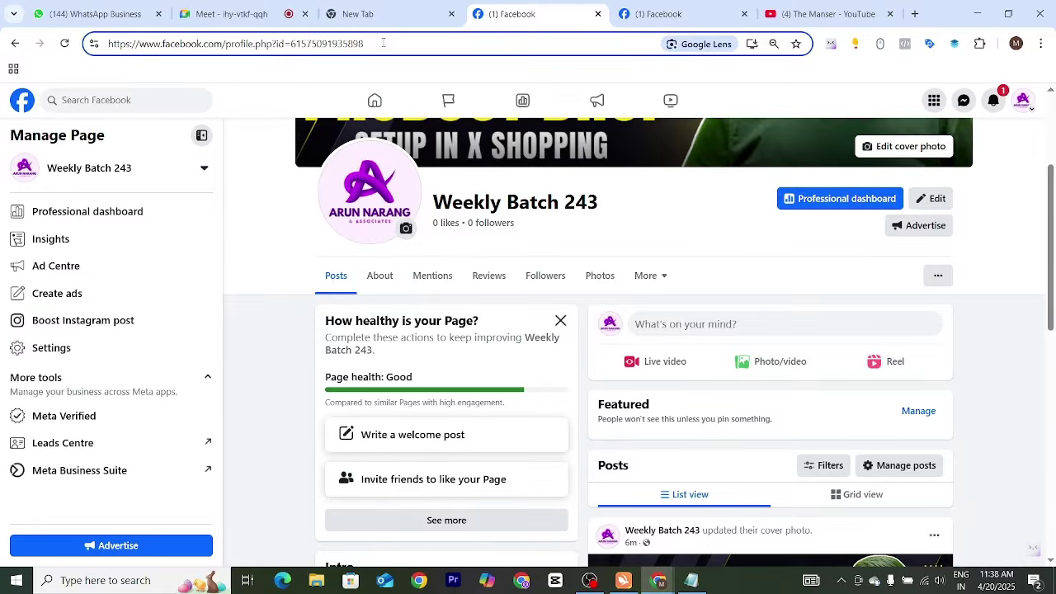
drag(434, 201, 610, 206)
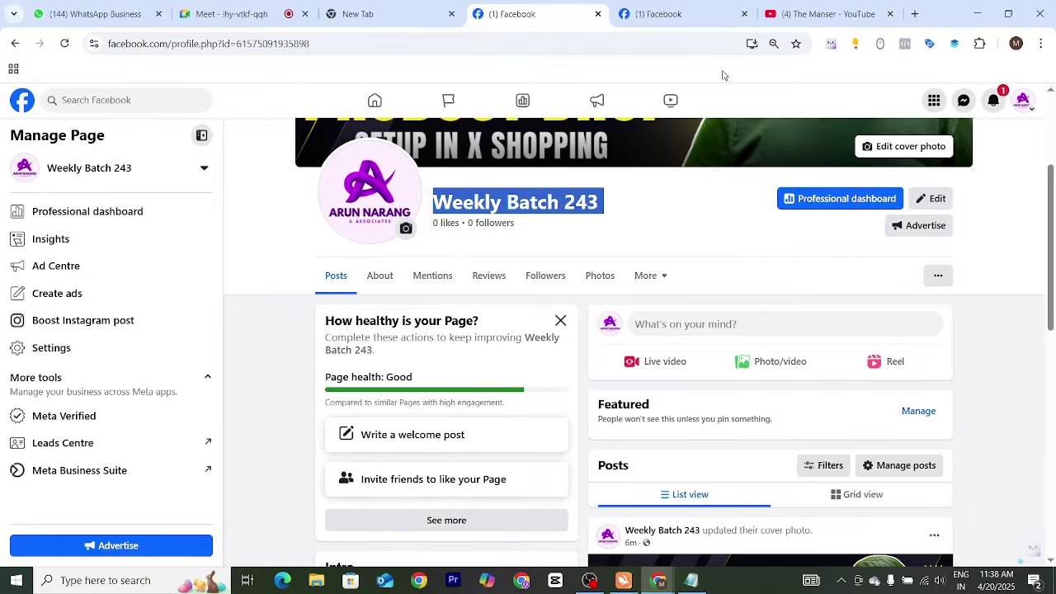
click(685, 14)
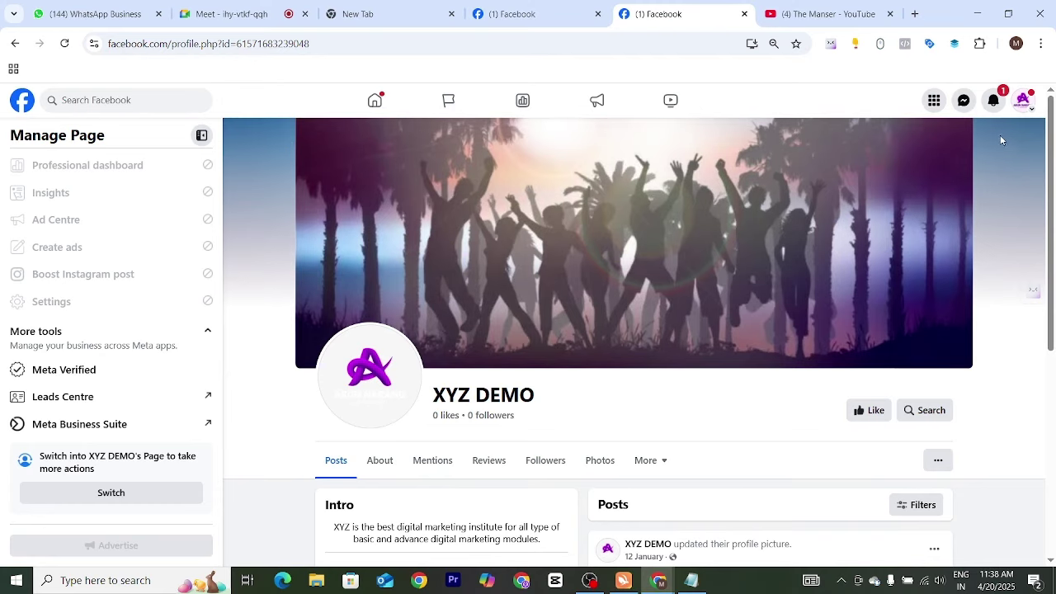
click(1022, 100)
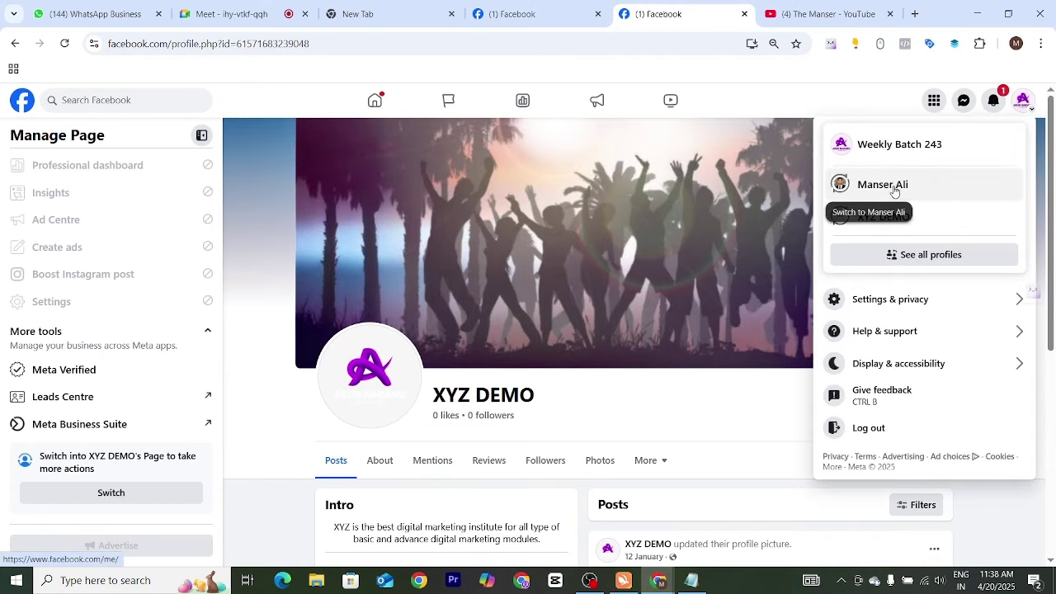
Step: Switch to the digital marketing expert Page and highlight its custom username in the address
click(924, 255)
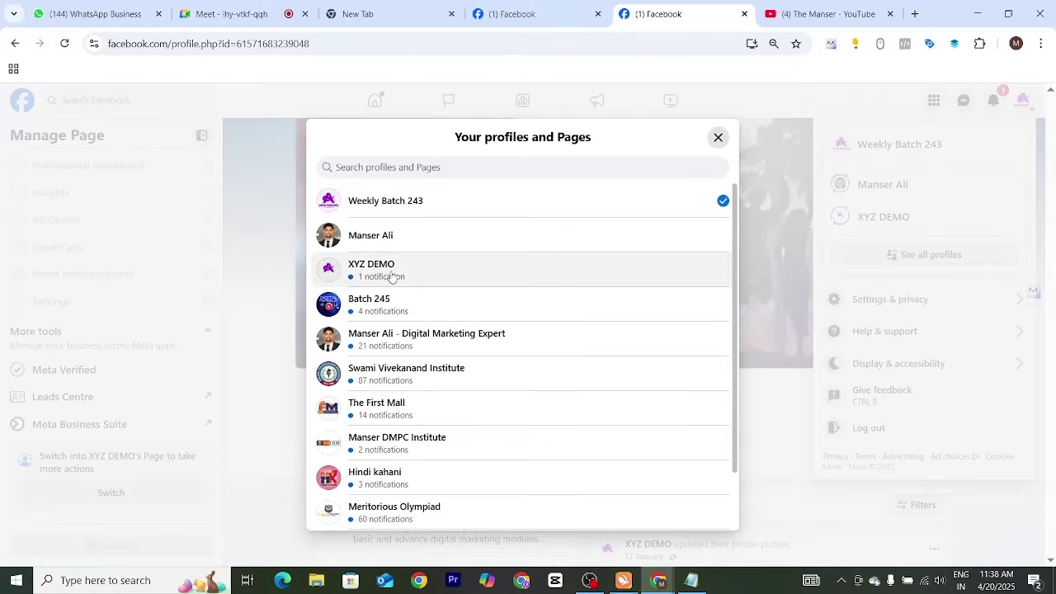
click(448, 338)
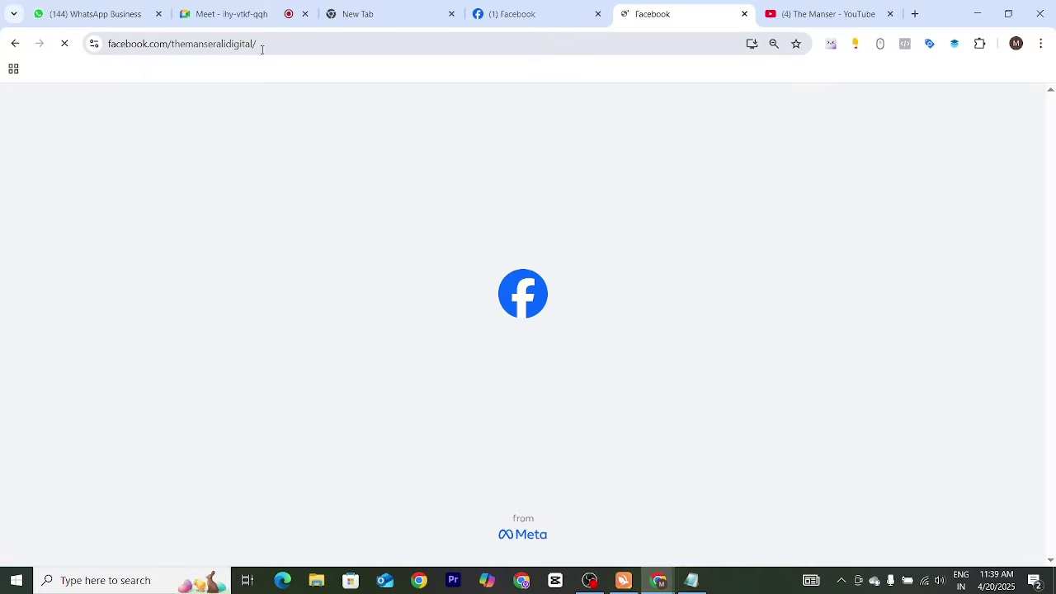
drag(261, 43, 173, 101)
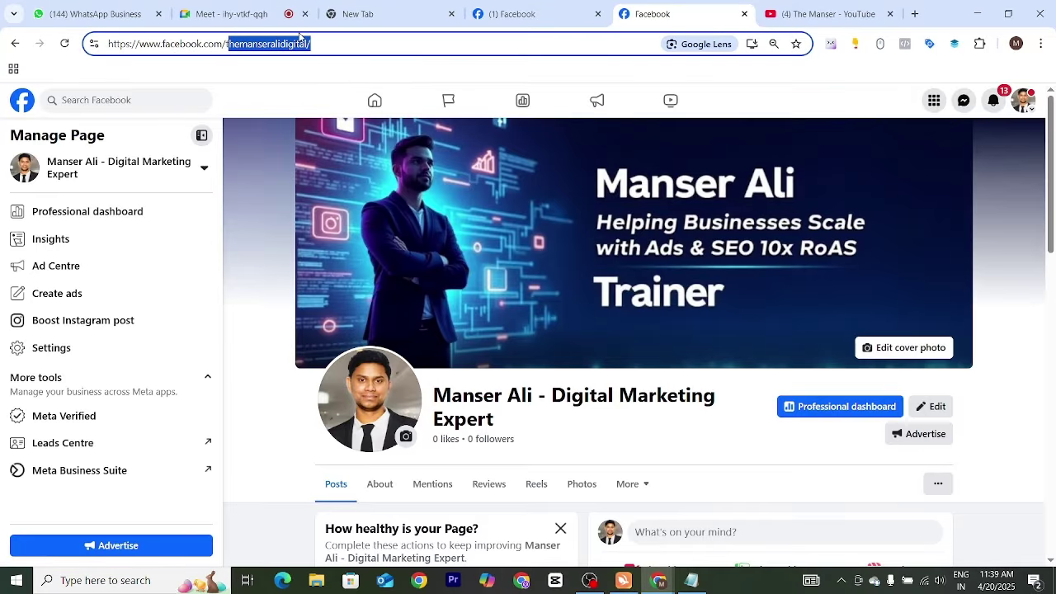
click(281, 49)
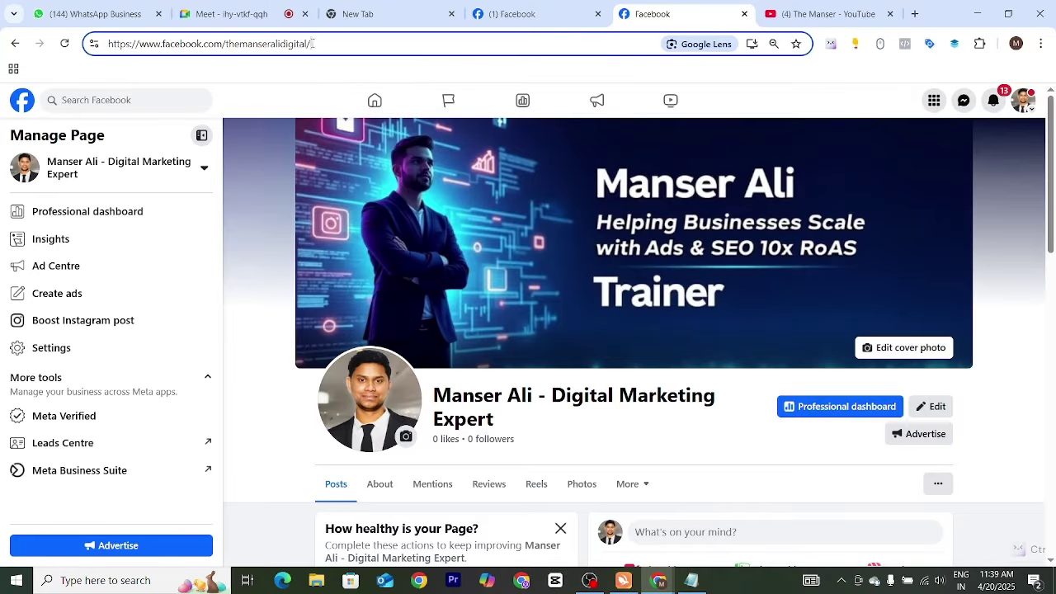
drag(313, 44, 228, 51)
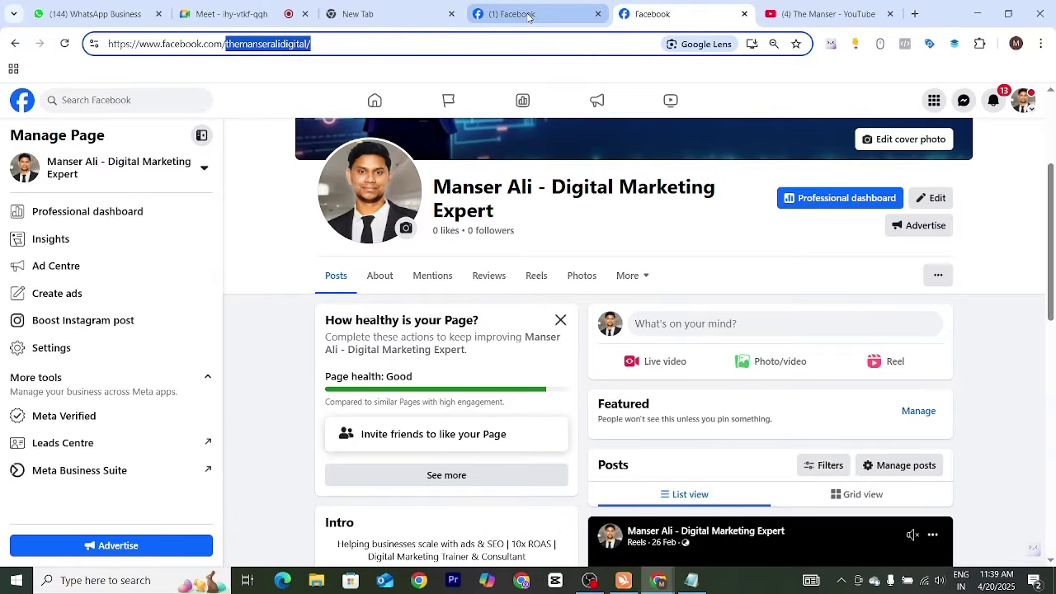
Step: On the Weekly Batch 243 tab, inspect its numeric profile.php address, then bring up the checklist
click(530, 15)
drag(322, 48, 175, 45)
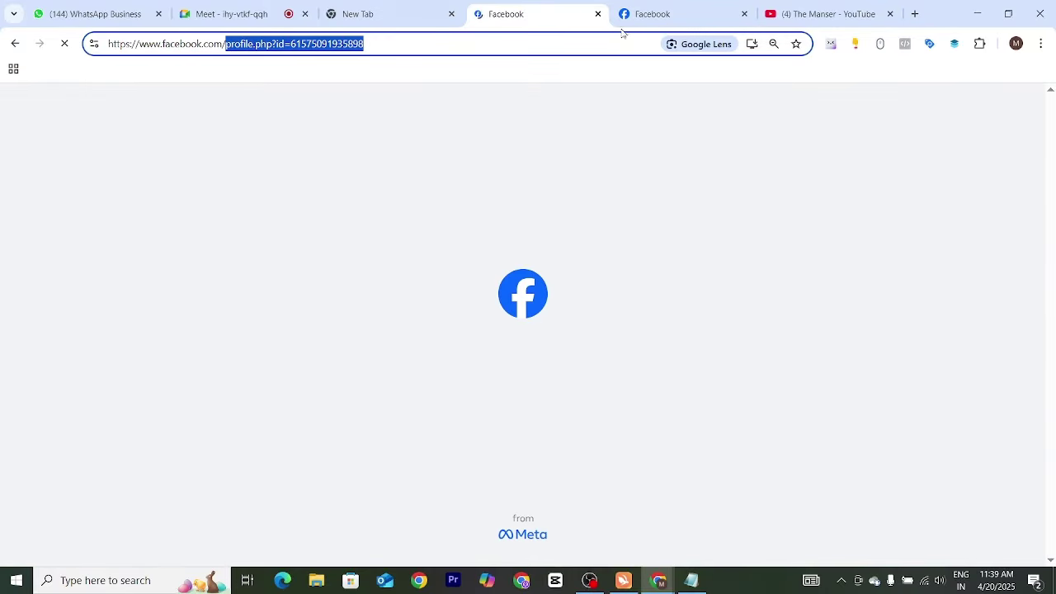
click(509, 101)
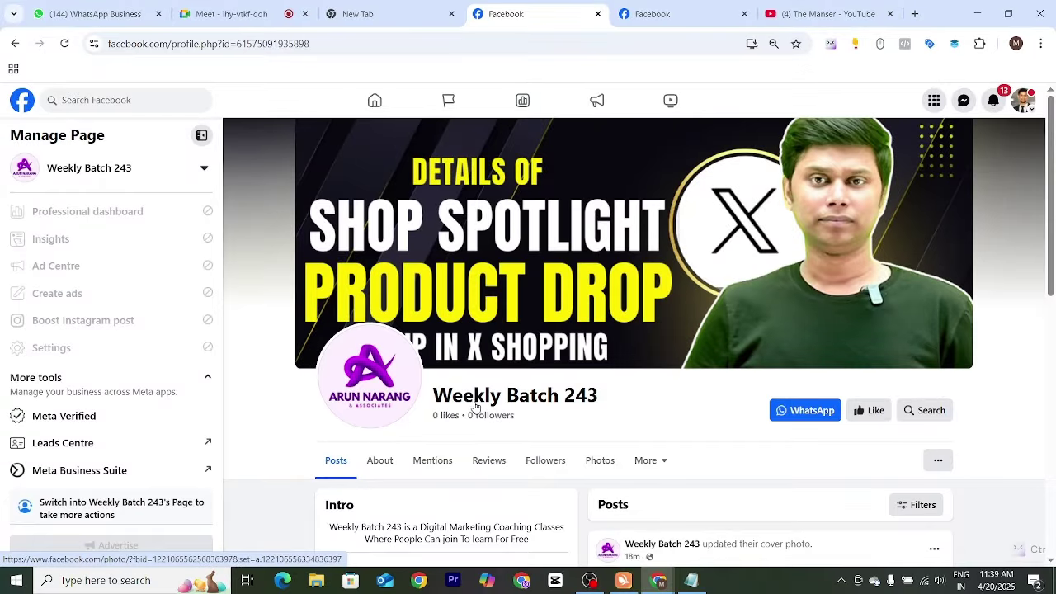
scroll(495, 395, down, 2)
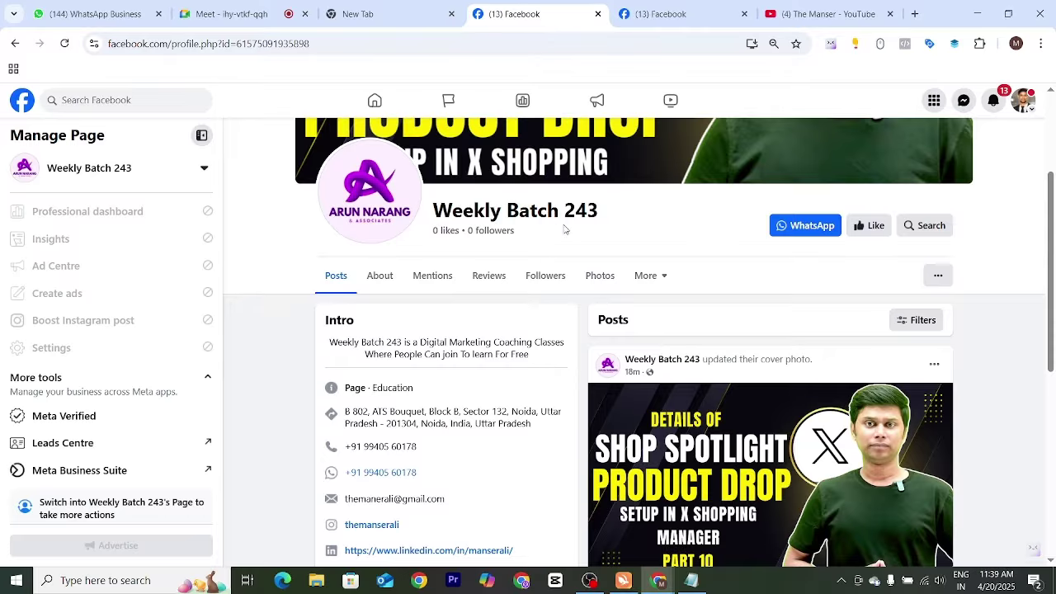
drag(309, 44, 364, 35)
click(238, 50)
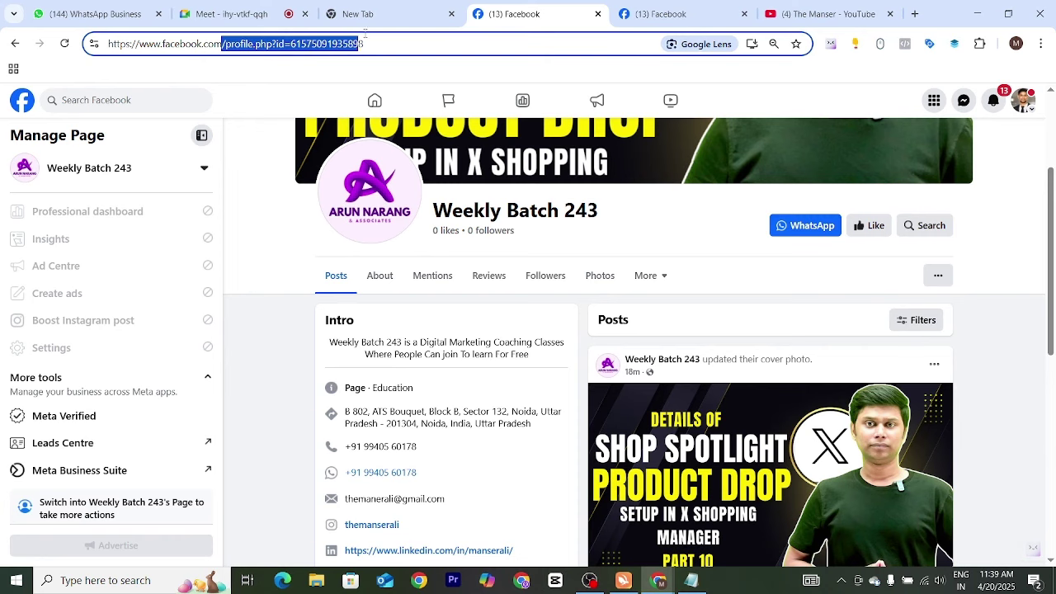
click(259, 349)
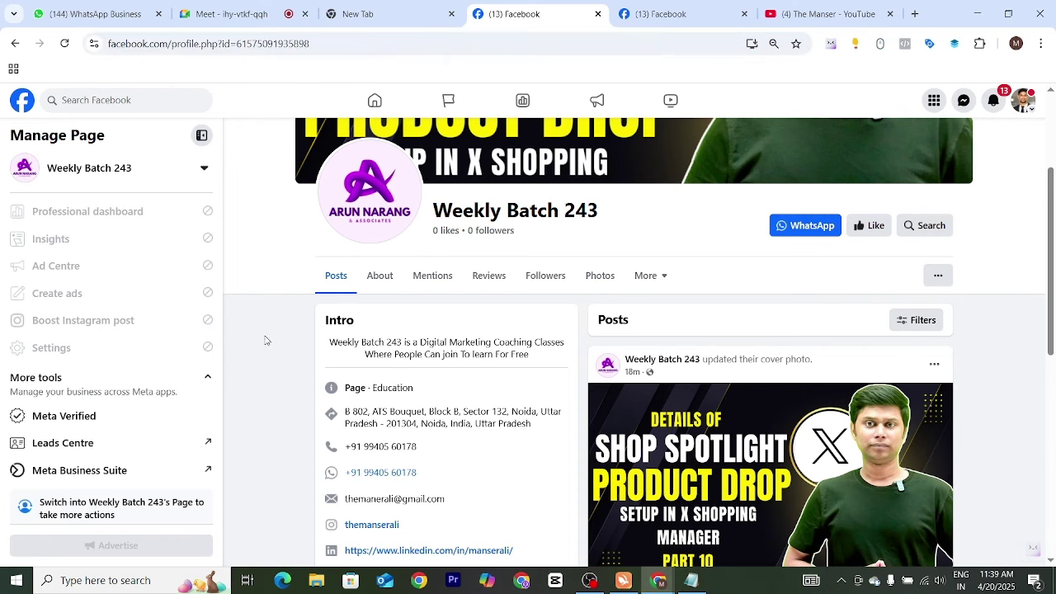
click(691, 580)
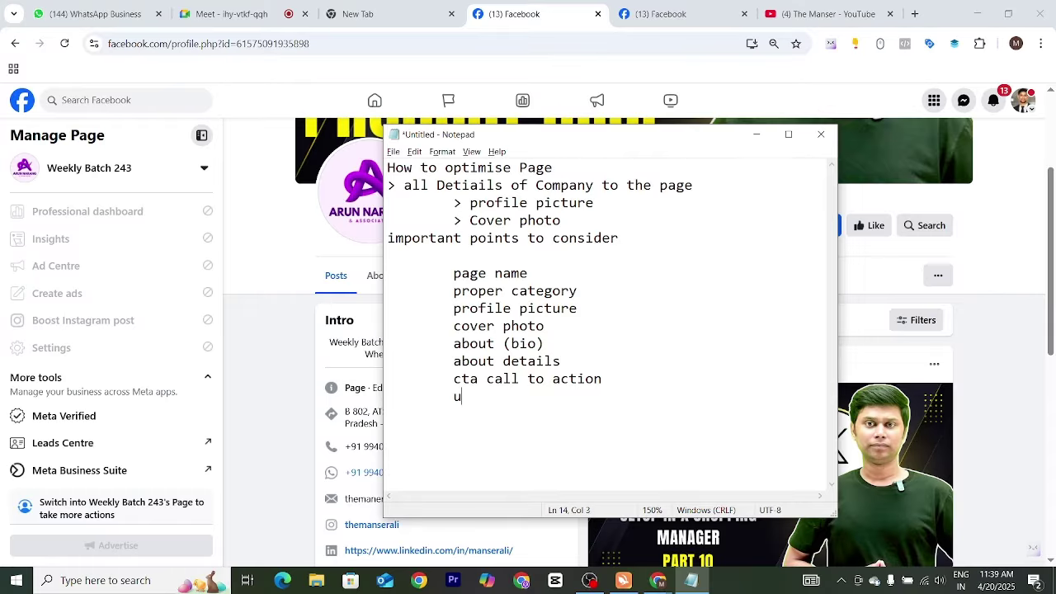
Step: Complete the eighth checklist point as 'url name', then go back to the Weekly Batch 243 Page
text(name)
key(Return)
drag(502, 400, 547, 394)
click(561, 401)
click(245, 394)
scroll(151, 440, down, 1)
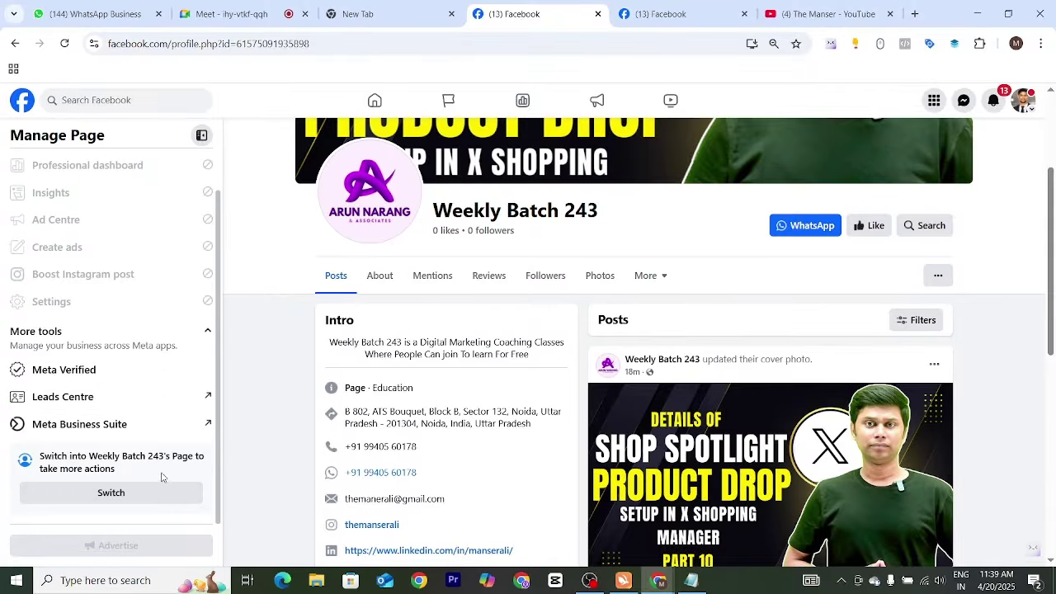
Step: Switch to acting as the Weekly Batch 243 Page and confirm the switch
click(112, 493)
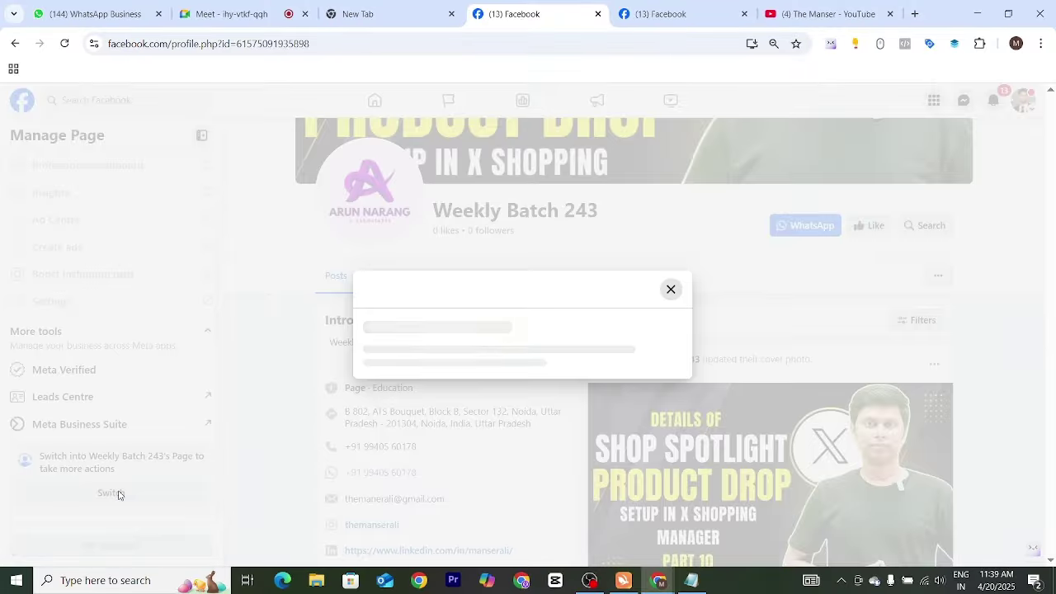
click(642, 382)
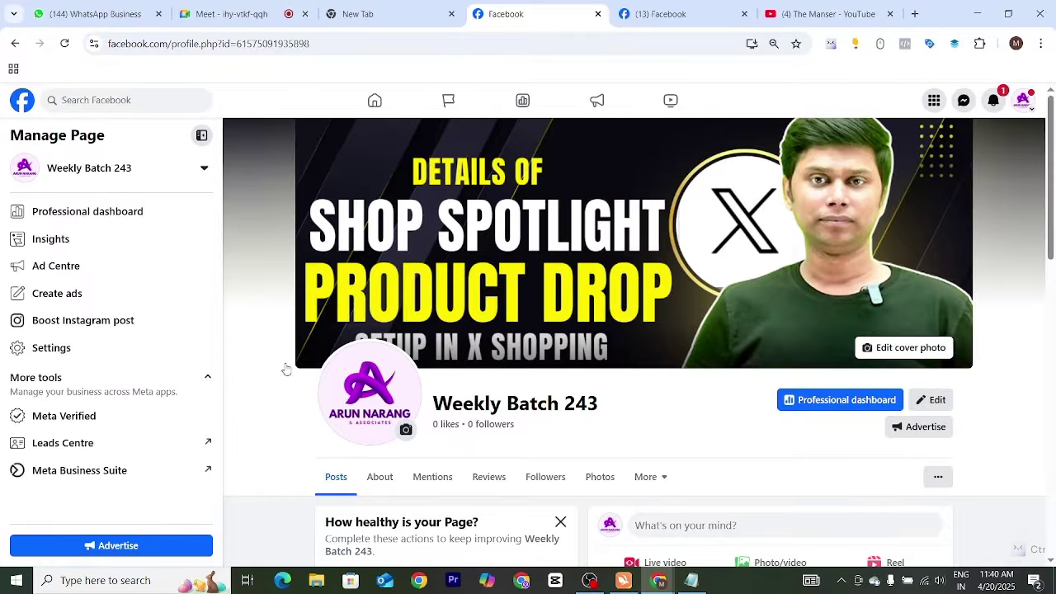
scroll(124, 397, down, 2)
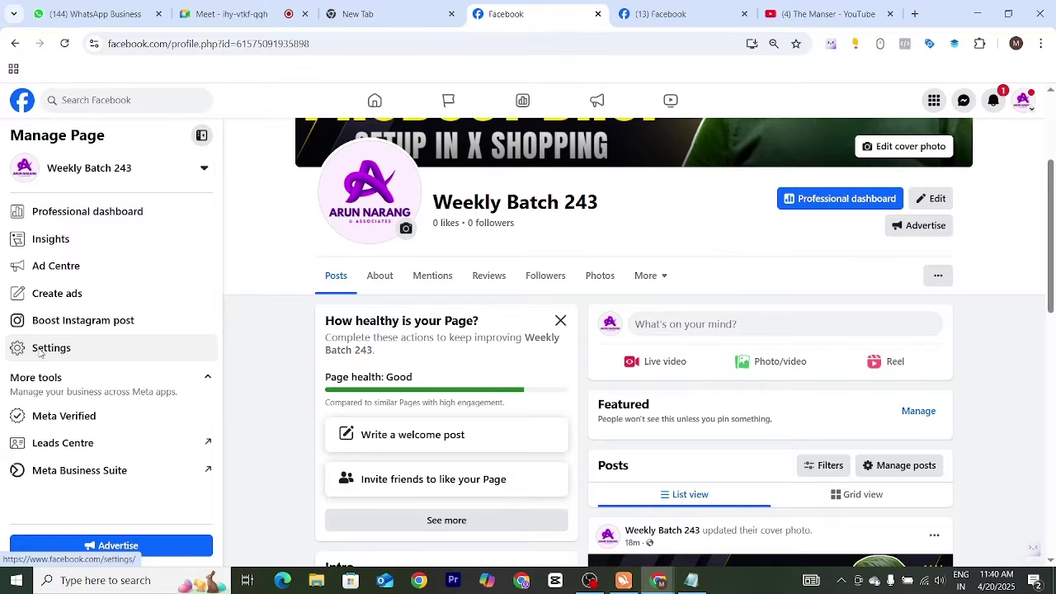
Step: Open Settings > Page setup > Name to reach the Page's name and username settings
click(40, 353)
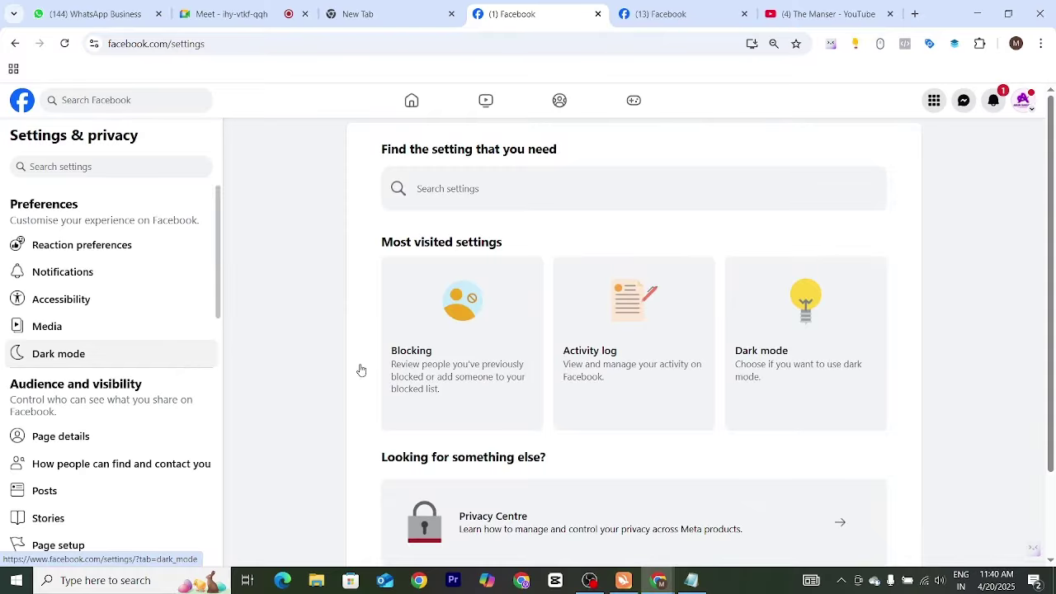
scroll(106, 385, down, 2)
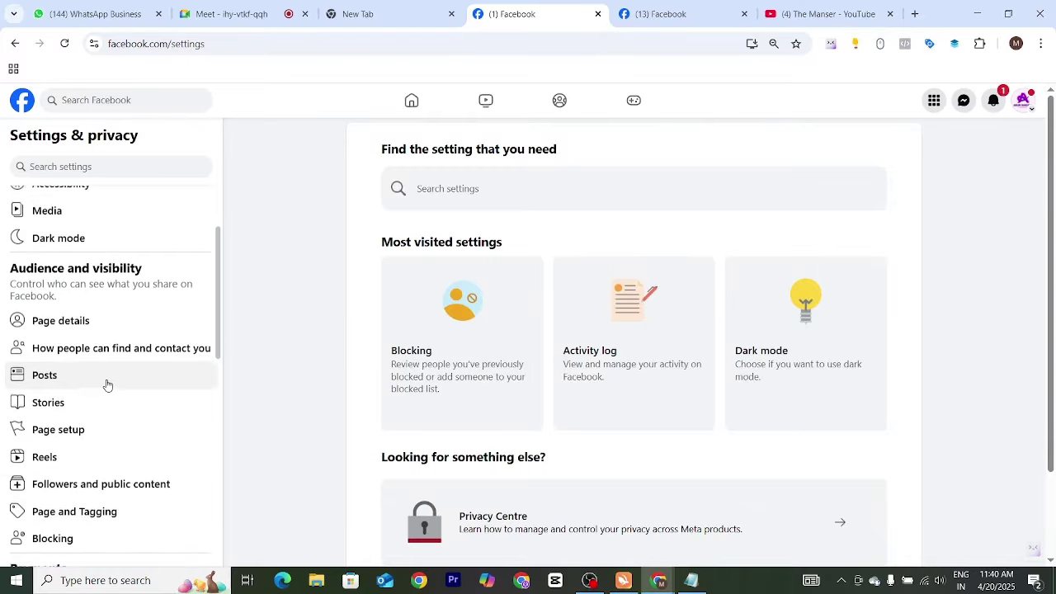
scroll(107, 384, down, 1)
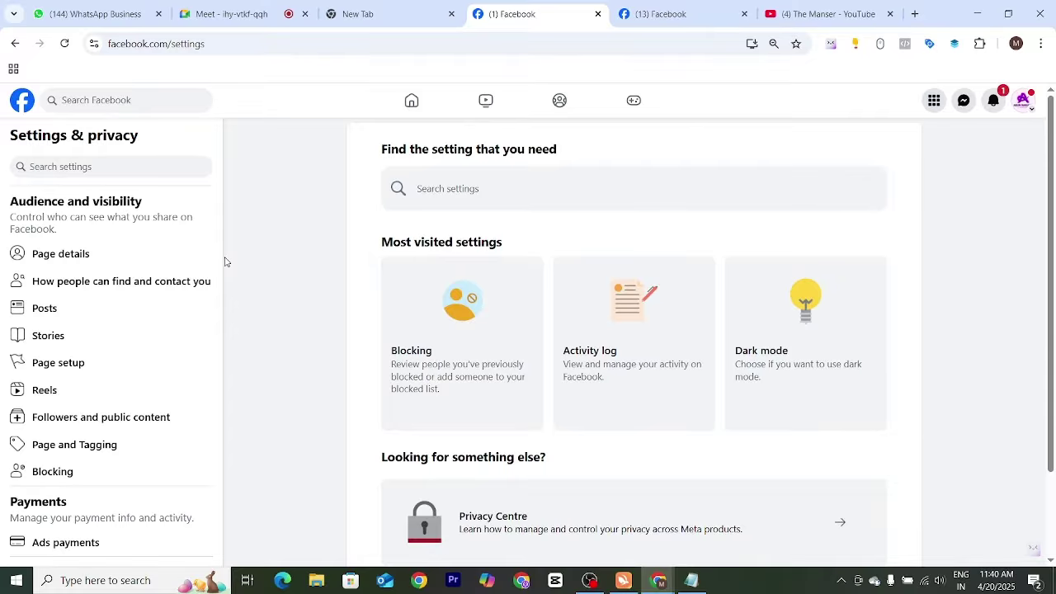
click(64, 372)
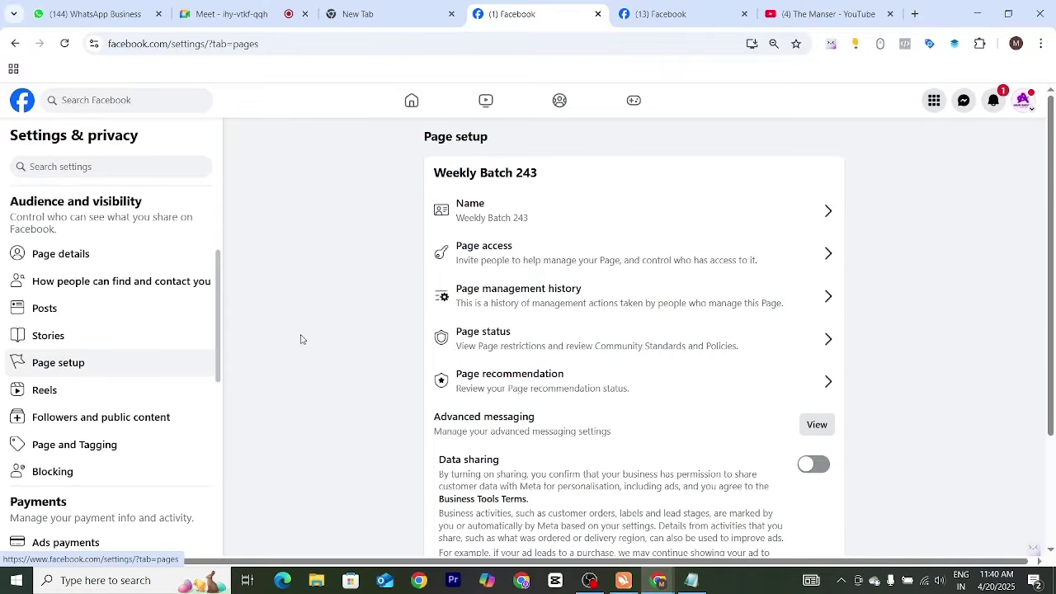
click(500, 219)
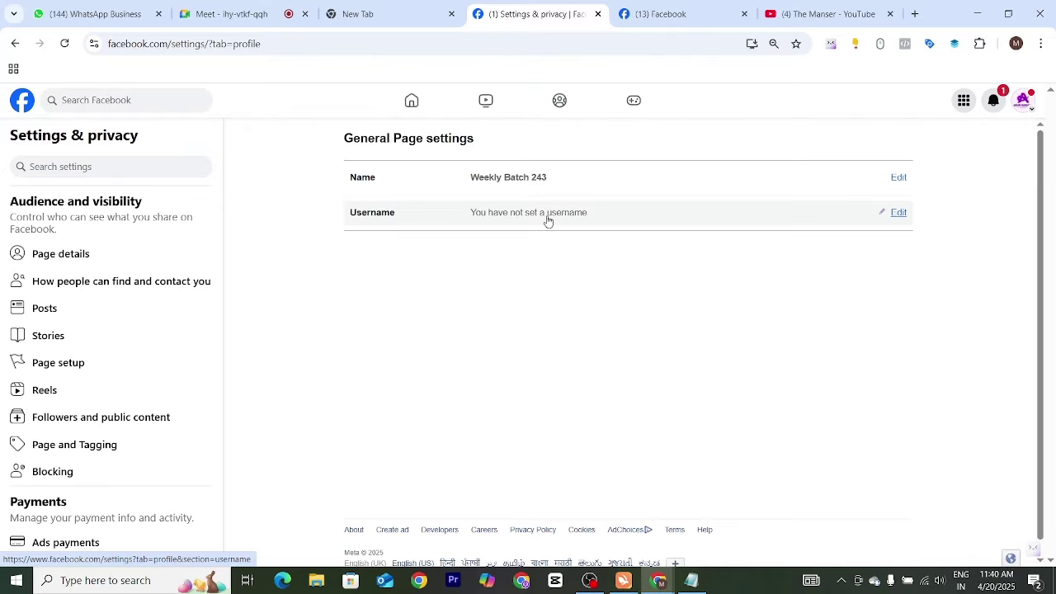
Step: Edit the Username field and enter weeklybatch243
click(895, 217)
click(595, 259)
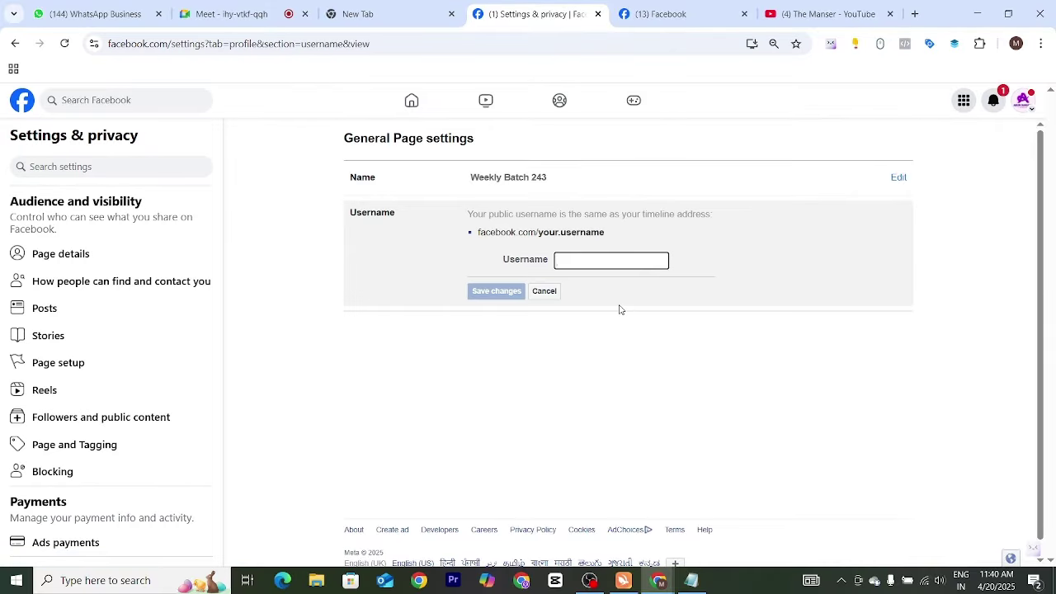
click(605, 264)
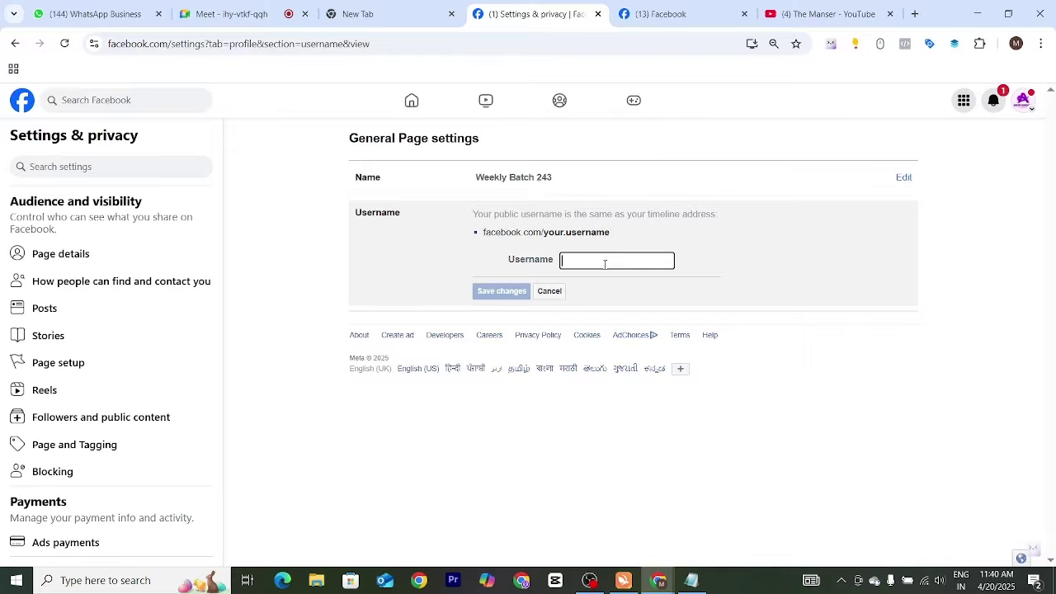
text(weeklybat)
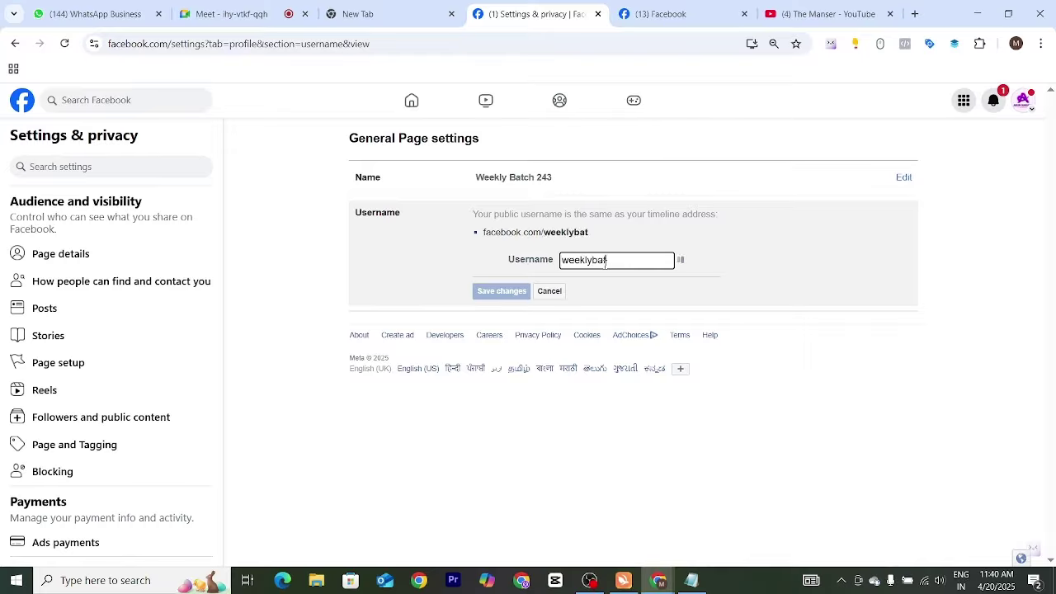
text(ch243)
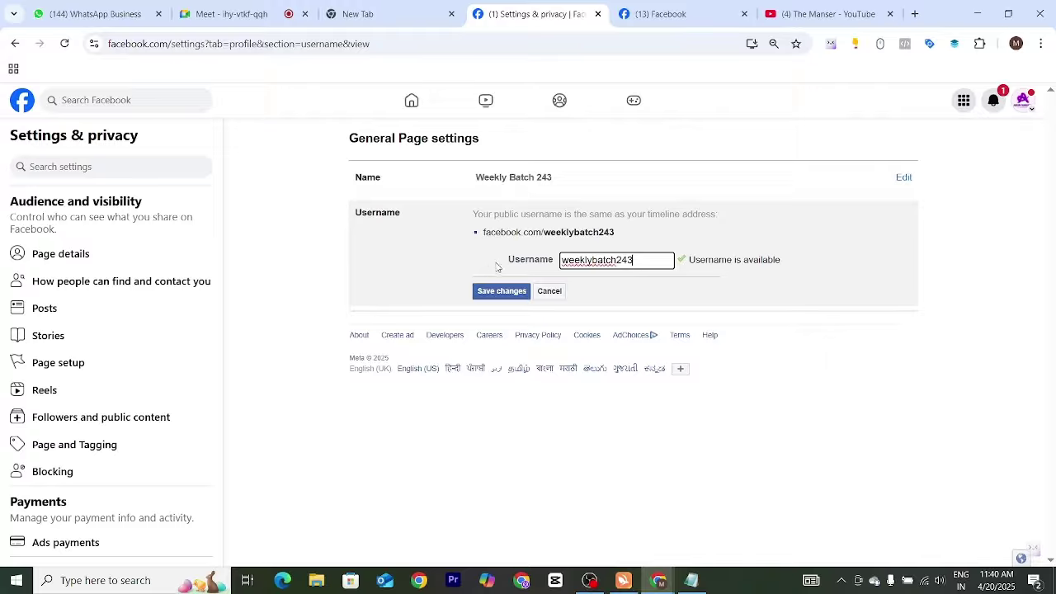
drag(474, 180, 553, 178)
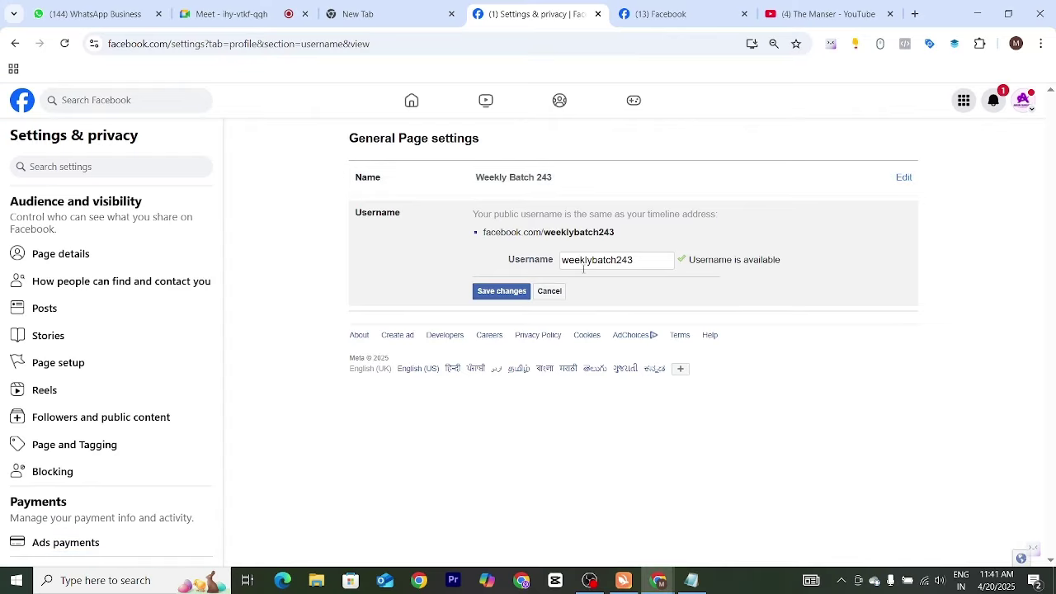
drag(564, 259, 635, 258)
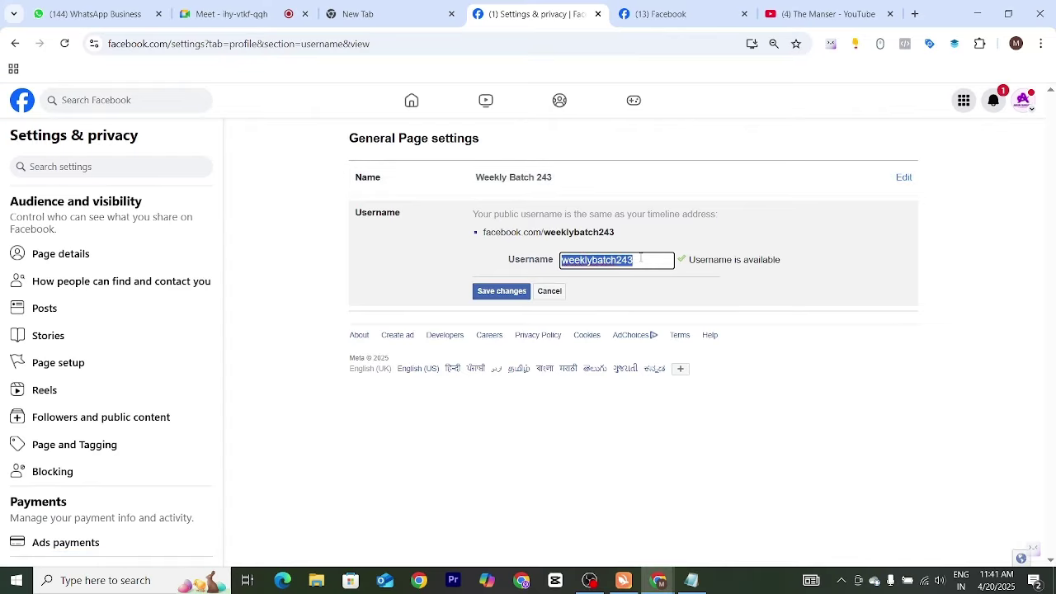
Step: Save the weeklybatch243 username and confirm it with the account password
click(500, 294)
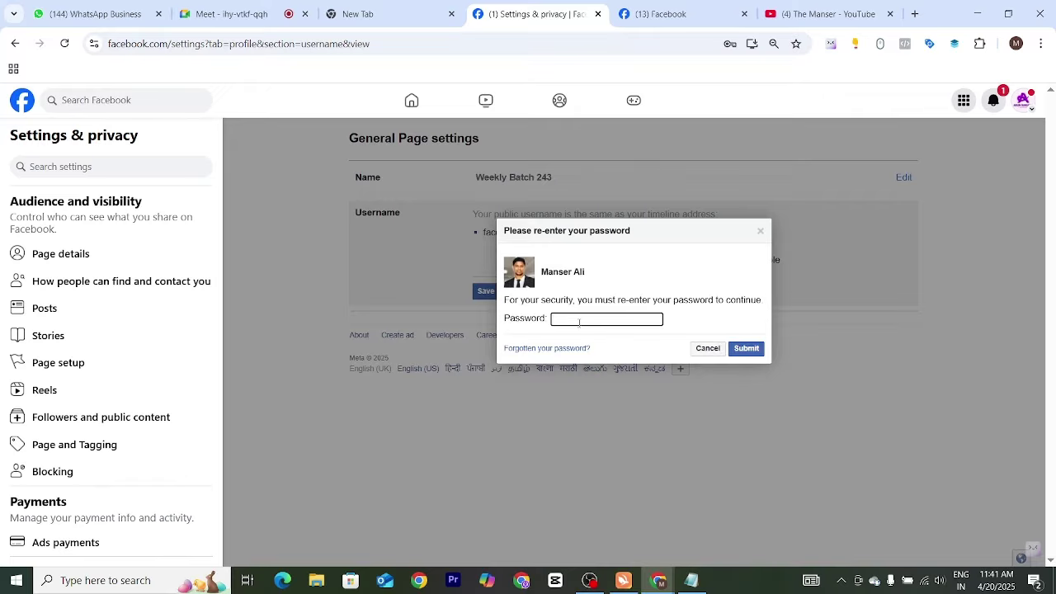
click(579, 321)
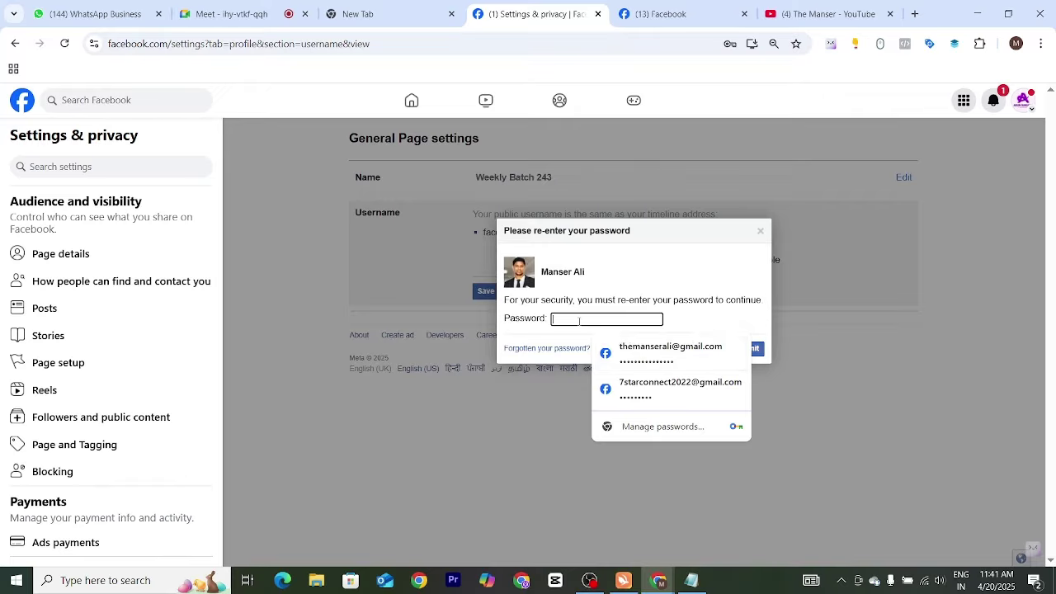
click(660, 359)
click(739, 352)
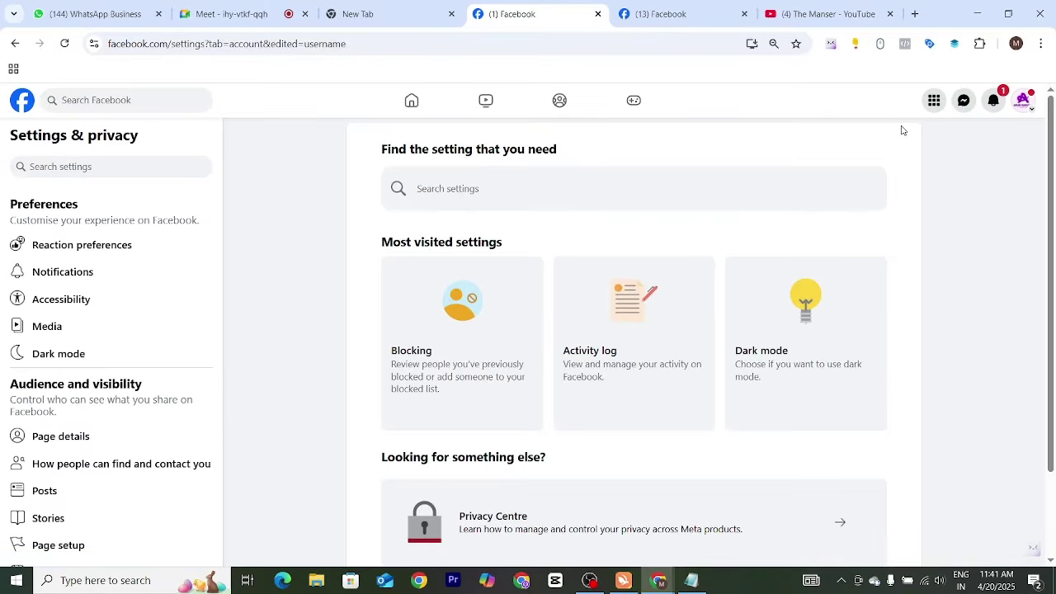
Step: Go back to the username settings, check the other profile's existing username, then open the home feed
click(15, 45)
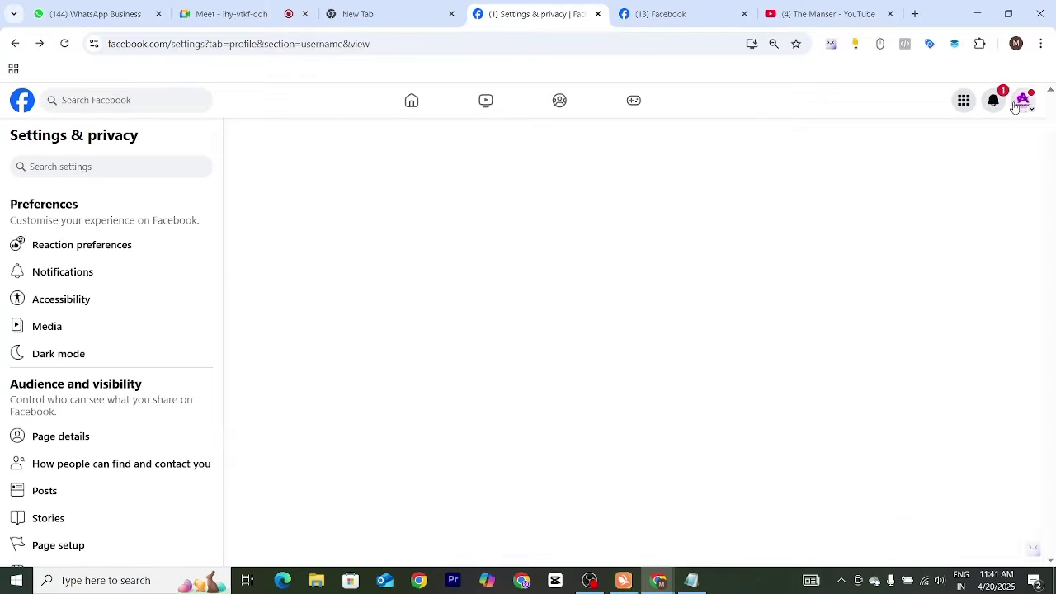
click(1023, 100)
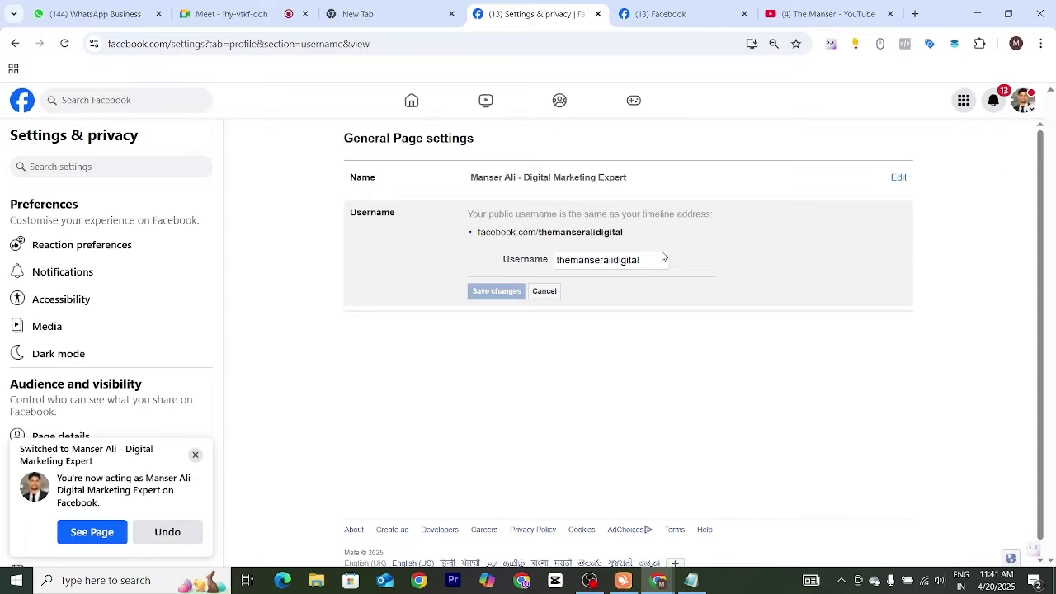
drag(631, 263, 570, 252)
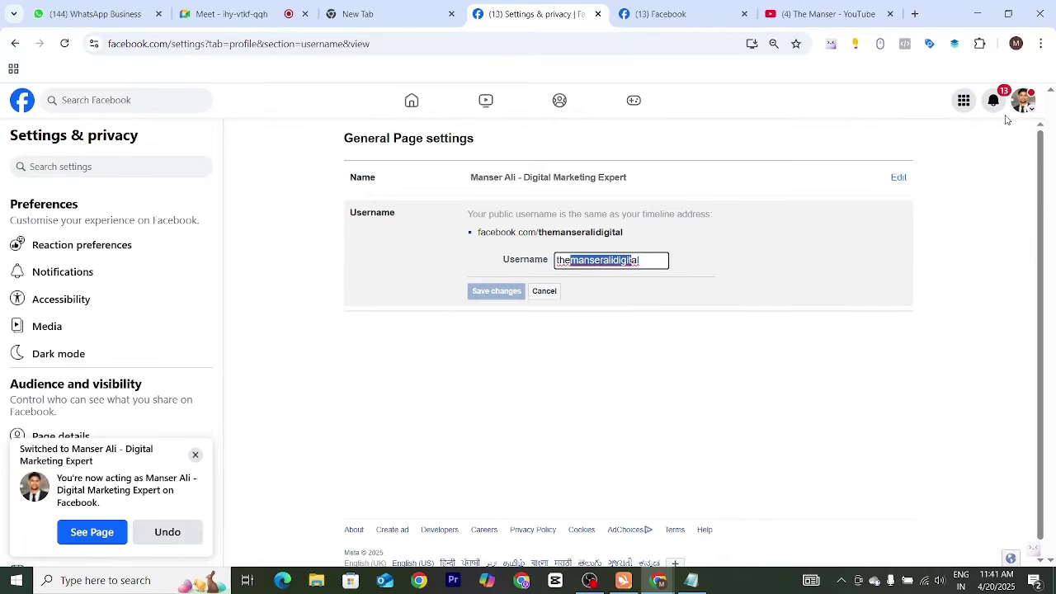
click(23, 100)
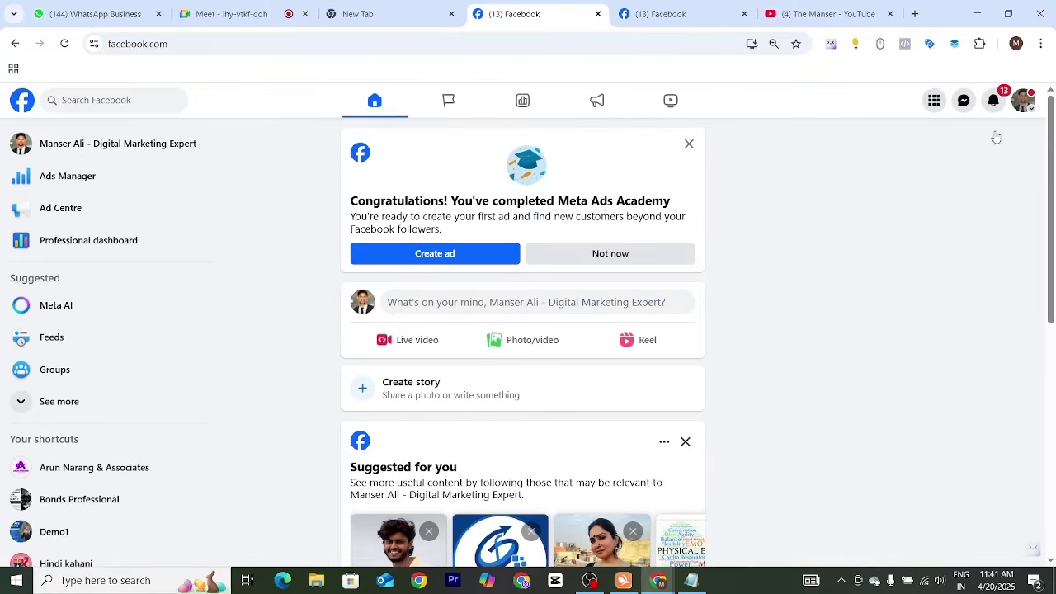
Step: Switch to the Weekly Batch 243 profile, open its Page, and verify the weeklybatch243 address
click(1023, 100)
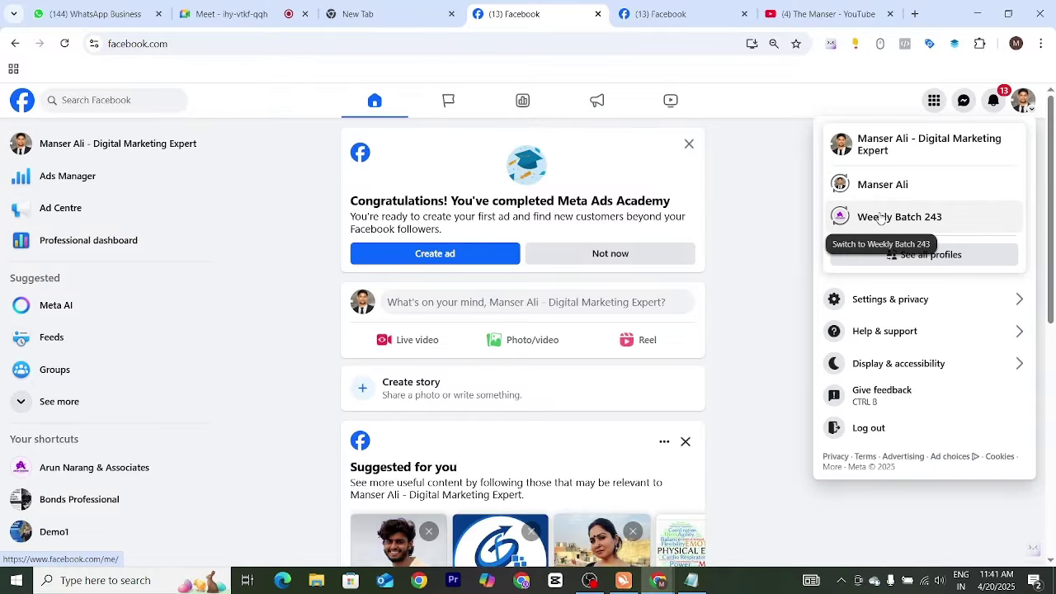
click(910, 225)
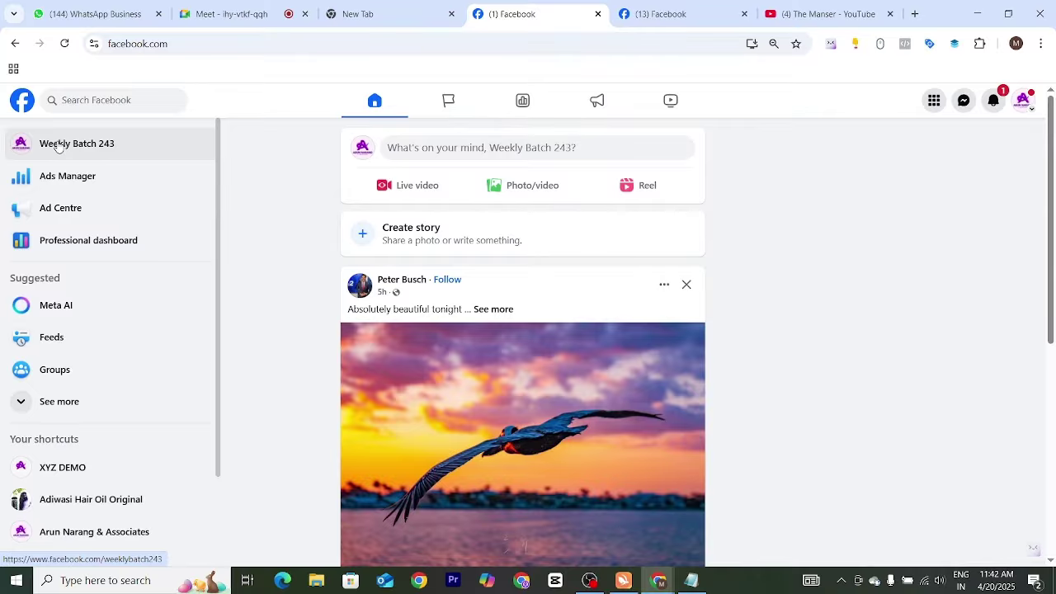
click(58, 145)
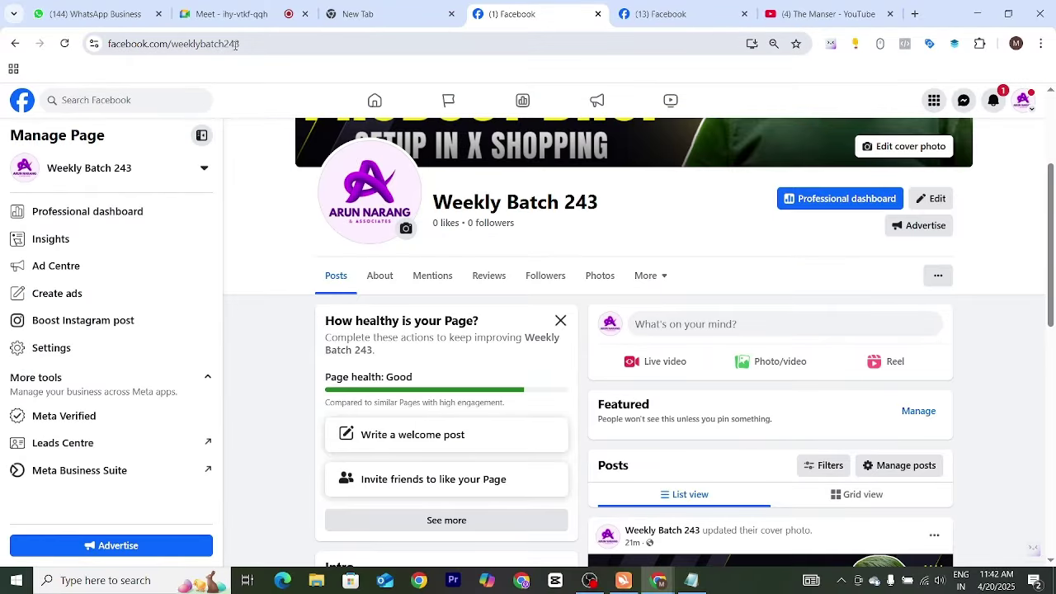
drag(236, 44, 178, 82)
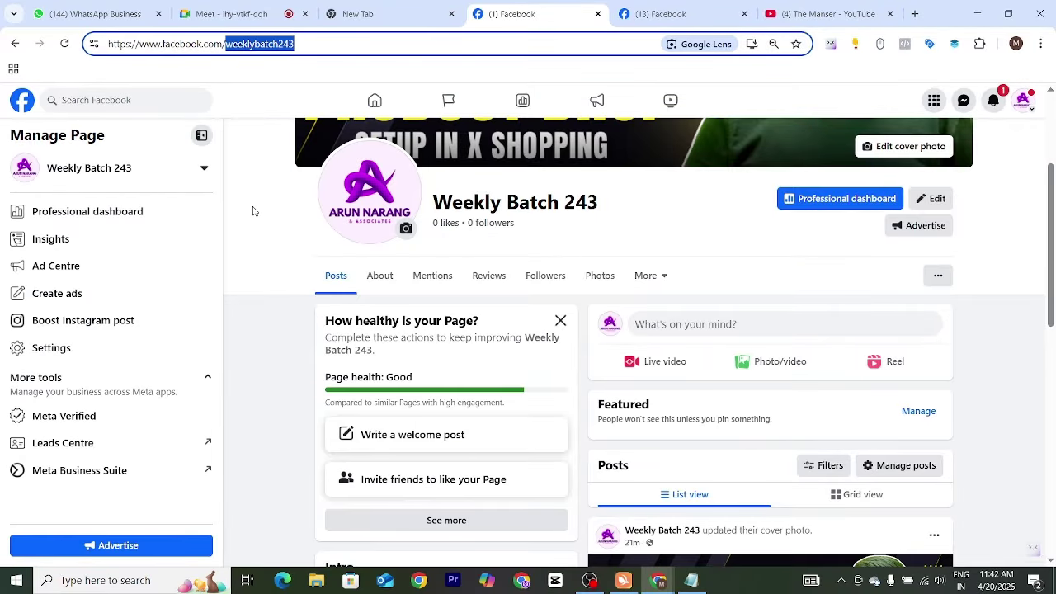